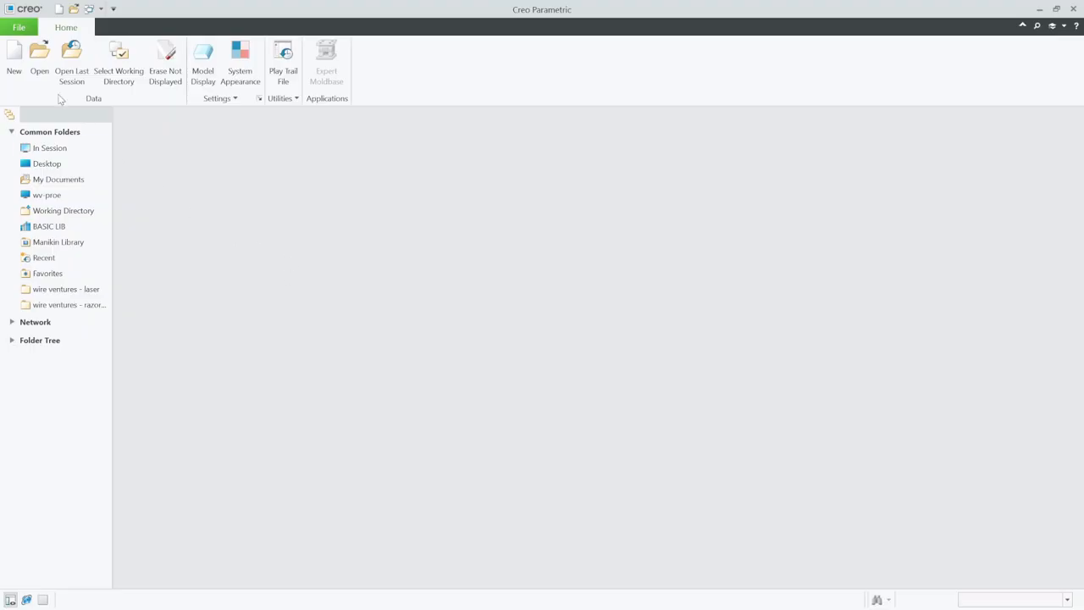
Step: Create a new solid part named box-01 using the default template
{"action": "left_click", "coordinate": [13, 64]}
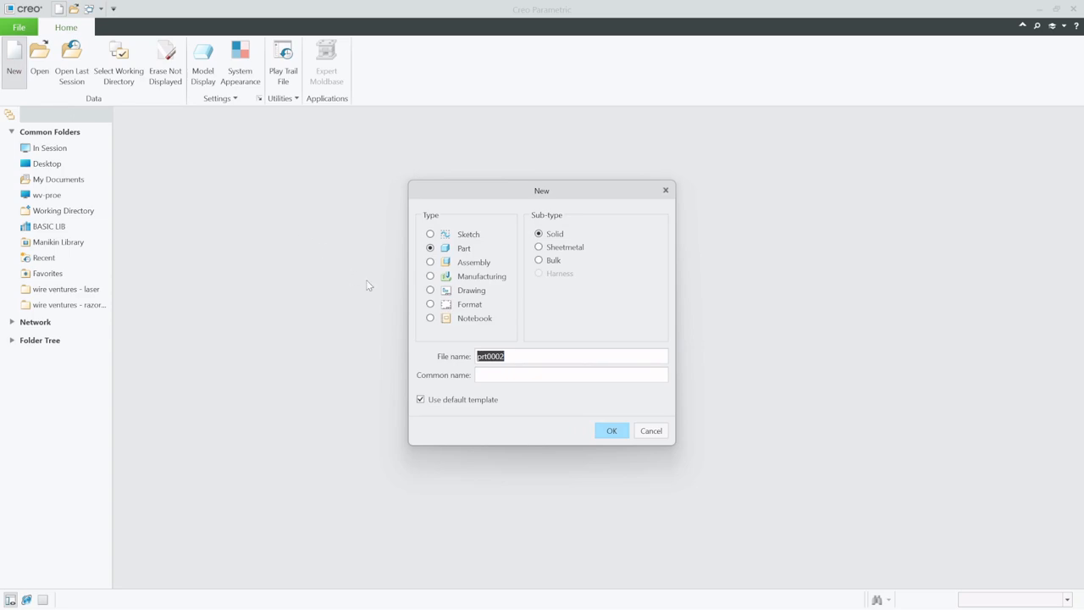
{"action": "type", "text": "box-01"}
{"action": "left_click", "coordinate": [613, 431]}
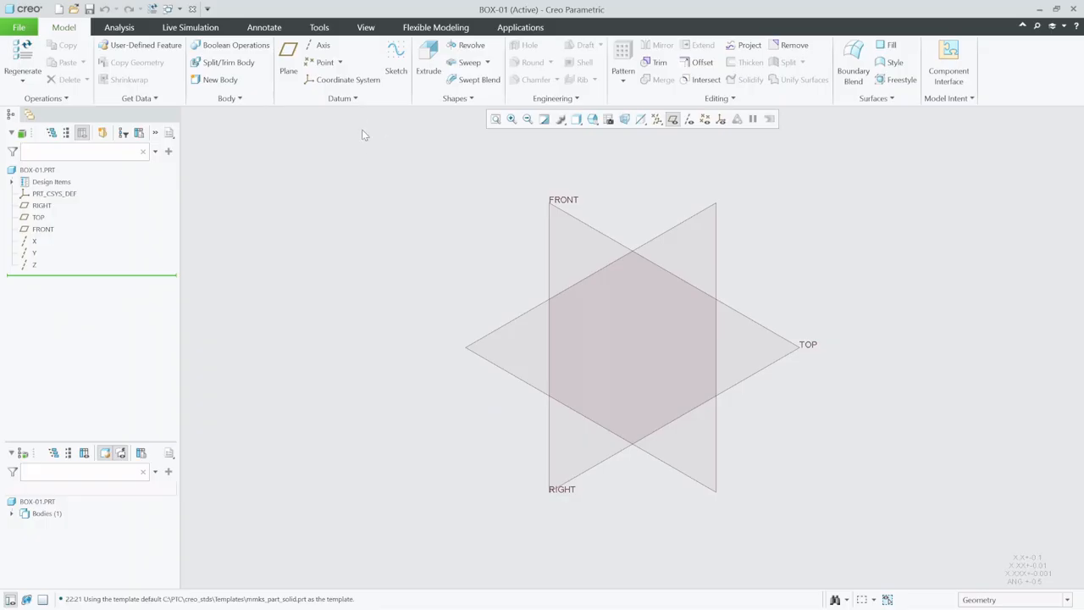
Step: Start a sketch on the TOP plane with RIGHT as the right-facing reference, and view it square to the sketch plane
{"action": "left_click", "coordinate": [396, 56]}
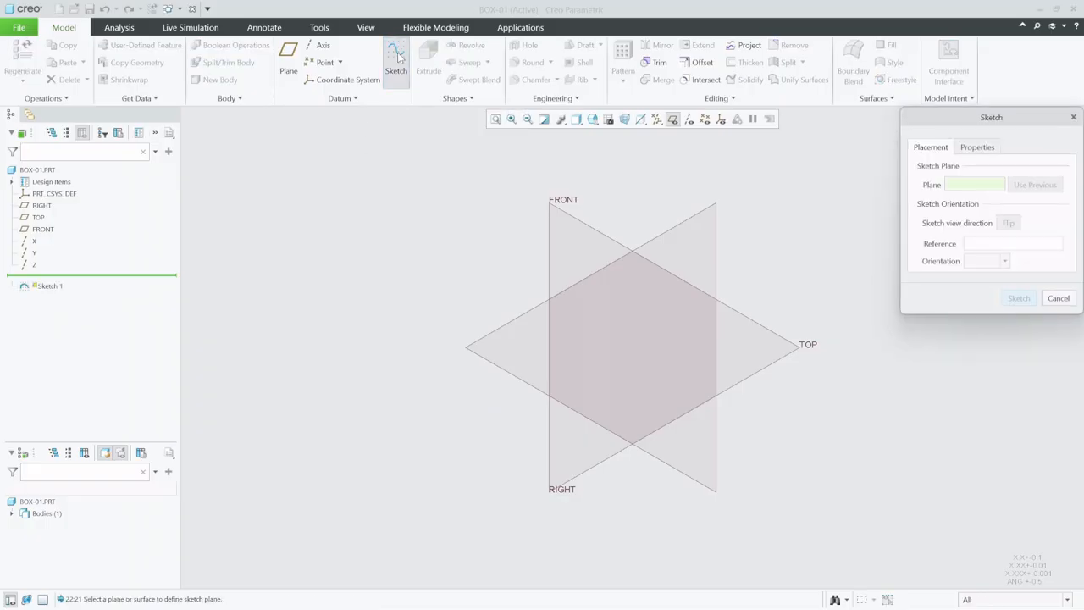
{"action": "left_click", "coordinate": [507, 326]}
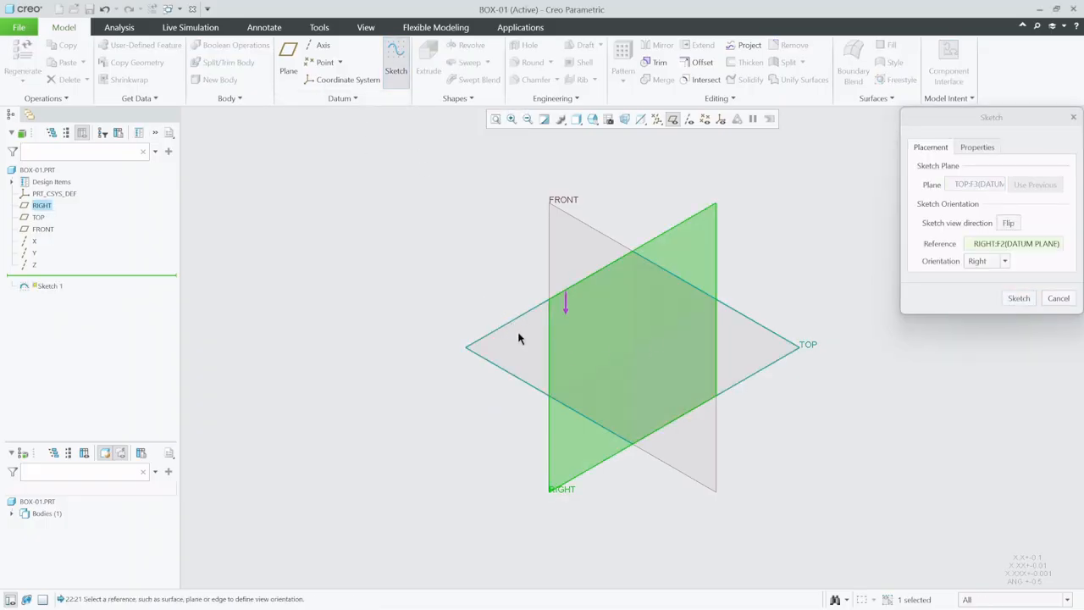
{"action": "left_click", "coordinate": [1018, 298]}
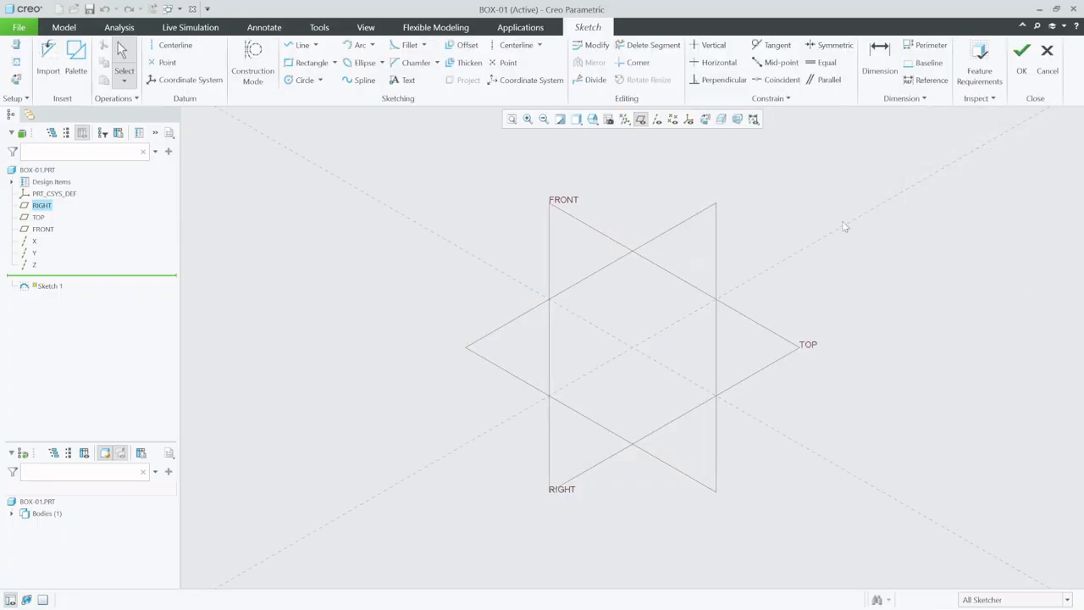
{"action": "left_click", "coordinate": [705, 120]}
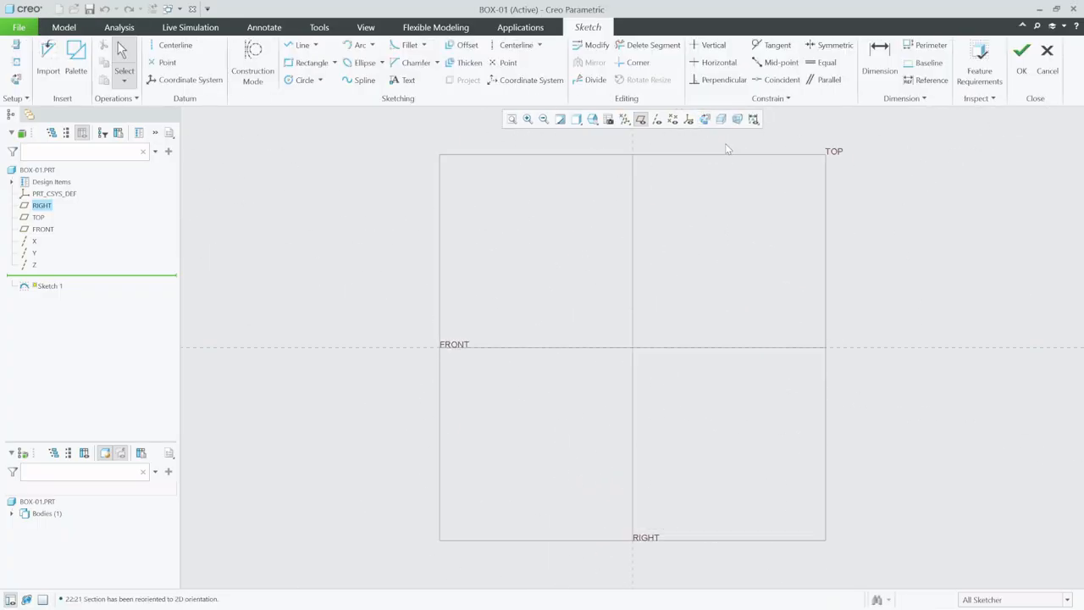
Step: Draw a horizontal and a vertical datum centerline through the sketch origin
{"action": "left_click", "coordinate": [176, 45]}
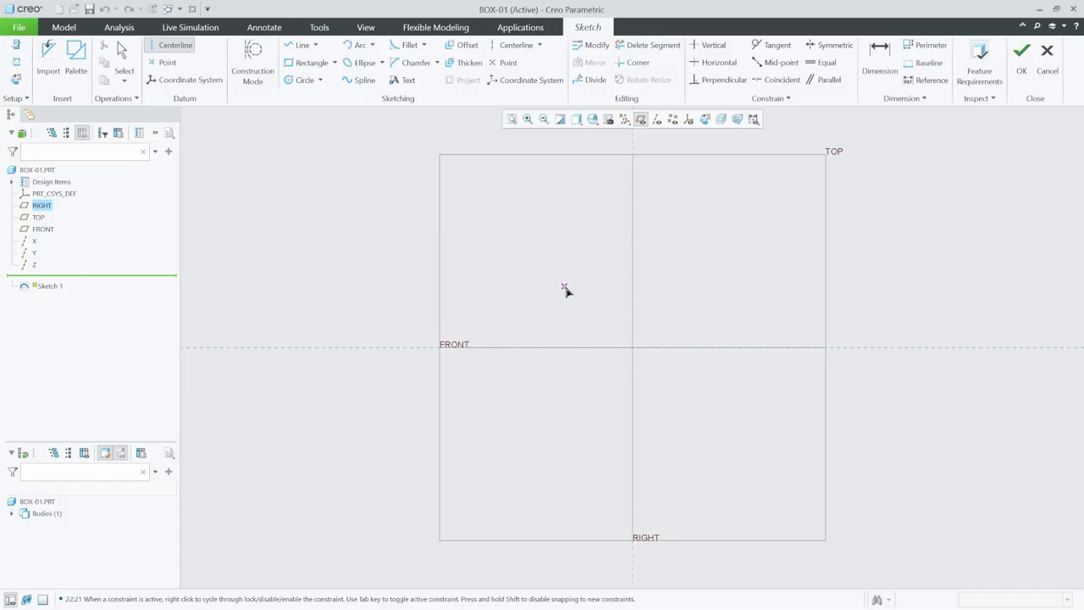
{"action": "left_click", "coordinate": [632, 348]}
{"action": "left_click", "coordinate": [683, 348]}
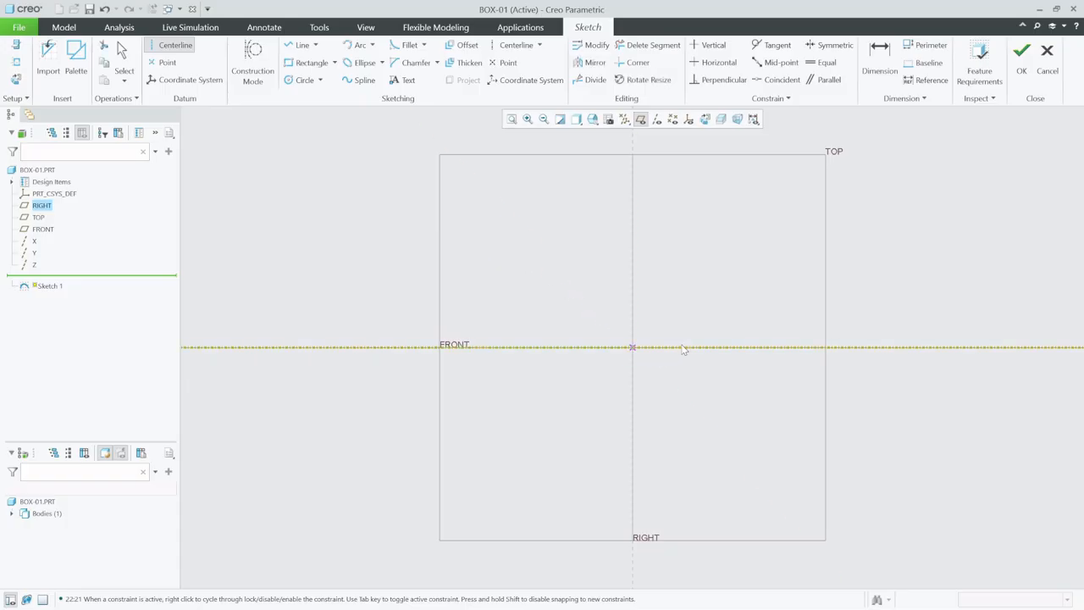
{"action": "left_click", "coordinate": [633, 347]}
{"action": "left_click", "coordinate": [632, 311]}
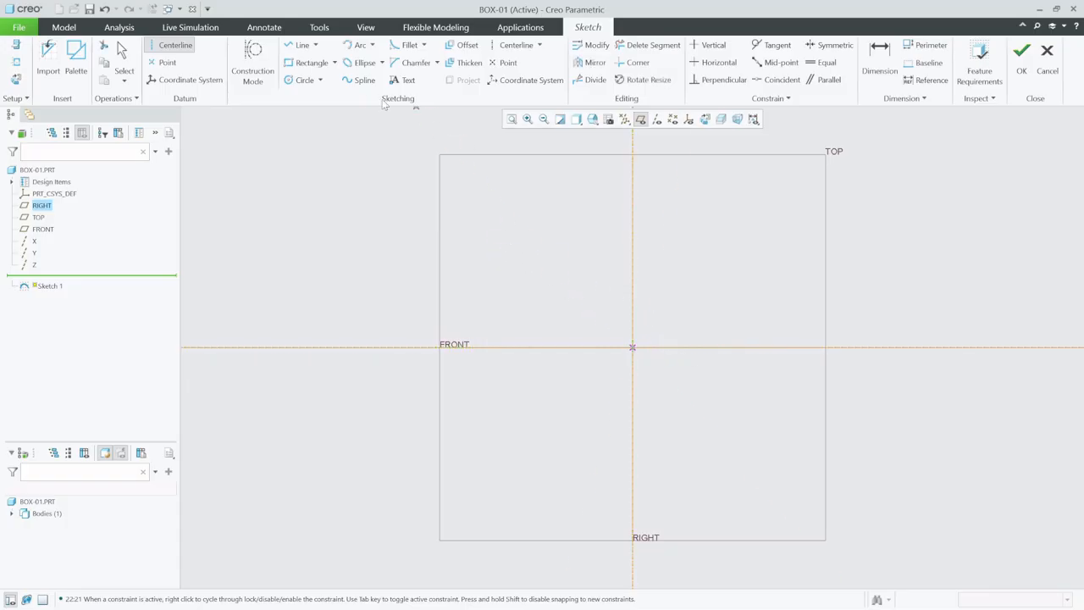
Step: Sketch a rectangle about 308 mm wide and 225 mm high, symmetric about both centerlines
{"action": "left_click", "coordinate": [302, 67]}
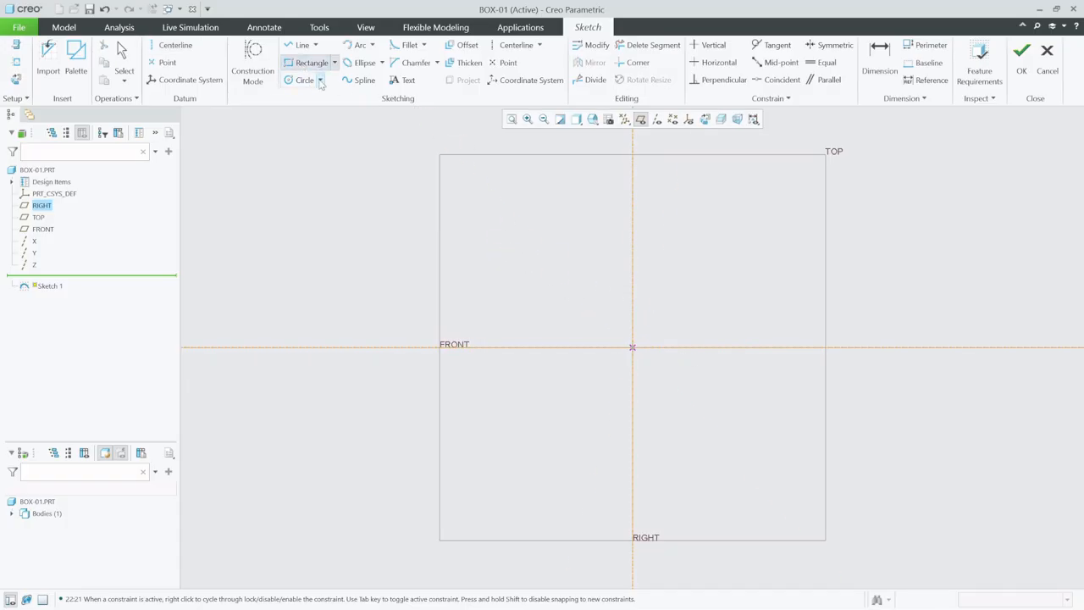
{"action": "left_click", "coordinate": [516, 263]}
{"action": "left_click", "coordinate": [754, 433]}
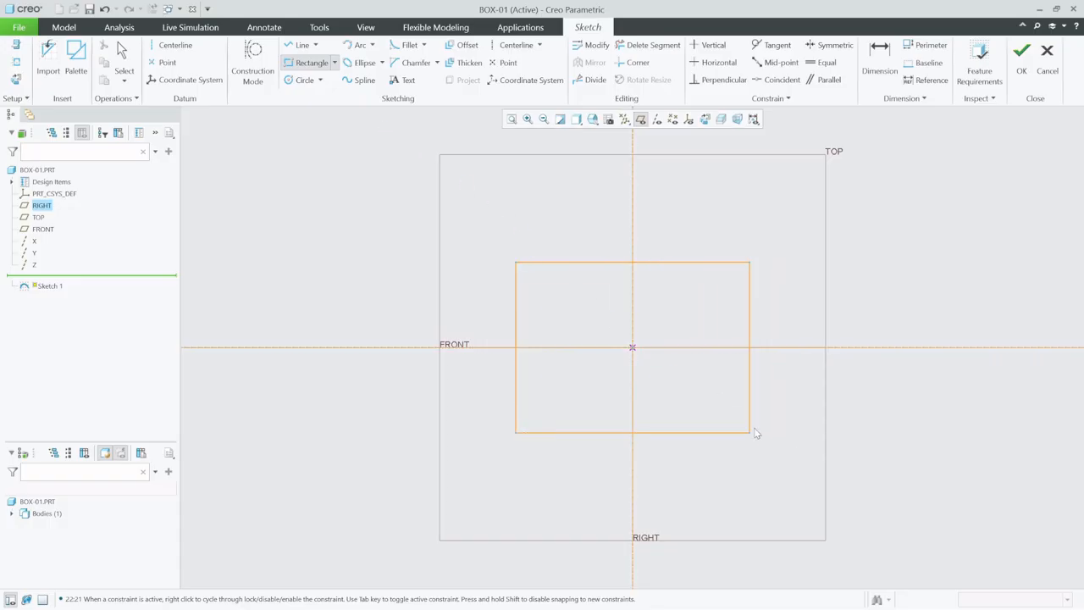
{"action": "left_click", "coordinate": [124, 61]}
Step: Set the rectangle's width and height to 500 mm each and finish the sketch
{"action": "double_click", "coordinate": [604, 247]}
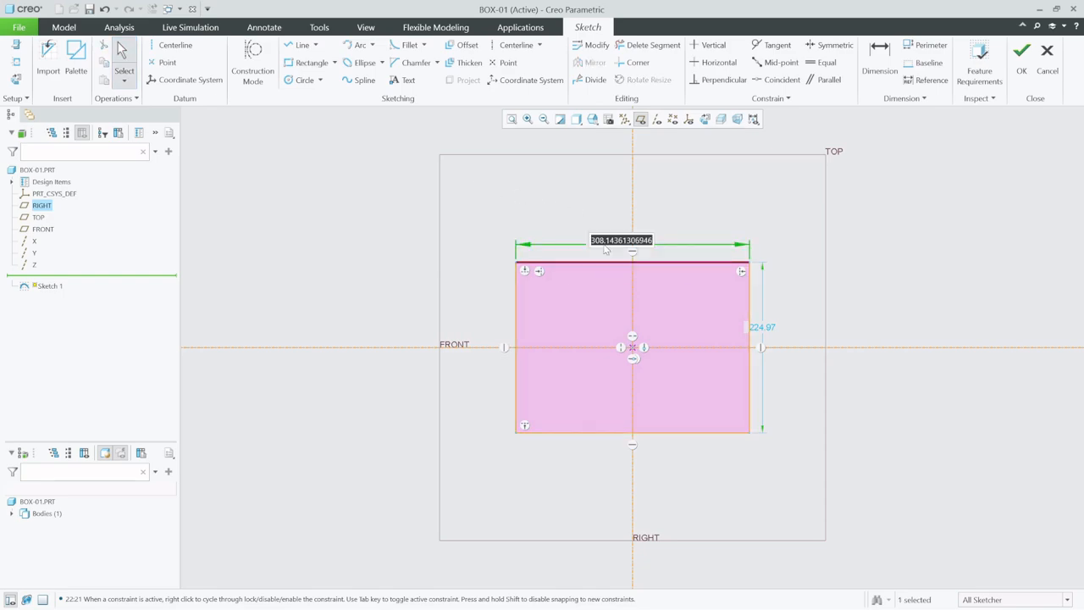
{"action": "type", "text": "500"}
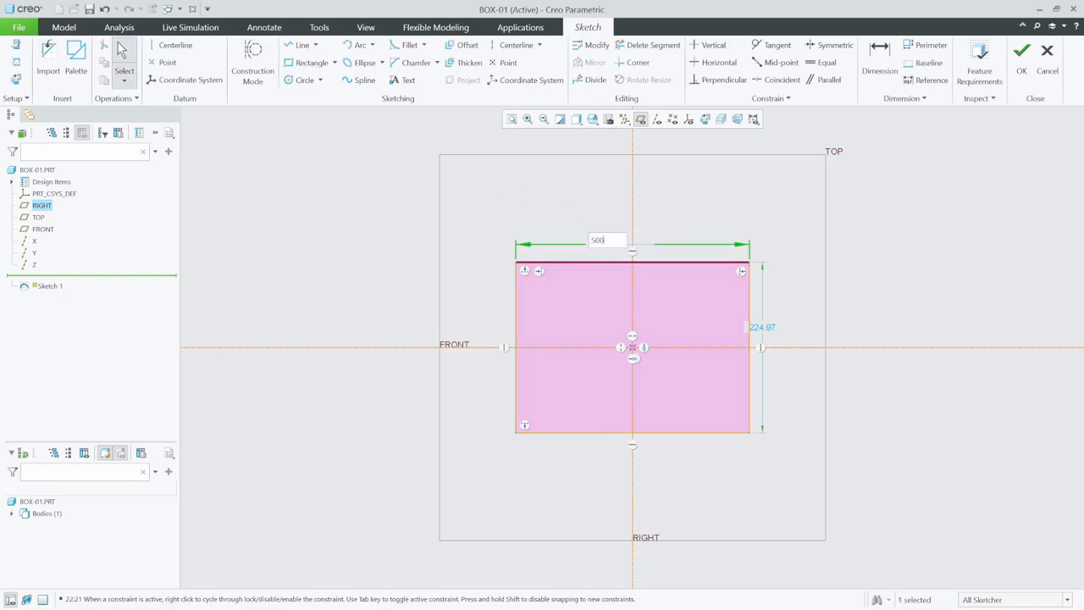
{"action": "key", "text": "Return"}
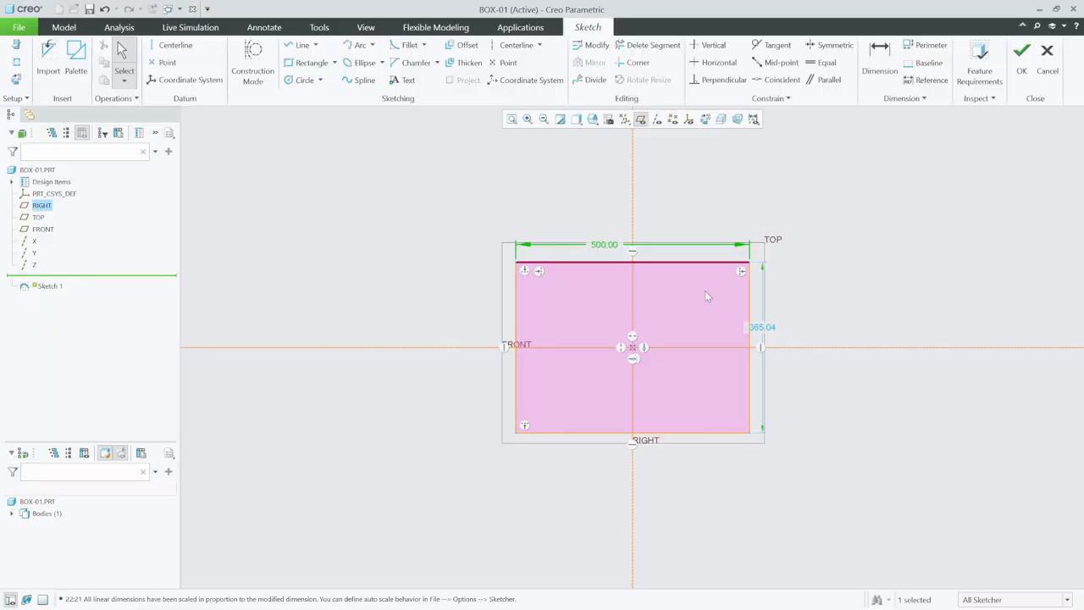
{"action": "double_click", "coordinate": [766, 329]}
{"action": "type", "text": "500"}
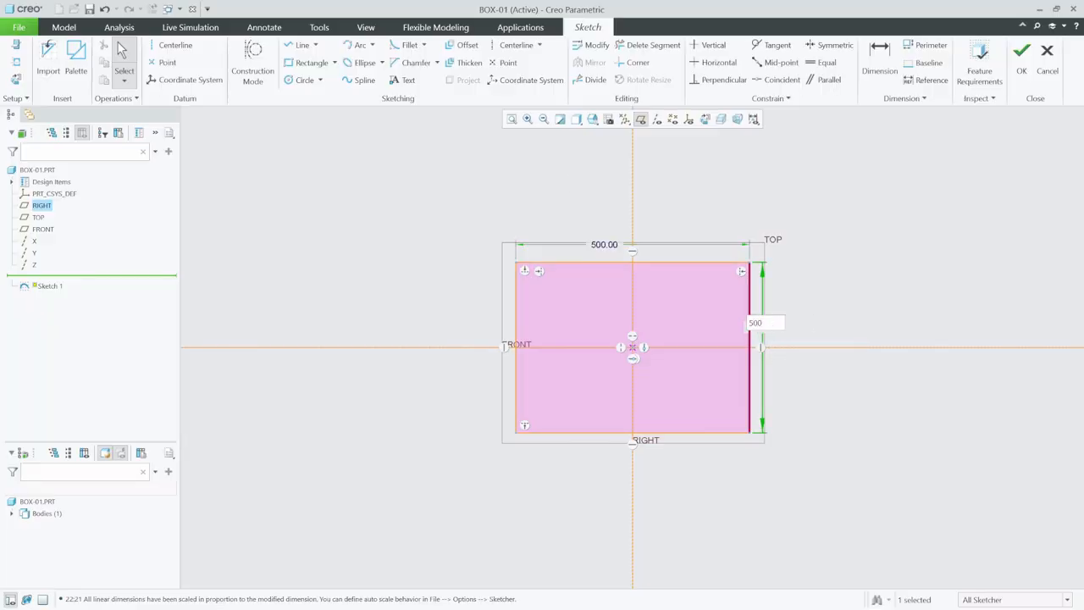
{"action": "key", "text": "Return"}
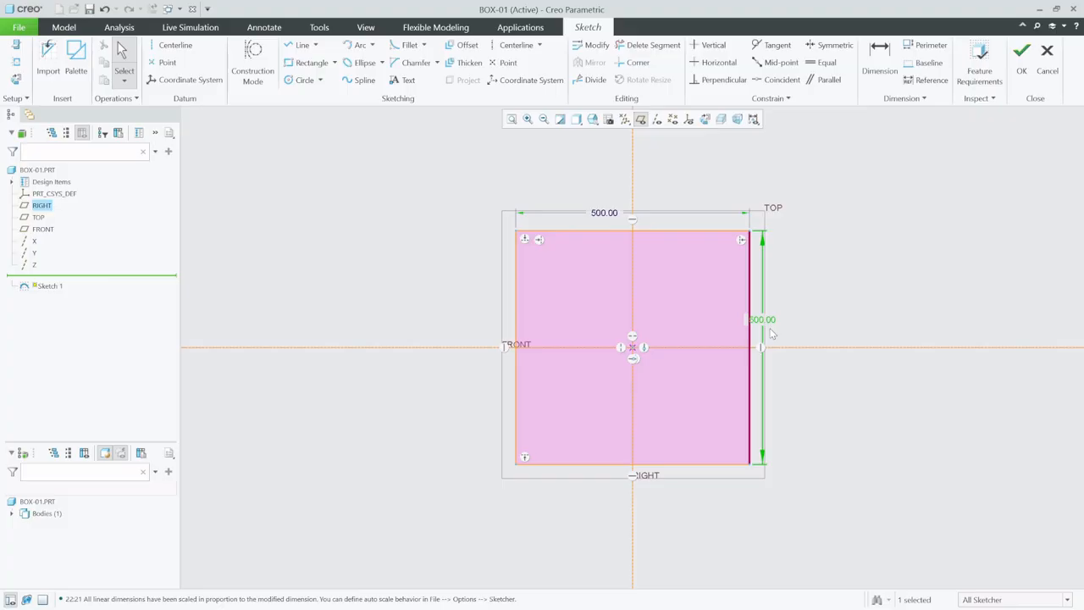
{"action": "left_click", "coordinate": [1021, 52]}
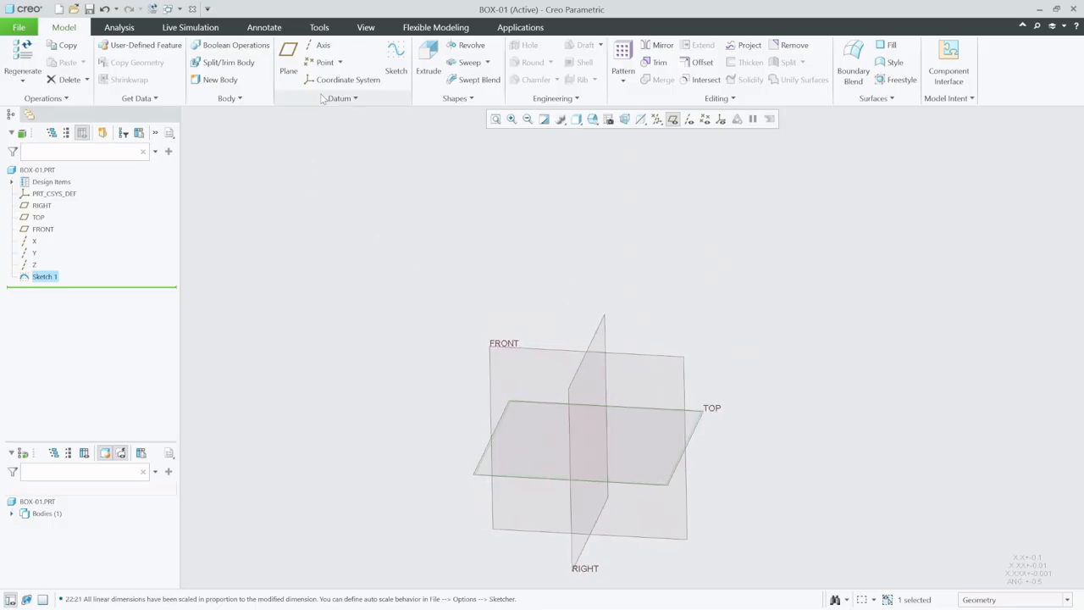
Step: Extrude the square sketch as a solid 500 mm deep, symmetric about the sketch plane
{"action": "left_click", "coordinate": [431, 56]}
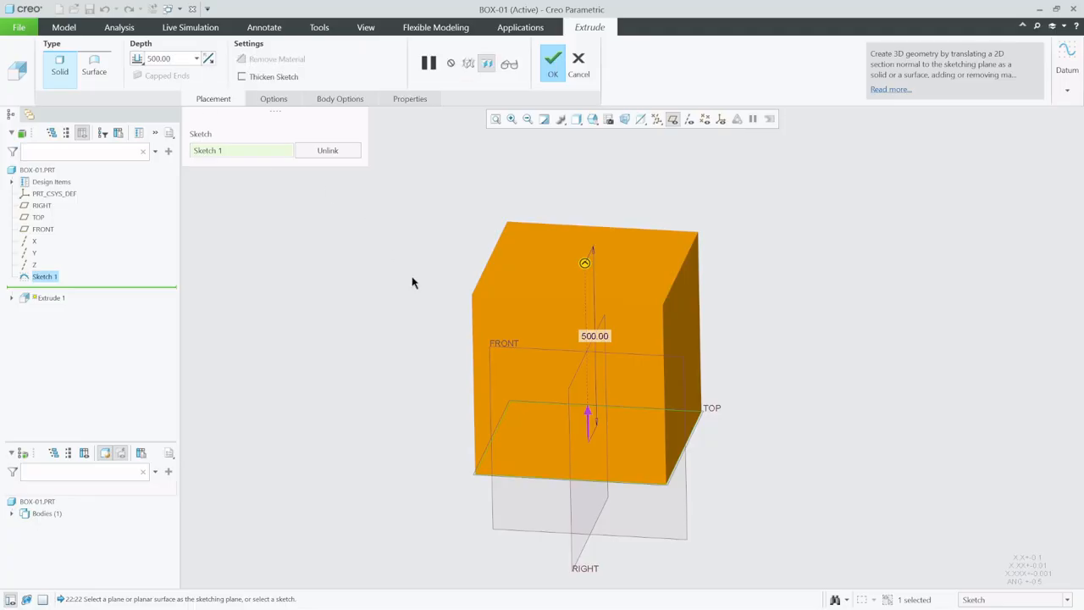
{"action": "left_click", "coordinate": [142, 59]}
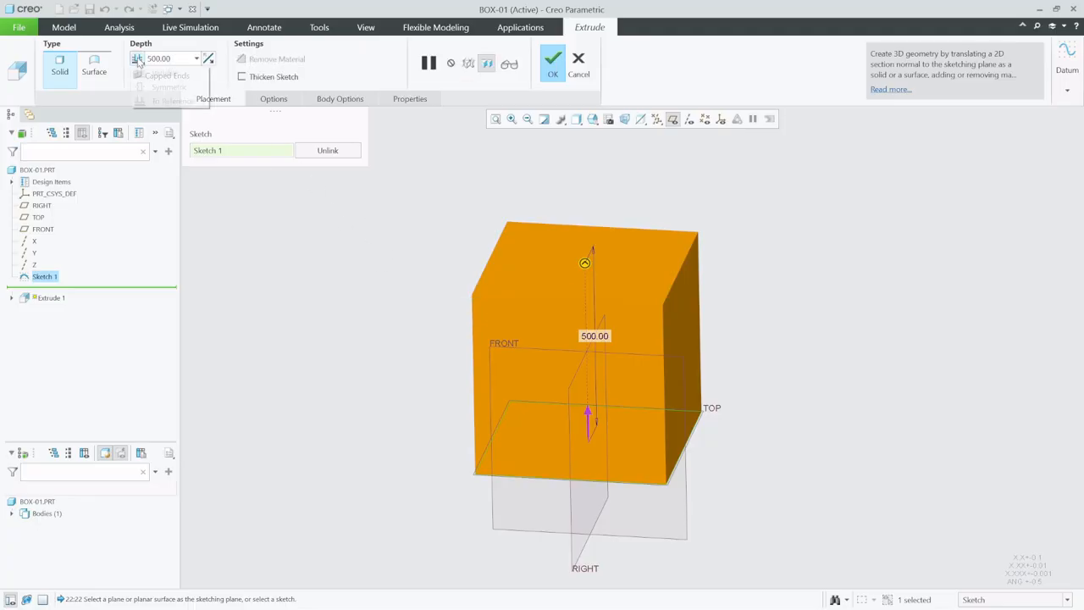
{"action": "left_click", "coordinate": [157, 87]}
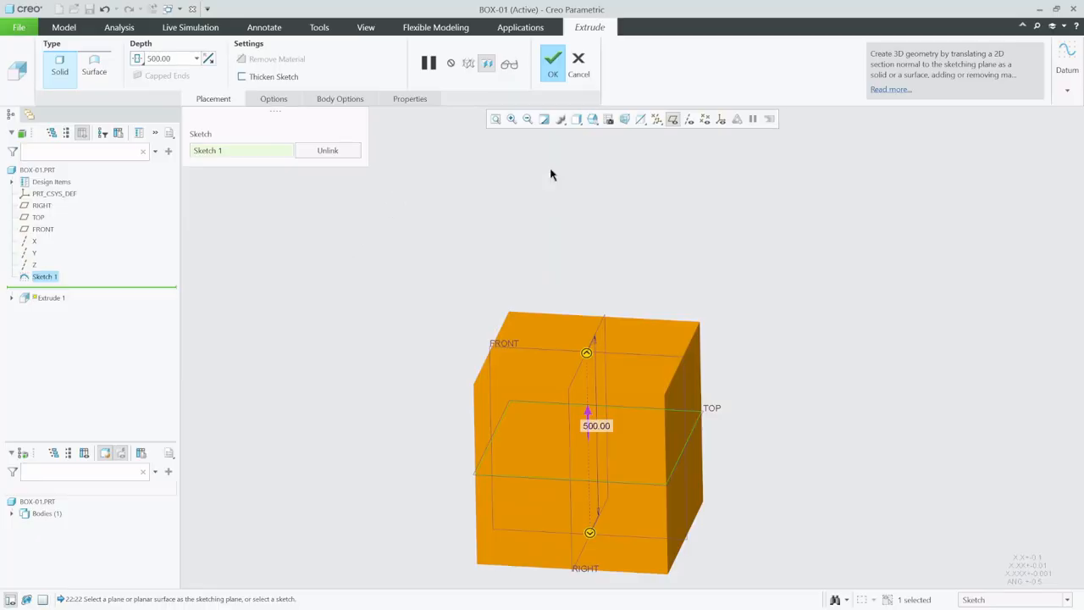
{"action": "scroll", "coordinate": [584, 173], "scroll_direction": "up", "scroll_amount": 2}
{"action": "scroll", "coordinate": [592, 298], "scroll_direction": "down", "scroll_amount": 1}
{"action": "scroll", "coordinate": [453, 325], "scroll_direction": "down", "scroll_amount": 2}
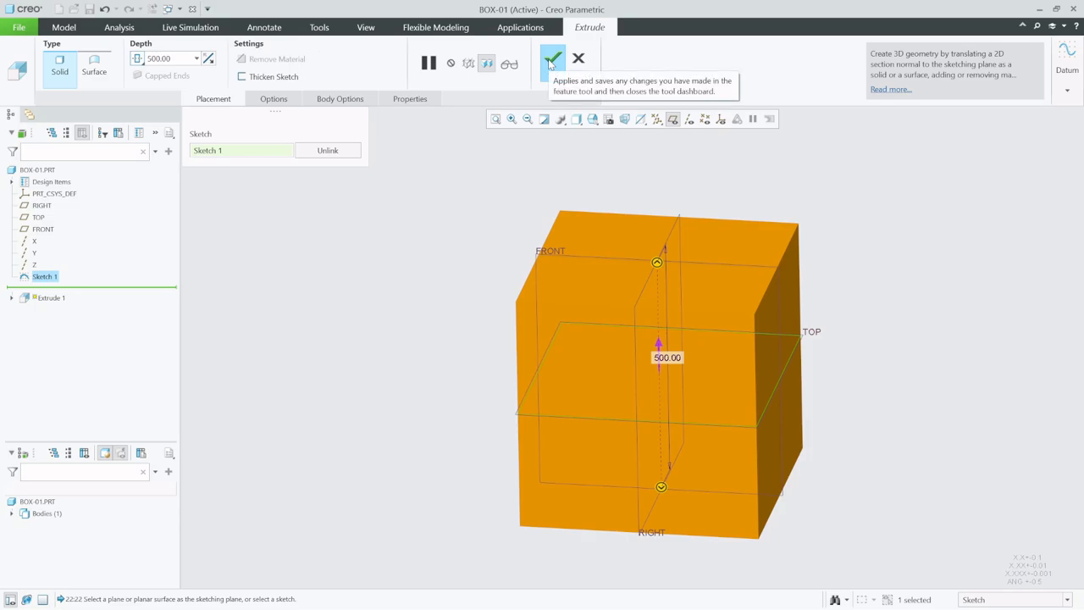
{"action": "left_click", "coordinate": [542, 349]}
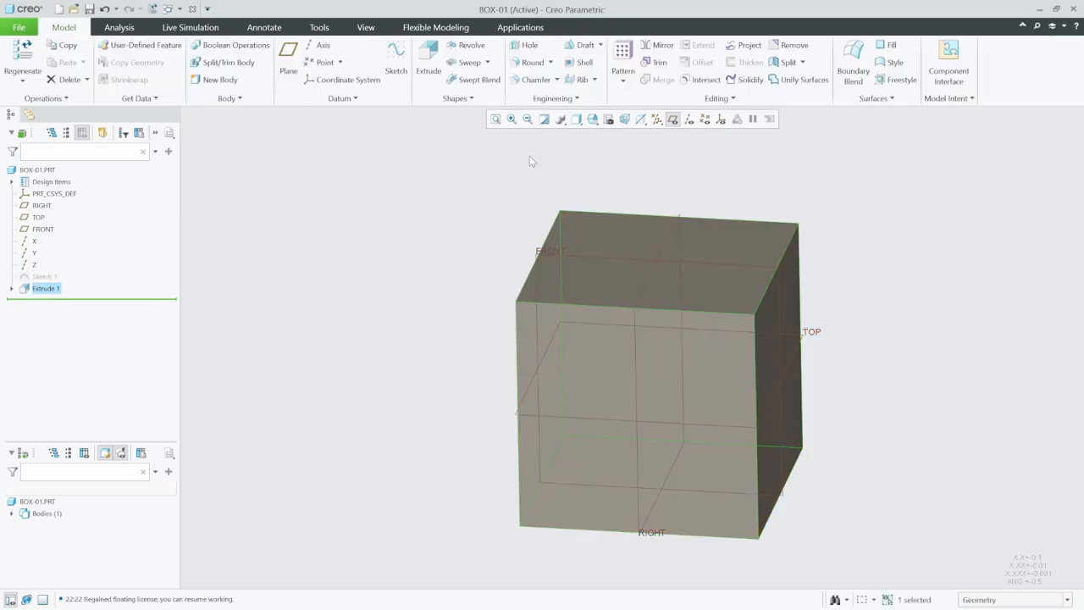
Step: Turn off the datum plane display and deselect the extruded cube
{"action": "left_click", "coordinate": [673, 120]}
{"action": "scroll", "coordinate": [513, 225], "scroll_direction": "down", "scroll_amount": 2}
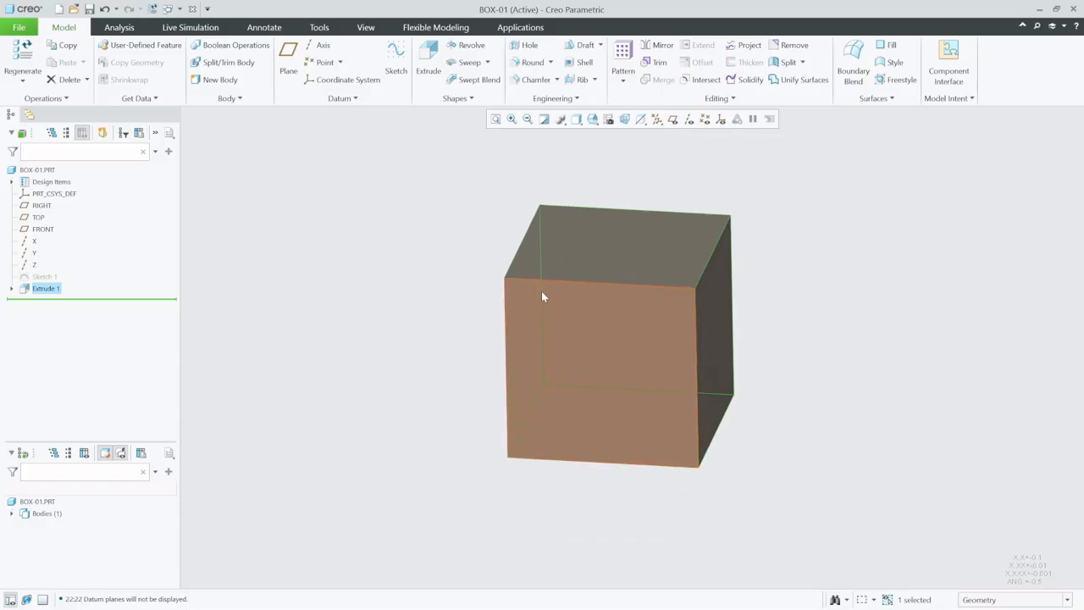
{"action": "left_click", "coordinate": [799, 284]}
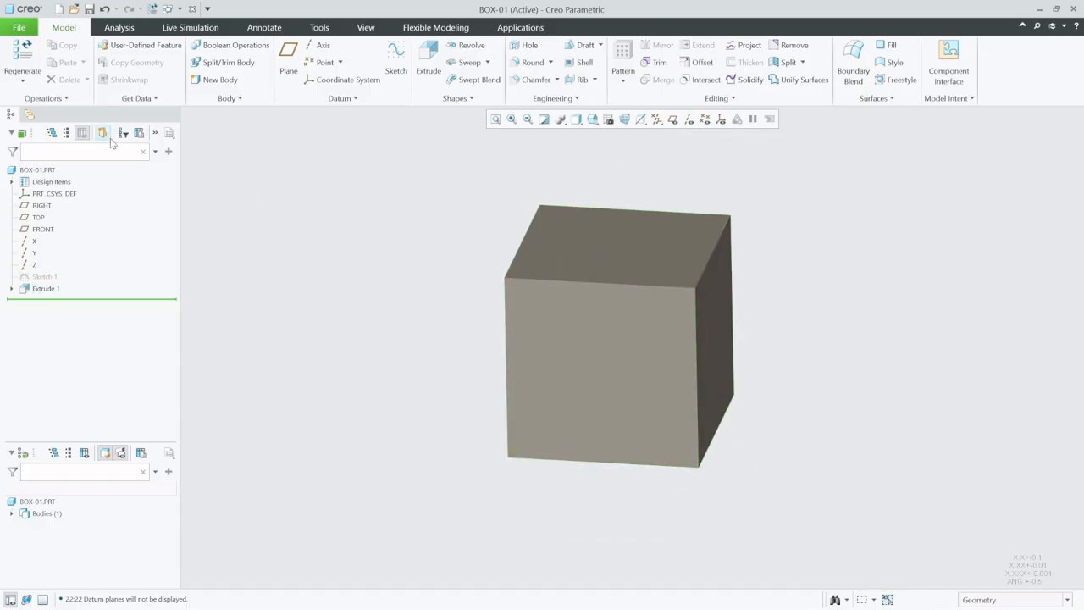
Step: Convert the cube to sheet metal using the Shell type, removing its top face and setting the wall thickness to 2 mm
{"action": "left_click", "coordinate": [46, 98]}
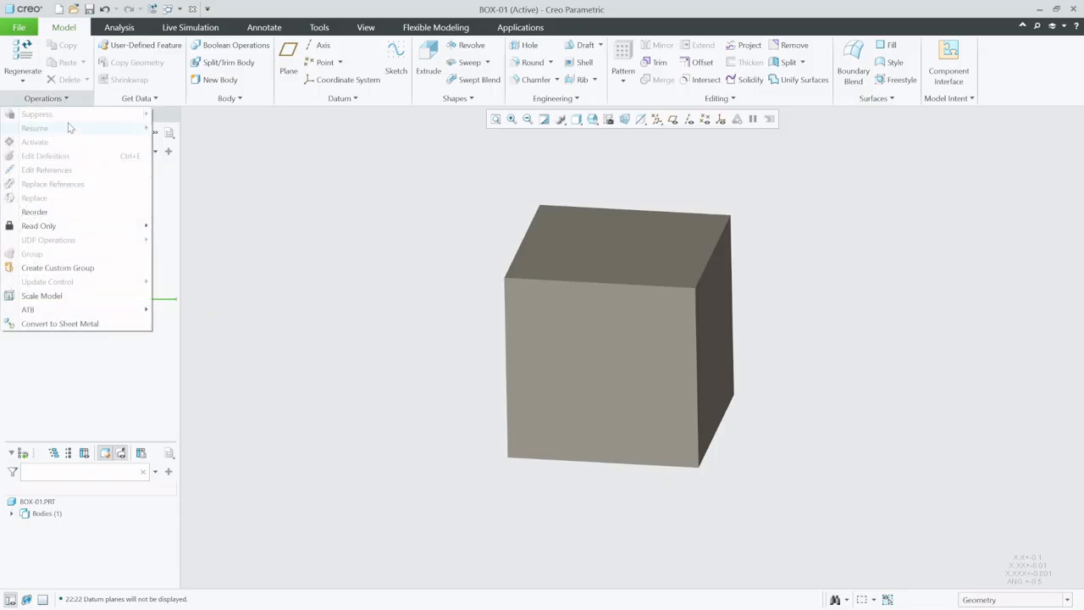
{"action": "left_click", "coordinate": [82, 327]}
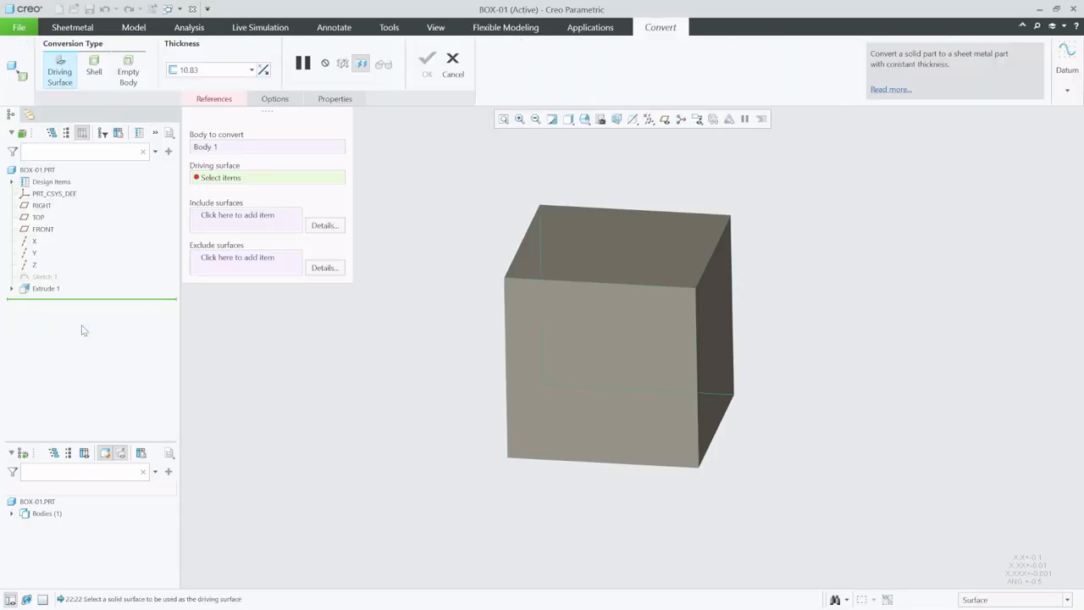
{"action": "left_click", "coordinate": [99, 73]}
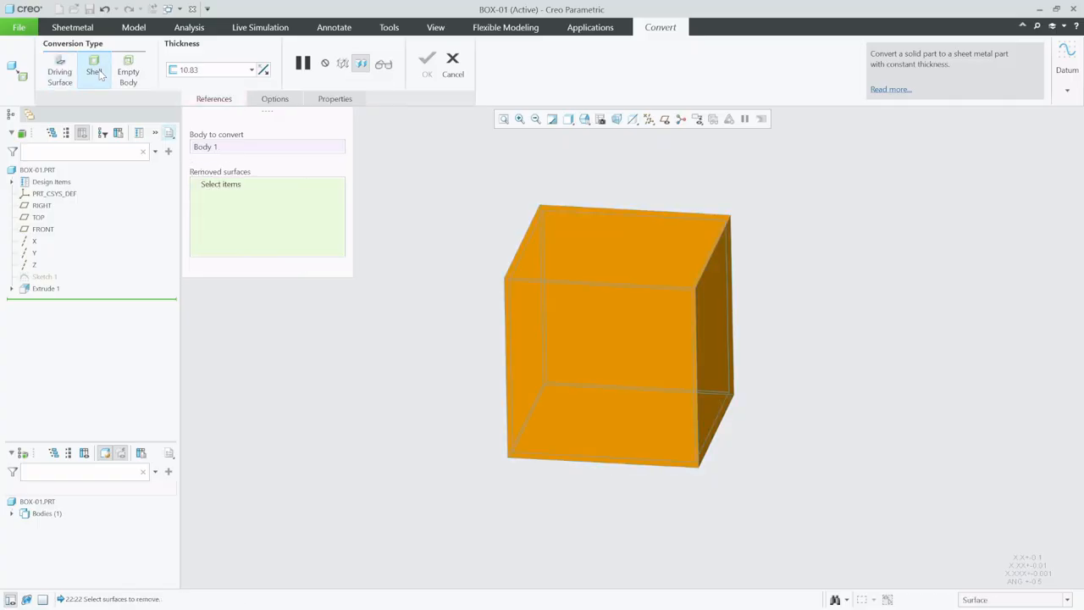
{"action": "left_click", "coordinate": [628, 254]}
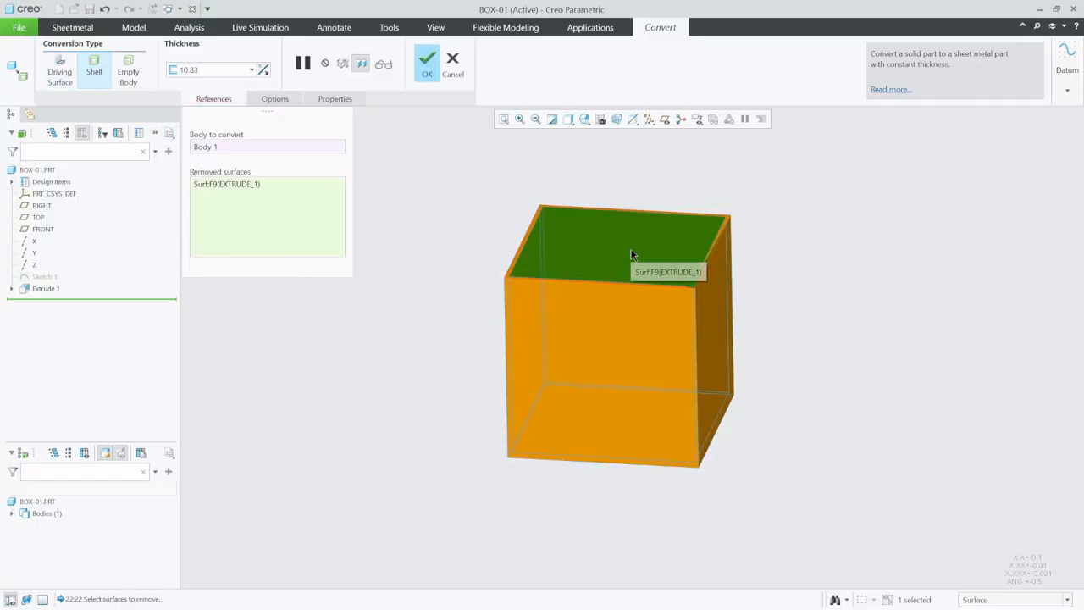
{"action": "left_click", "coordinate": [209, 69]}
{"action": "type", "text": "2"}
{"action": "key", "text": "Return"}
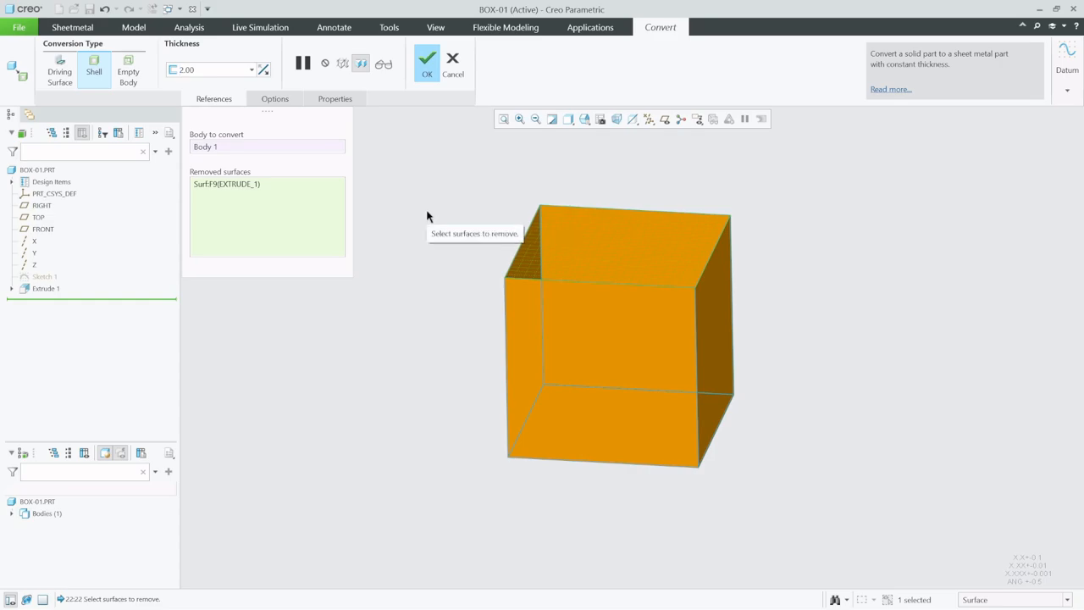
{"action": "left_click", "coordinate": [427, 61]}
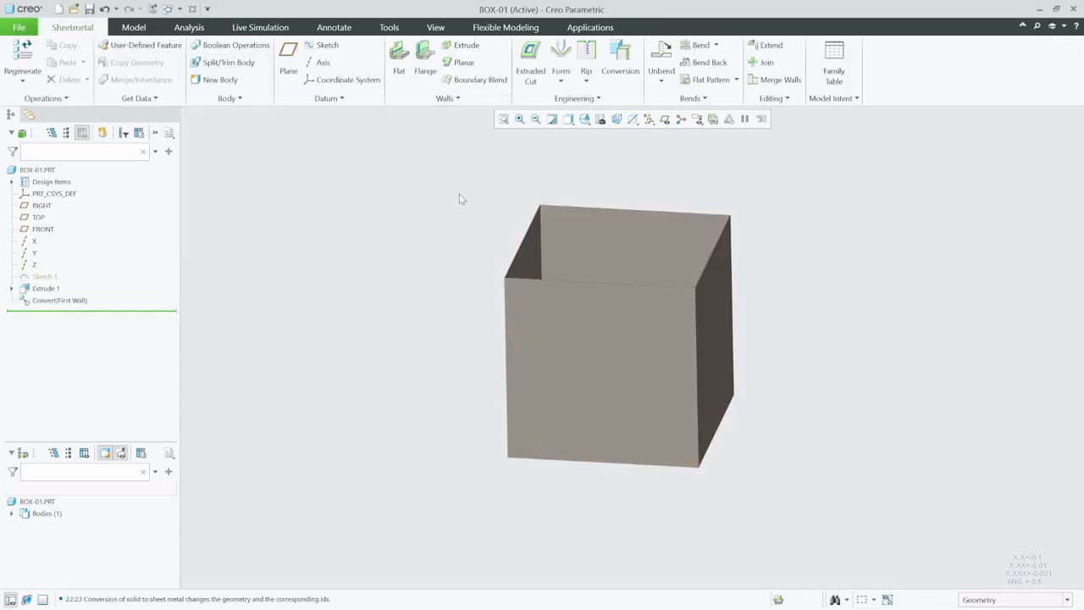
Step: Examine the upper and lower corners of the open sheet metal box up close
{"action": "scroll", "coordinate": [659, 253], "scroll_direction": "down", "scroll_amount": 3}
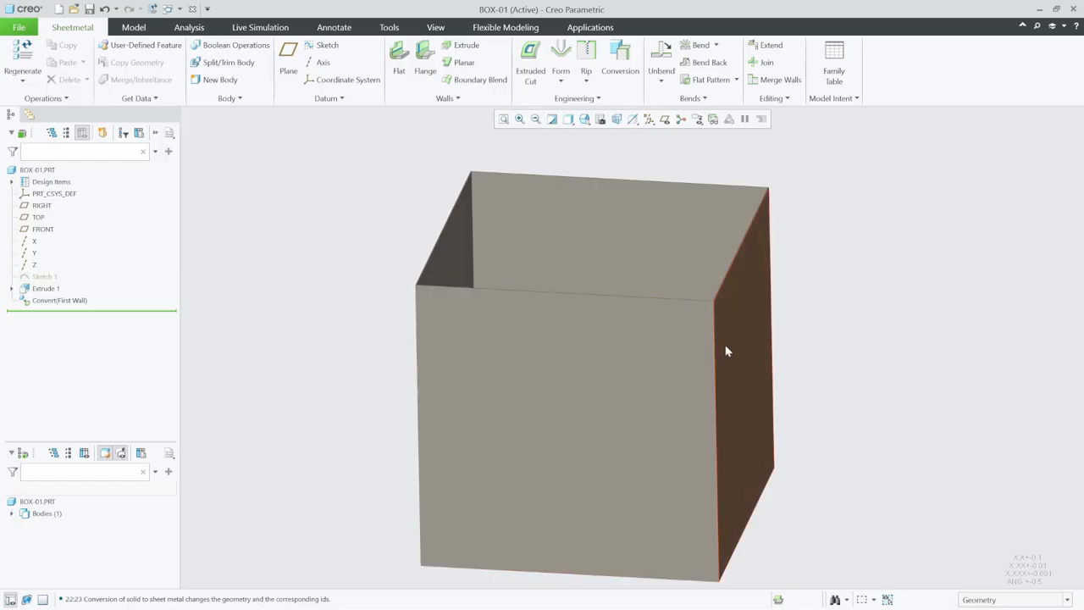
{"action": "scroll", "coordinate": [726, 339], "scroll_direction": "down", "scroll_amount": 5}
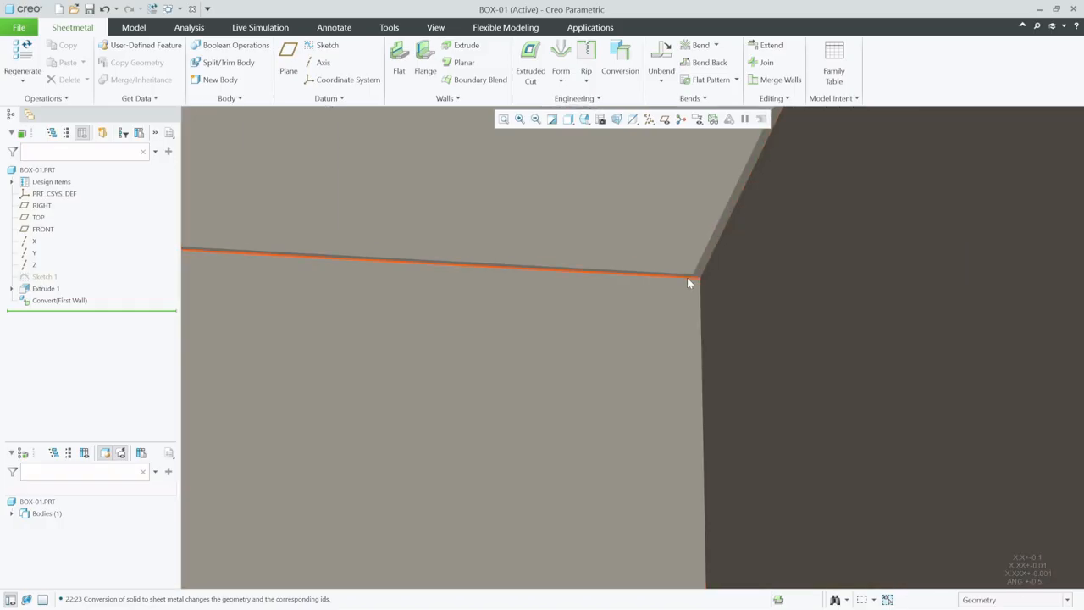
{"action": "scroll", "coordinate": [690, 278], "scroll_direction": "up", "scroll_amount": 6}
{"action": "scroll", "coordinate": [685, 356], "scroll_direction": "down", "scroll_amount": 3}
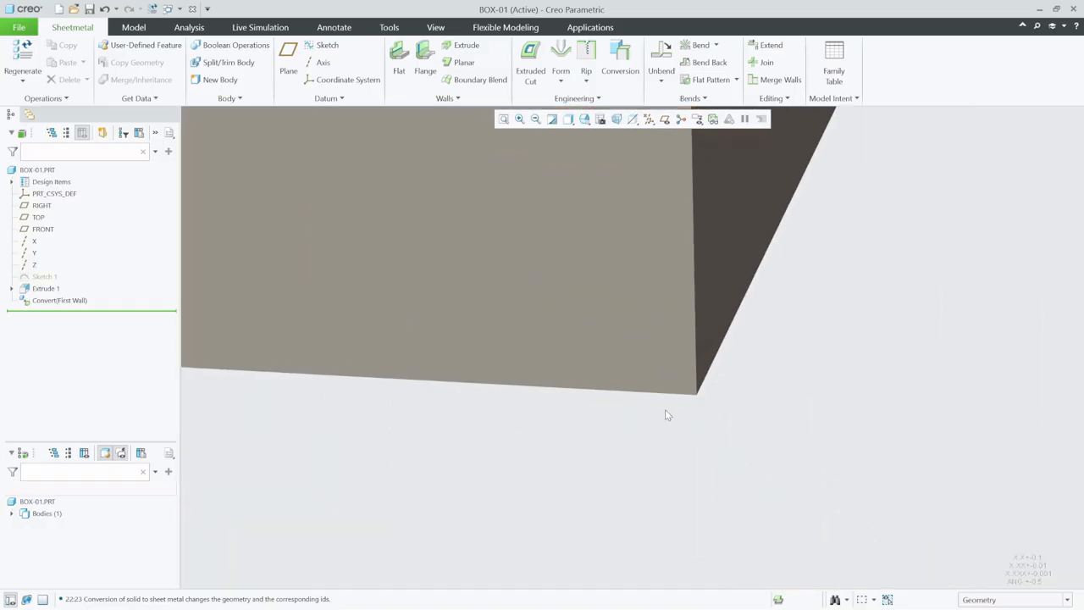
{"action": "scroll", "coordinate": [665, 405], "scroll_direction": "up", "scroll_amount": 5}
{"action": "scroll", "coordinate": [648, 462], "scroll_direction": "down", "scroll_amount": 2}
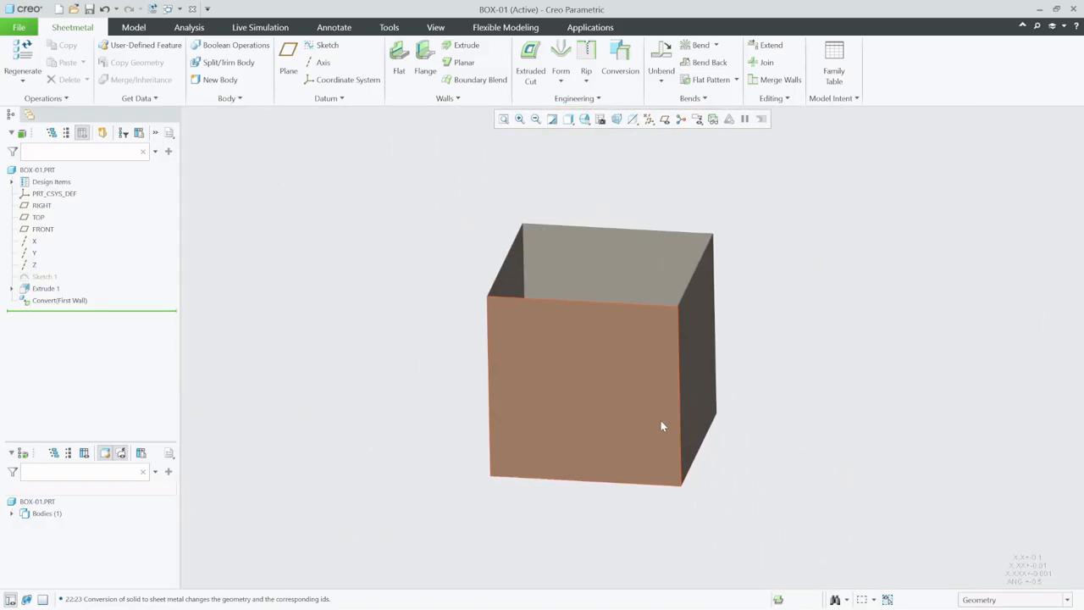
{"action": "scroll", "coordinate": [657, 407], "scroll_direction": "down", "scroll_amount": 2}
{"action": "scroll", "coordinate": [616, 337], "scroll_direction": "up", "scroll_amount": 2}
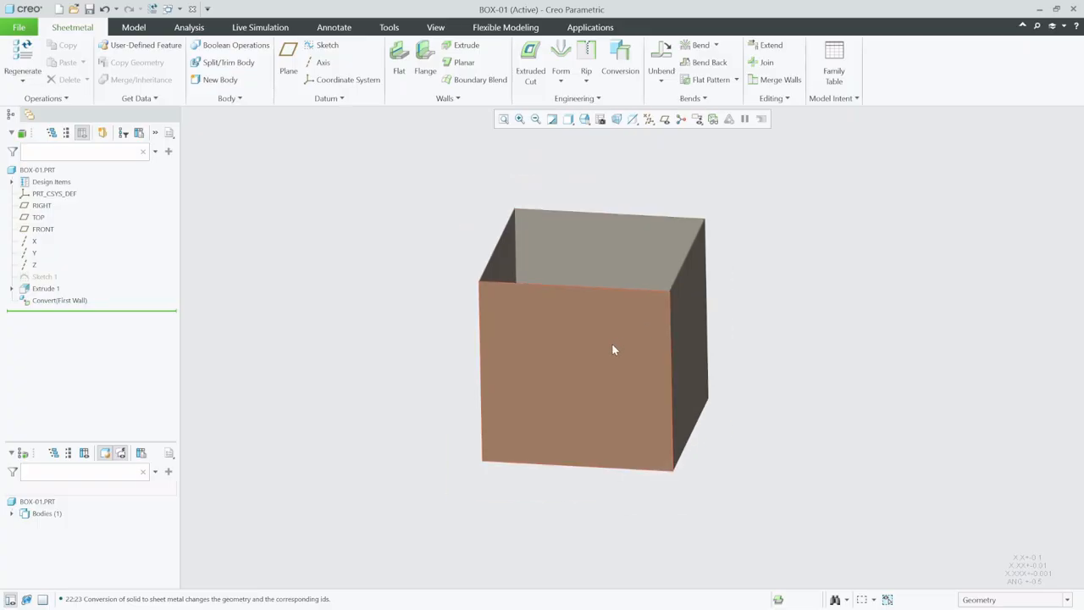
Step: Start a sheet metal conversion of the box body and begin an edge bend within it
{"action": "scroll", "coordinate": [667, 237], "scroll_direction": "down", "scroll_amount": 2}
{"action": "left_click", "coordinate": [621, 56]}
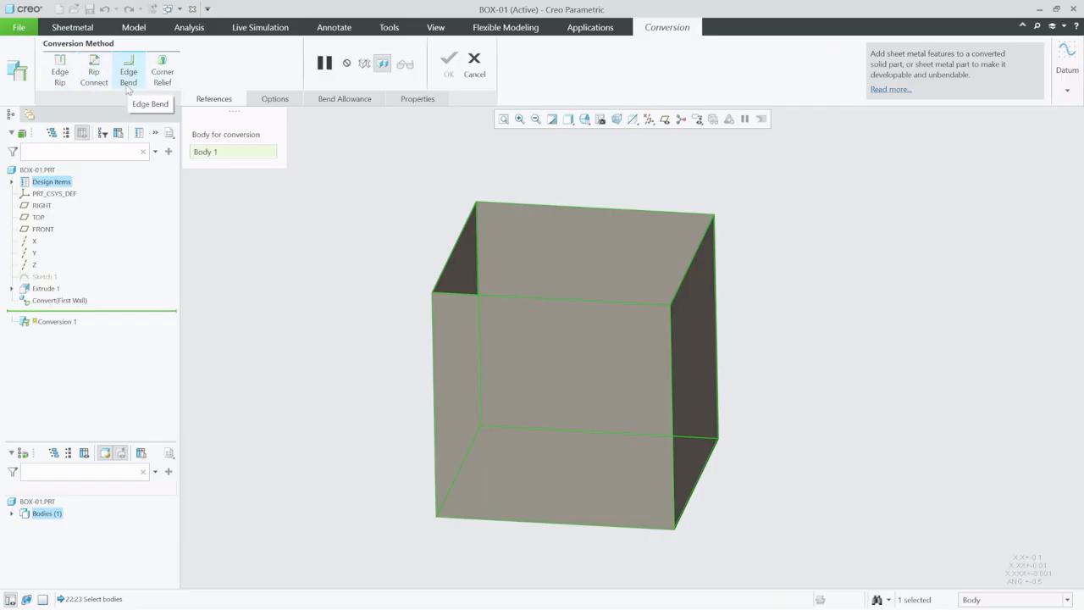
{"action": "left_click", "coordinate": [129, 76]}
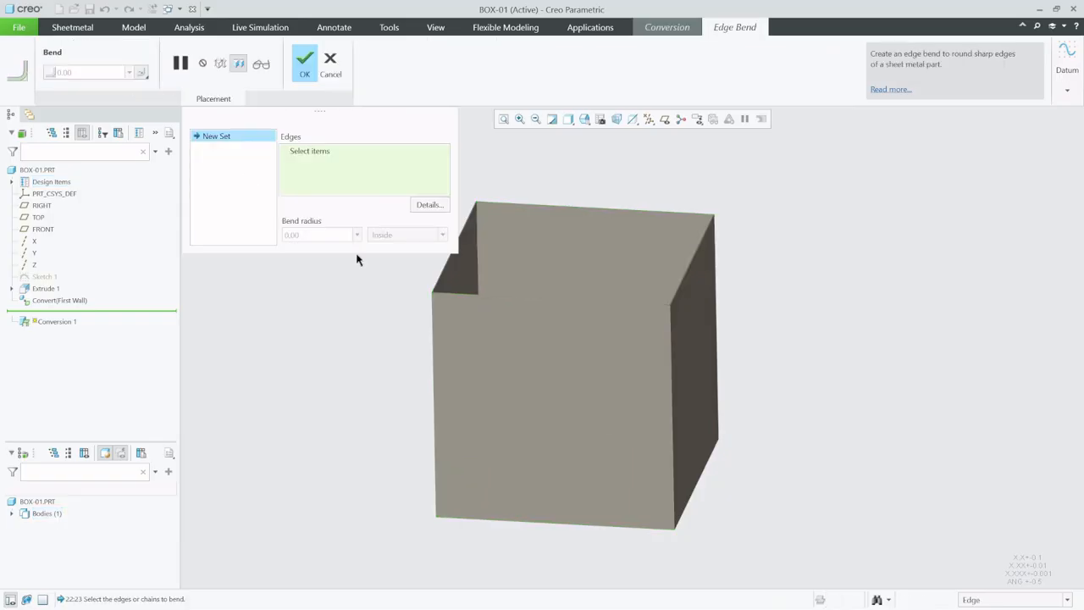
{"action": "left_click", "coordinate": [529, 525]}
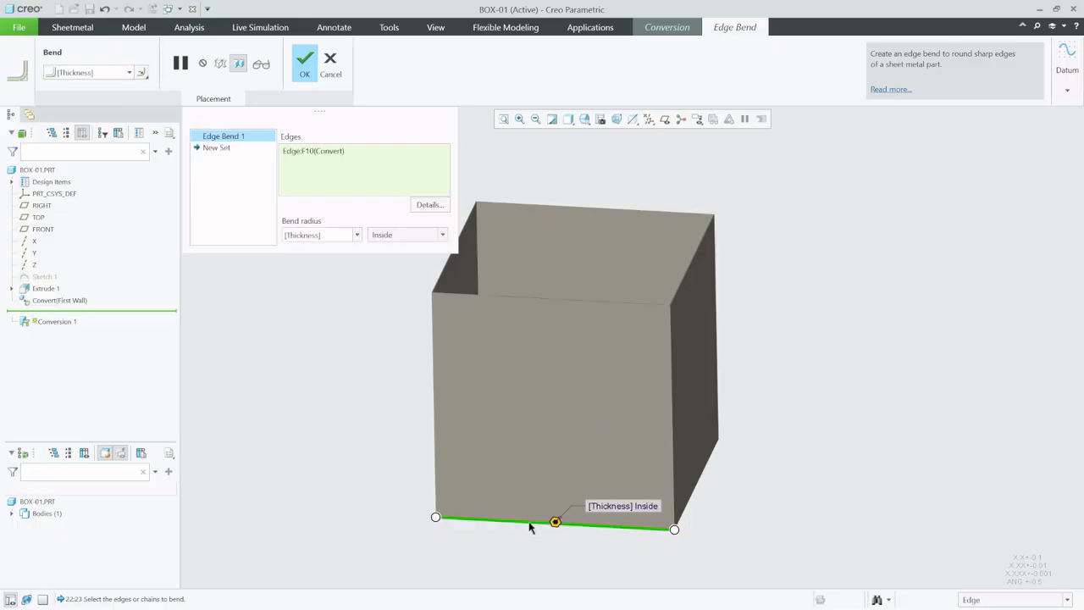
{"action": "left_click", "coordinate": [698, 496]}
{"action": "middle_click_drag", "start_coordinate": [644, 525], "coordinate": [702, 513]}
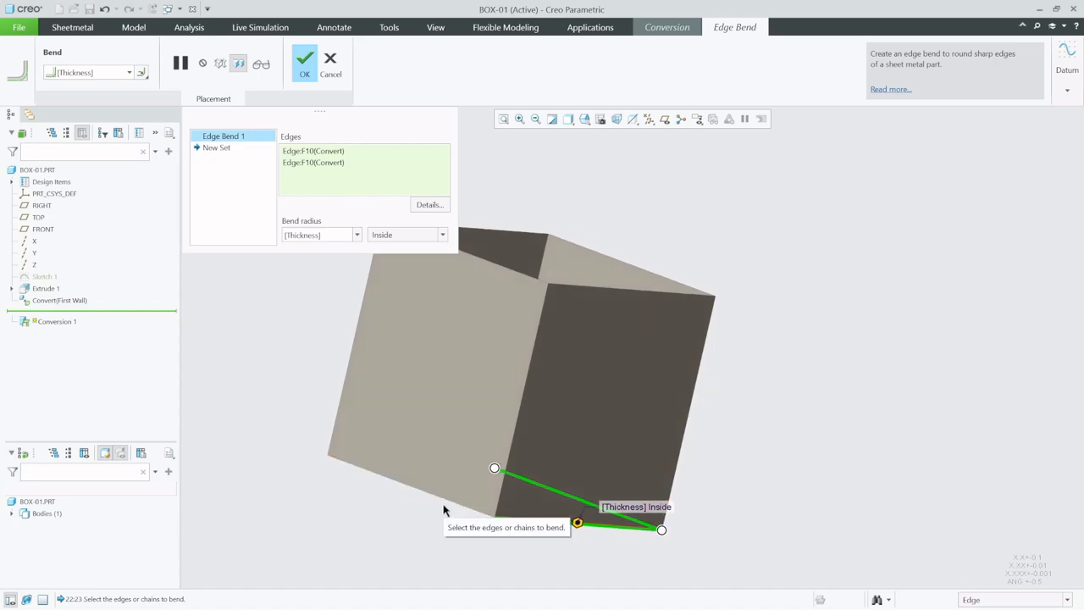
{"action": "left_click", "coordinate": [453, 499]}
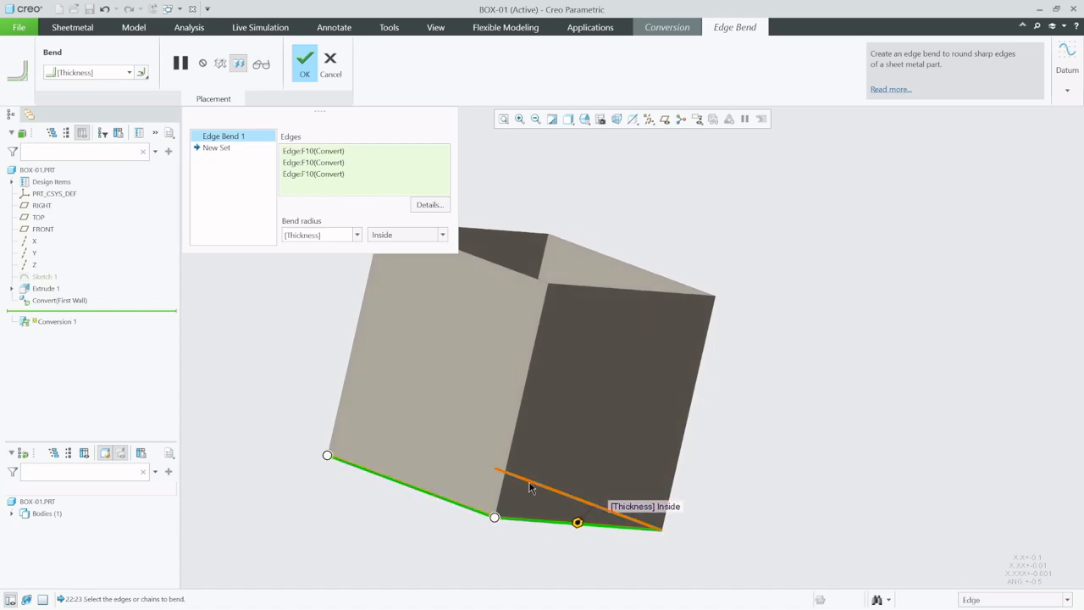
{"action": "mouse_move", "coordinate": [532, 487]}
{"action": "middle_mouse_down"}
{"action": "mouse_move", "coordinate": [584, 492]}
{"action": "mouse_move", "coordinate": [568, 514]}
{"action": "middle_mouse_up"}
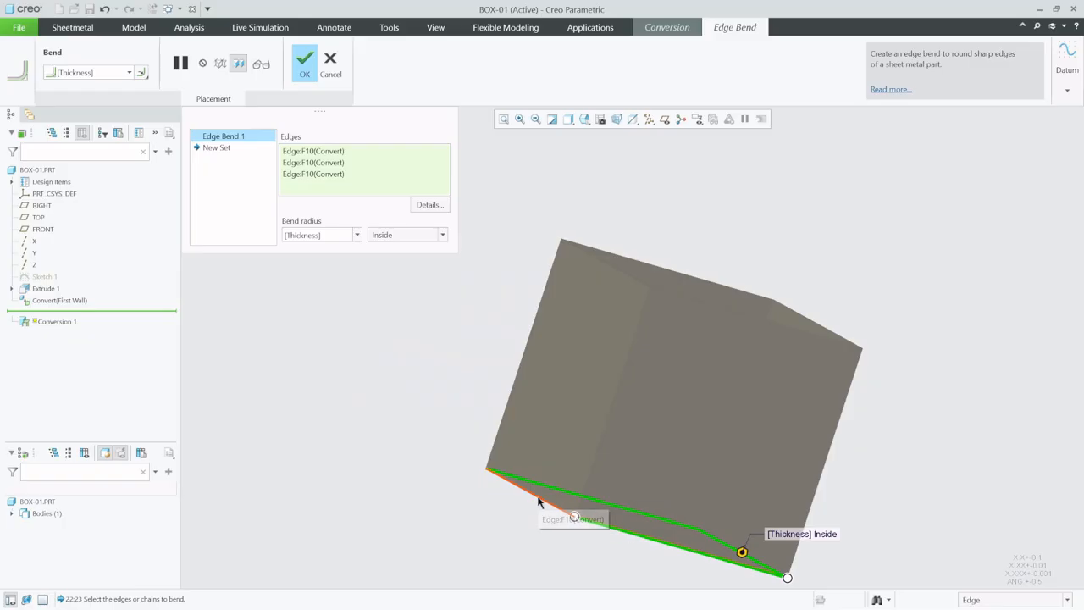
{"action": "left_click", "coordinate": [538, 502]}
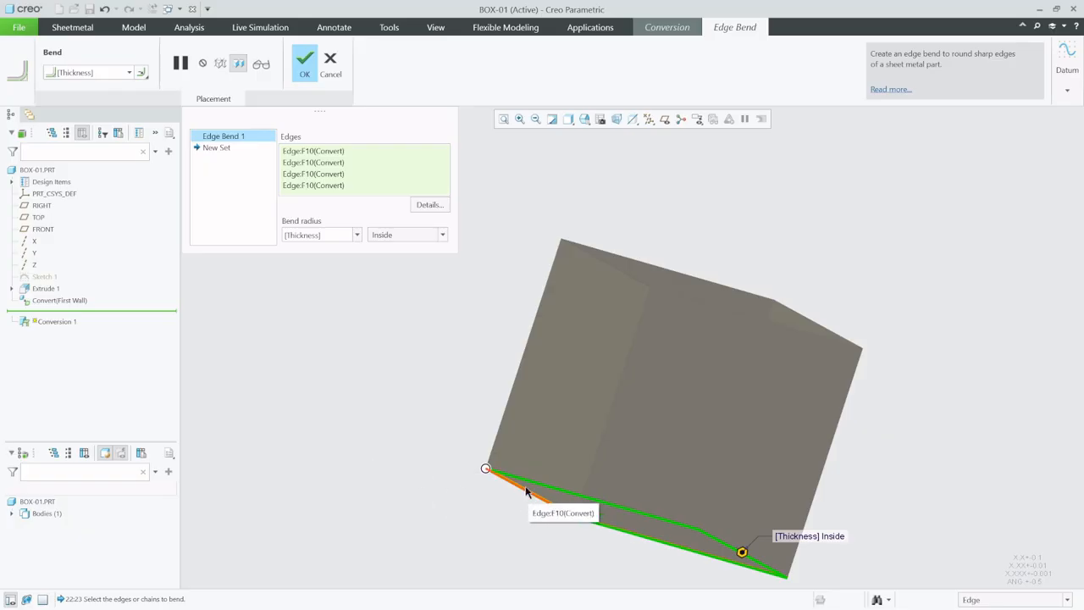
{"action": "middle_click_drag", "start_coordinate": [416, 419], "coordinate": [349, 420]}
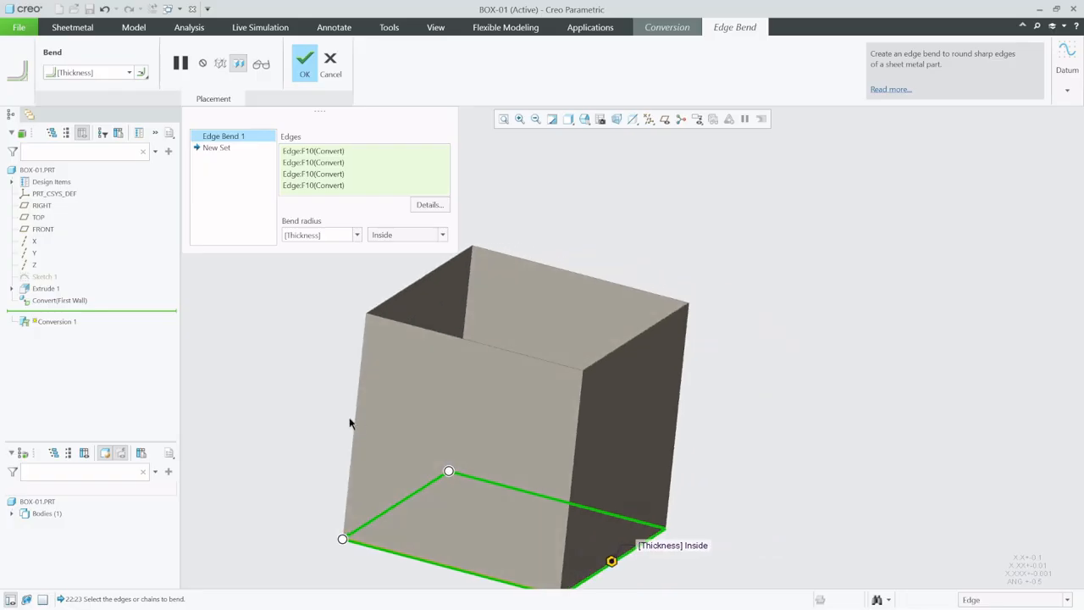
{"action": "scroll", "coordinate": [493, 375], "scroll_direction": "up", "scroll_amount": 3}
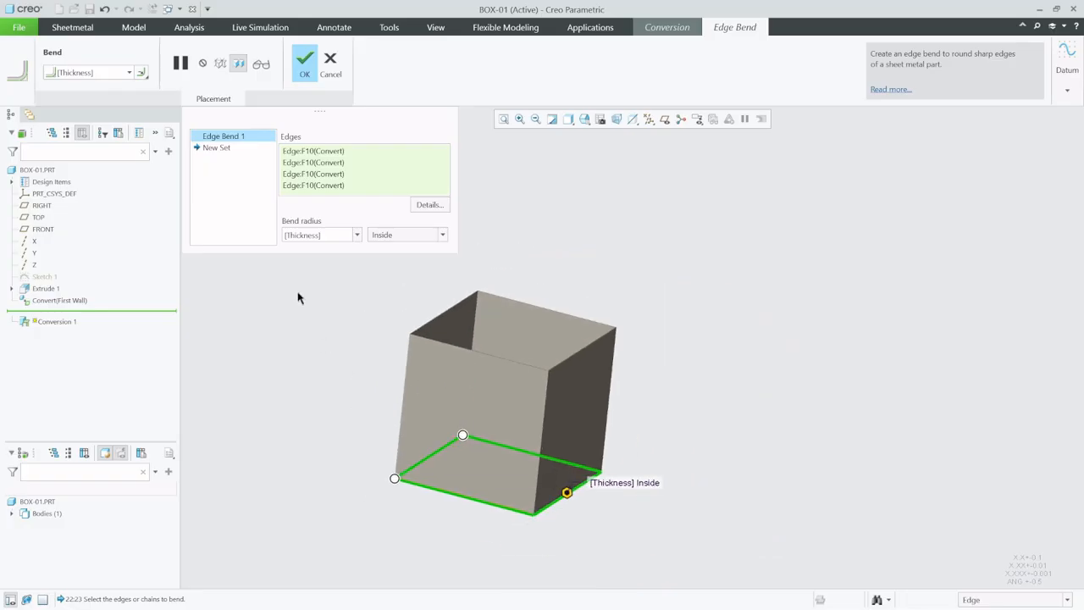
{"action": "left_click", "coordinate": [104, 10]}
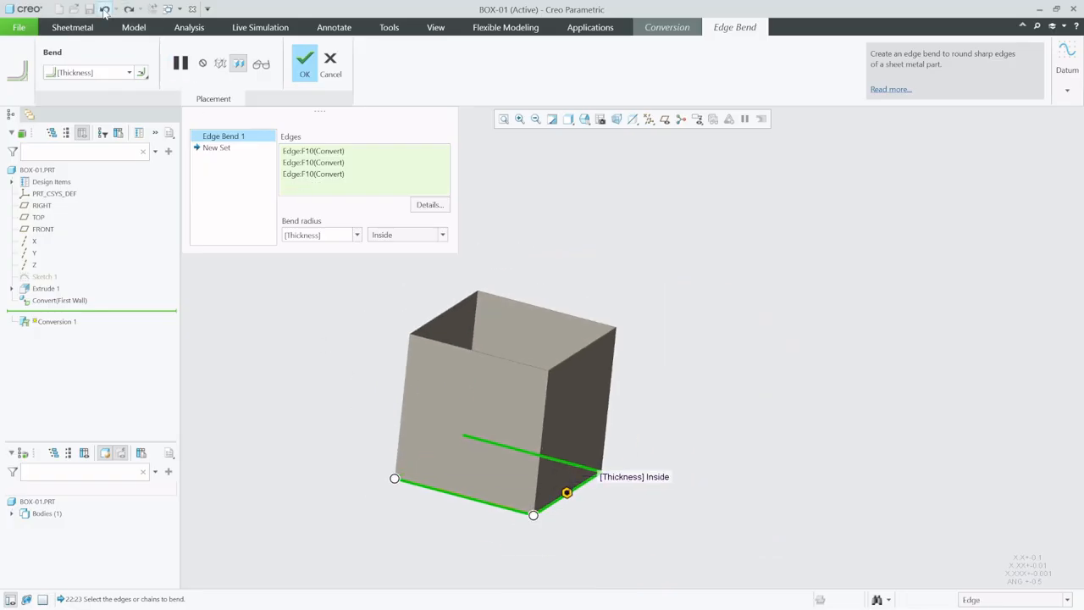
{"action": "left_click", "coordinate": [104, 11]}
{"action": "left_click", "coordinate": [104, 11]}
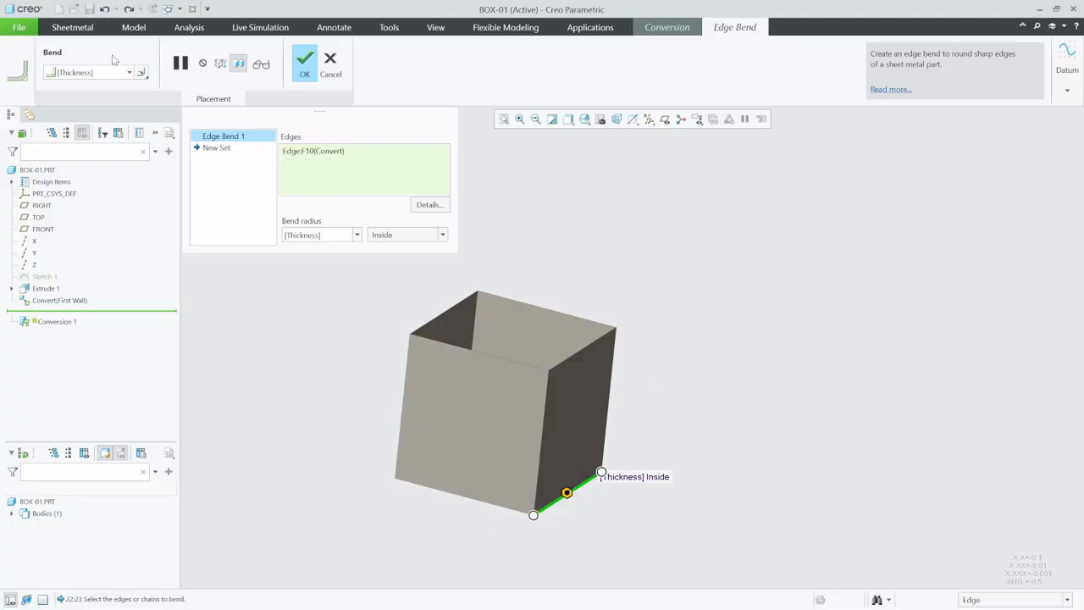
{"action": "left_click", "coordinate": [104, 10]}
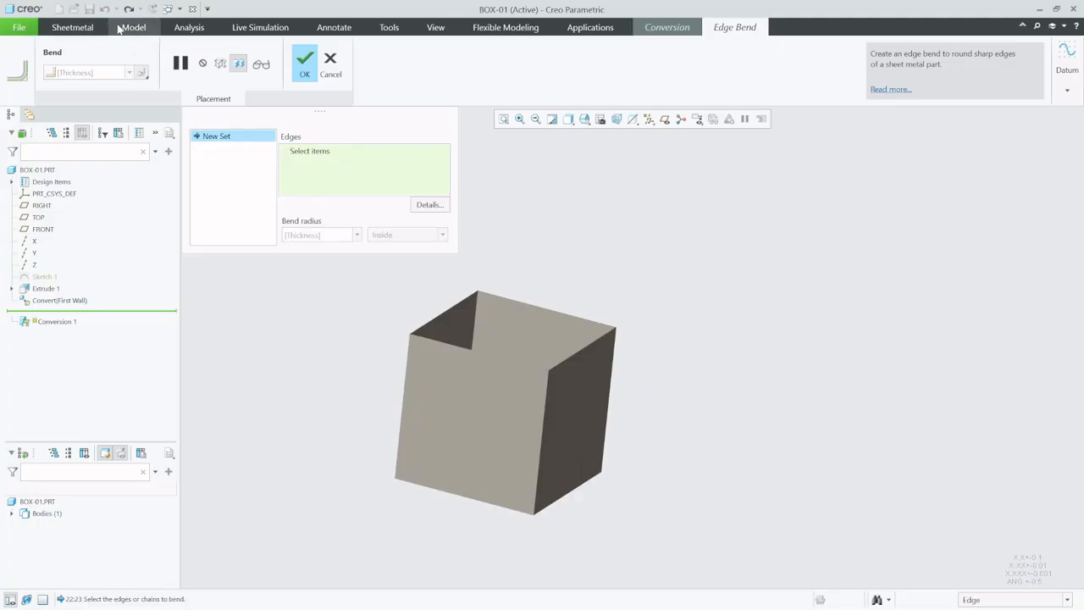
Step: Add edge bends along the box's four bottom edges, using an inside bend radius equal to the thickness
{"action": "left_click", "coordinate": [565, 495]}
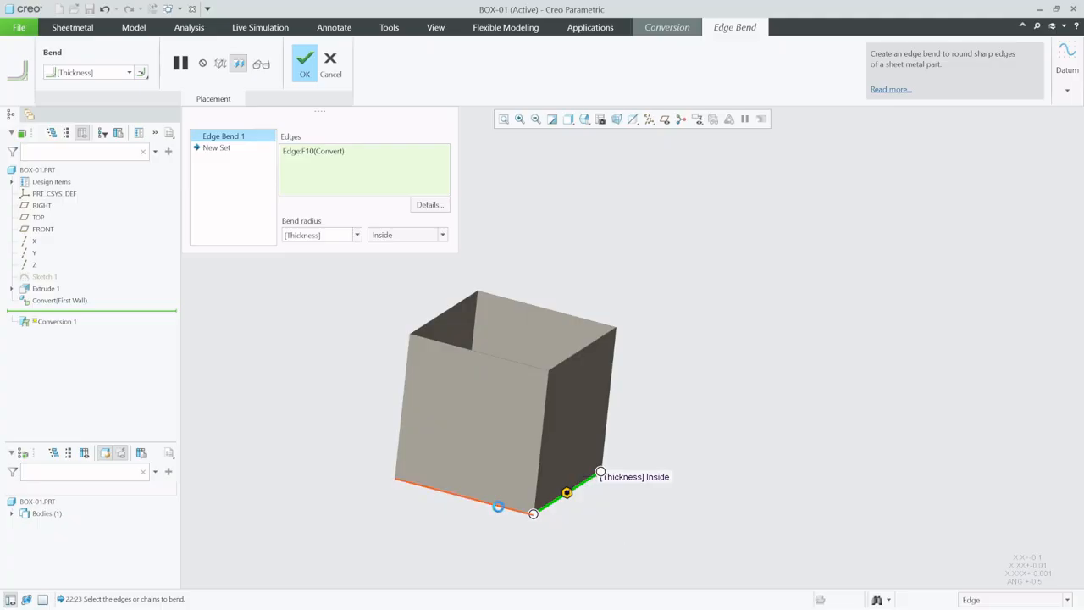
{"action": "left_click", "coordinate": [499, 511]}
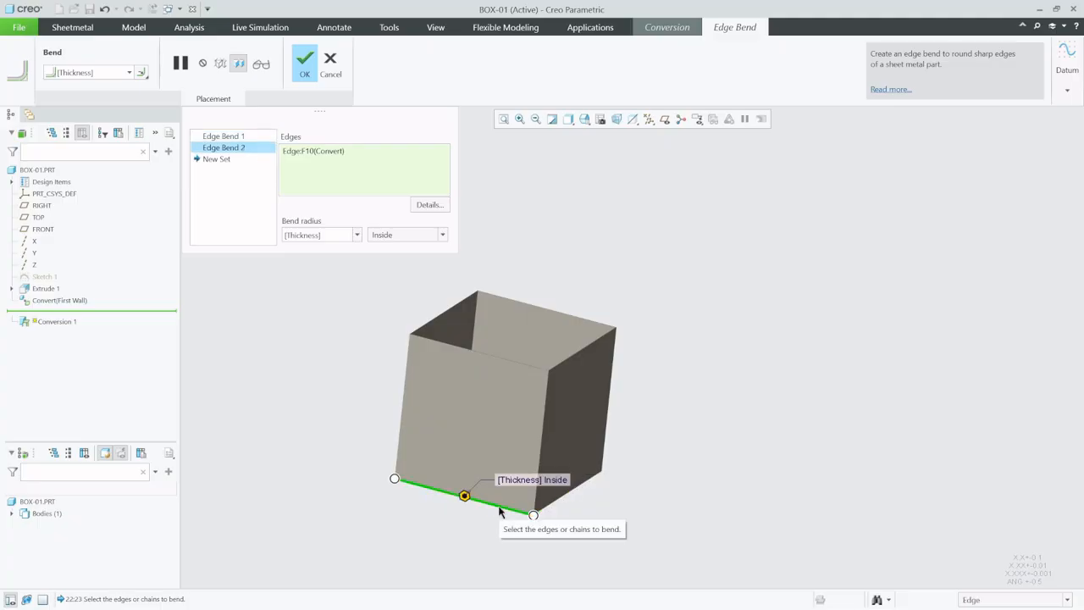
{"action": "left_click", "coordinate": [581, 489]}
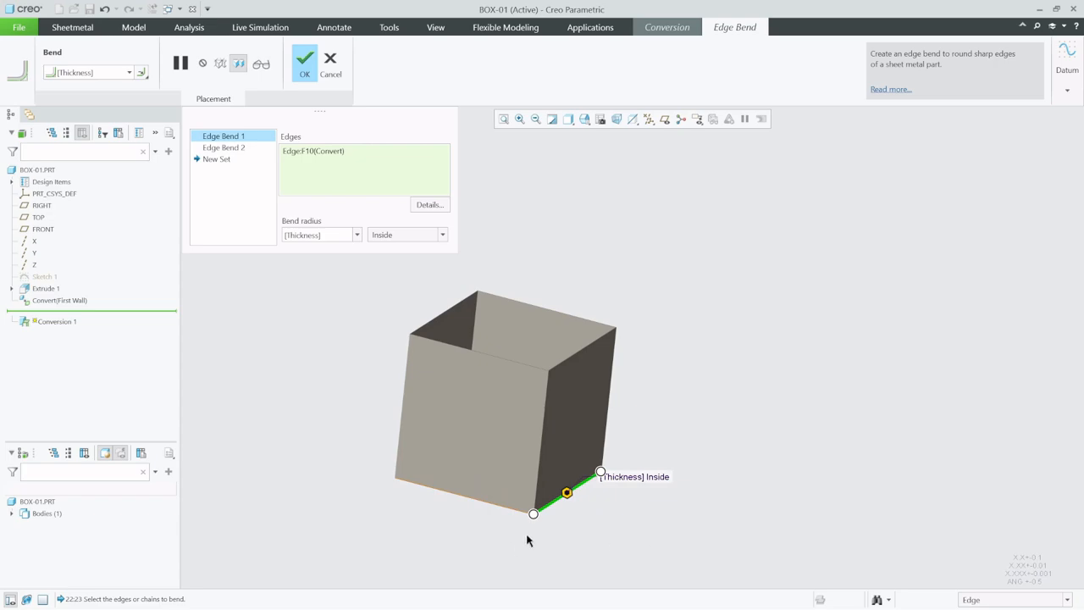
{"action": "left_click", "coordinate": [487, 506], "text": "ctrl"}
{"action": "middle_click_drag", "start_coordinate": [489, 503], "coordinate": [387, 539]}
{"action": "left_click", "coordinate": [391, 485], "text": "ctrl"}
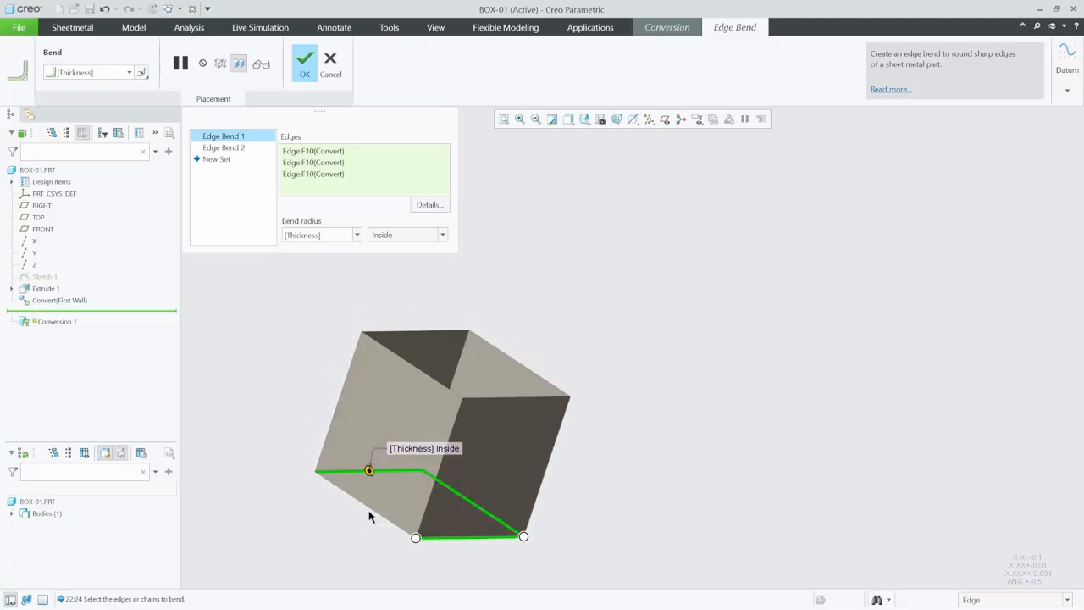
{"action": "left_click", "coordinate": [372, 508], "text": "ctrl"}
{"action": "scroll", "coordinate": [659, 533], "scroll_direction": "up", "scroll_amount": 2}
{"action": "scroll", "coordinate": [495, 527], "scroll_direction": "down", "scroll_amount": 1}
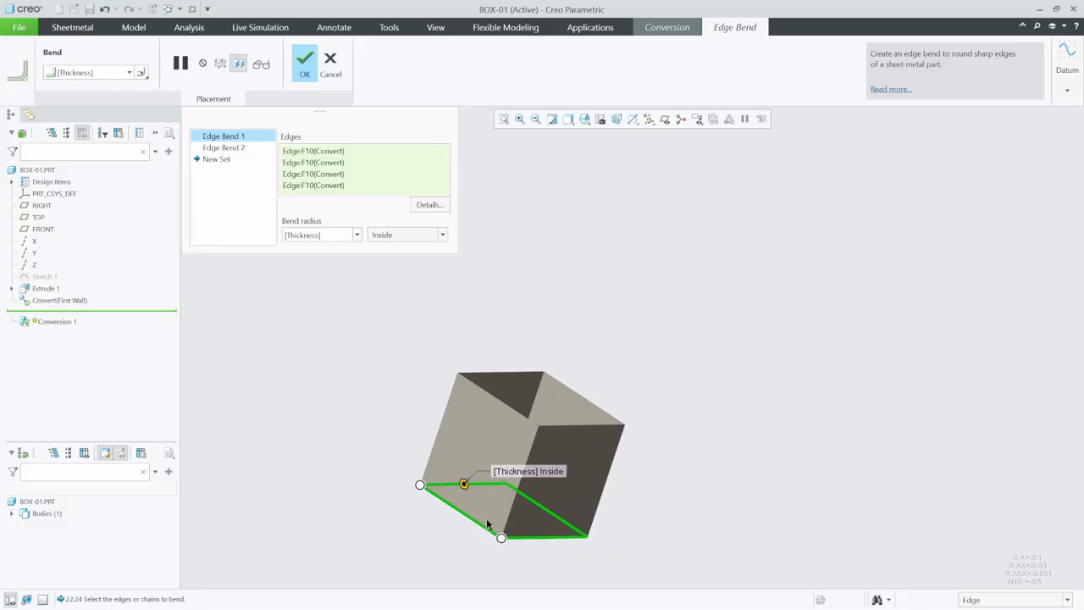
{"action": "scroll", "coordinate": [485, 518], "scroll_direction": "down", "scroll_amount": 2}
{"action": "middle_click_drag", "start_coordinate": [538, 513], "coordinate": [508, 516]}
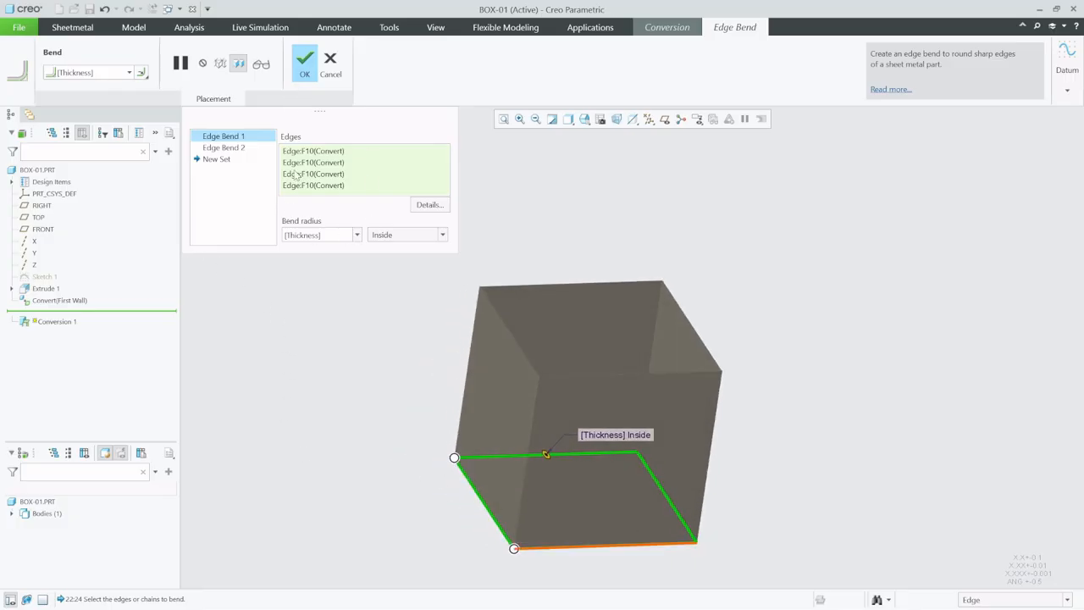
{"action": "left_click", "coordinate": [305, 75]}
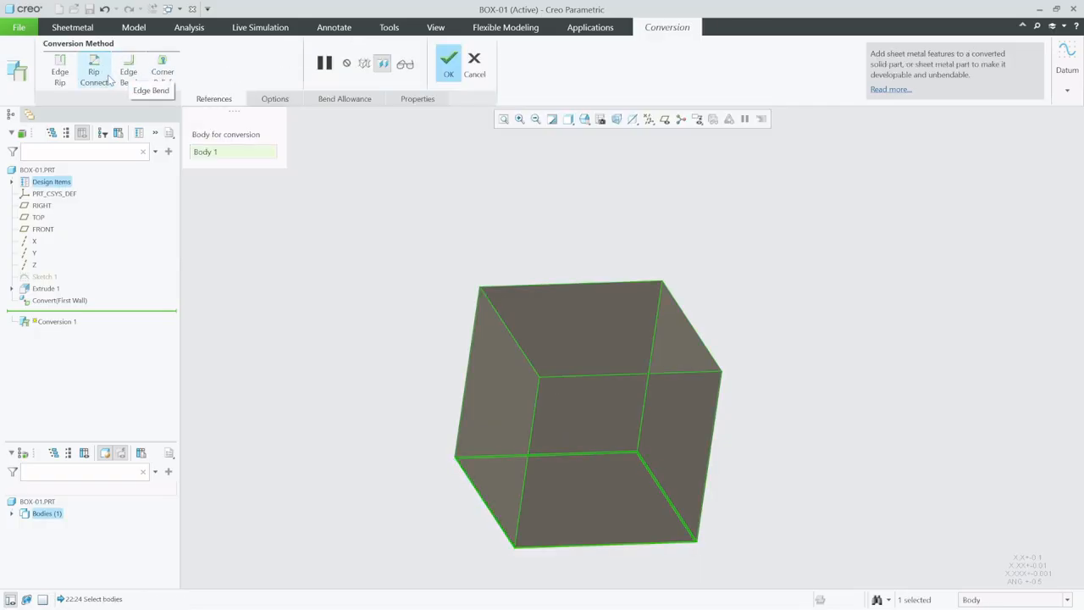
Step: Rip the box's four vertical corner edges with the Open seam type and complete the conversion
{"action": "left_click", "coordinate": [59, 72]}
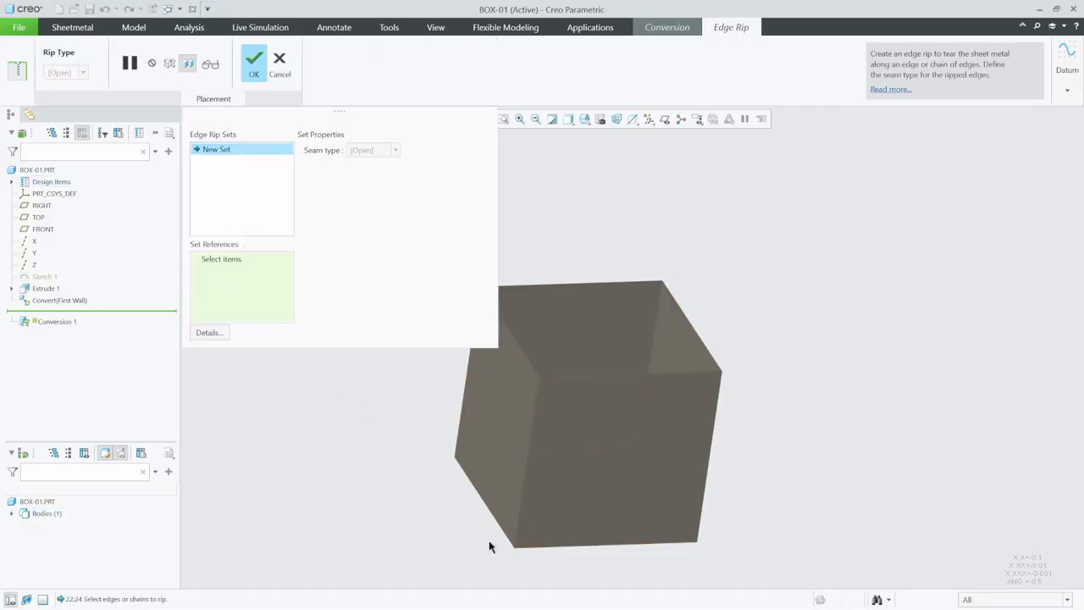
{"action": "left_click", "coordinate": [534, 415]}
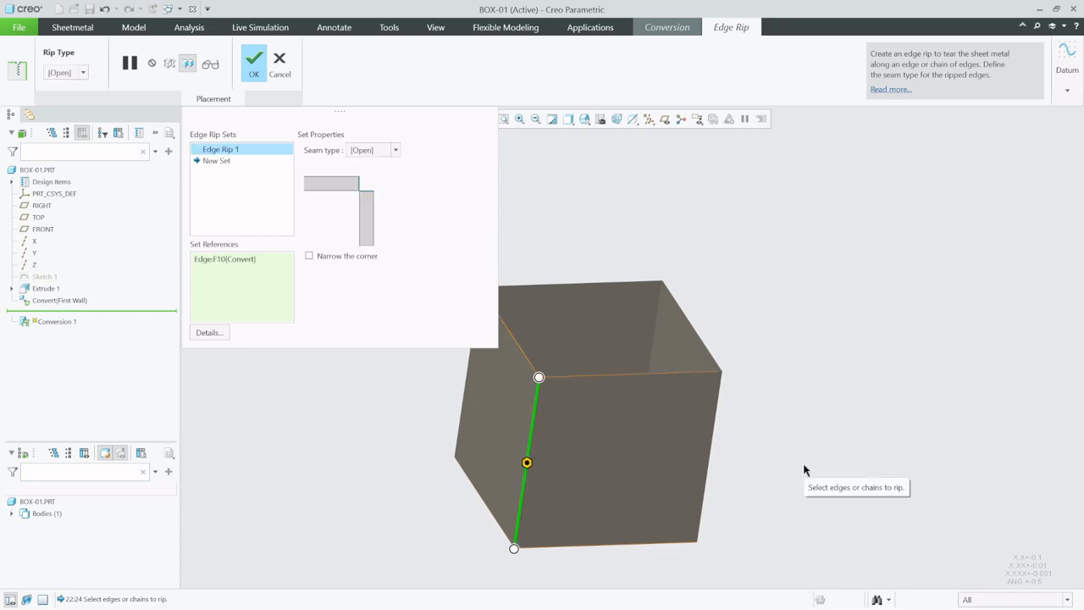
{"action": "left_click", "coordinate": [710, 457], "text": "ctrl"}
{"action": "middle_click_drag", "start_coordinate": [711, 461], "coordinate": [555, 495]}
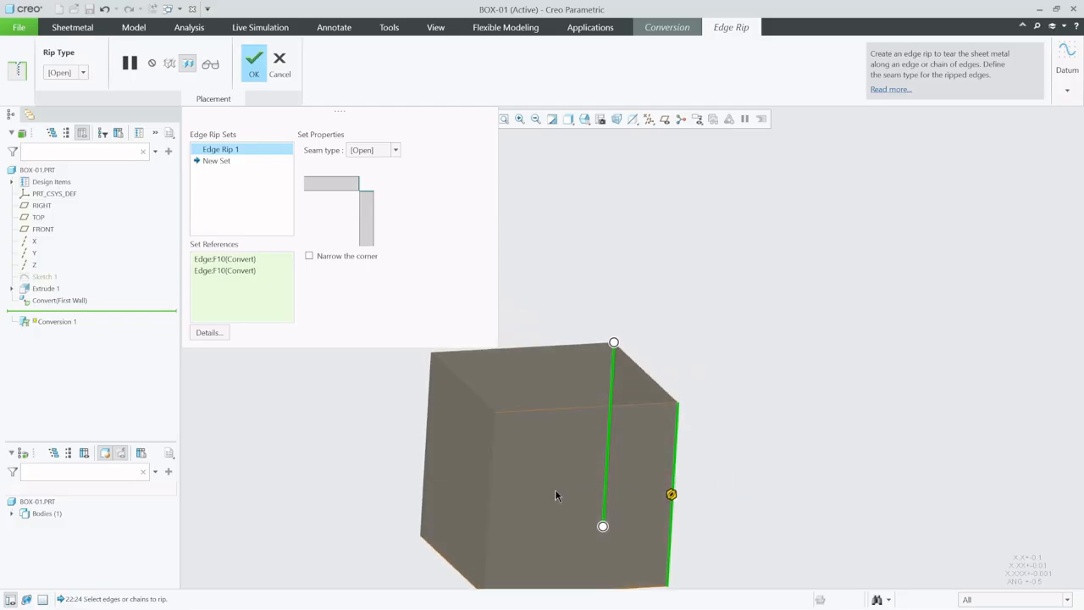
{"action": "left_click", "coordinate": [492, 462], "text": "ctrl"}
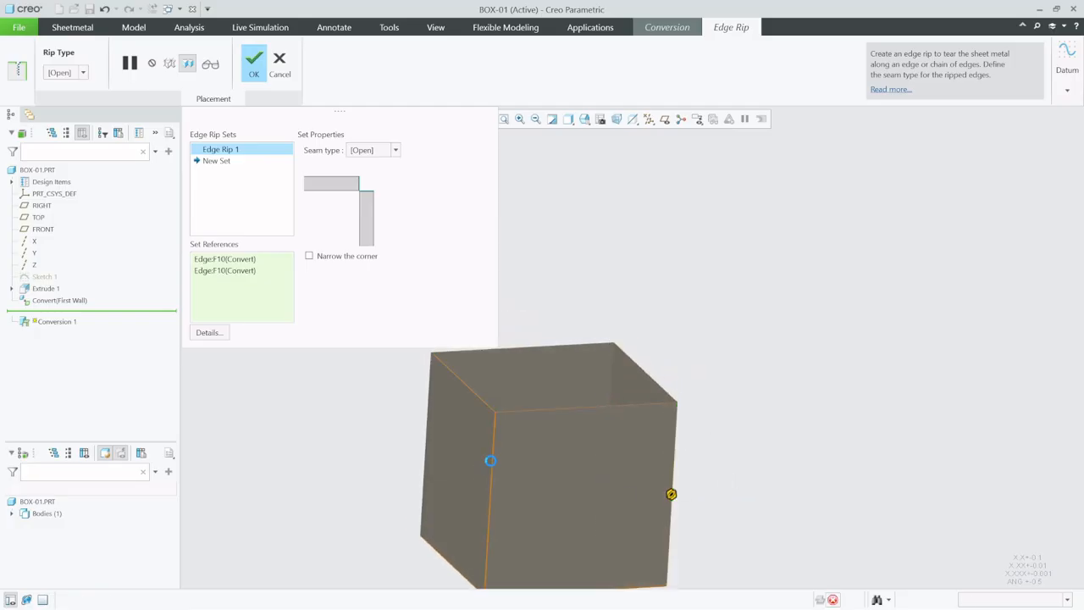
{"action": "left_click", "coordinate": [425, 415], "text": "ctrl"}
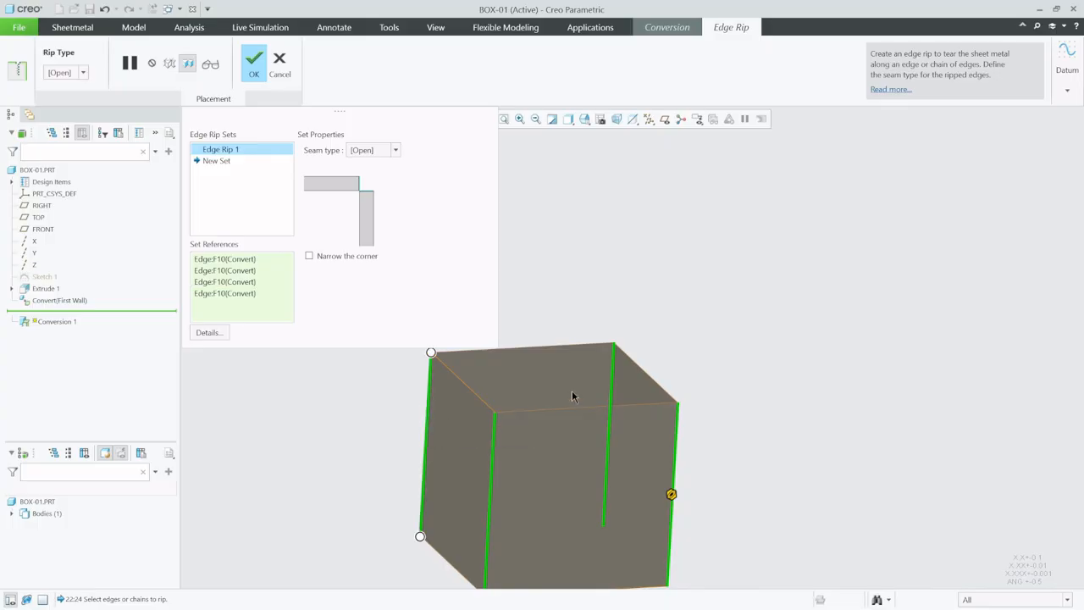
{"action": "scroll", "coordinate": [748, 333], "scroll_direction": "down", "scroll_amount": 3}
{"action": "scroll", "coordinate": [748, 333], "scroll_direction": "up", "scroll_amount": 1}
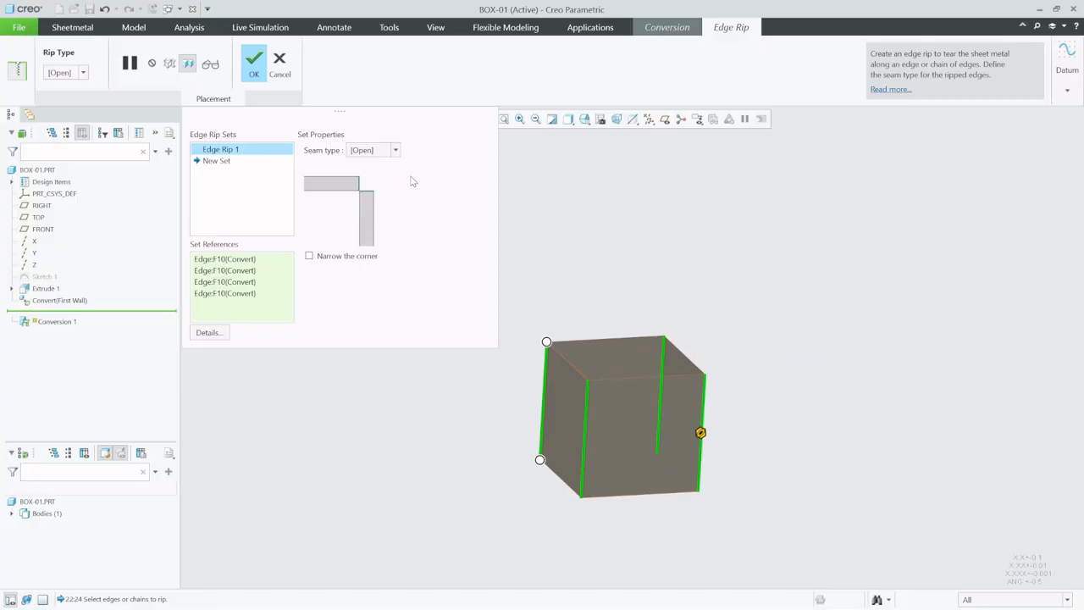
{"action": "left_click", "coordinate": [255, 65]}
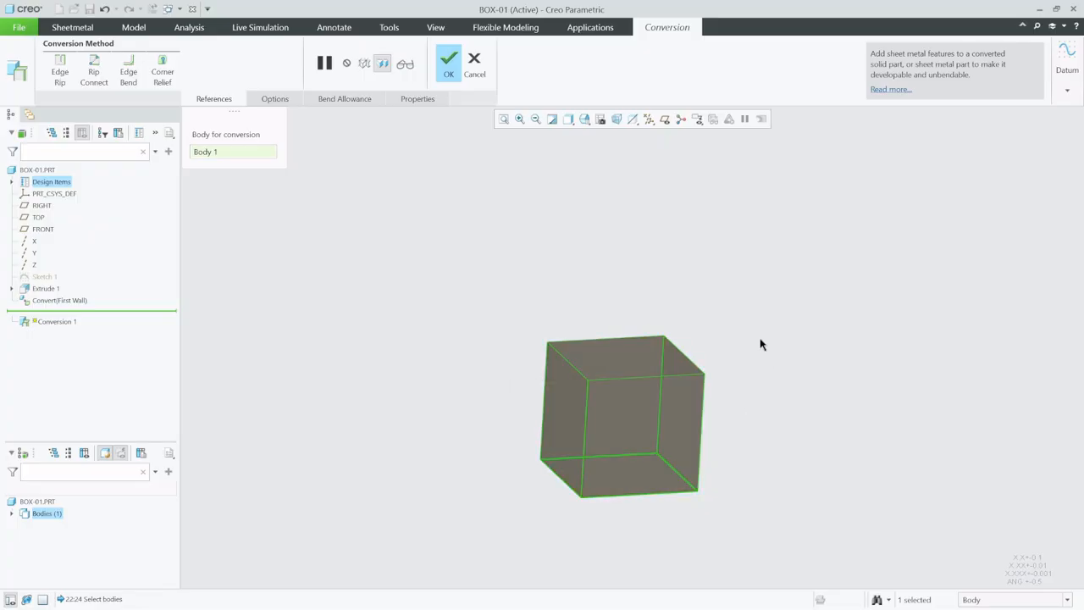
{"action": "left_click", "coordinate": [451, 66]}
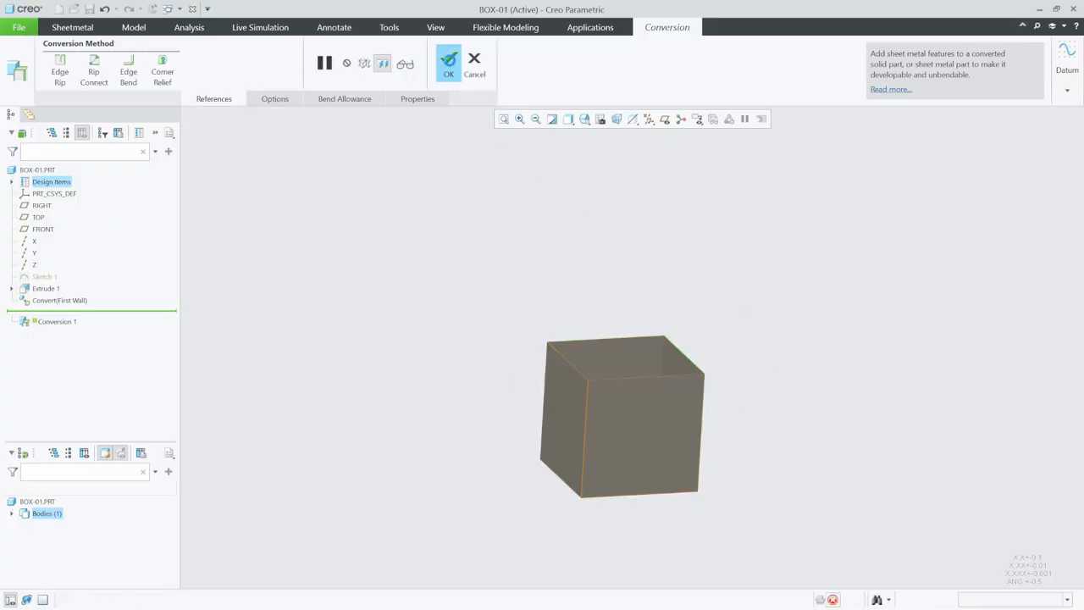
{"action": "left_click", "coordinate": [752, 359]}
Step: Examine the ripped vertical corner and the bent lower corner of the converted box up close
{"action": "scroll", "coordinate": [599, 430], "scroll_direction": "down", "scroll_amount": 6}
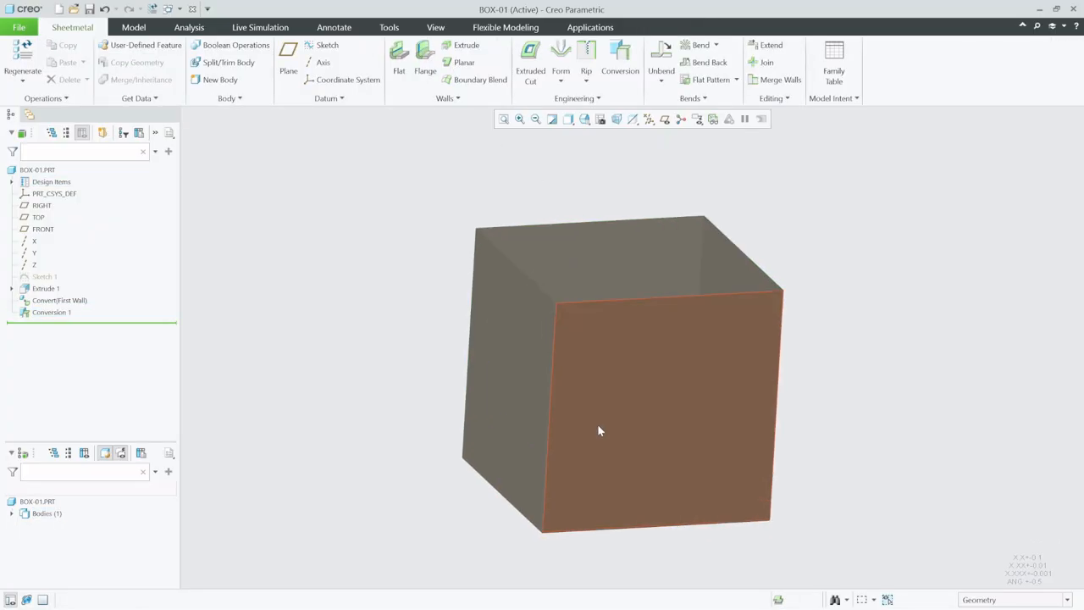
{"action": "scroll", "coordinate": [534, 275], "scroll_direction": "down", "scroll_amount": 8}
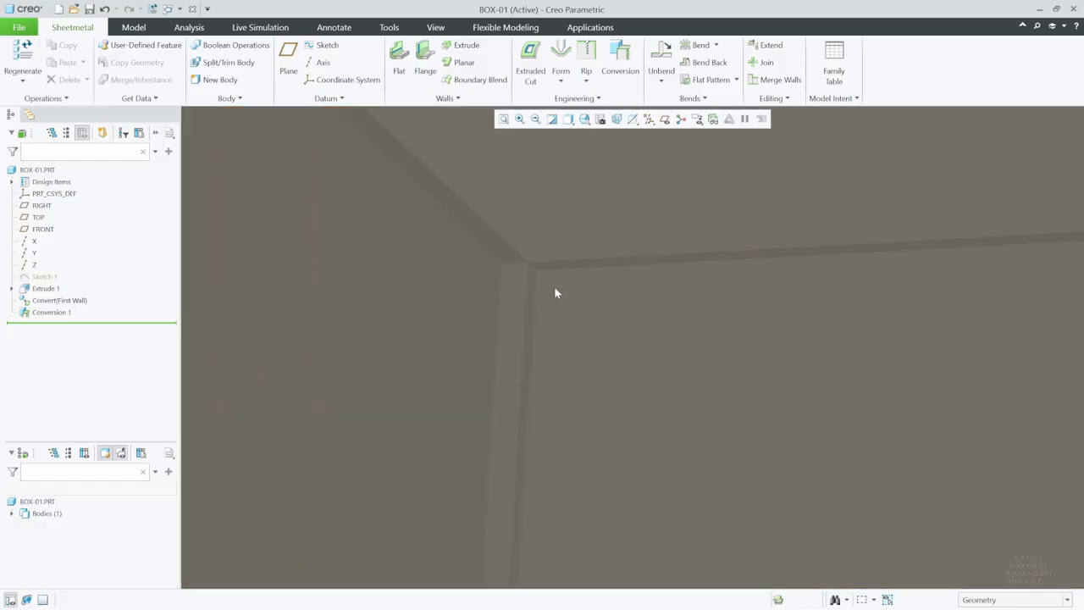
{"action": "scroll", "coordinate": [535, 222], "scroll_direction": "up", "scroll_amount": 6}
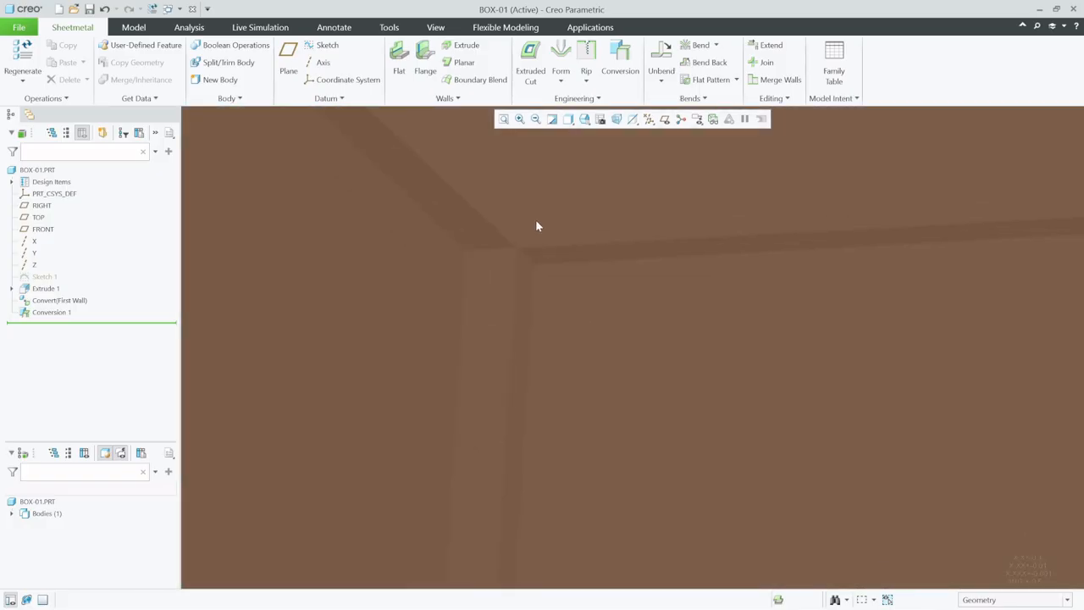
{"action": "scroll", "coordinate": [515, 206], "scroll_direction": "up", "scroll_amount": 6}
{"action": "scroll", "coordinate": [513, 402], "scroll_direction": "down", "scroll_amount": 6}
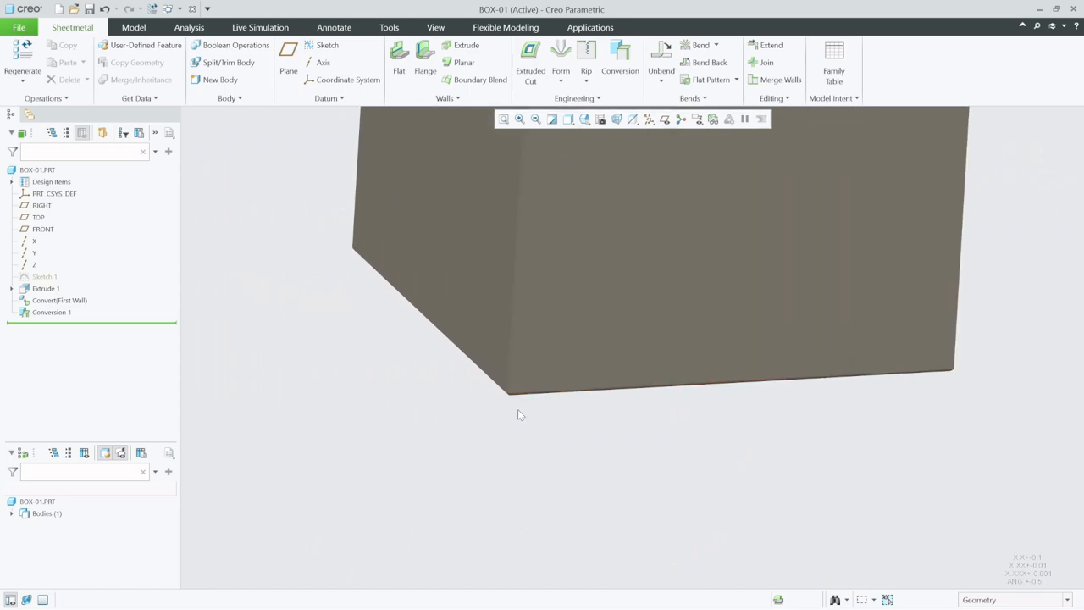
{"action": "scroll", "coordinate": [506, 395], "scroll_direction": "down", "scroll_amount": 10}
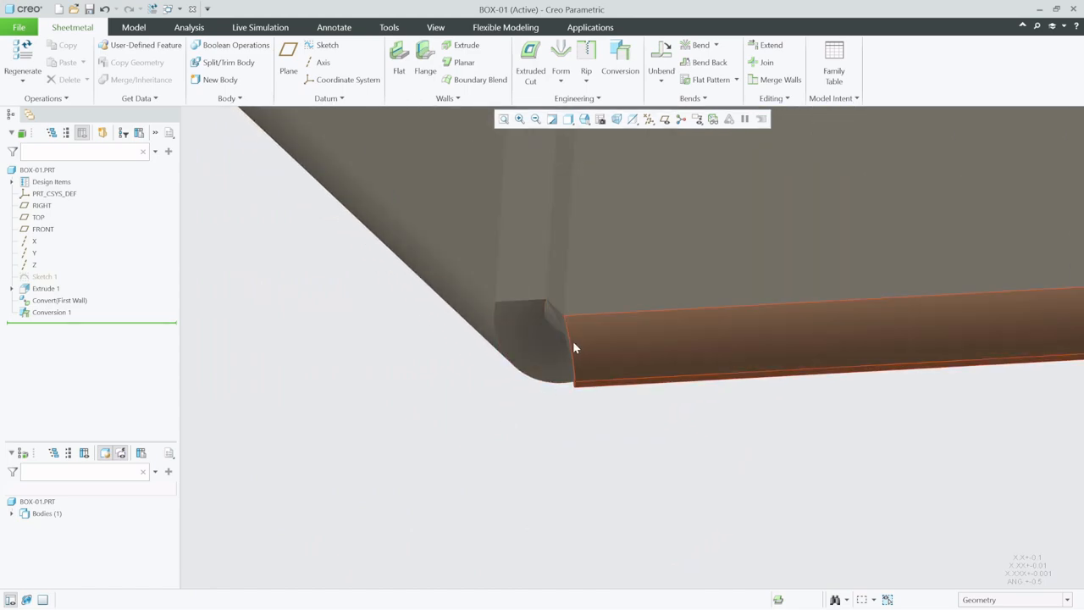
{"action": "scroll", "coordinate": [575, 340], "scroll_direction": "up", "scroll_amount": 10}
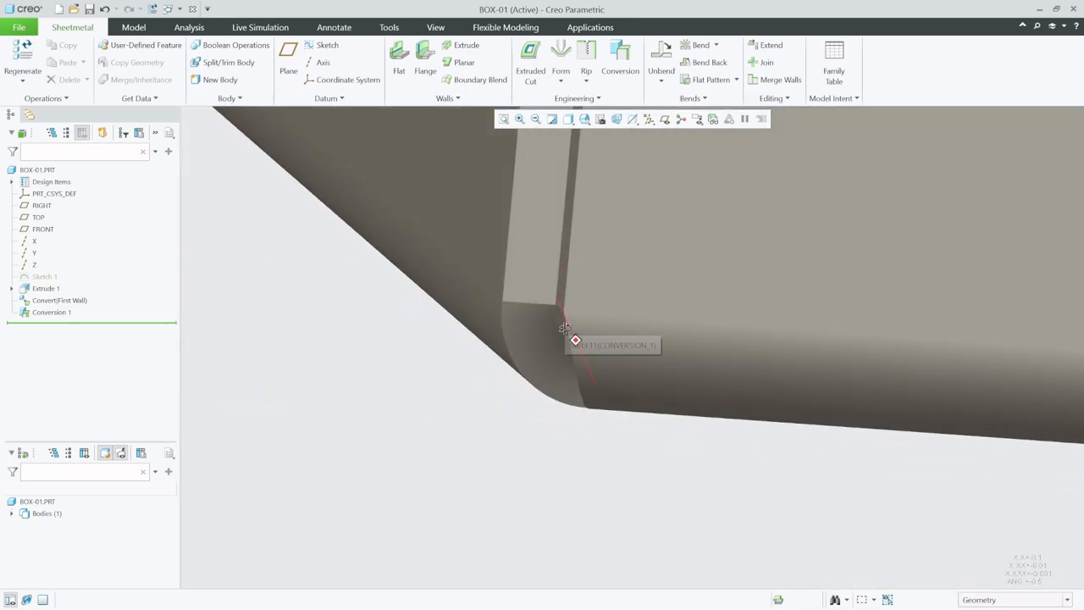
{"action": "scroll", "coordinate": [539, 421], "scroll_direction": "up", "scroll_amount": 10}
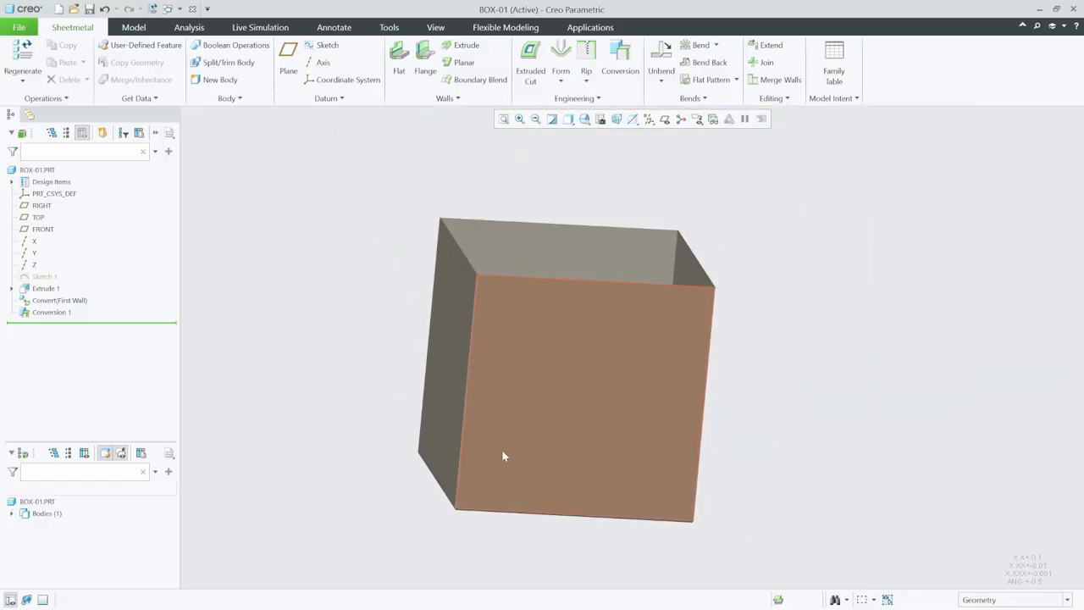
{"action": "mouse_move", "coordinate": [501, 455]}
{"action": "middle_mouse_down"}
{"action": "mouse_move", "coordinate": [535, 381]}
{"action": "mouse_move", "coordinate": [550, 387]}
{"action": "middle_mouse_up"}
{"action": "scroll", "coordinate": [604, 483], "scroll_direction": "up", "scroll_amount": 3}
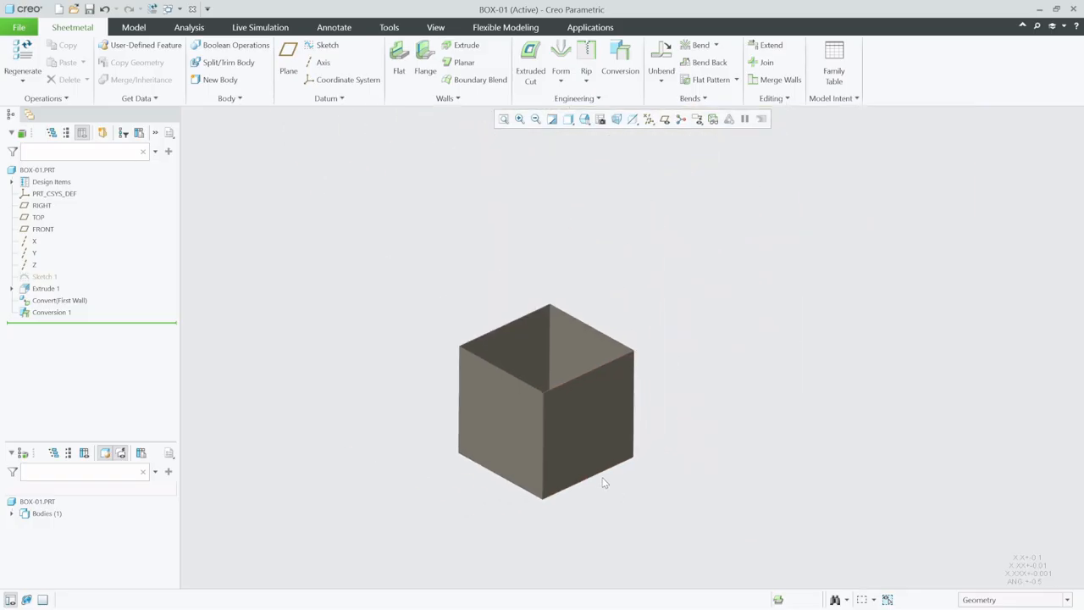
Step: Start a flat wall along one top edge of the box, with a rectangular shape and a height of 30 mm
{"action": "scroll", "coordinate": [527, 403], "scroll_direction": "down", "scroll_amount": 3}
{"action": "scroll", "coordinate": [527, 406], "scroll_direction": "down", "scroll_amount": 2}
{"action": "scroll", "coordinate": [652, 305], "scroll_direction": "up", "scroll_amount": 5}
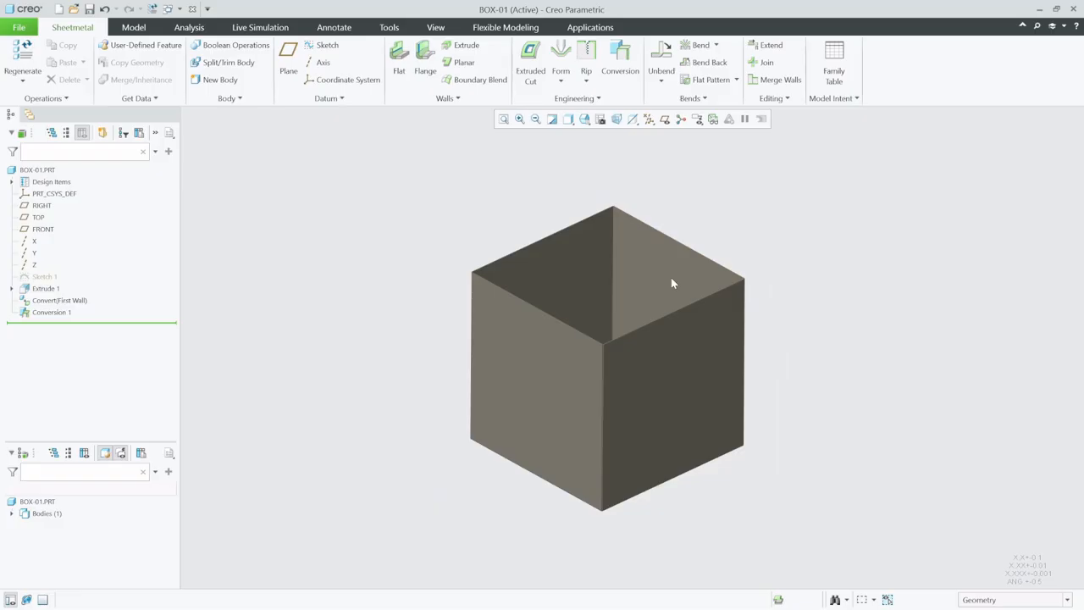
{"action": "scroll", "coordinate": [670, 277], "scroll_direction": "down", "scroll_amount": 3}
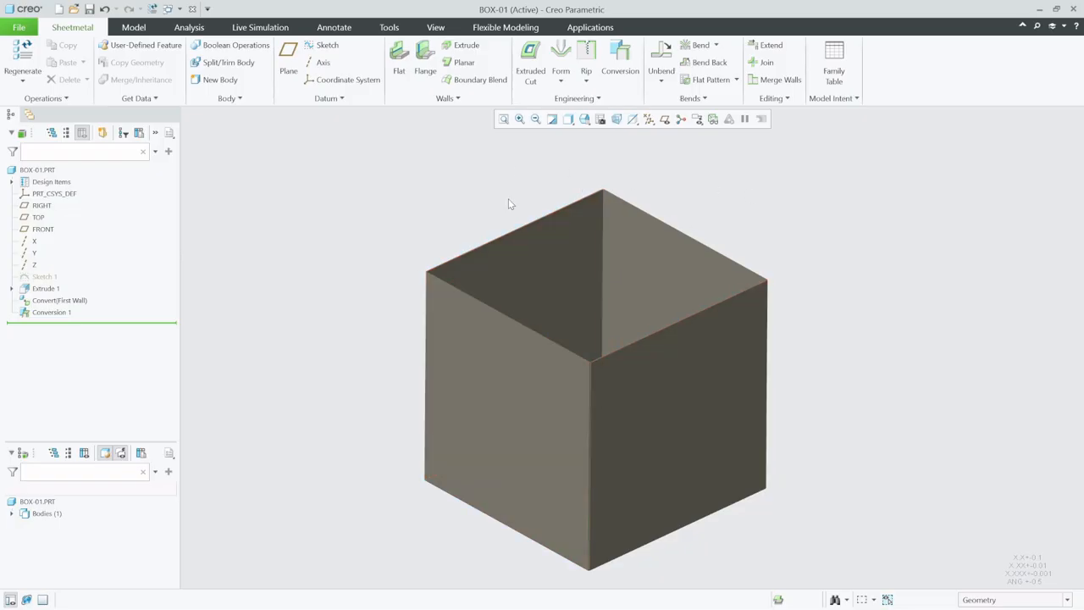
{"action": "left_click", "coordinate": [400, 61]}
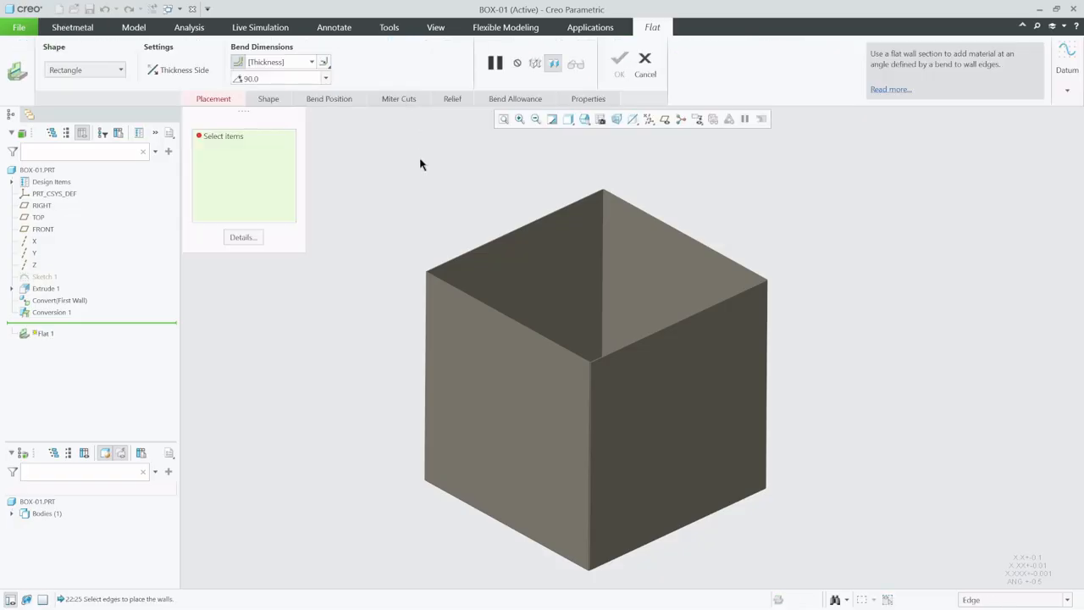
{"action": "scroll", "coordinate": [479, 307], "scroll_direction": "up", "scroll_amount": 8}
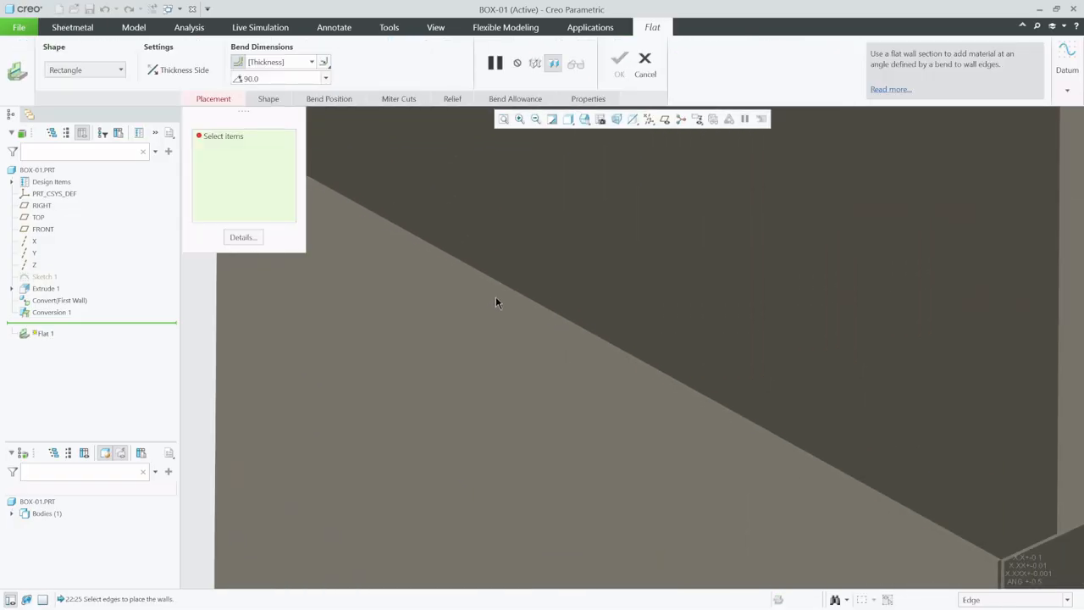
{"action": "left_click", "coordinate": [505, 291]}
{"action": "scroll", "coordinate": [441, 322], "scroll_direction": "down", "scroll_amount": 2}
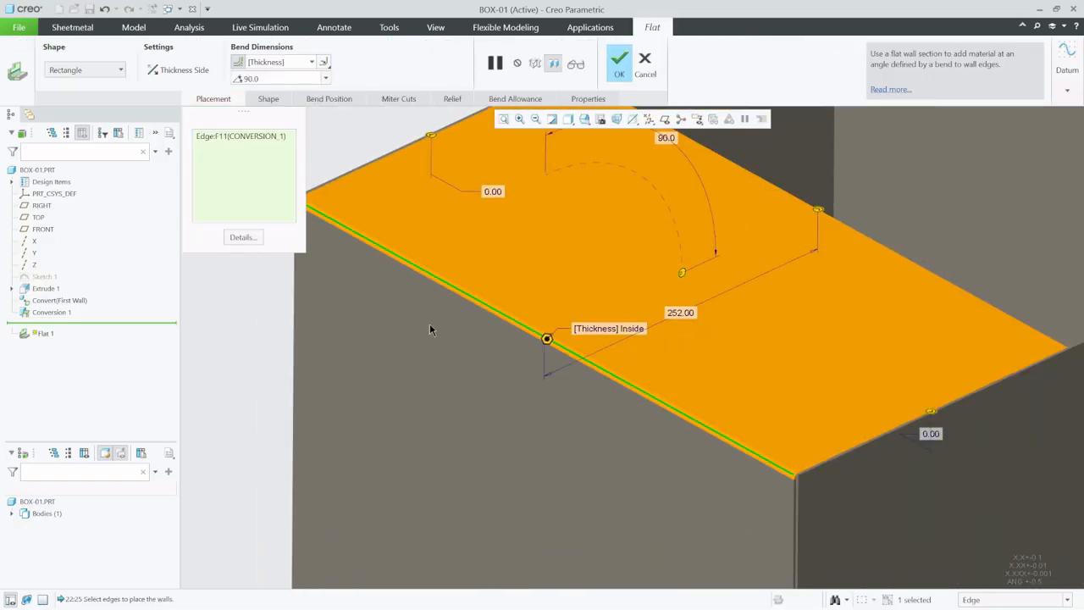
{"action": "scroll", "coordinate": [430, 331], "scroll_direction": "down", "scroll_amount": 1}
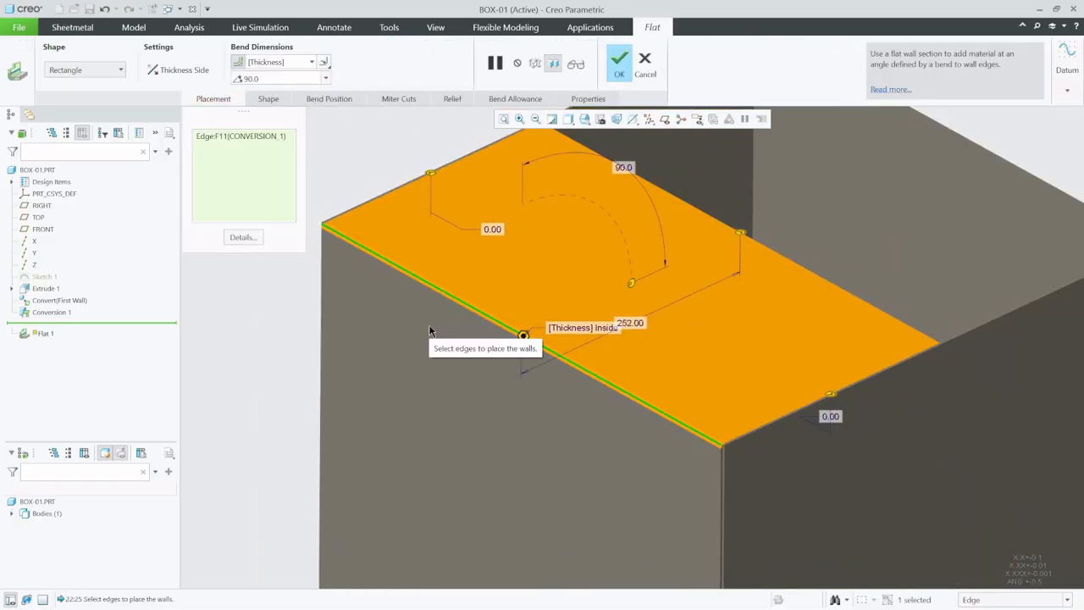
{"action": "double_click", "coordinate": [637, 325]}
{"action": "type", "text": "30"}
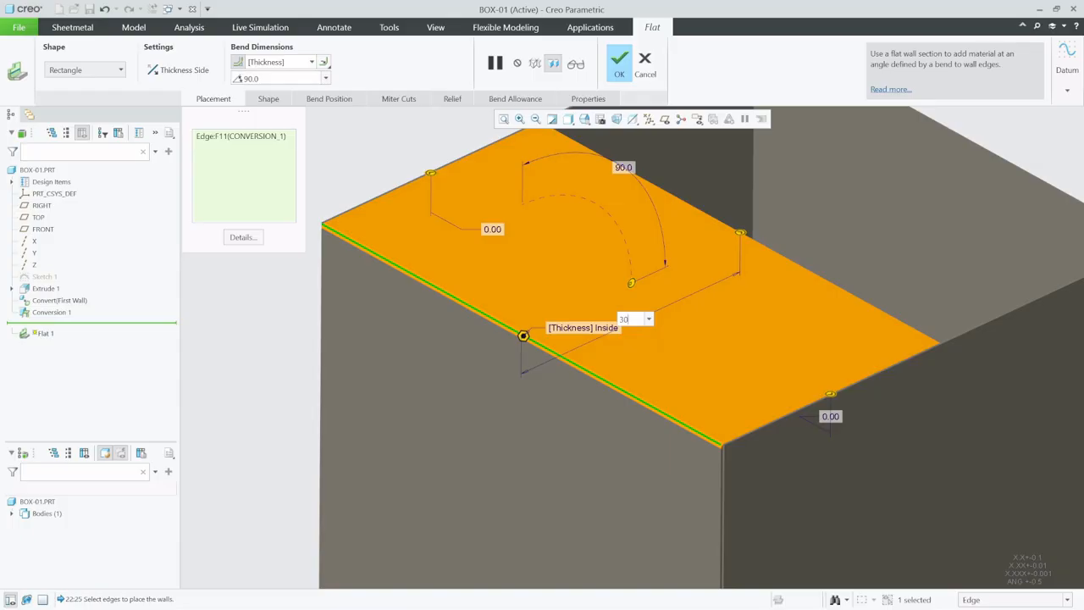
{"action": "key", "text": "Return"}
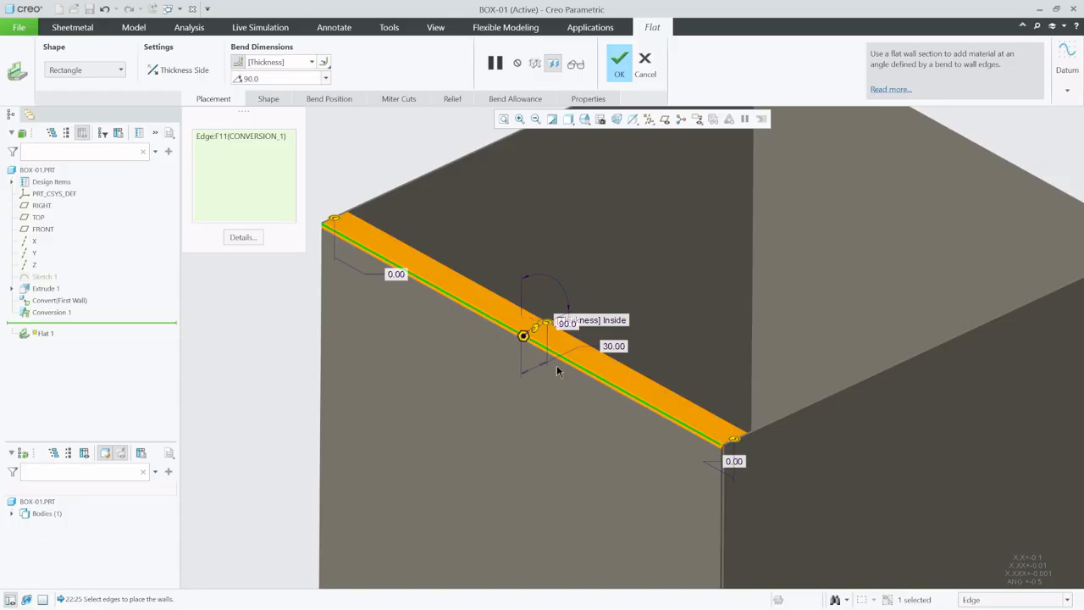
Step: Open the flat wall's shape sketch, orient it to 2D, and add the adjoining box wall's inner surface as a sketch reference
{"action": "left_click", "coordinate": [269, 99]}
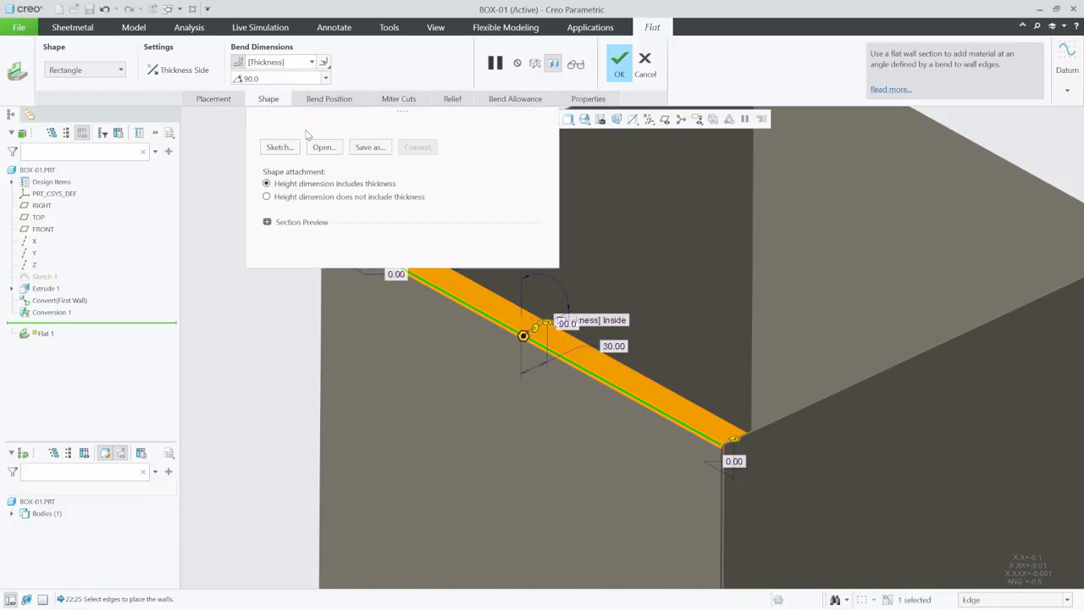
{"action": "left_click", "coordinate": [284, 147]}
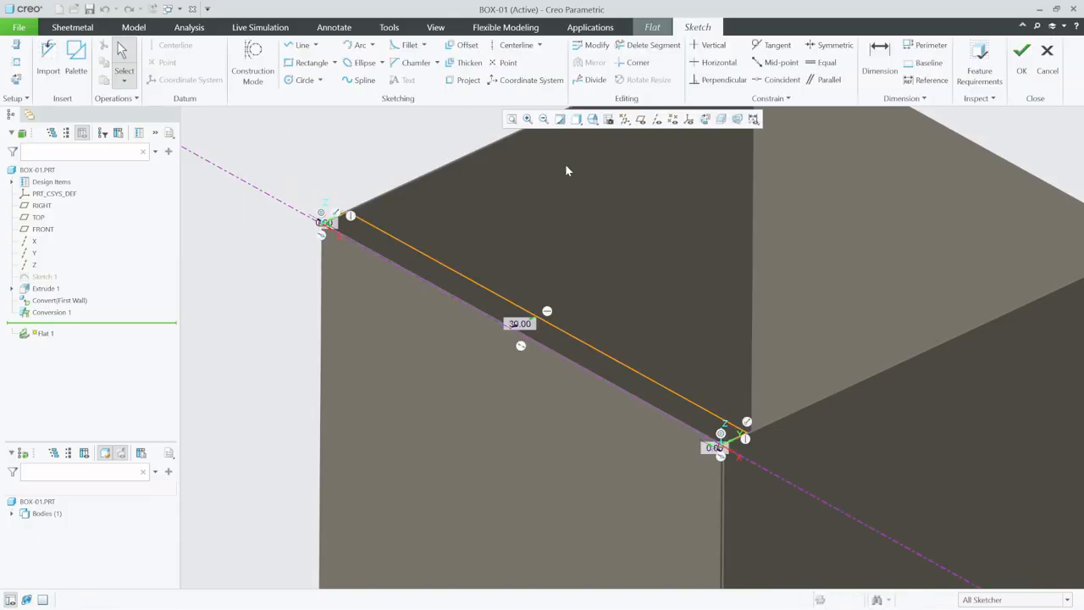
{"action": "left_click", "coordinate": [707, 121]}
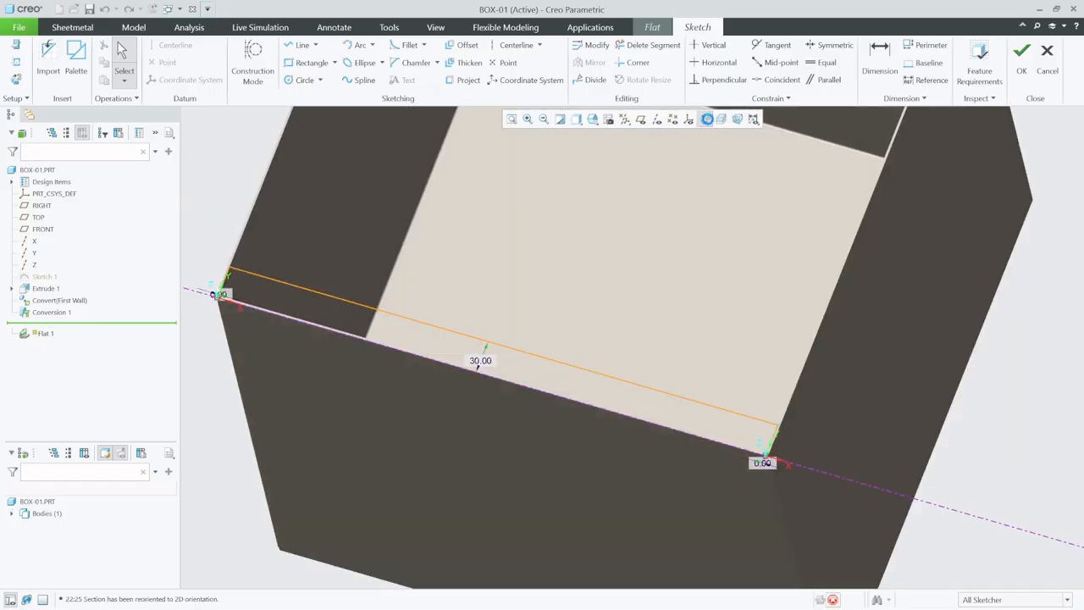
{"action": "scroll", "coordinate": [249, 363], "scroll_direction": "up", "scroll_amount": 4}
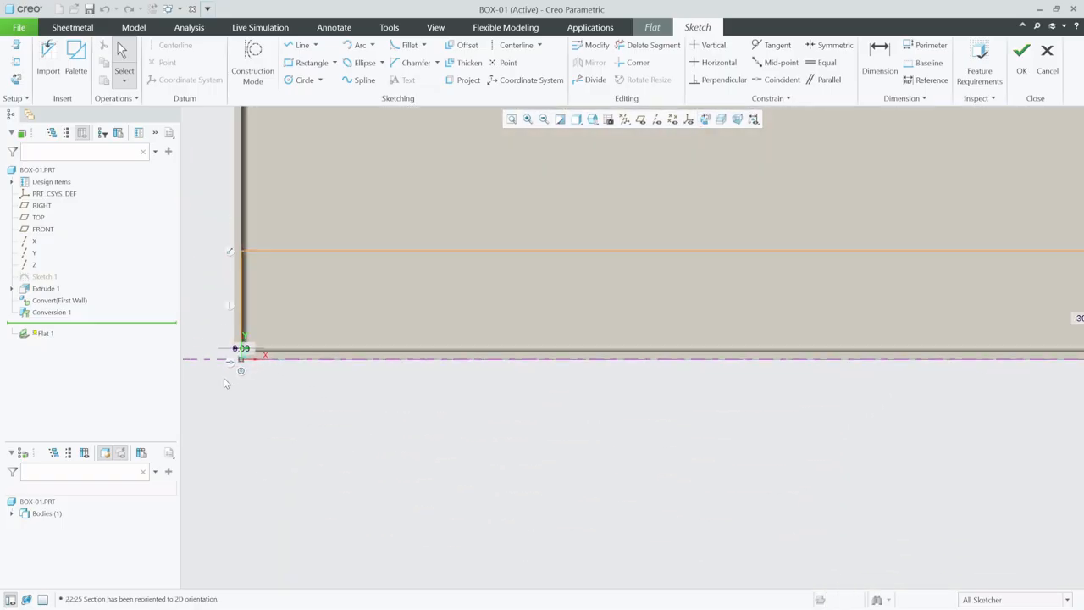
{"action": "scroll", "coordinate": [257, 364], "scroll_direction": "up", "scroll_amount": 2}
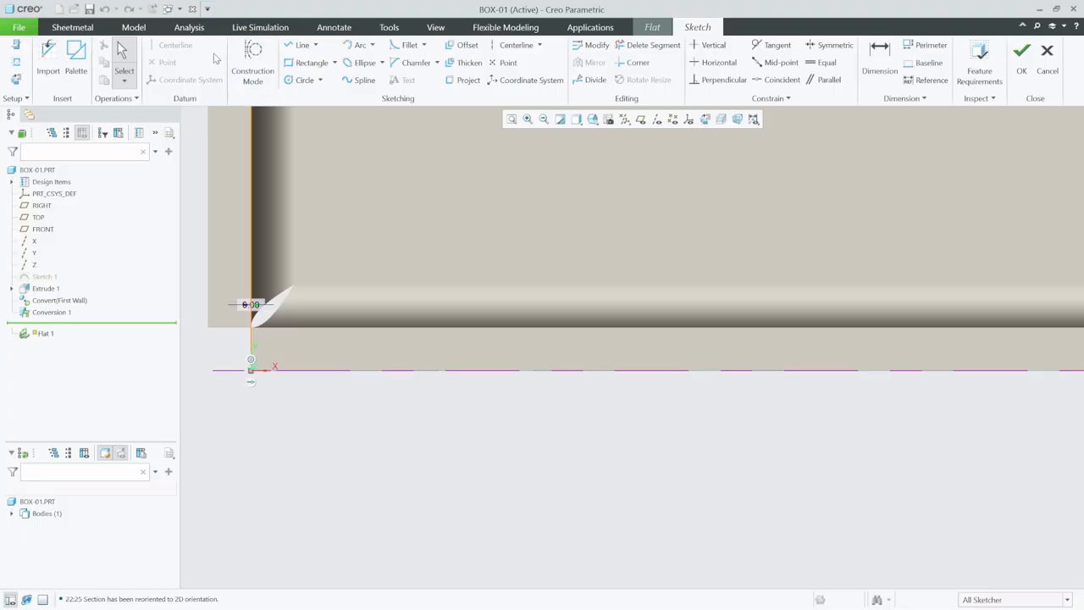
{"action": "left_click", "coordinate": [16, 65]}
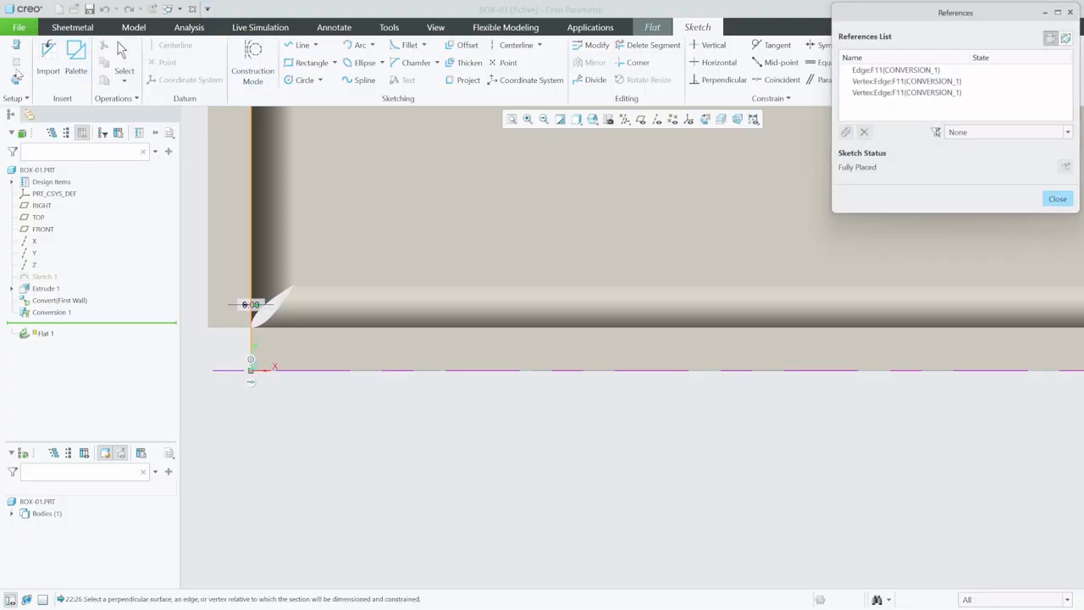
{"action": "left_click", "coordinate": [301, 331]}
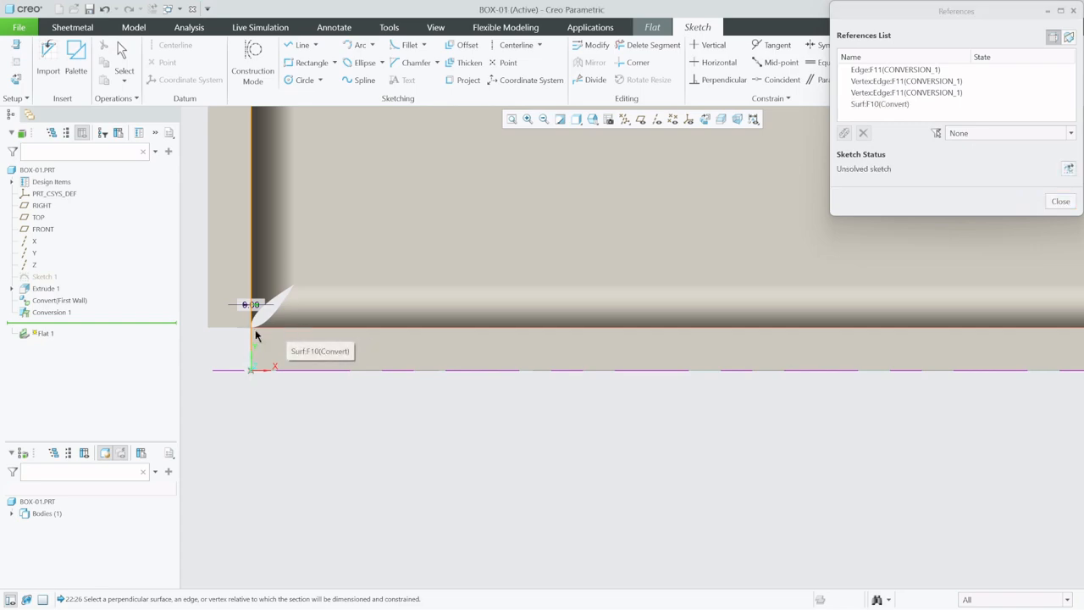
Step: Sketch a diagonal line from the profile's right inner corner up to its long horizontal line
{"action": "scroll", "coordinate": [218, 414], "scroll_direction": "up", "scroll_amount": 5}
{"action": "scroll", "coordinate": [215, 408], "scroll_direction": "up", "scroll_amount": 2}
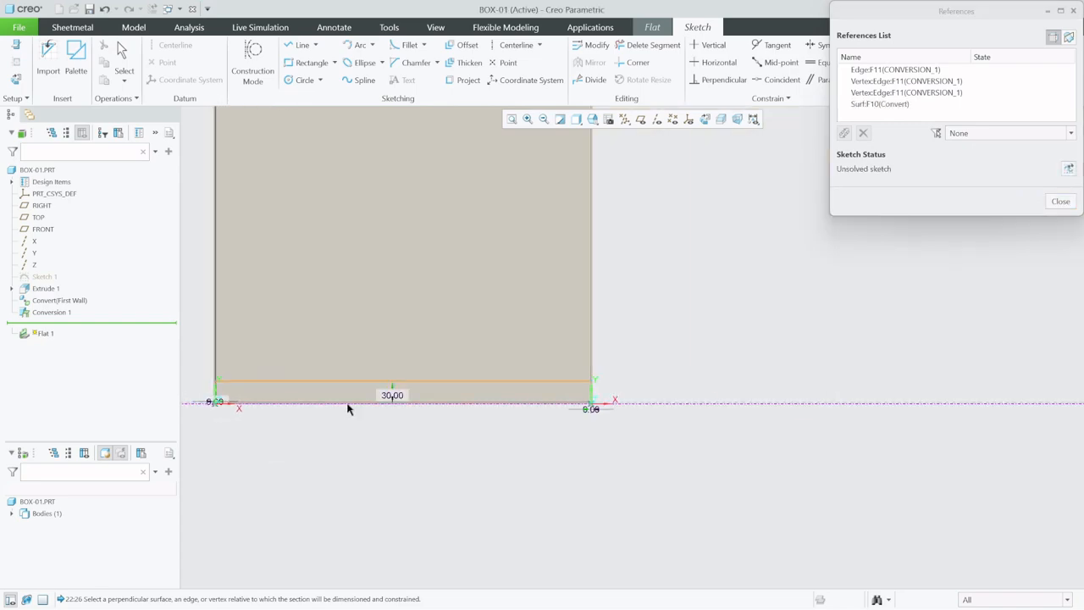
{"action": "scroll", "coordinate": [619, 394], "scroll_direction": "down", "scroll_amount": 4}
{"action": "scroll", "coordinate": [623, 379], "scroll_direction": "down", "scroll_amount": 3}
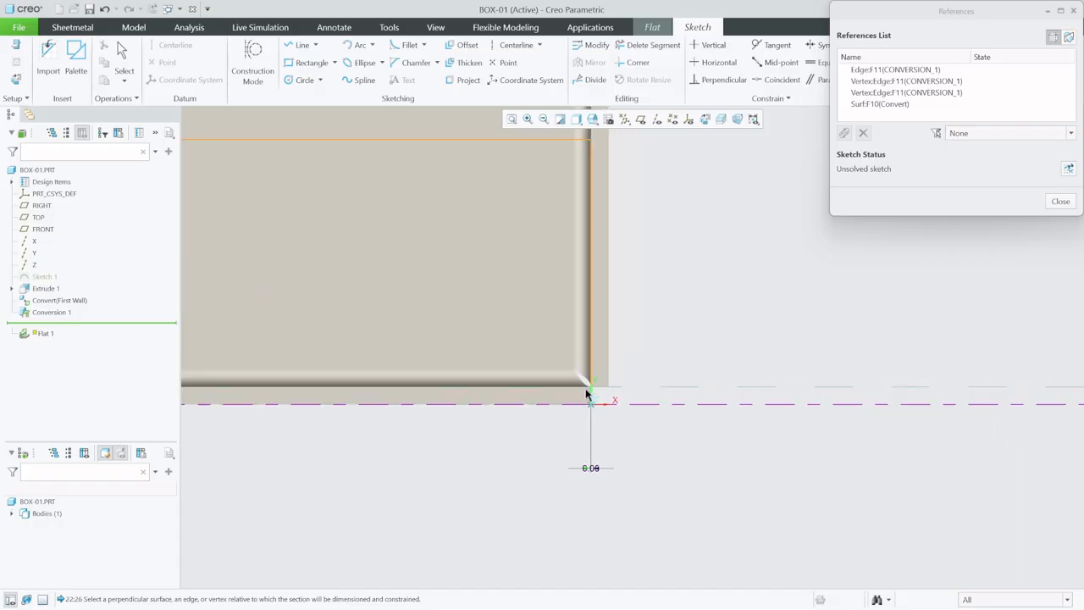
{"action": "left_click", "coordinate": [305, 47]}
{"action": "scroll", "coordinate": [598, 397], "scroll_direction": "down", "scroll_amount": 3}
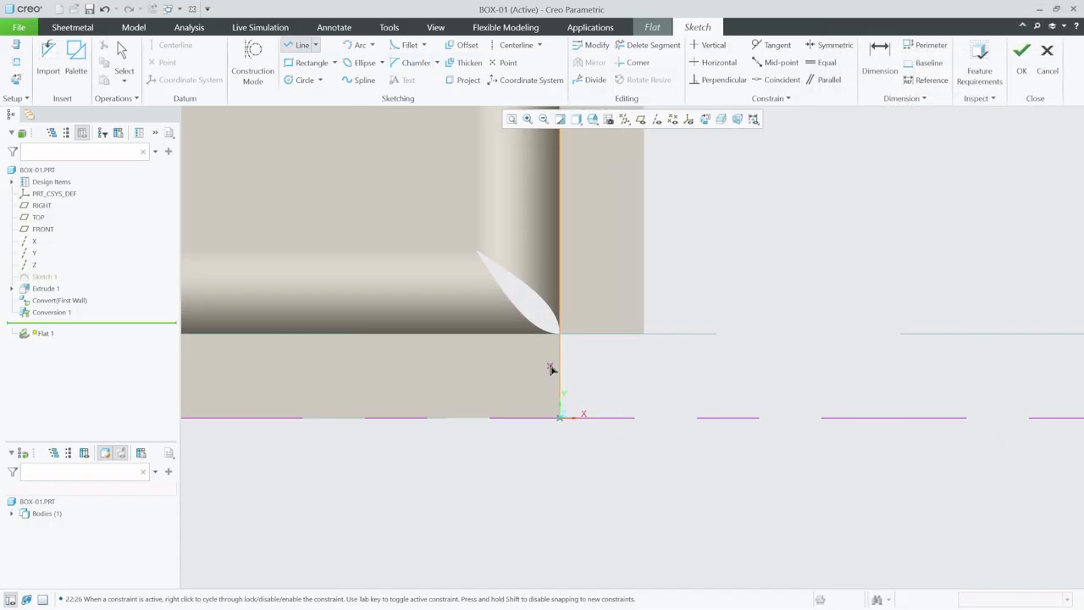
{"action": "left_click", "coordinate": [560, 343]}
{"action": "scroll", "coordinate": [631, 424], "scroll_direction": "up", "scroll_amount": 3}
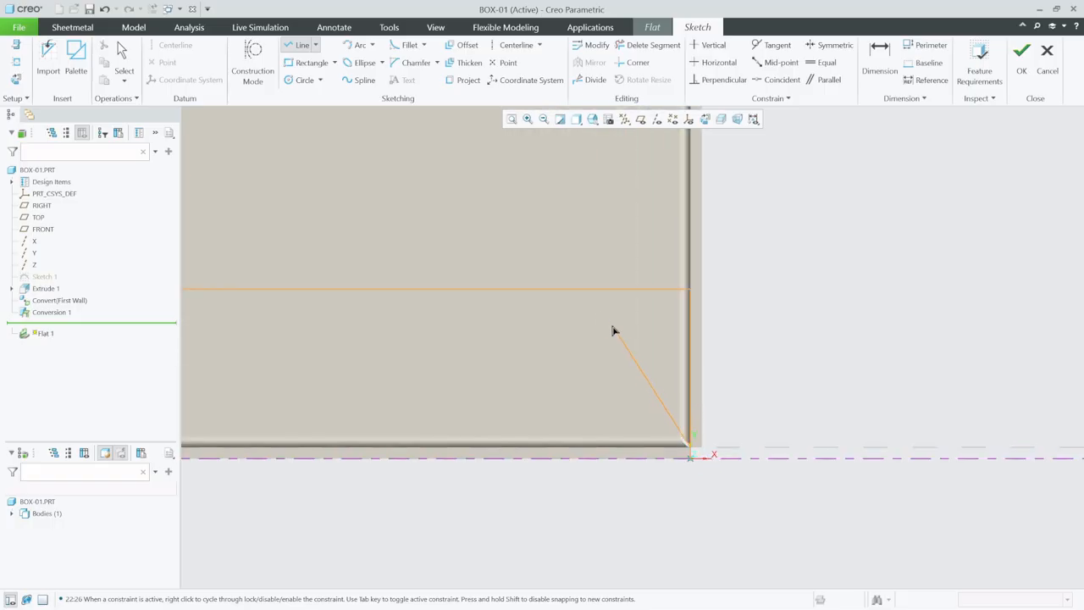
{"action": "scroll", "coordinate": [664, 438], "scroll_direction": "up", "scroll_amount": 3}
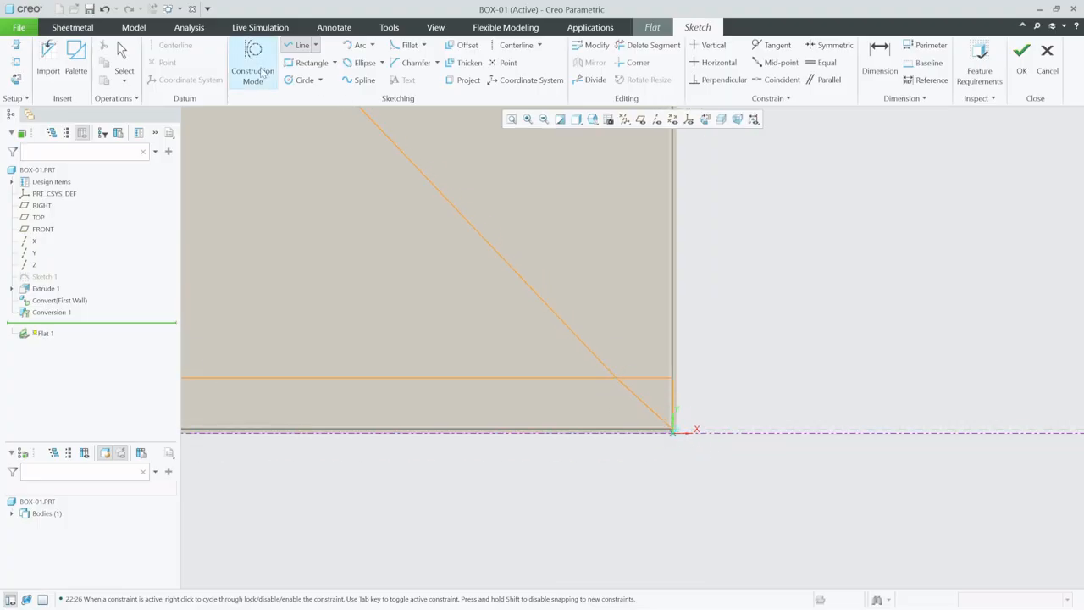
{"action": "left_click", "coordinate": [121, 47]}
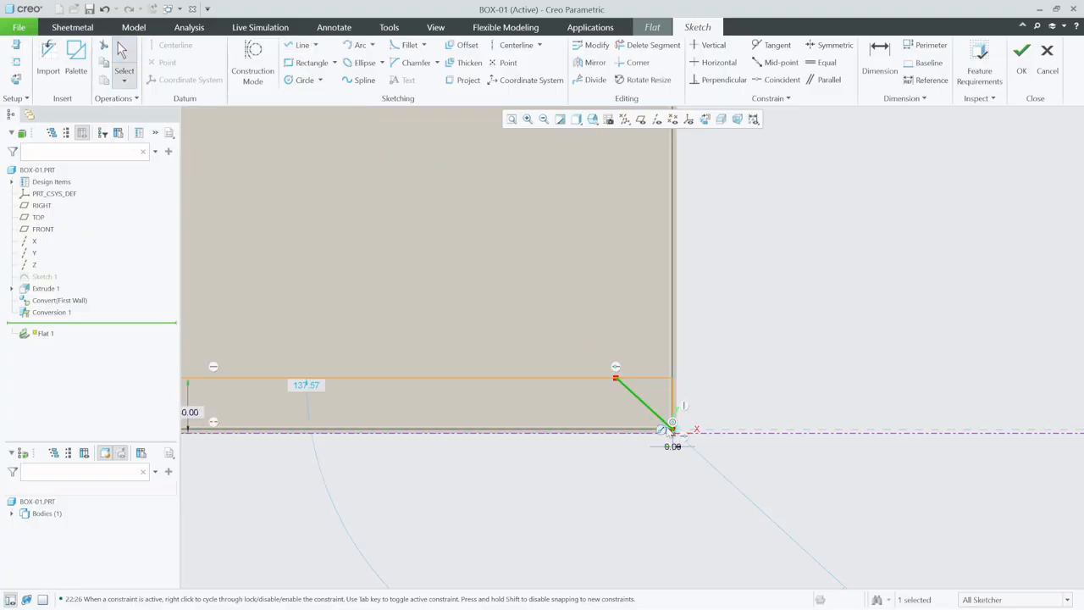
Step: Dimension the angle between the right diagonal line and the inner-surface reference as 45 degrees
{"action": "scroll", "coordinate": [669, 423], "scroll_direction": "up", "scroll_amount": 5}
{"action": "left_click", "coordinate": [880, 59]}
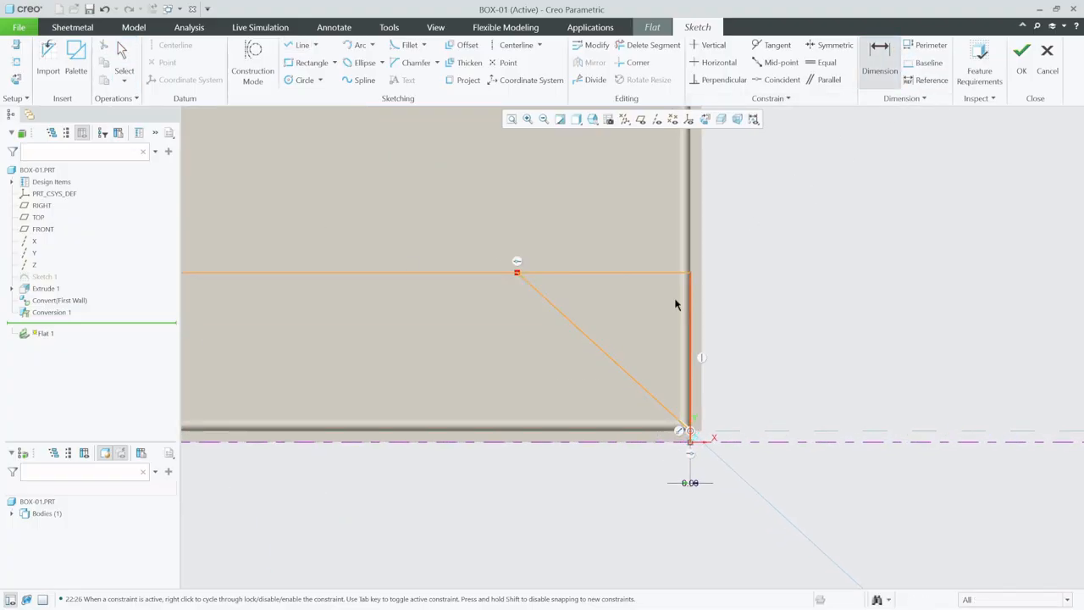
{"action": "left_click", "coordinate": [600, 350]}
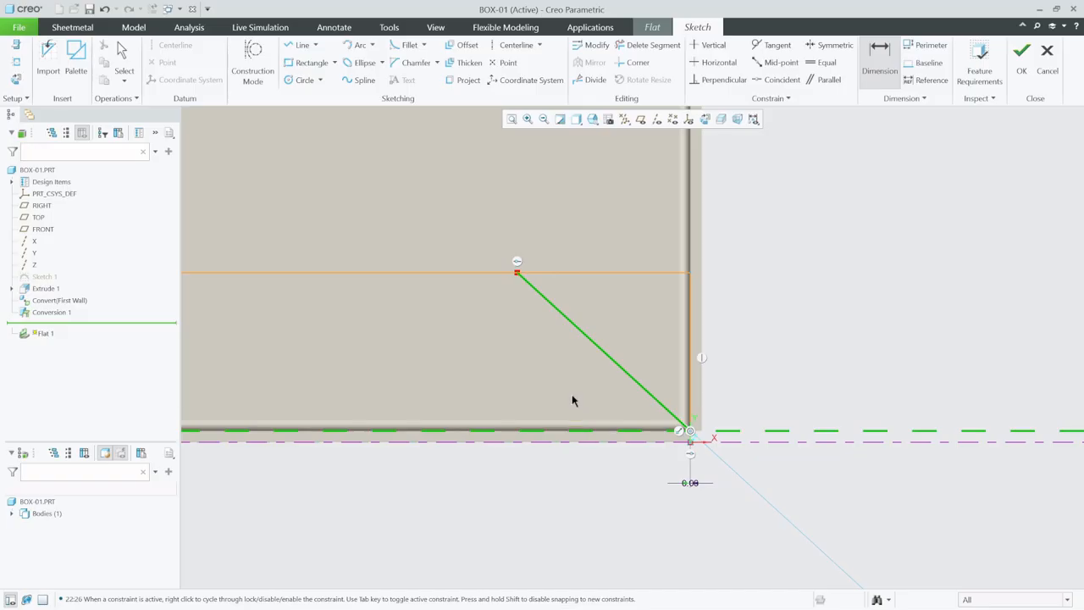
{"action": "middle_click", "coordinate": [571, 391]}
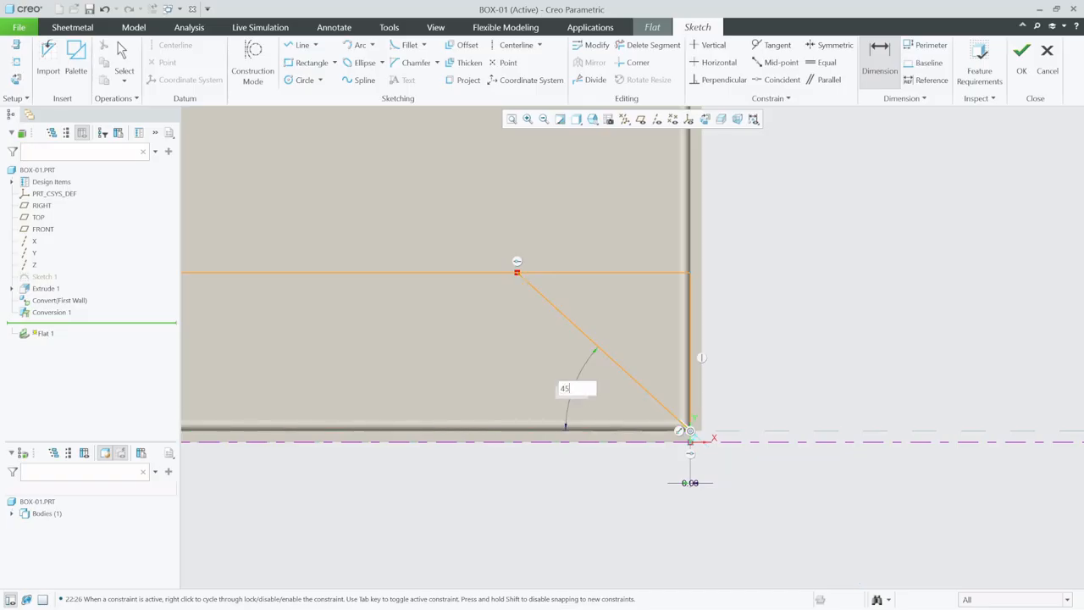
{"action": "type", "text": "45"}
{"action": "key", "text": "Return"}
Step: Sketch a second diagonal line from the profile's left inner corner up to the long horizontal line
{"action": "scroll", "coordinate": [898, 365], "scroll_direction": "down", "scroll_amount": 3}
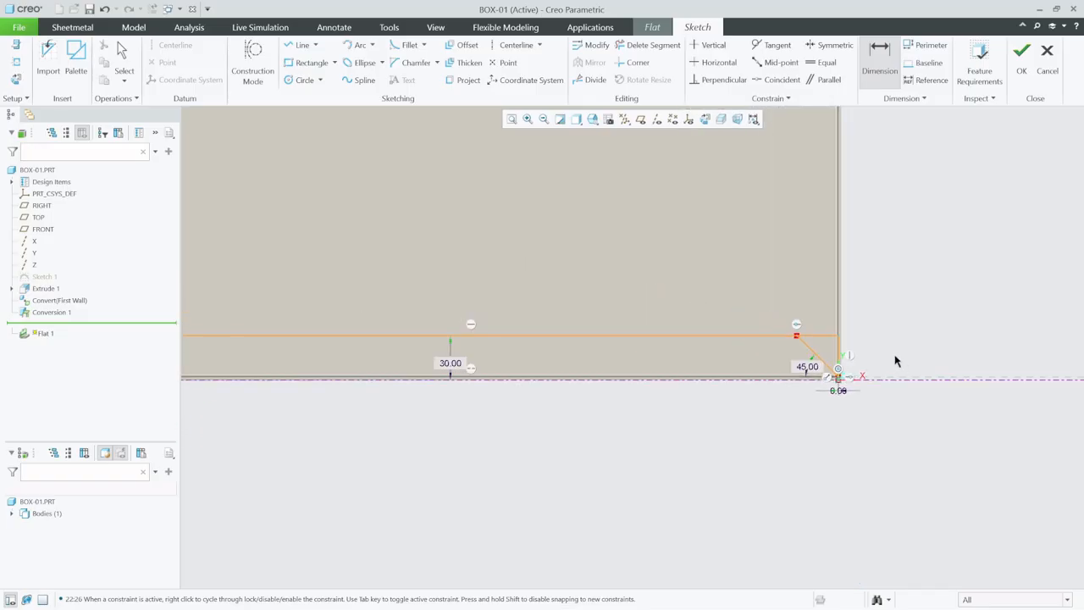
{"action": "scroll", "coordinate": [895, 362], "scroll_direction": "down", "scroll_amount": 2}
{"action": "scroll", "coordinate": [411, 363], "scroll_direction": "up", "scroll_amount": 2}
{"action": "scroll", "coordinate": [322, 369], "scroll_direction": "up", "scroll_amount": 4}
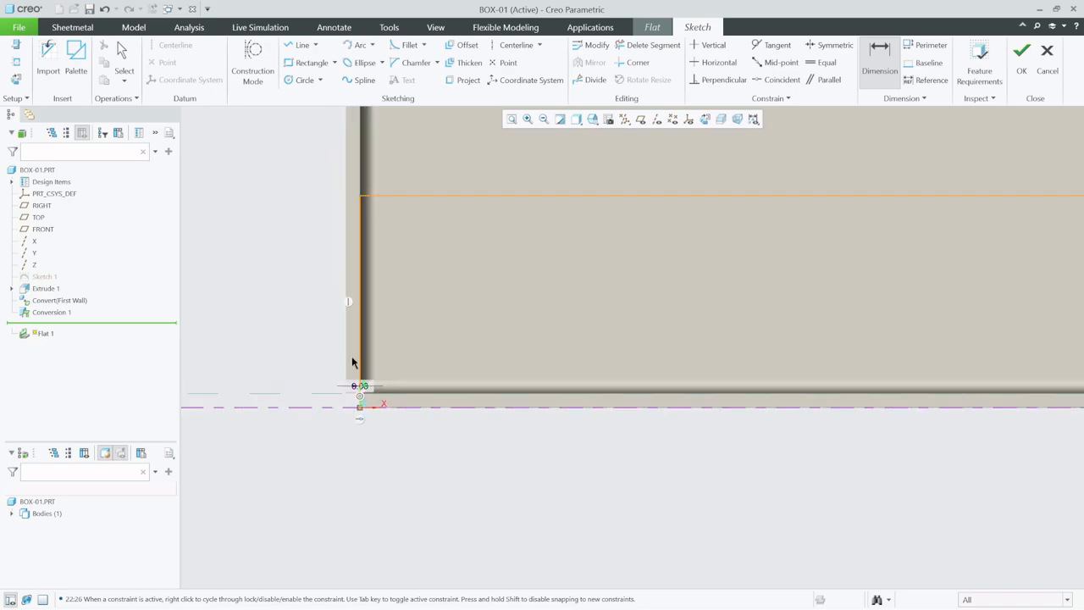
{"action": "key", "text": "l"}
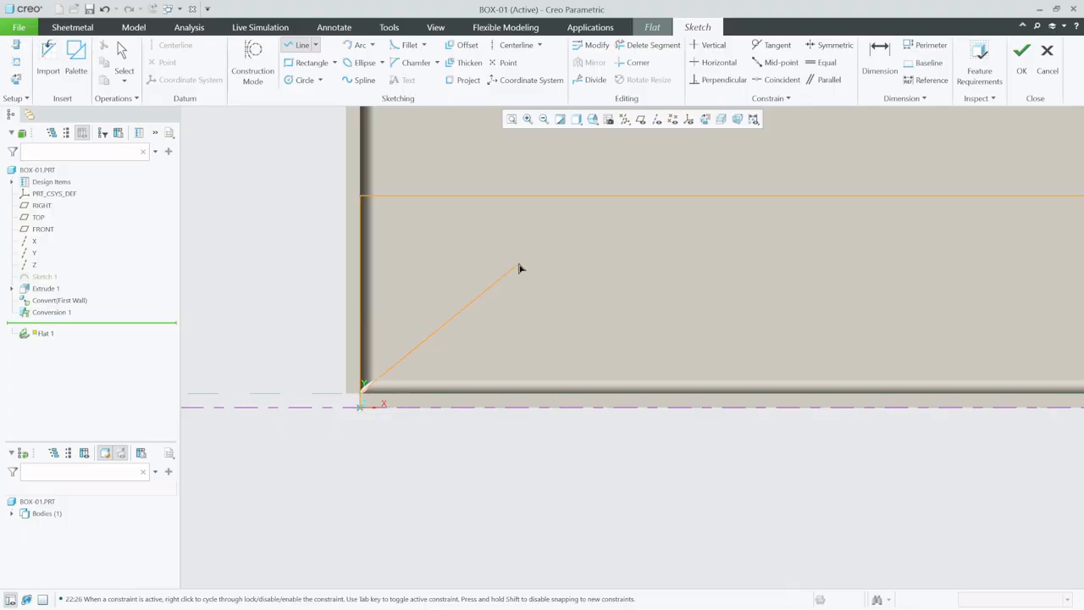
{"action": "left_click", "coordinate": [609, 196]}
{"action": "left_click", "coordinate": [124, 58]}
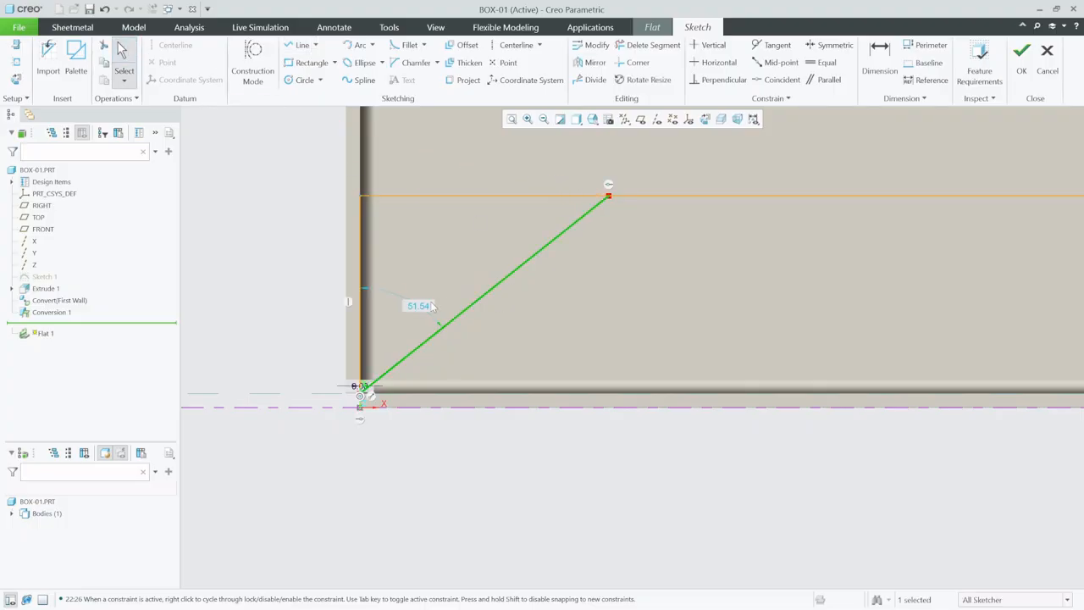
Step: Set the angle between the left diagonal line and the profile's vertical side to 45 degrees
{"action": "left_click", "coordinate": [431, 307]}
{"action": "double_click", "coordinate": [428, 310]}
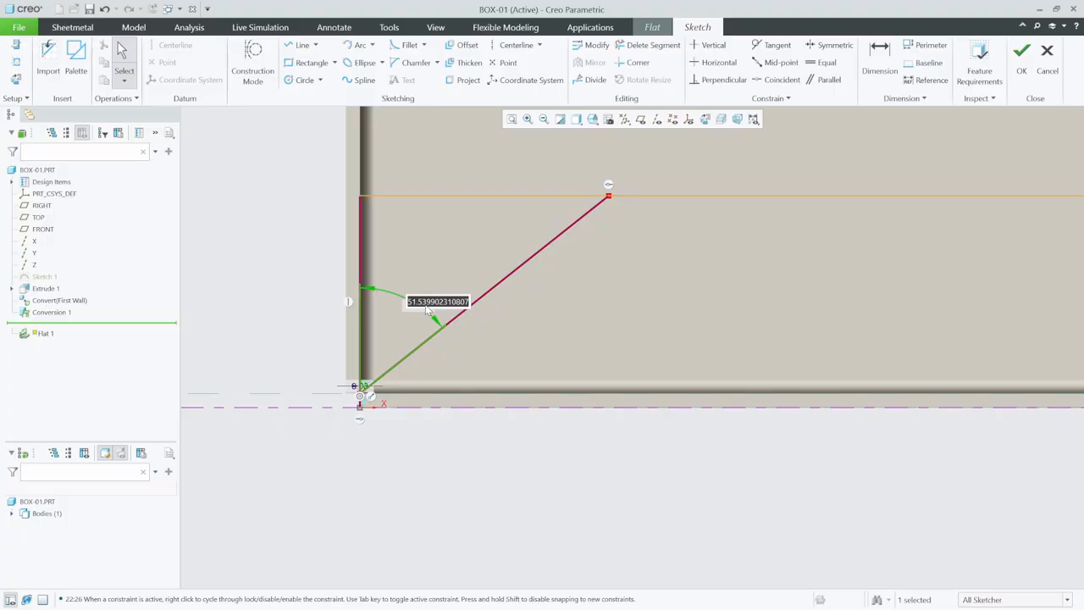
{"action": "type", "text": "45"}
{"action": "key", "text": "Return"}
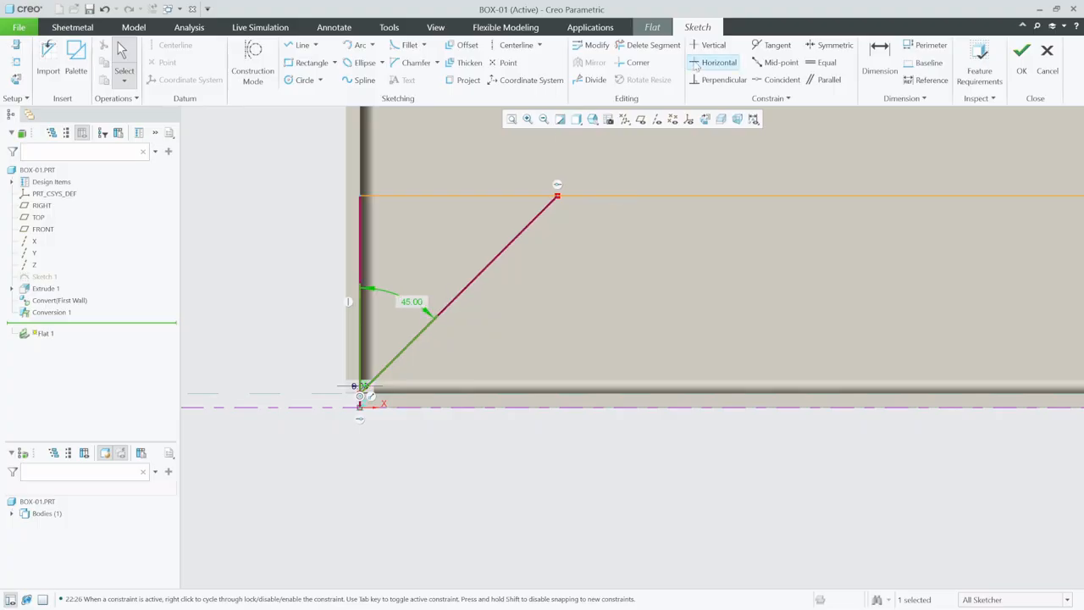
Step: Trim away the profile segments outside both diagonal lines and complete the flat wall's sketch
{"action": "left_click", "coordinate": [653, 44]}
{"action": "left_click_drag", "start_coordinate": [472, 167], "coordinate": [425, 218]}
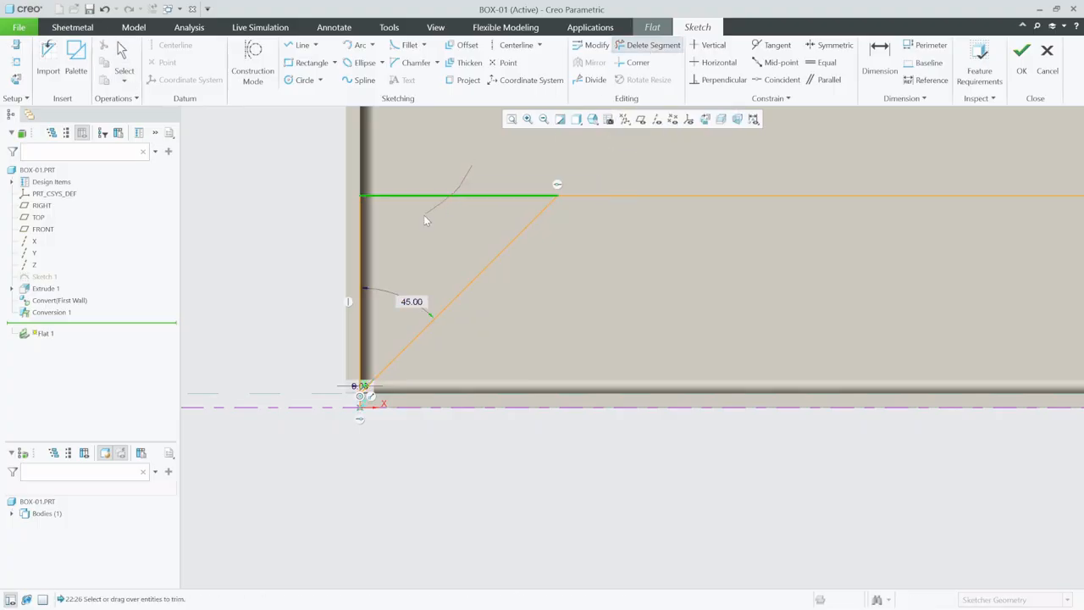
{"action": "left_click_drag", "start_coordinate": [364, 256], "coordinate": [295, 300]}
{"action": "scroll", "coordinate": [242, 326], "scroll_direction": "down", "scroll_amount": 5}
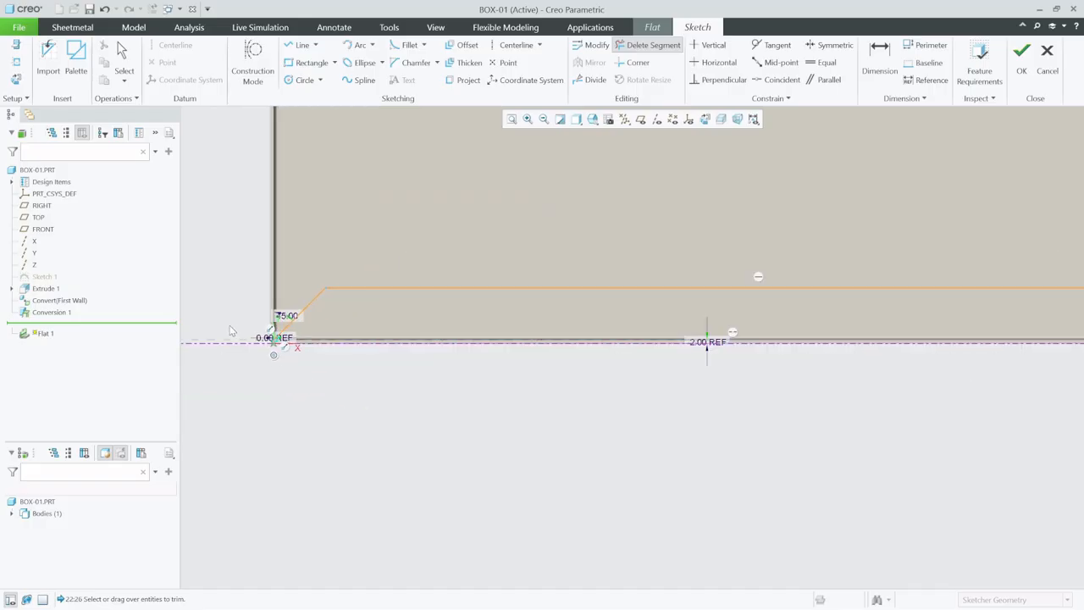
{"action": "scroll", "coordinate": [634, 312], "scroll_direction": "up", "scroll_amount": 5}
{"action": "left_click_drag", "start_coordinate": [600, 285], "coordinate": [691, 359]}
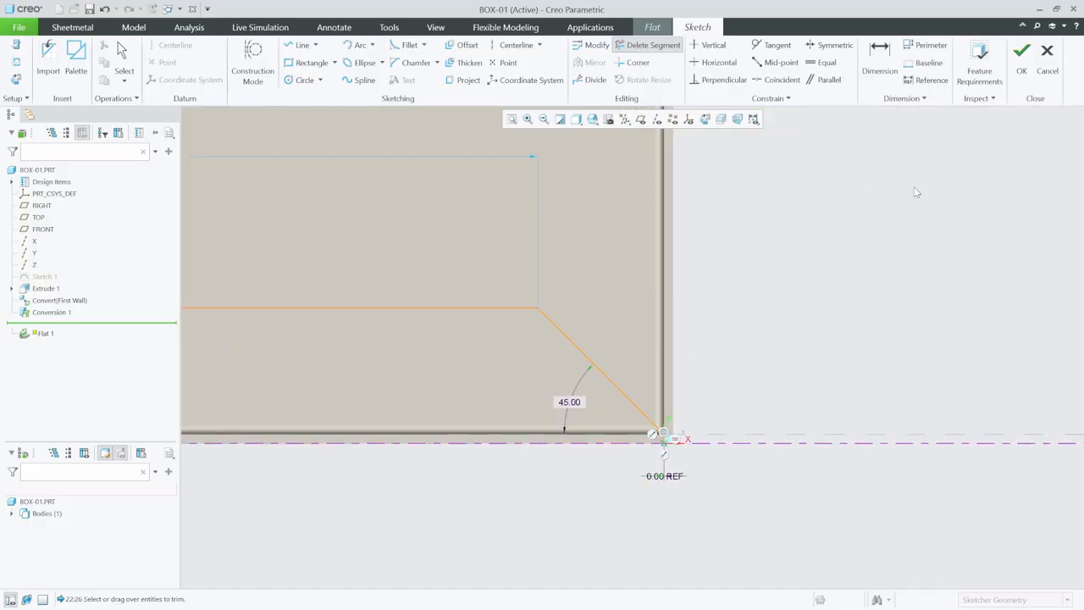
{"action": "left_click", "coordinate": [1023, 58]}
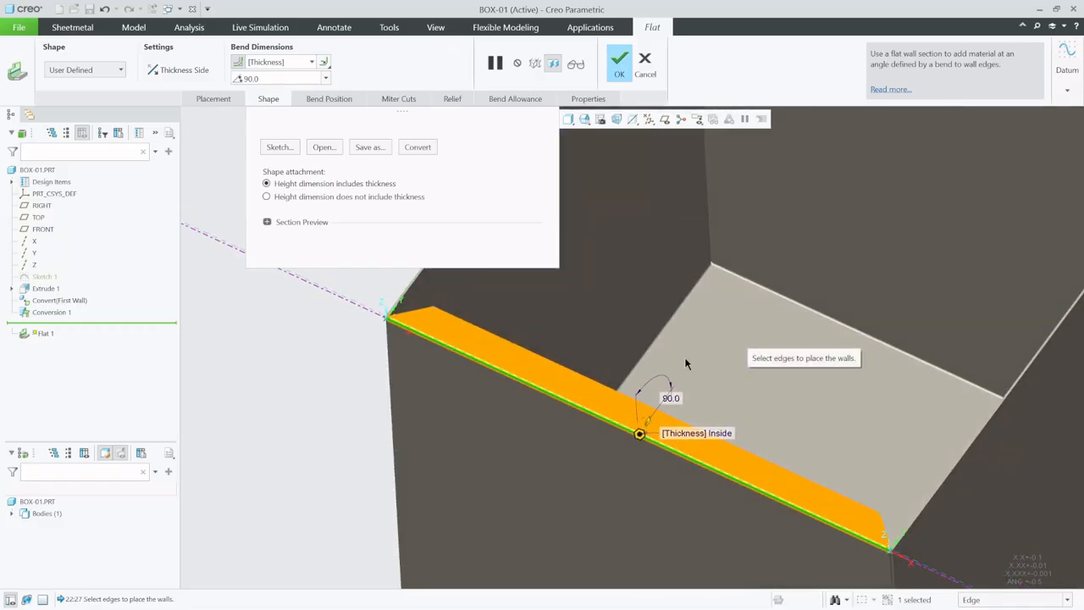
{"action": "scroll", "coordinate": [555, 458], "scroll_direction": "up", "scroll_amount": 3}
{"action": "scroll", "coordinate": [652, 465], "scroll_direction": "down", "scroll_amount": 2}
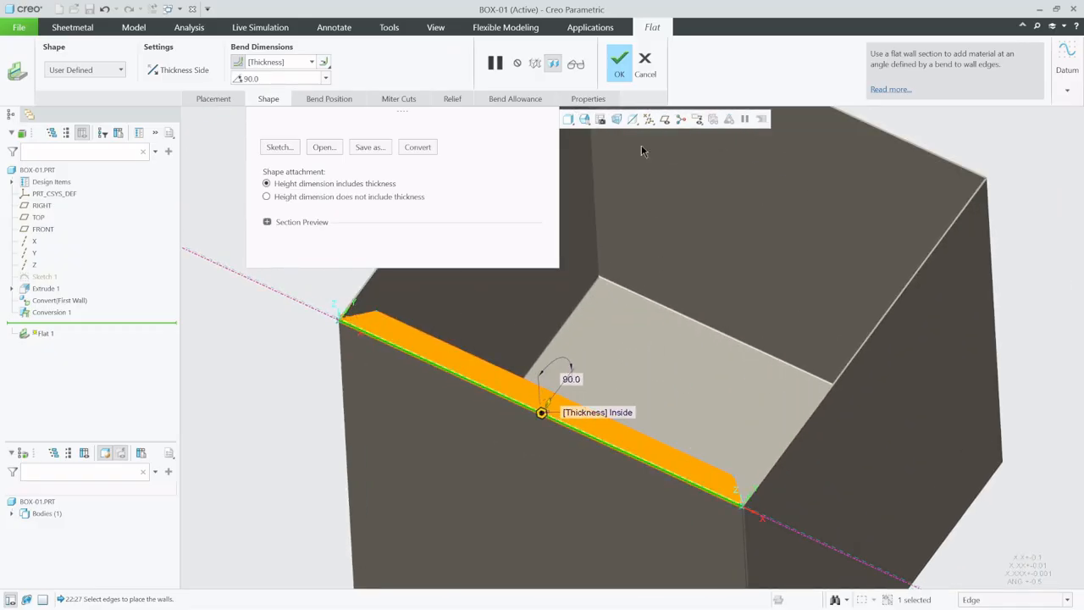
Step: Complete the first mitred flange and open the profile sketch of a second flat wall on the adjacent upper edge of the box
{"action": "left_click", "coordinate": [615, 66]}
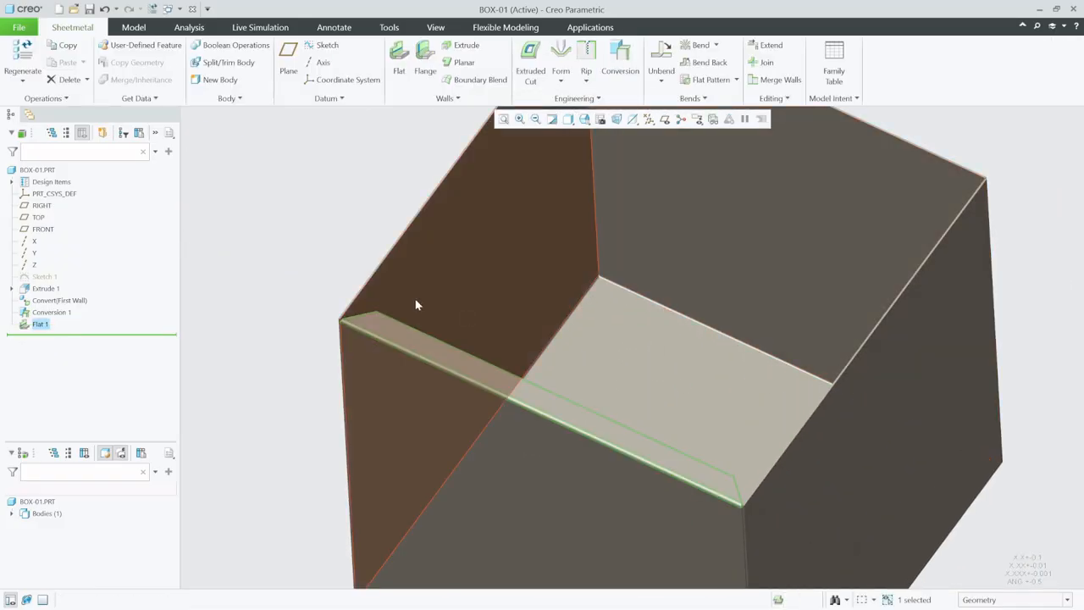
{"action": "left_click", "coordinate": [399, 61]}
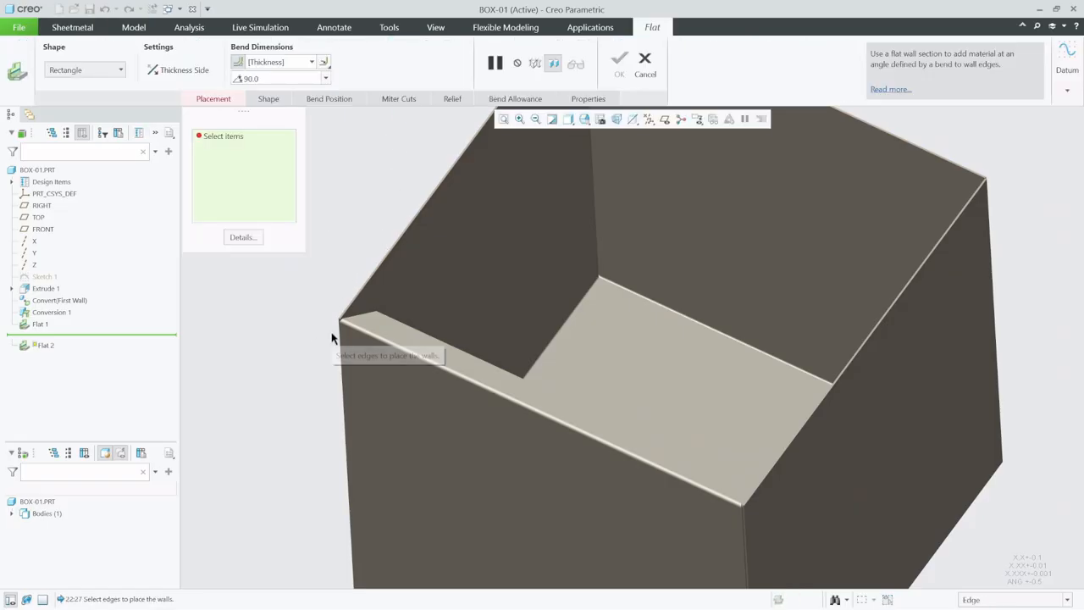
{"action": "scroll", "coordinate": [331, 337], "scroll_direction": "down", "scroll_amount": 3}
{"action": "left_click", "coordinate": [383, 260]}
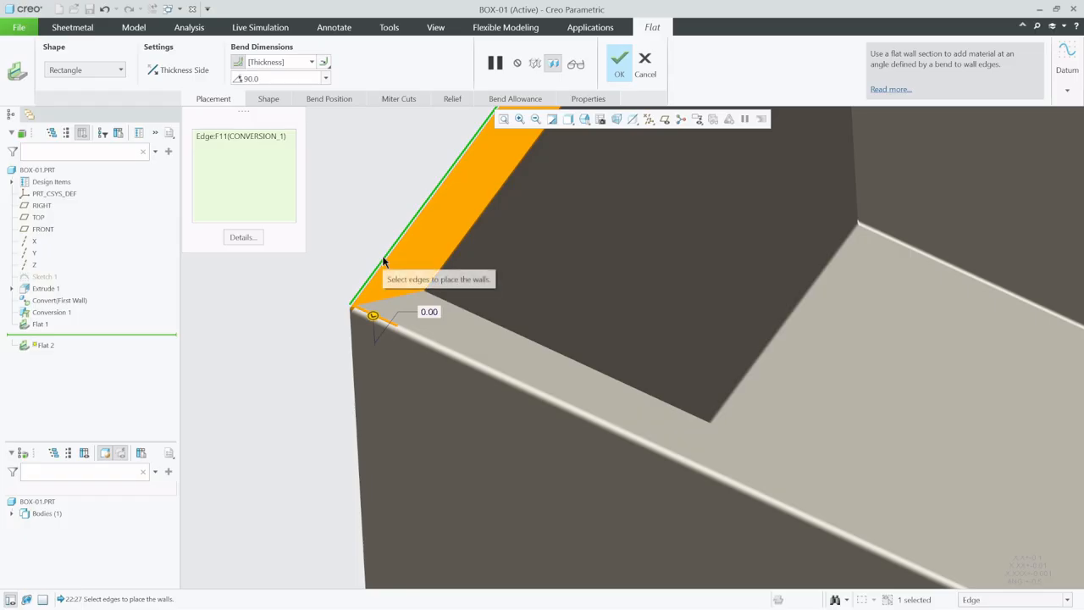
{"action": "left_click", "coordinate": [269, 99]}
{"action": "left_click", "coordinate": [280, 148]}
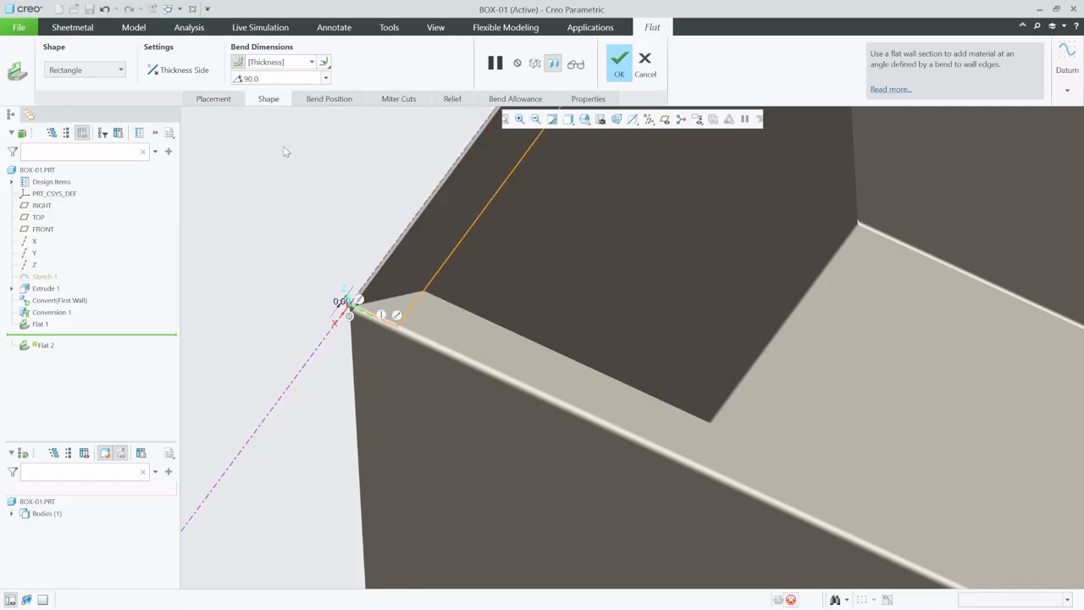
{"action": "left_click", "coordinate": [719, 123]}
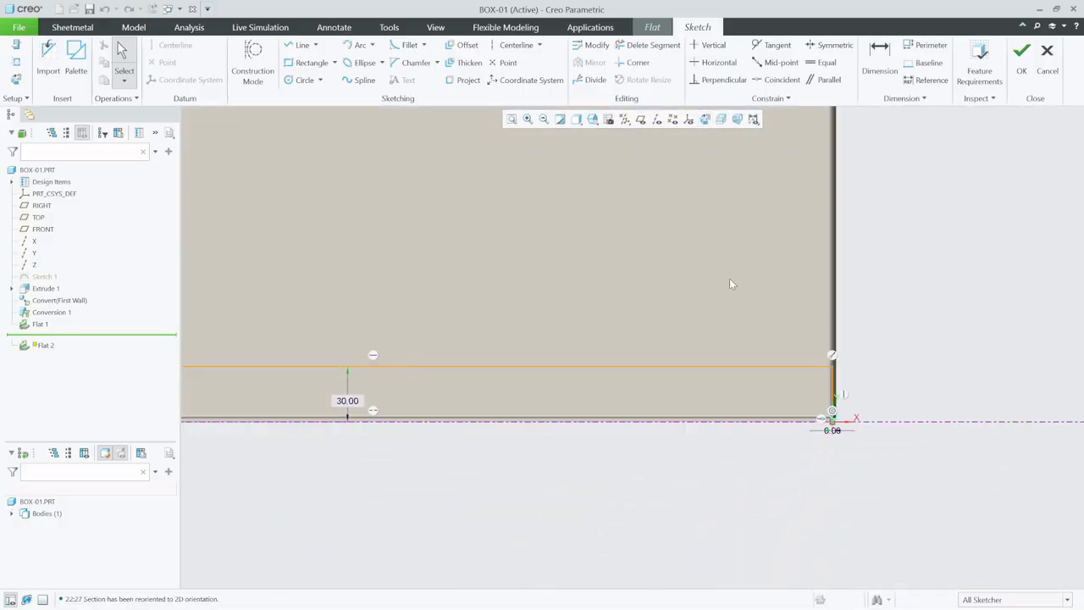
Step: Add the wall's inner surface near the profile's right corner as a sketch reference
{"action": "scroll", "coordinate": [843, 428], "scroll_direction": "down", "scroll_amount": 6}
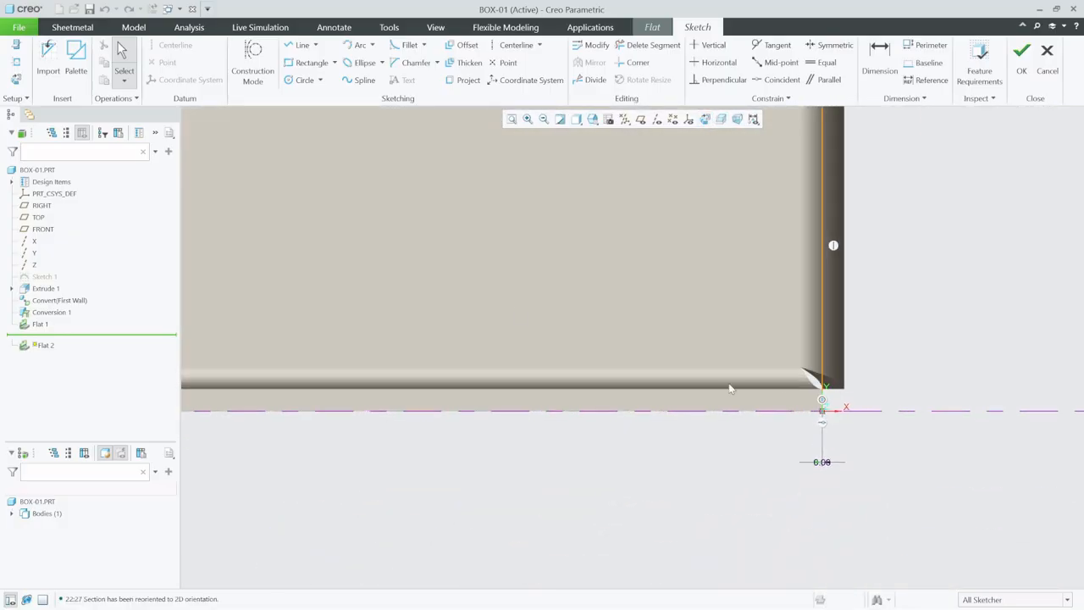
{"action": "left_click", "coordinate": [15, 62]}
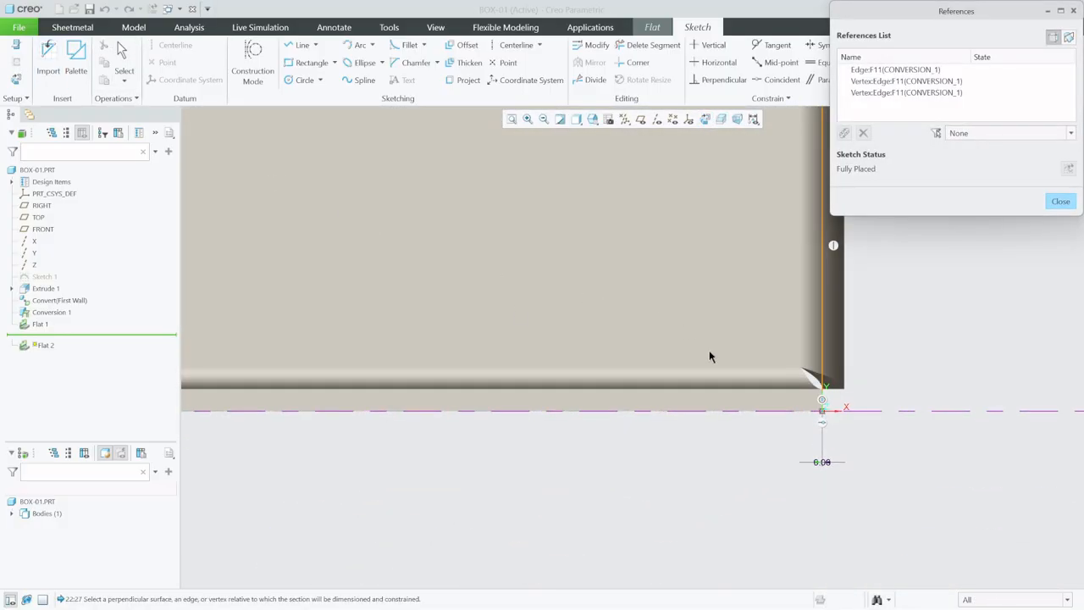
{"action": "scroll", "coordinate": [766, 406], "scroll_direction": "down", "scroll_amount": 2}
{"action": "left_click", "coordinate": [784, 413]}
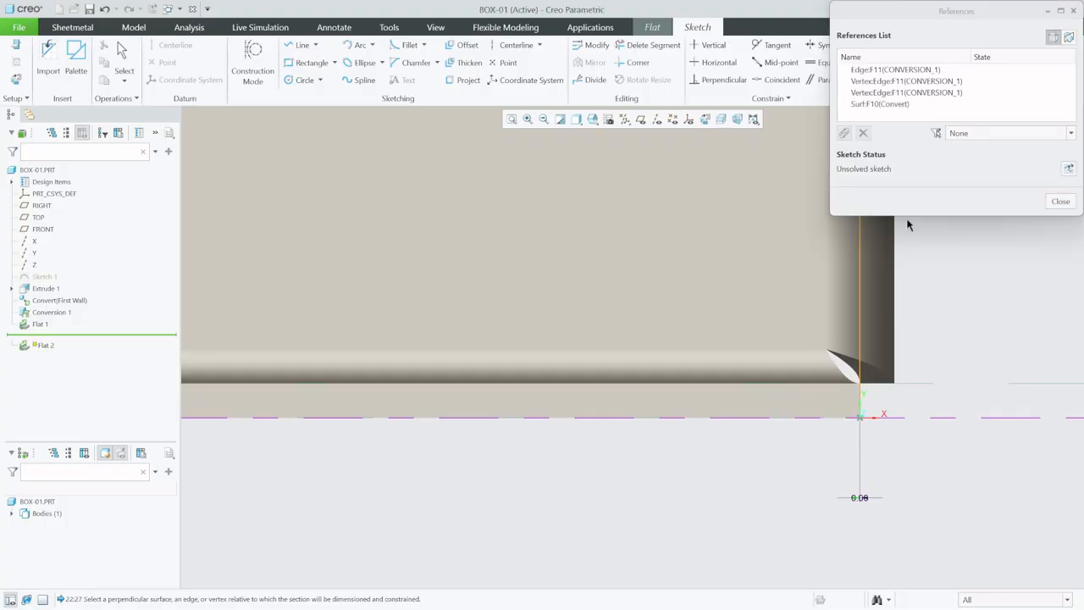
{"action": "left_click", "coordinate": [1060, 203]}
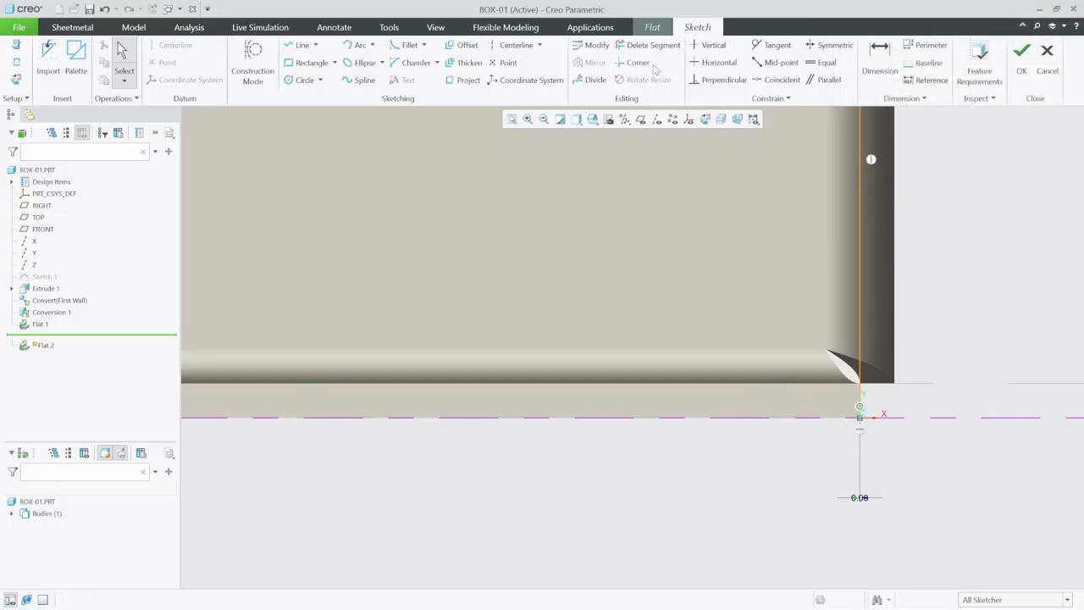
Step: Sketch a diagonal line from the profile's right inner corner up to the long horizontal line
{"action": "left_click", "coordinate": [307, 47]}
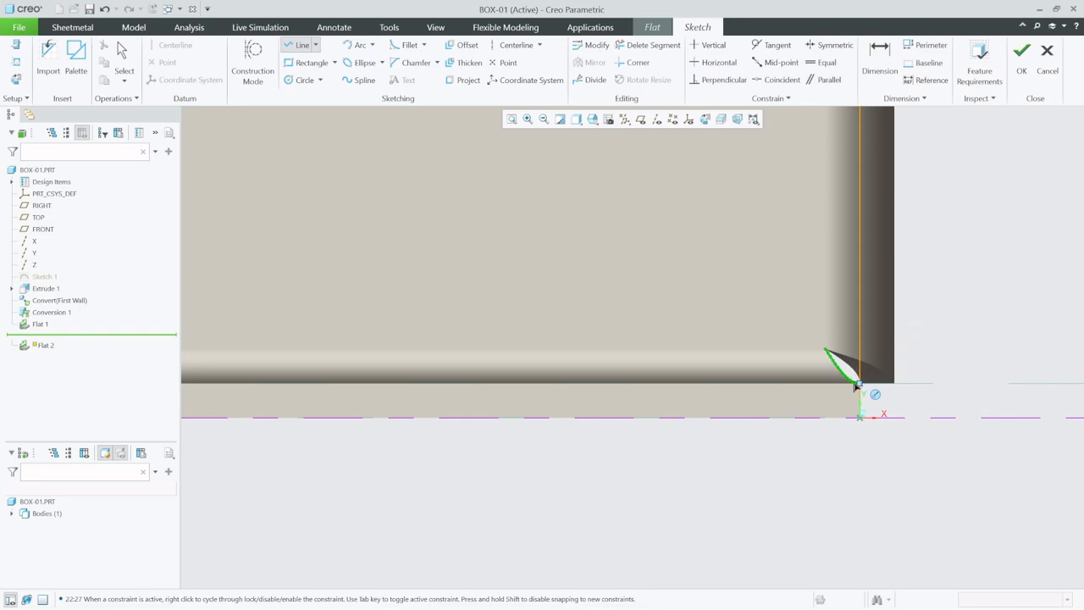
{"action": "scroll", "coordinate": [952, 503], "scroll_direction": "up", "scroll_amount": 2}
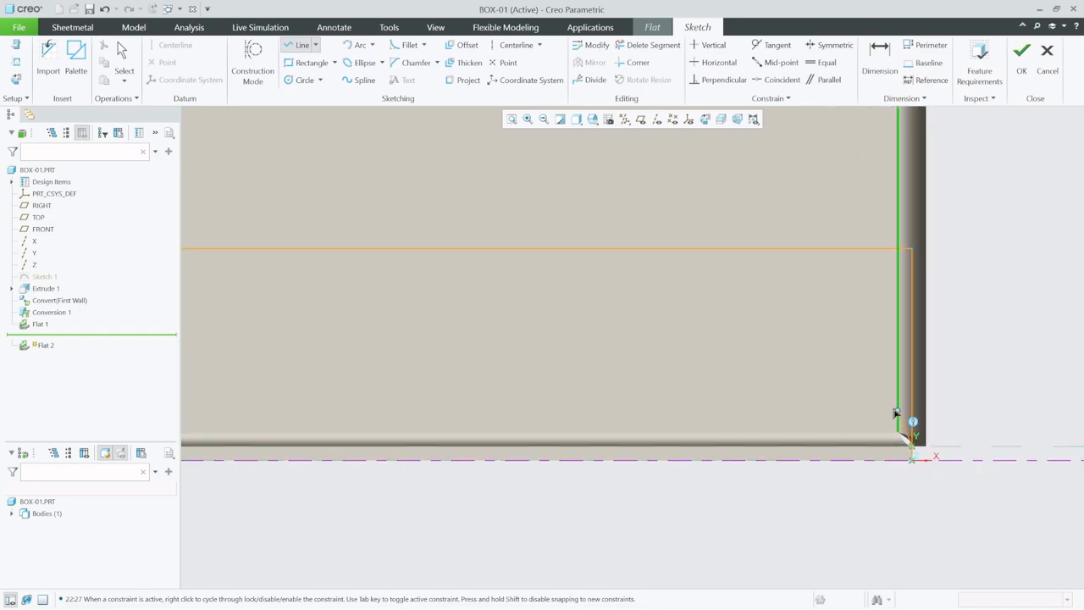
{"action": "left_click", "coordinate": [911, 439]}
{"action": "left_click", "coordinate": [714, 249]}
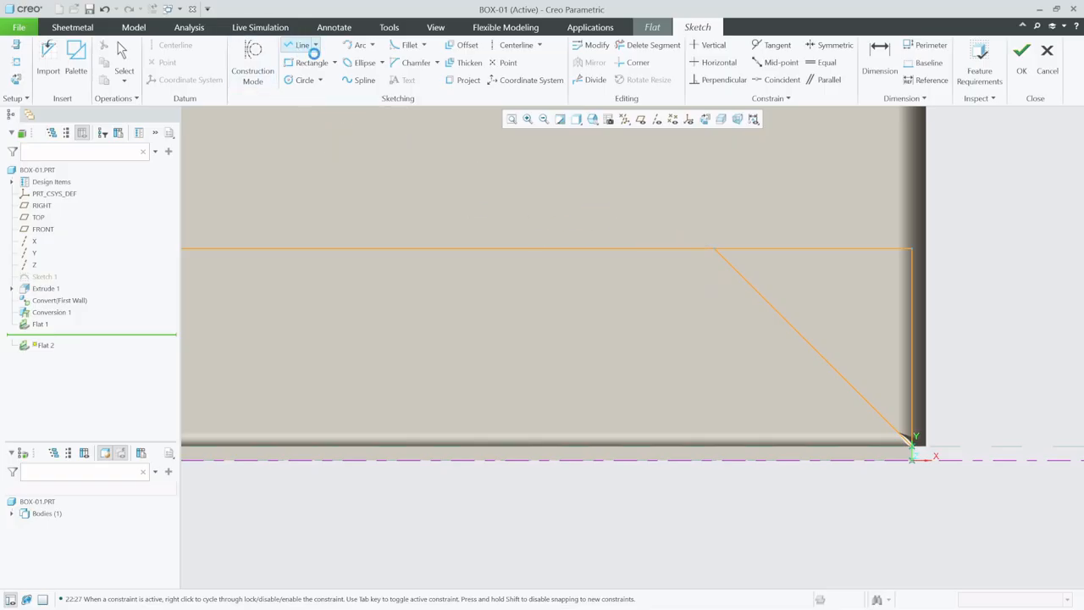
Step: Reorient the box to an isometric view and clear the selection
{"action": "scroll", "coordinate": [903, 309], "scroll_direction": "up", "scroll_amount": 5}
{"action": "scroll", "coordinate": [665, 333], "scroll_direction": "down", "scroll_amount": 5}
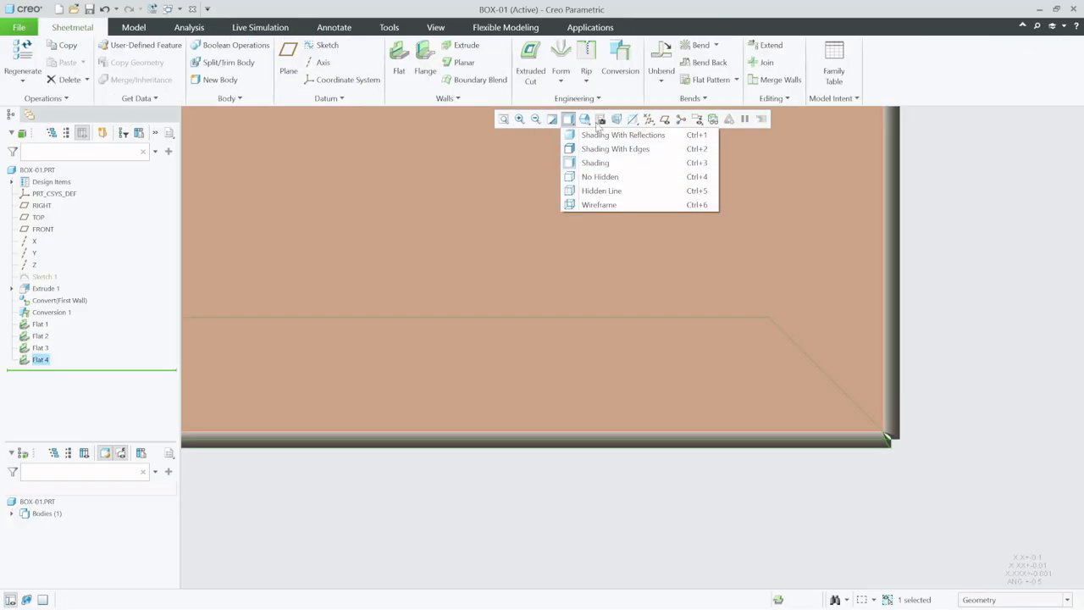
{"action": "left_click", "coordinate": [584, 120]}
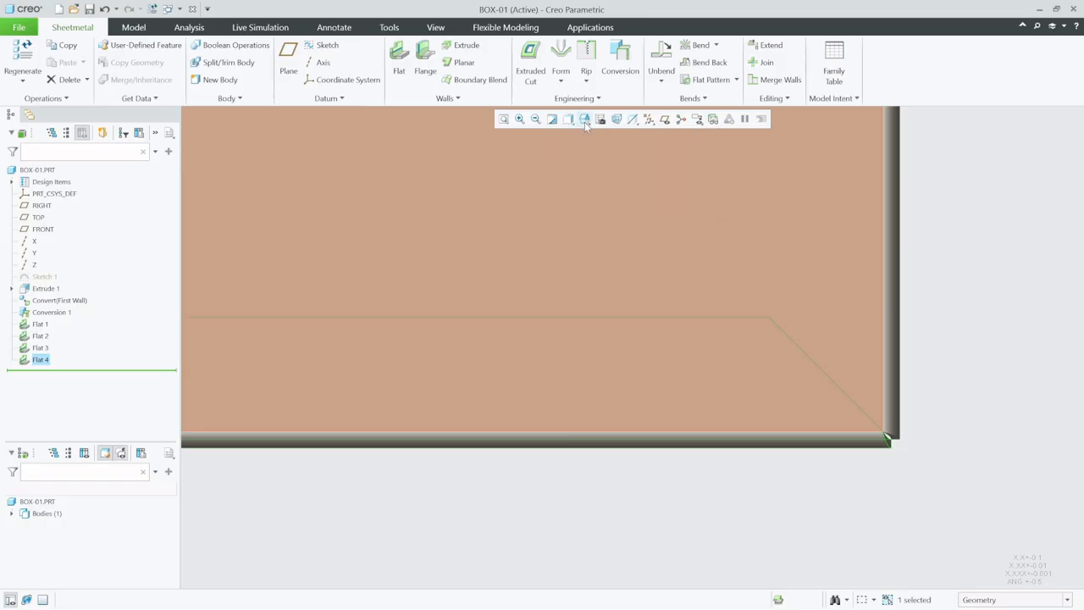
{"action": "left_click", "coordinate": [585, 121]}
{"action": "left_click", "coordinate": [599, 136]}
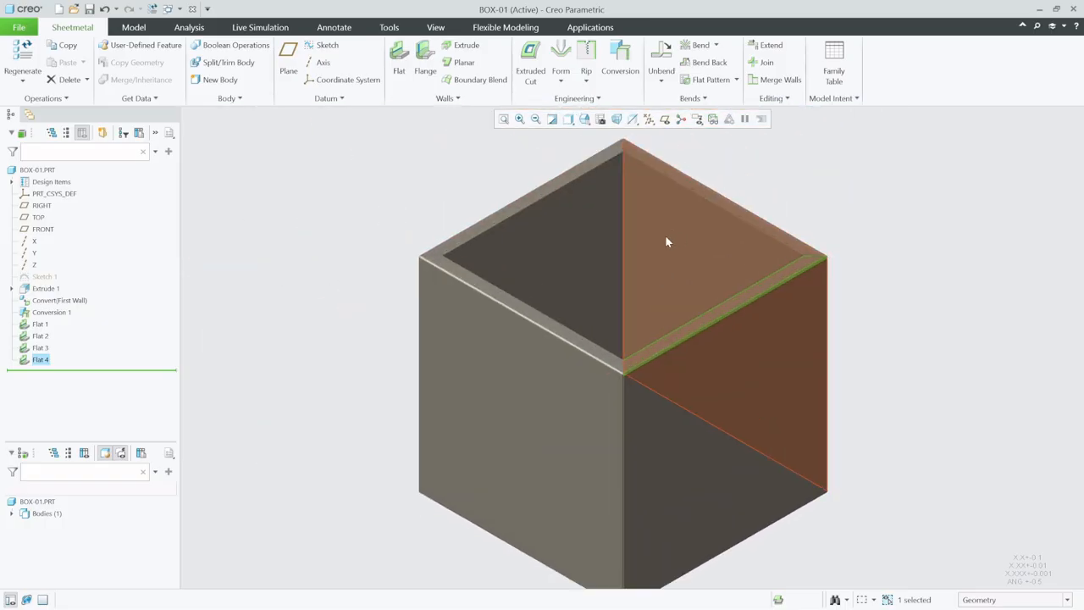
{"action": "left_click", "coordinate": [686, 247]}
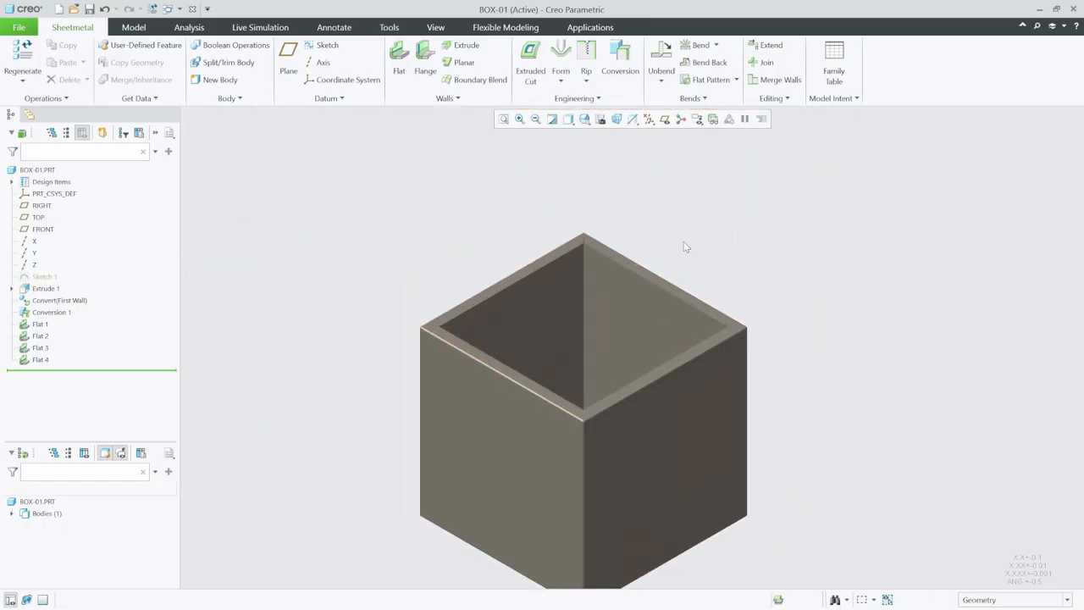
Step: Examine the four mitred flanges and their corners around the box opening from several directions
{"action": "scroll", "coordinate": [564, 359], "scroll_direction": "up", "scroll_amount": 2}
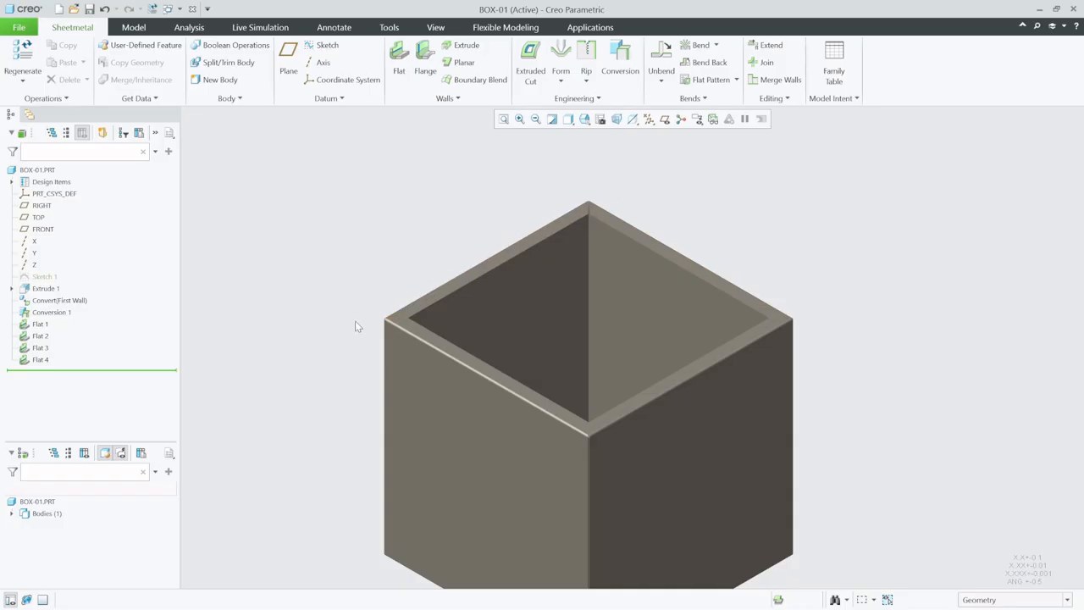
{"action": "mouse_move", "coordinate": [445, 302]}
{"action": "middle_mouse_down"}
{"action": "mouse_move", "coordinate": [490, 303]}
{"action": "mouse_move", "coordinate": [460, 319]}
{"action": "middle_mouse_up"}
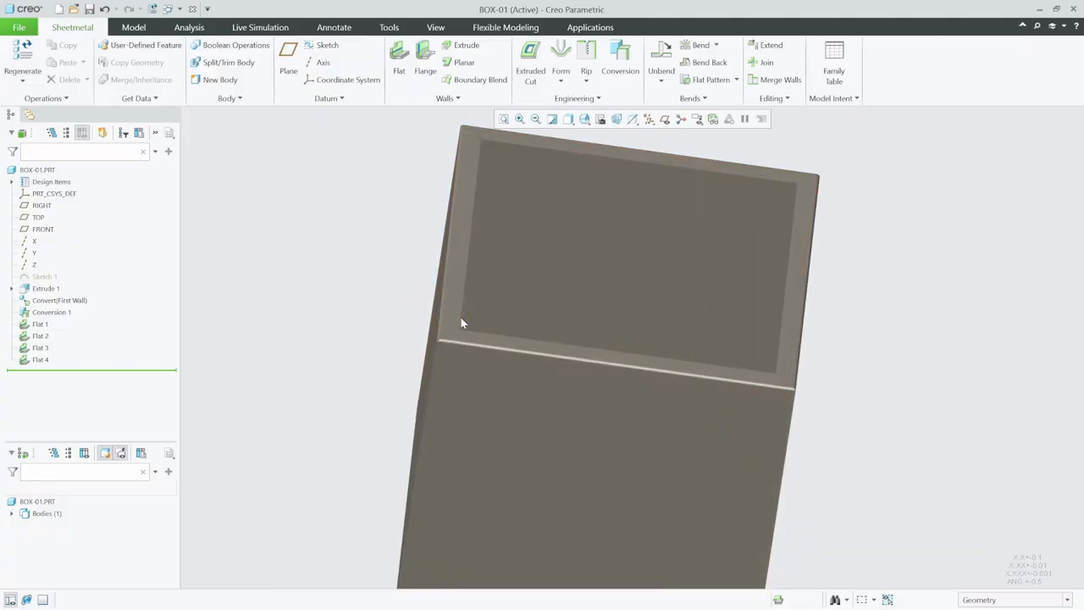
{"action": "scroll", "coordinate": [458, 326], "scroll_direction": "up", "scroll_amount": 5}
{"action": "scroll", "coordinate": [644, 373], "scroll_direction": "down", "scroll_amount": 5}
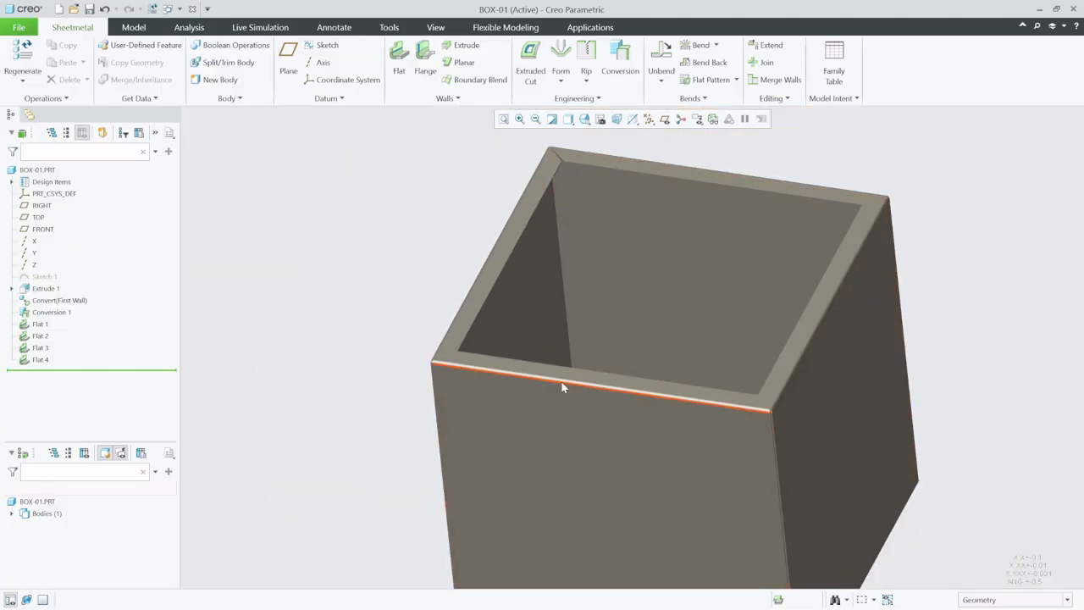
{"action": "scroll", "coordinate": [526, 377], "scroll_direction": "up", "scroll_amount": 3}
{"action": "scroll", "coordinate": [615, 465], "scroll_direction": "down", "scroll_amount": 6}
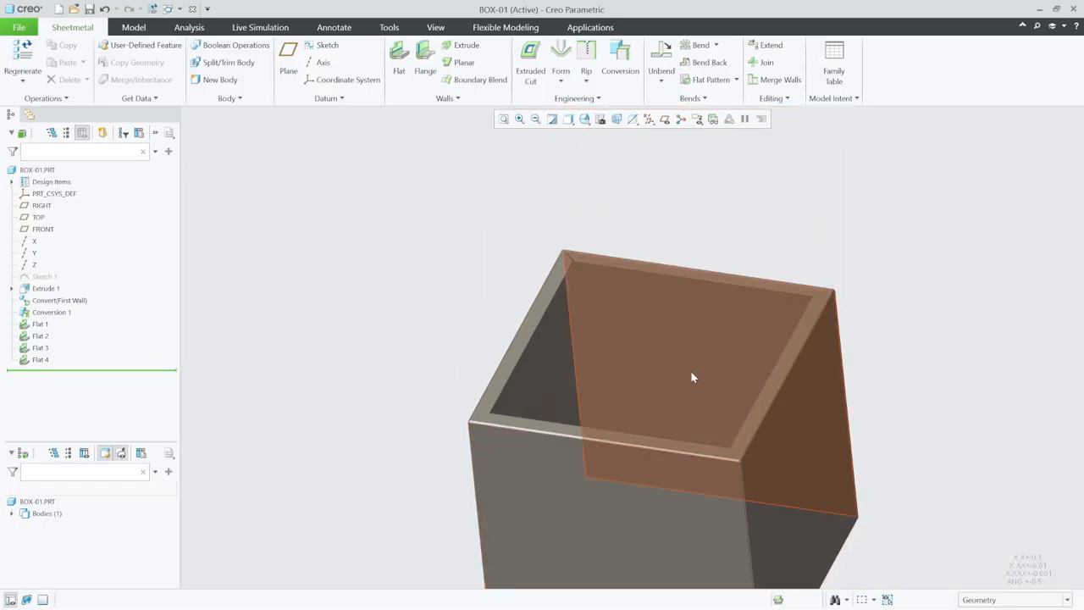
{"action": "scroll", "coordinate": [691, 371], "scroll_direction": "up", "scroll_amount": 3}
{"action": "mouse_move", "coordinate": [567, 368]}
{"action": "middle_mouse_down"}
{"action": "mouse_move", "coordinate": [557, 358]}
{"action": "mouse_move", "coordinate": [560, 395]}
{"action": "mouse_move", "coordinate": [600, 358]}
{"action": "mouse_move", "coordinate": [561, 382]}
{"action": "mouse_move", "coordinate": [596, 342]}
{"action": "middle_mouse_up"}
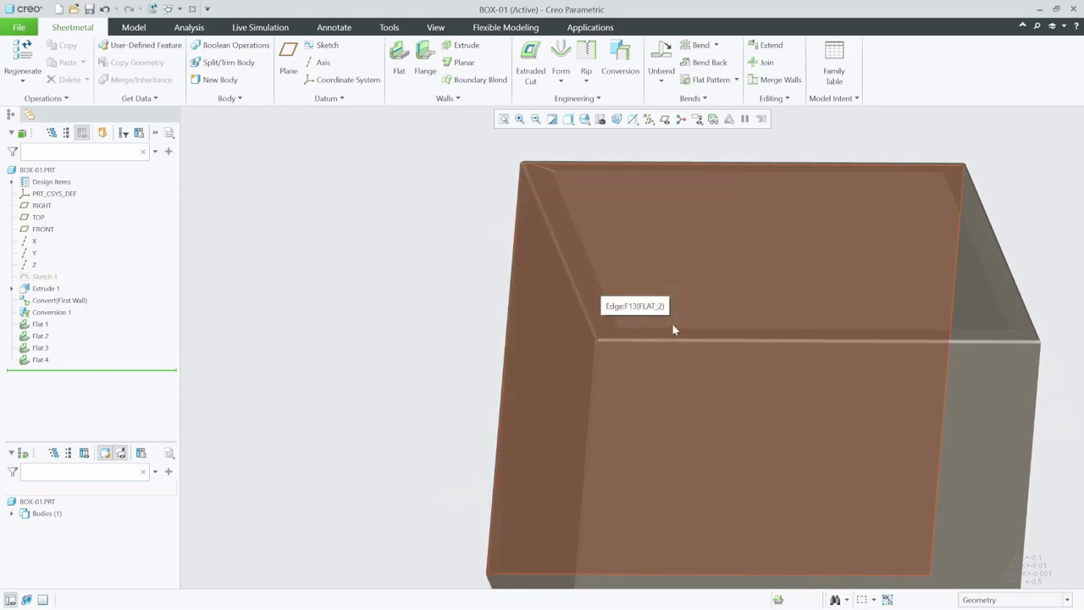
{"action": "mouse_move", "coordinate": [532, 369]}
{"action": "middle_mouse_down"}
{"action": "mouse_move", "coordinate": [593, 349]}
{"action": "mouse_move", "coordinate": [537, 342]}
{"action": "mouse_move", "coordinate": [542, 382]}
{"action": "mouse_move", "coordinate": [556, 375]}
{"action": "mouse_move", "coordinate": [421, 325]}
{"action": "middle_mouse_up"}
{"action": "scroll", "coordinate": [401, 319], "scroll_direction": "down", "scroll_amount": 6}
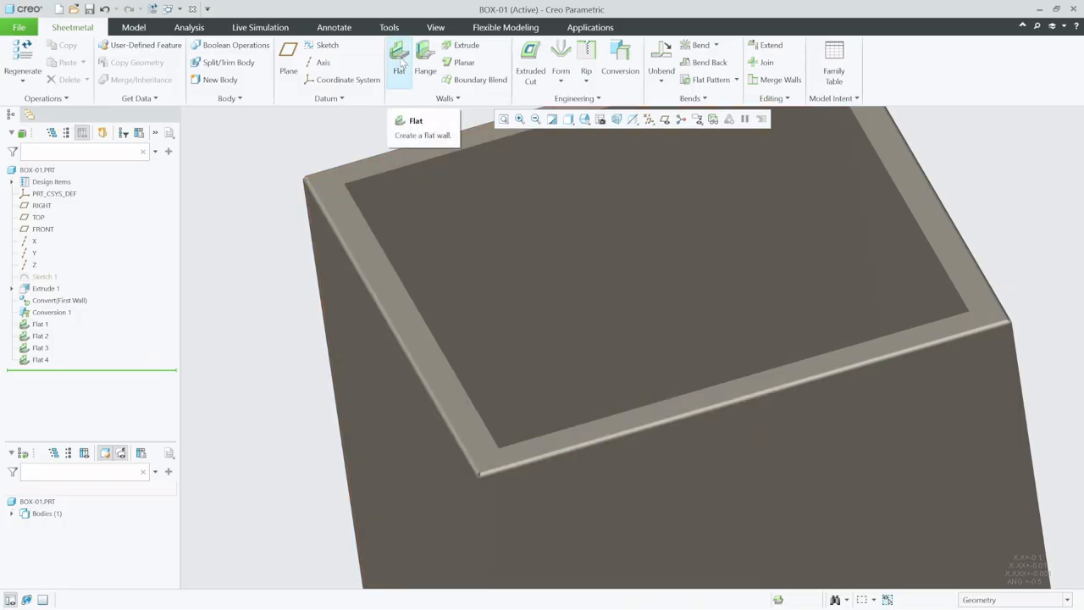
Step: Start a rectangular flat wall on the inner edge of the first flange and set its height to 10 mm
{"action": "left_click", "coordinate": [401, 63]}
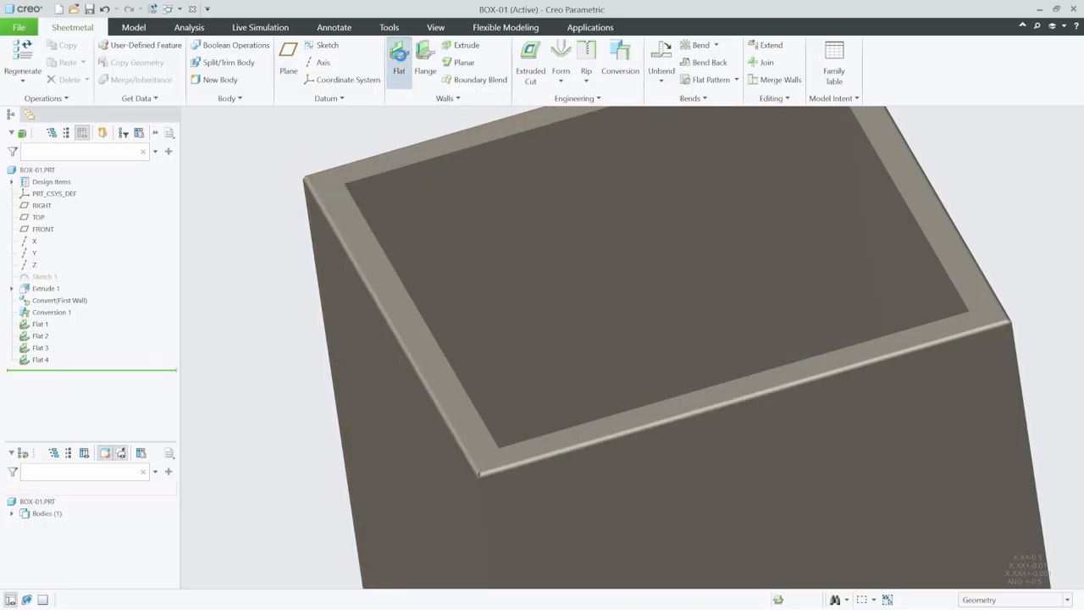
{"action": "middle_click_drag", "start_coordinate": [437, 298], "coordinate": [411, 302]}
{"action": "scroll", "coordinate": [684, 402], "scroll_direction": "up", "scroll_amount": 3}
{"action": "scroll", "coordinate": [493, 367], "scroll_direction": "down", "scroll_amount": 3}
{"action": "scroll", "coordinate": [495, 367], "scroll_direction": "down", "scroll_amount": 4}
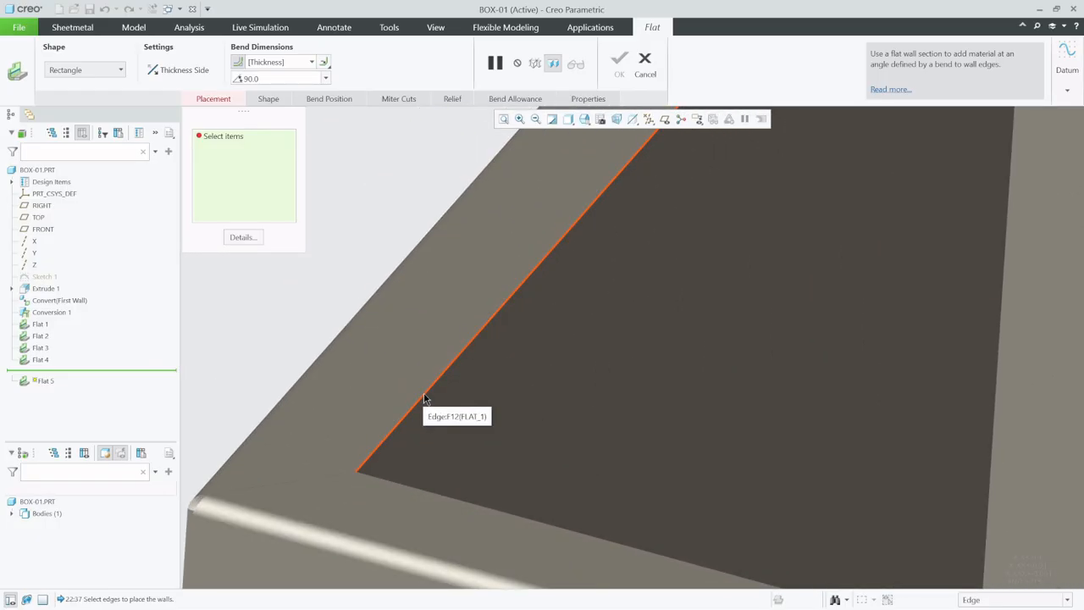
{"action": "left_click", "coordinate": [425, 398]}
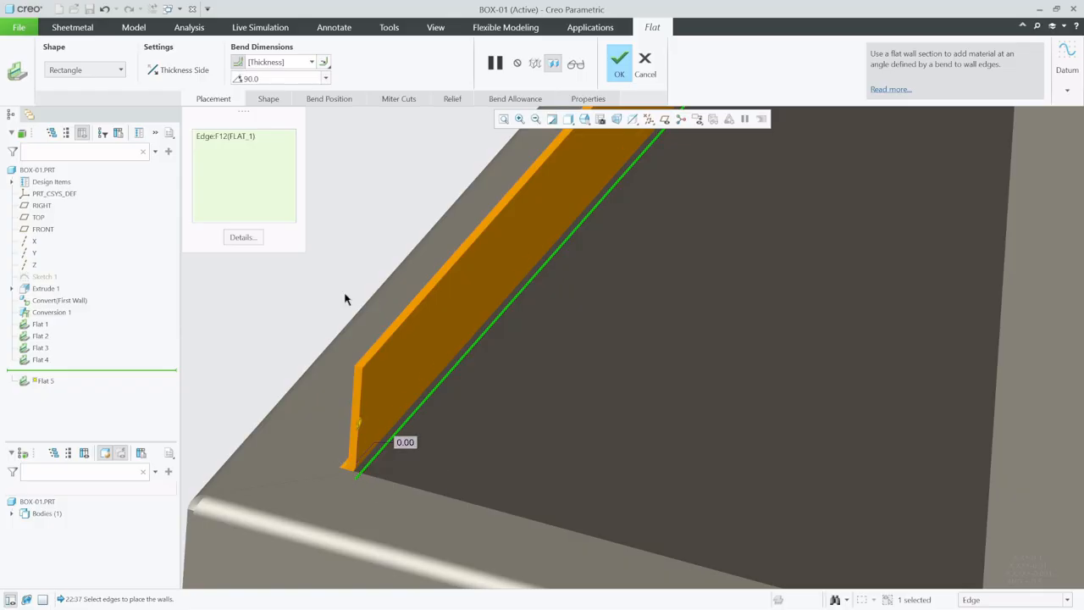
{"action": "scroll", "coordinate": [357, 432], "scroll_direction": "up", "scroll_amount": 3}
{"action": "scroll", "coordinate": [357, 432], "scroll_direction": "up", "scroll_amount": 2}
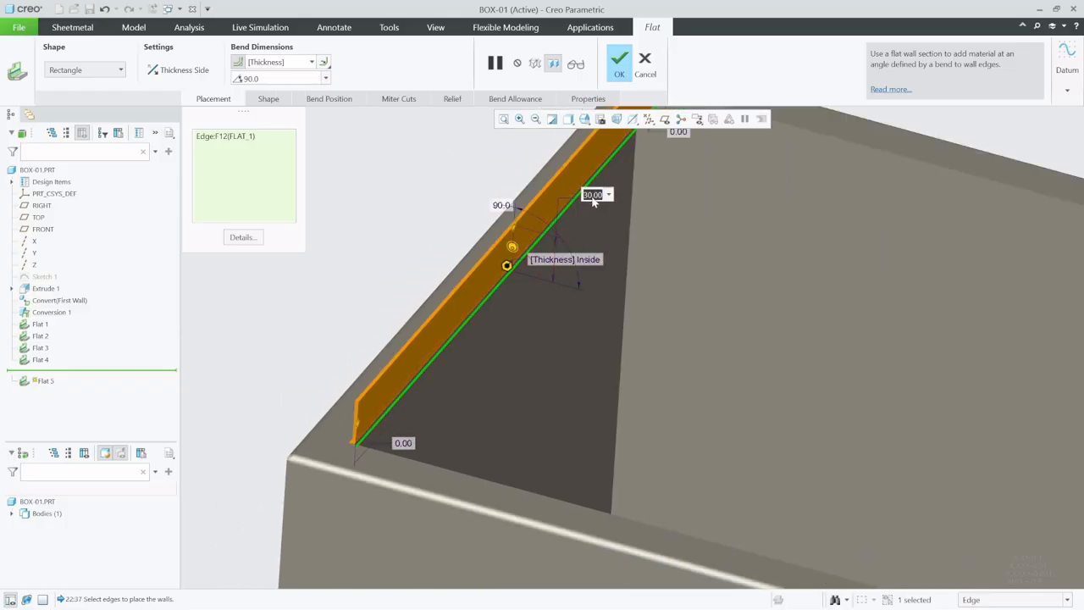
{"action": "scroll", "coordinate": [565, 271], "scroll_direction": "up", "scroll_amount": 1}
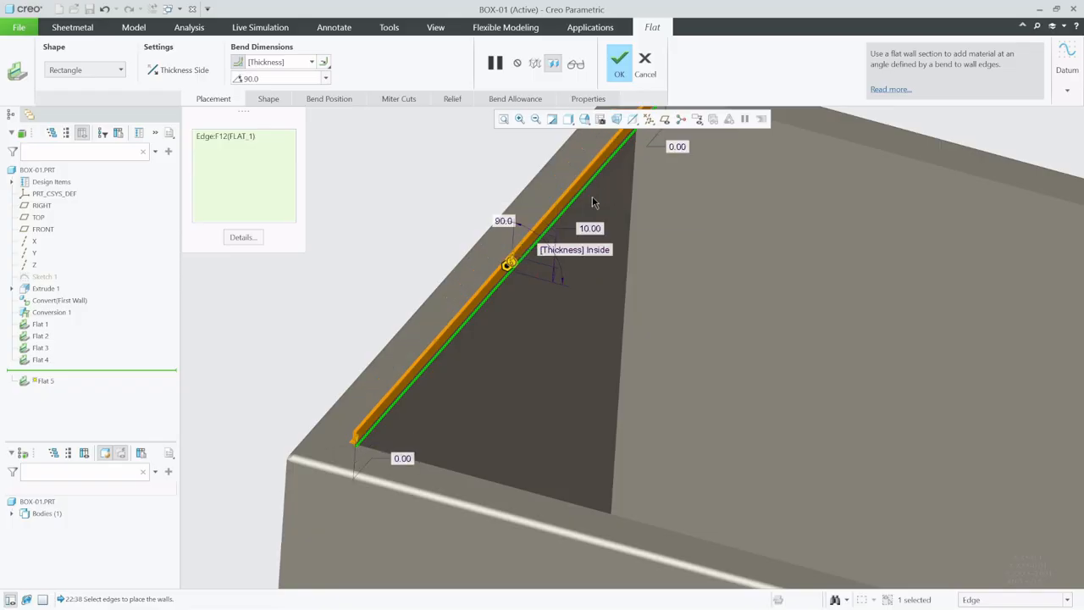
Step: Add the inner edges of the second and third flanges to the flat wall's placement
{"action": "scroll", "coordinate": [571, 331], "scroll_direction": "up", "scroll_amount": 3}
{"action": "scroll", "coordinate": [546, 360], "scroll_direction": "down", "scroll_amount": 1}
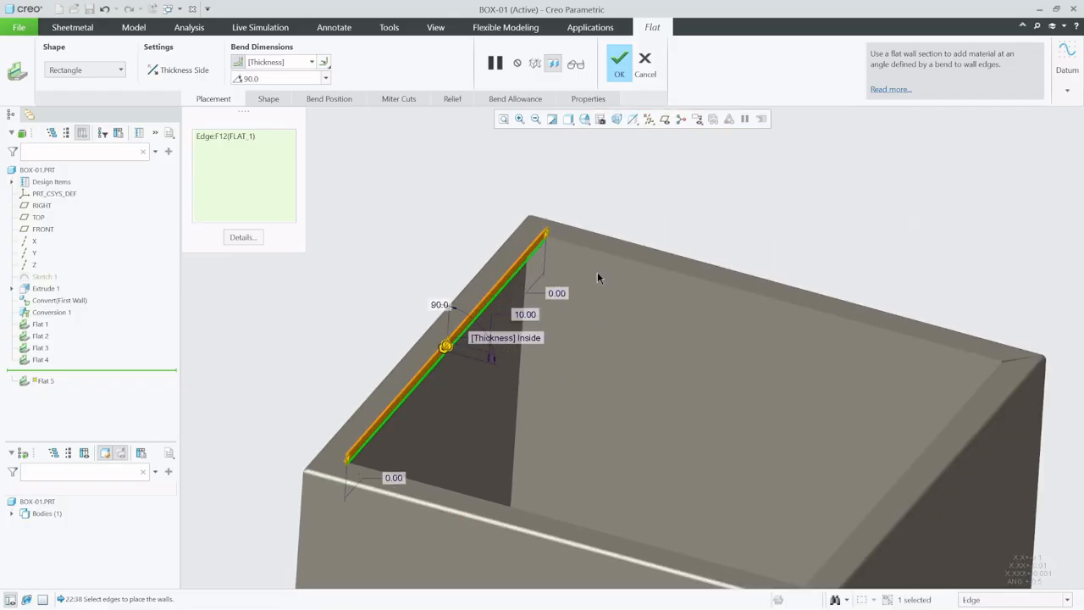
{"action": "scroll", "coordinate": [602, 263], "scroll_direction": "down", "scroll_amount": 2}
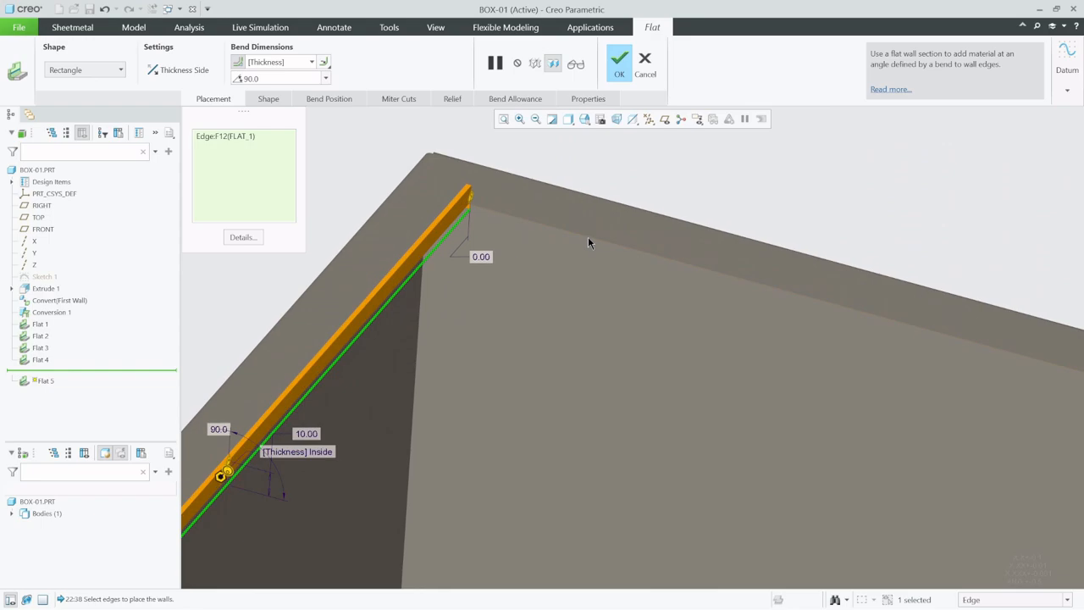
{"action": "left_click", "coordinate": [558, 240], "text": "ctrl"}
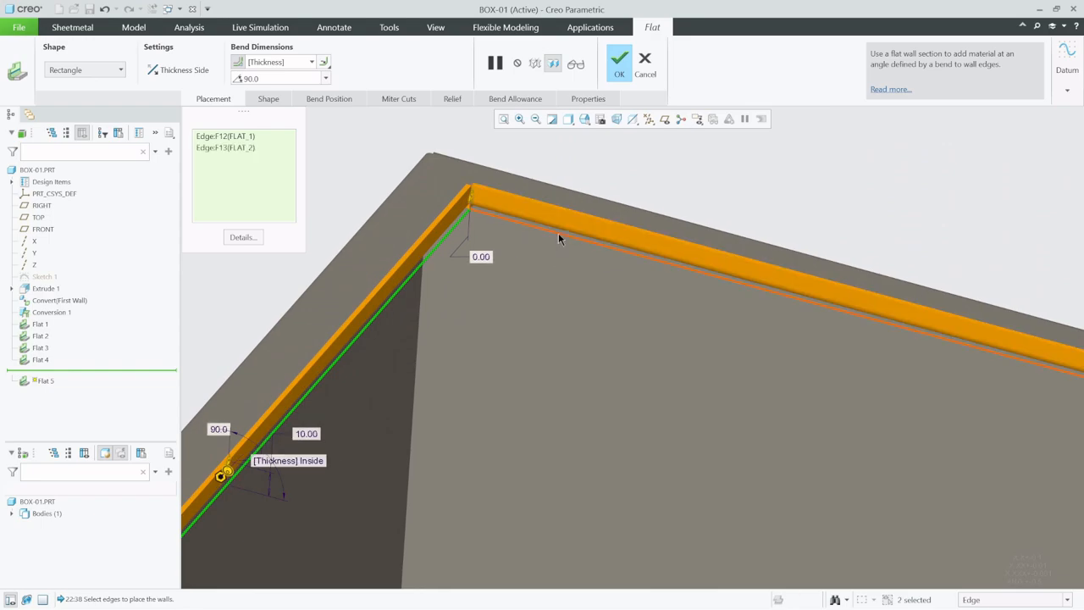
{"action": "scroll", "coordinate": [493, 281], "scroll_direction": "up", "scroll_amount": 2}
{"action": "middle_click_drag", "start_coordinate": [494, 281], "coordinate": [710, 338]}
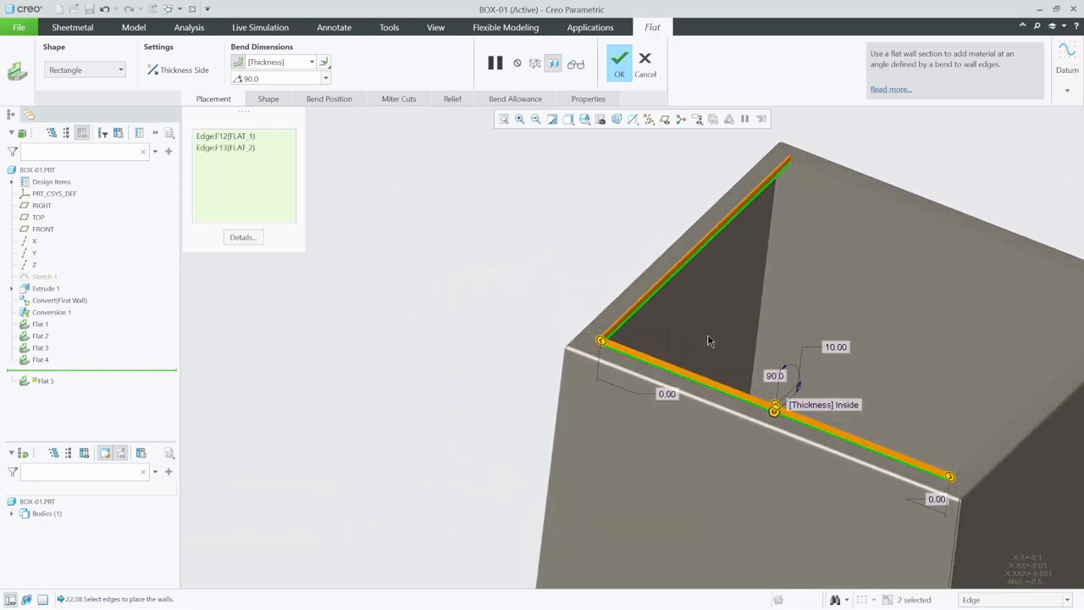
{"action": "scroll", "coordinate": [466, 357], "scroll_direction": "up", "scroll_amount": 3}
{"action": "scroll", "coordinate": [674, 273], "scroll_direction": "down", "scroll_amount": 4}
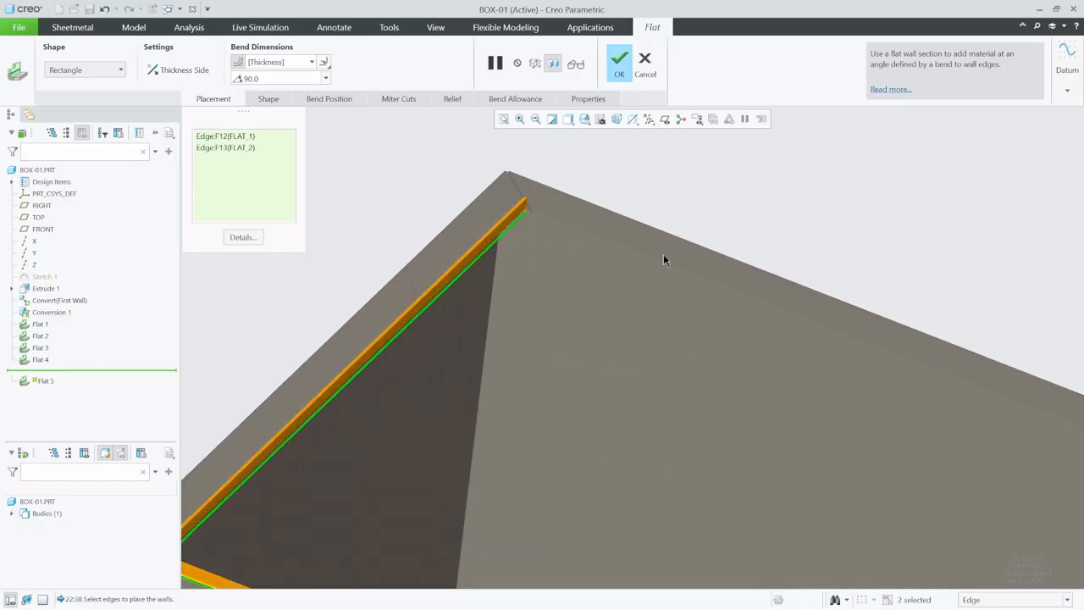
{"action": "left_click", "coordinate": [612, 252], "text": "ctrl"}
Step: Add the fourth flange's inner edge to the placement and complete the flat wall
{"action": "middle_click_drag", "start_coordinate": [642, 283], "coordinate": [729, 273]}
{"action": "scroll", "coordinate": [547, 411], "scroll_direction": "up", "scroll_amount": 3}
{"action": "scroll", "coordinate": [721, 283], "scroll_direction": "down", "scroll_amount": 5}
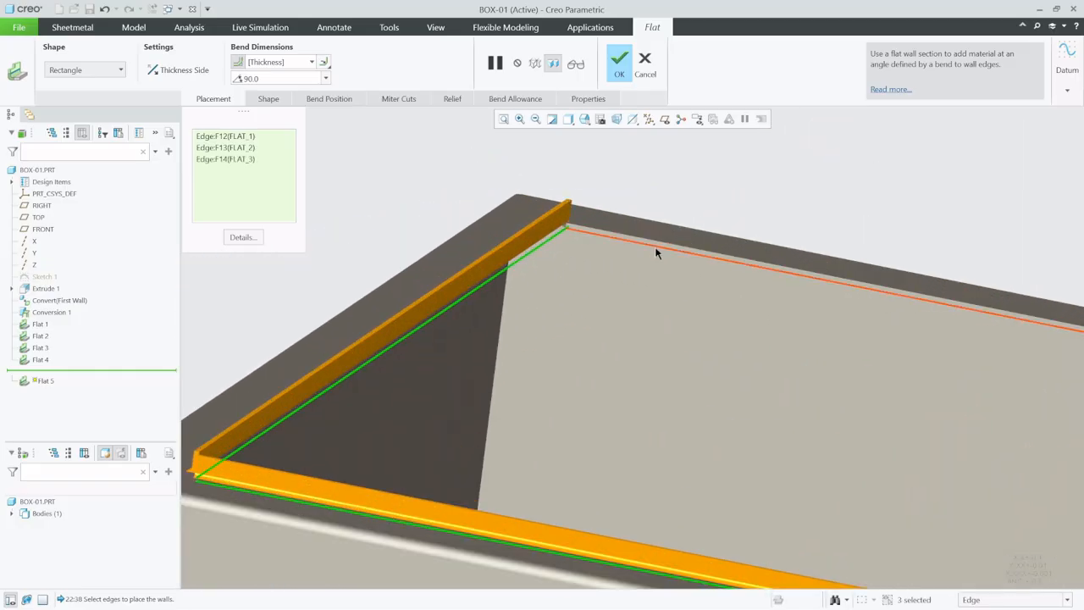
{"action": "left_click", "coordinate": [644, 247], "text": "ctrl"}
{"action": "scroll", "coordinate": [476, 307], "scroll_direction": "up", "scroll_amount": 3}
{"action": "middle_click_drag", "start_coordinate": [476, 307], "coordinate": [549, 336]}
{"action": "scroll", "coordinate": [578, 325], "scroll_direction": "up", "scroll_amount": 3}
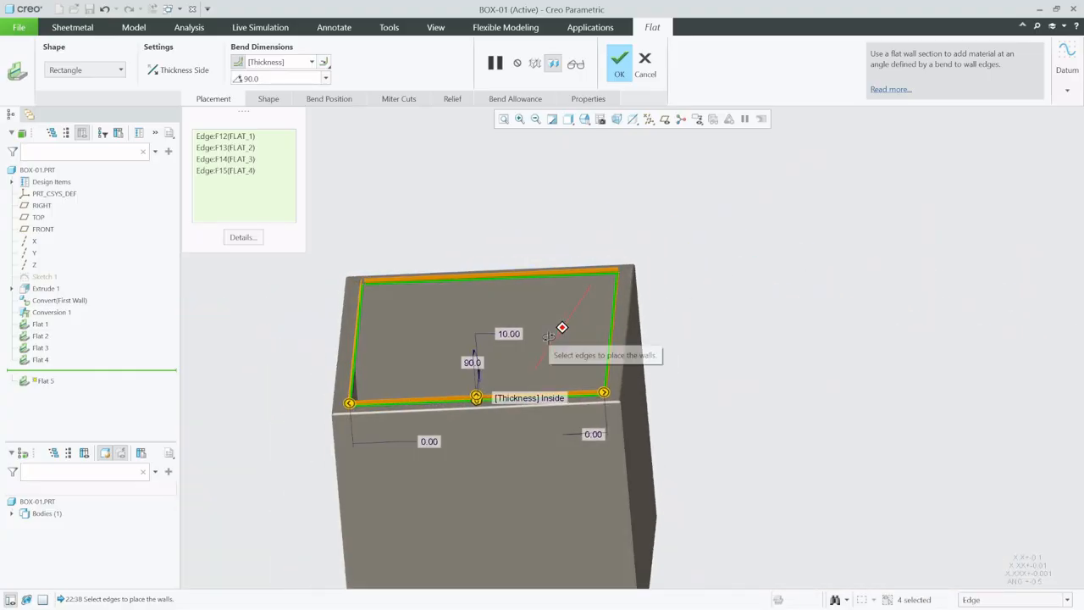
{"action": "left_click", "coordinate": [625, 67]}
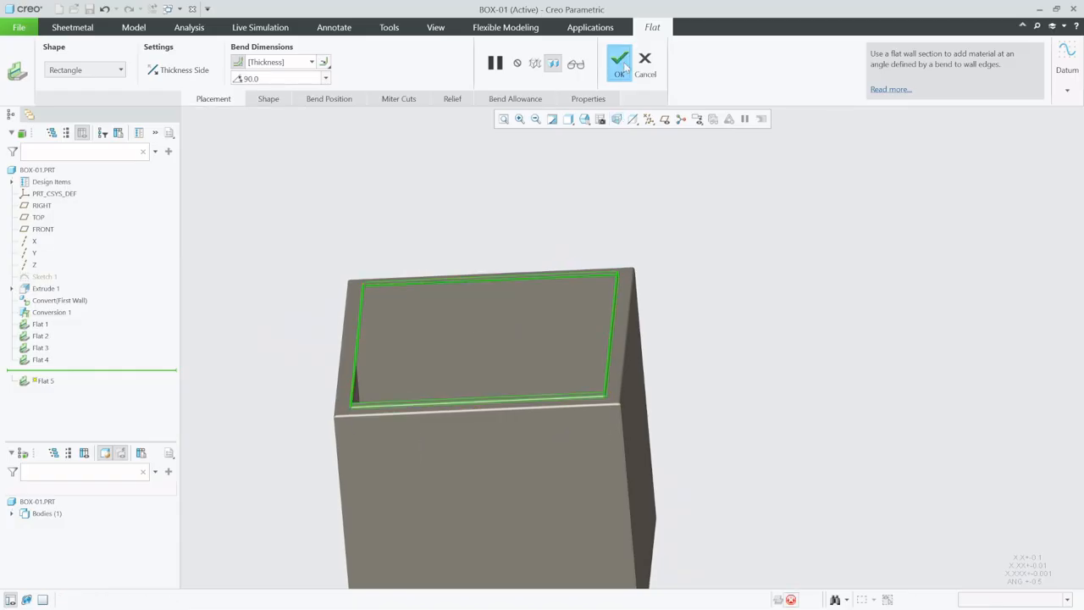
Step: Examine the 10 mm lip and its corners around the box opening from several directions
{"action": "left_click", "coordinate": [579, 239]}
{"action": "middle_click_drag", "start_coordinate": [581, 297], "coordinate": [642, 287]}
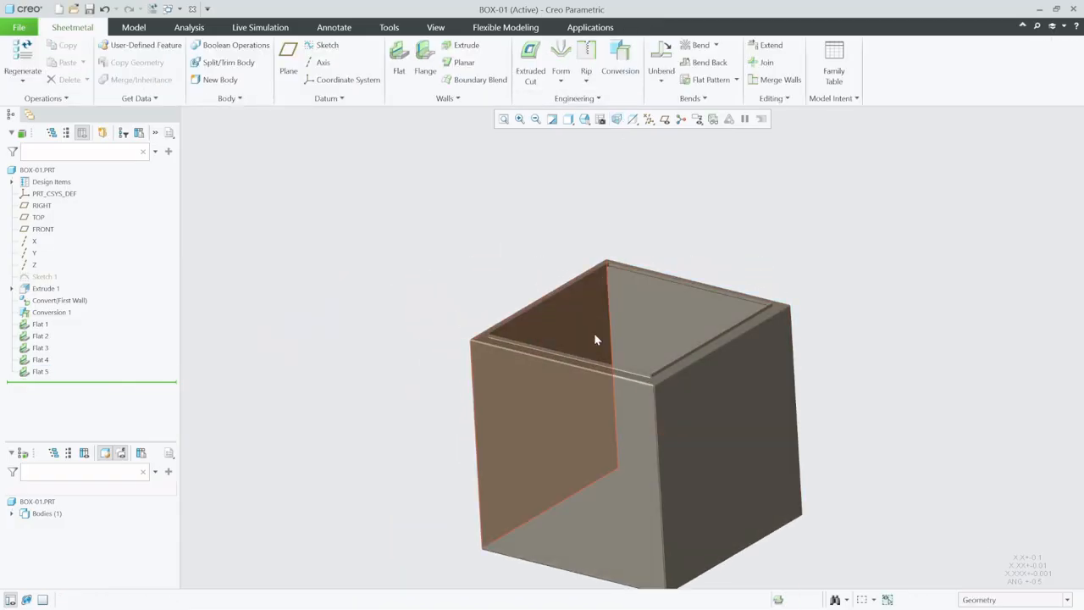
{"action": "mouse_move", "coordinate": [594, 339]}
{"action": "middle_mouse_down"}
{"action": "mouse_move", "coordinate": [565, 404]}
{"action": "mouse_move", "coordinate": [516, 375]}
{"action": "mouse_move", "coordinate": [423, 348]}
{"action": "mouse_move", "coordinate": [561, 299]}
{"action": "mouse_move", "coordinate": [483, 321]}
{"action": "middle_mouse_up"}
{"action": "scroll", "coordinate": [487, 296], "scroll_direction": "down", "scroll_amount": 8}
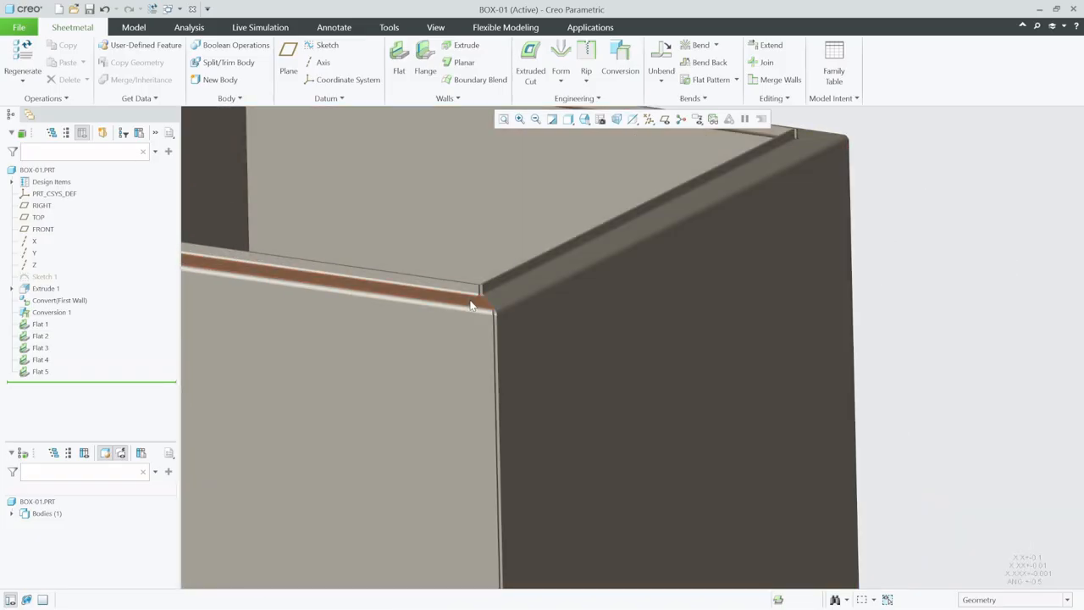
{"action": "key", "text": "ctrl+d"}
{"action": "mouse_move", "coordinate": [562, 307]}
{"action": "middle_mouse_down"}
{"action": "mouse_move", "coordinate": [552, 293]}
{"action": "mouse_move", "coordinate": [529, 340]}
{"action": "mouse_move", "coordinate": [465, 285]}
{"action": "mouse_move", "coordinate": [429, 296]}
{"action": "mouse_move", "coordinate": [499, 266]}
{"action": "mouse_move", "coordinate": [585, 302]}
{"action": "mouse_move", "coordinate": [556, 286]}
{"action": "mouse_move", "coordinate": [555, 261]}
{"action": "mouse_move", "coordinate": [527, 302]}
{"action": "middle_mouse_up"}
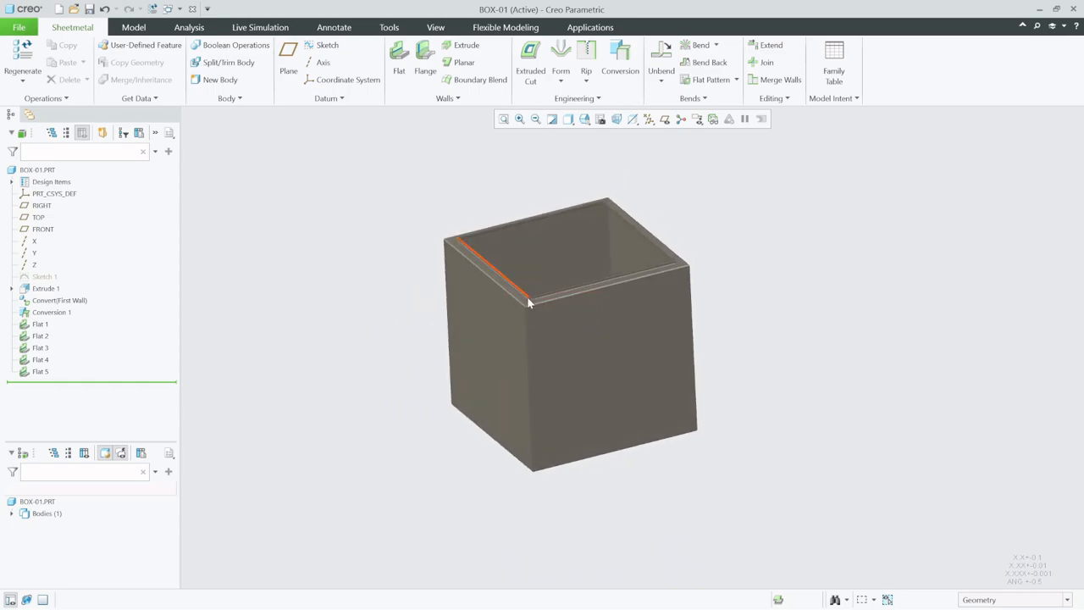
{"action": "scroll", "coordinate": [586, 423], "scroll_direction": "up", "scroll_amount": 3}
{"action": "scroll", "coordinate": [582, 398], "scroll_direction": "down", "scroll_amount": 4}
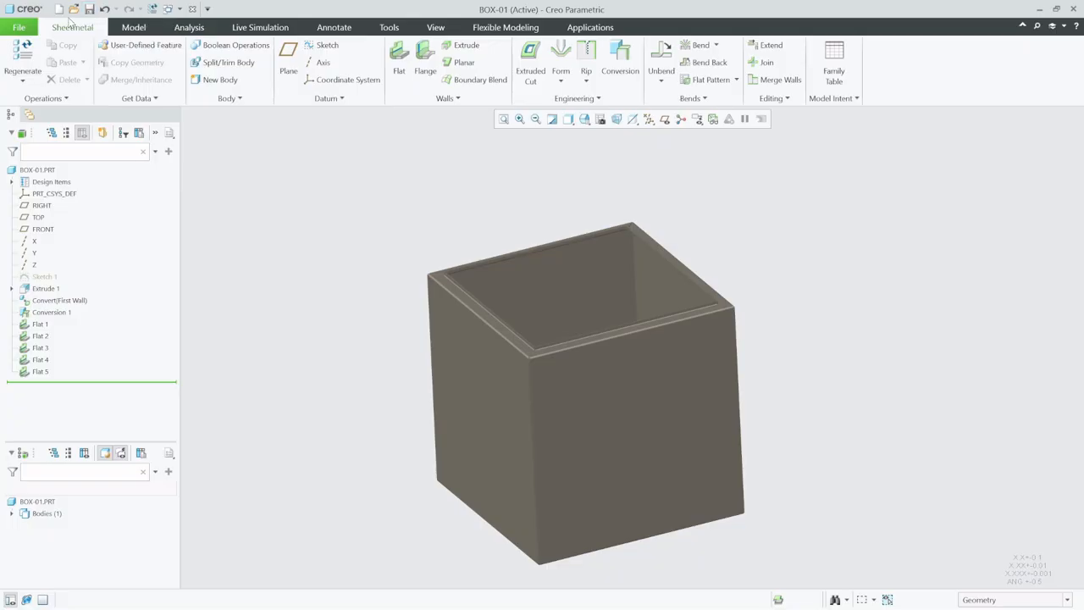
Step: Create a new solid part named box-02 using the default template
{"action": "left_click", "coordinate": [60, 10]}
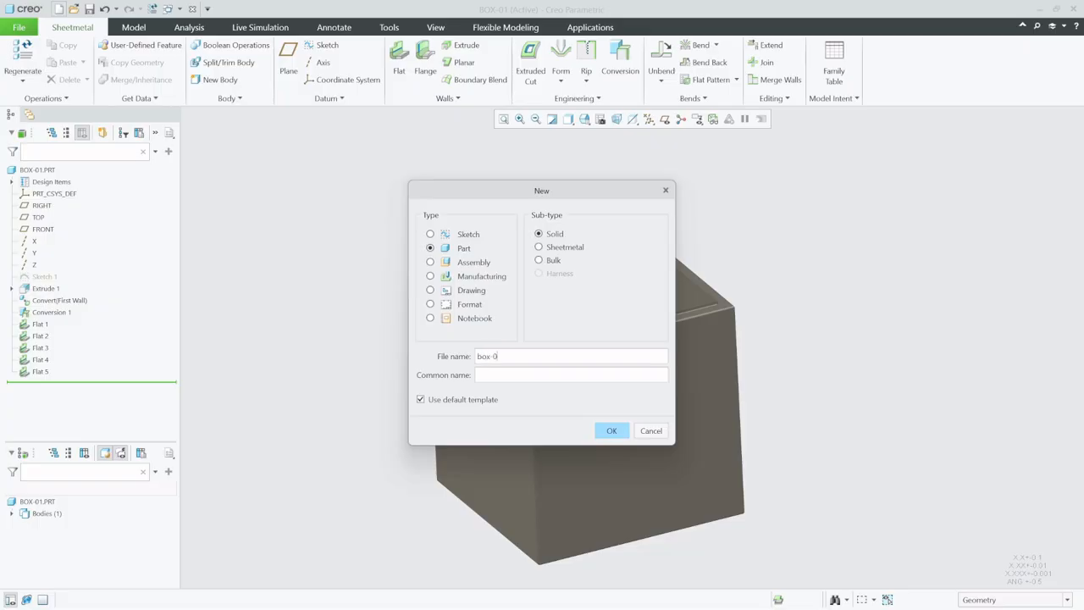
{"action": "type", "text": "box-02"}
{"action": "key", "text": "Return"}
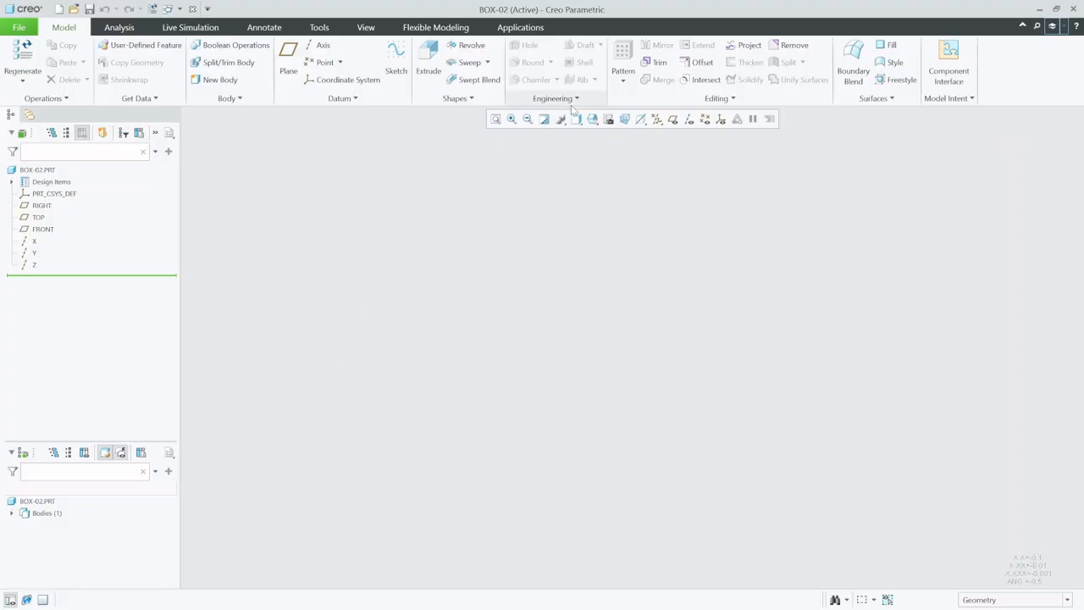
Step: Display the datum planes and start a sketch on the TOP plane, oriented to the flat 2D view
{"action": "left_click", "coordinate": [397, 58]}
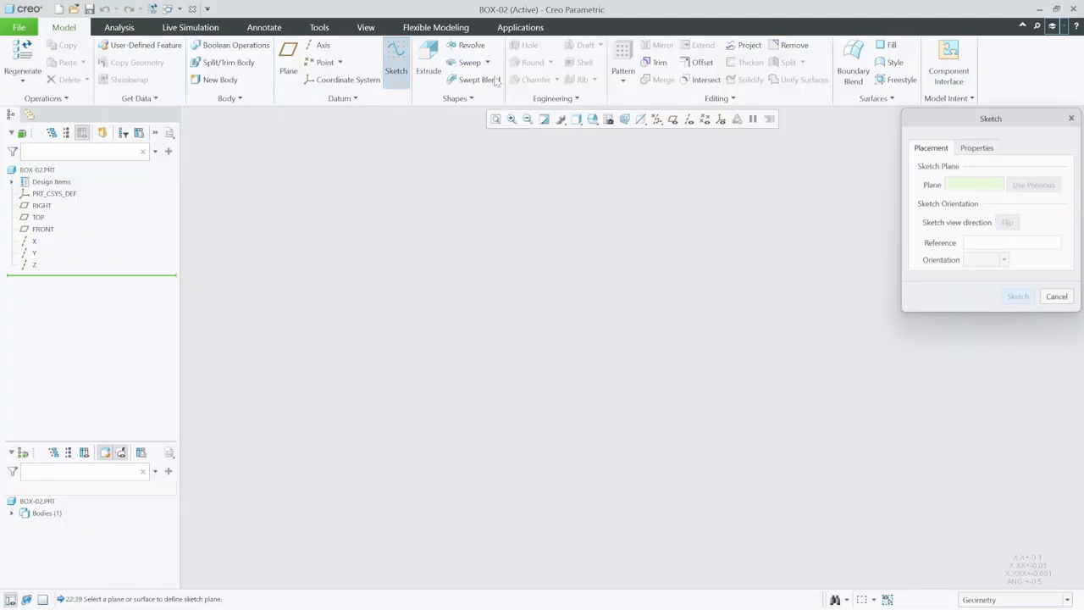
{"action": "left_click", "coordinate": [674, 119]}
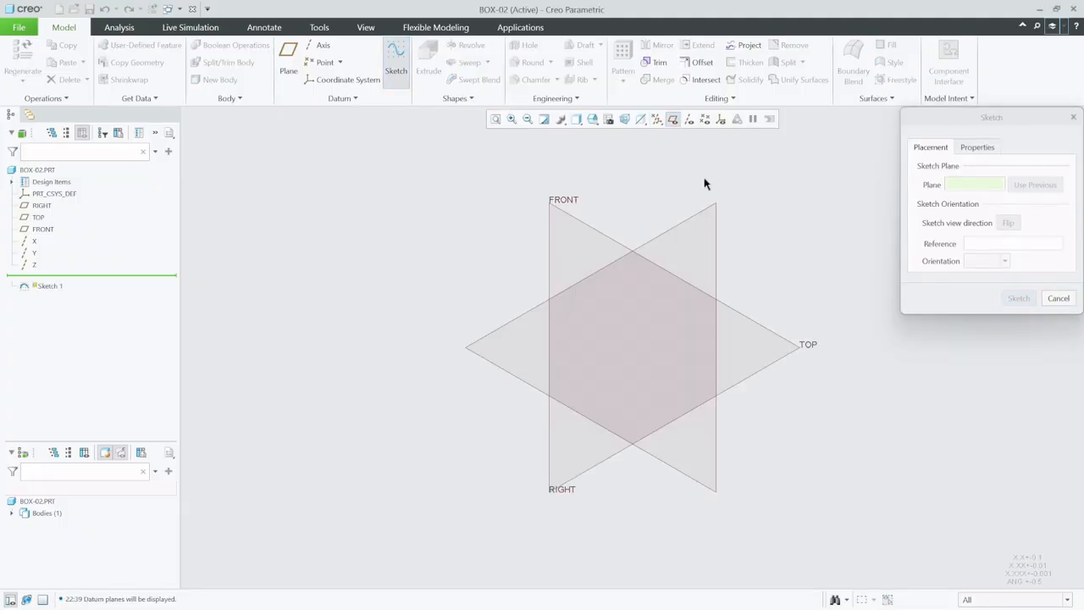
{"action": "left_click", "coordinate": [755, 323]}
{"action": "left_click", "coordinate": [1021, 301]}
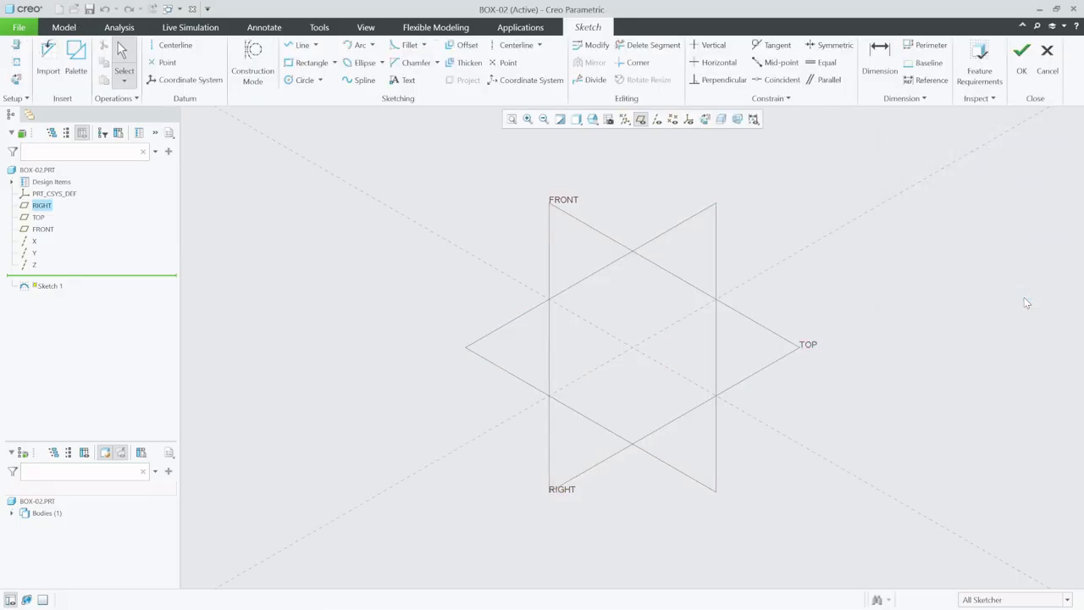
{"action": "left_click", "coordinate": [705, 119]}
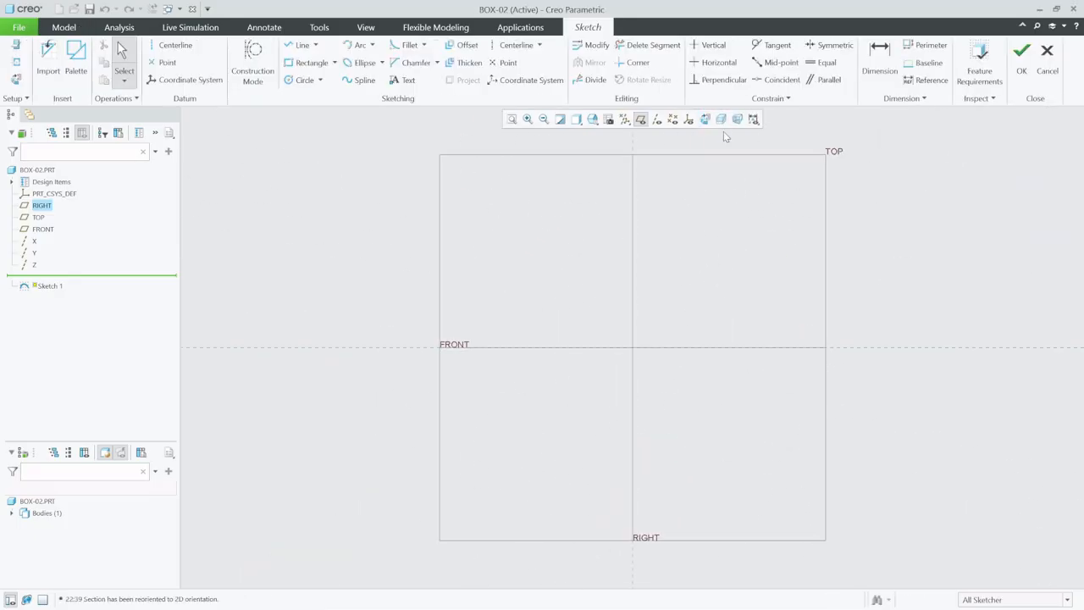
Step: Draw a horizontal and a vertical centerline through the sketch origin
{"action": "left_click", "coordinate": [311, 64]}
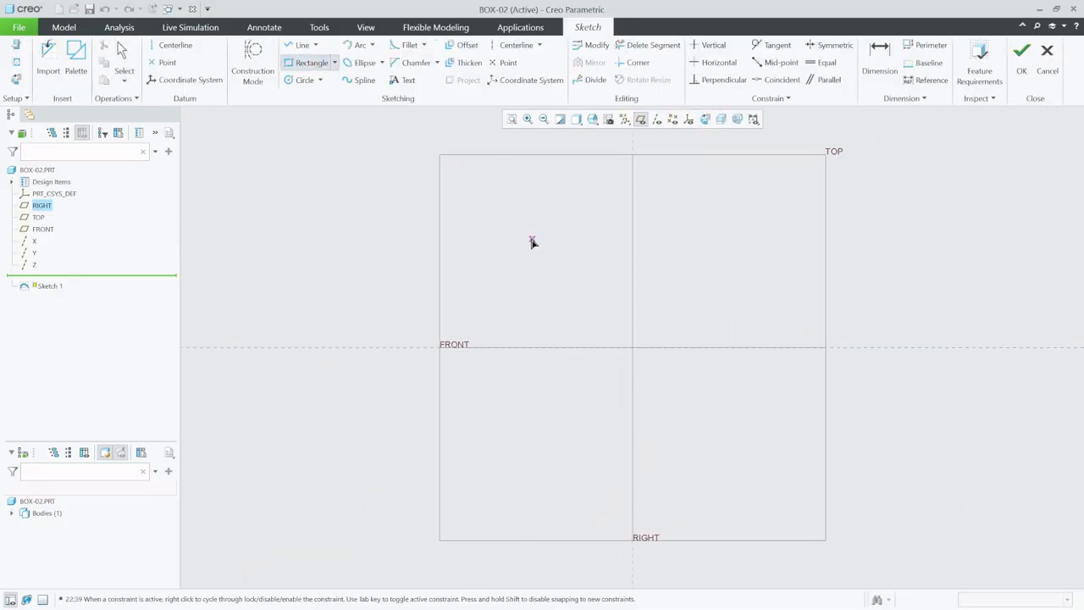
{"action": "left_click", "coordinate": [511, 234]}
{"action": "left_click", "coordinate": [177, 47]}
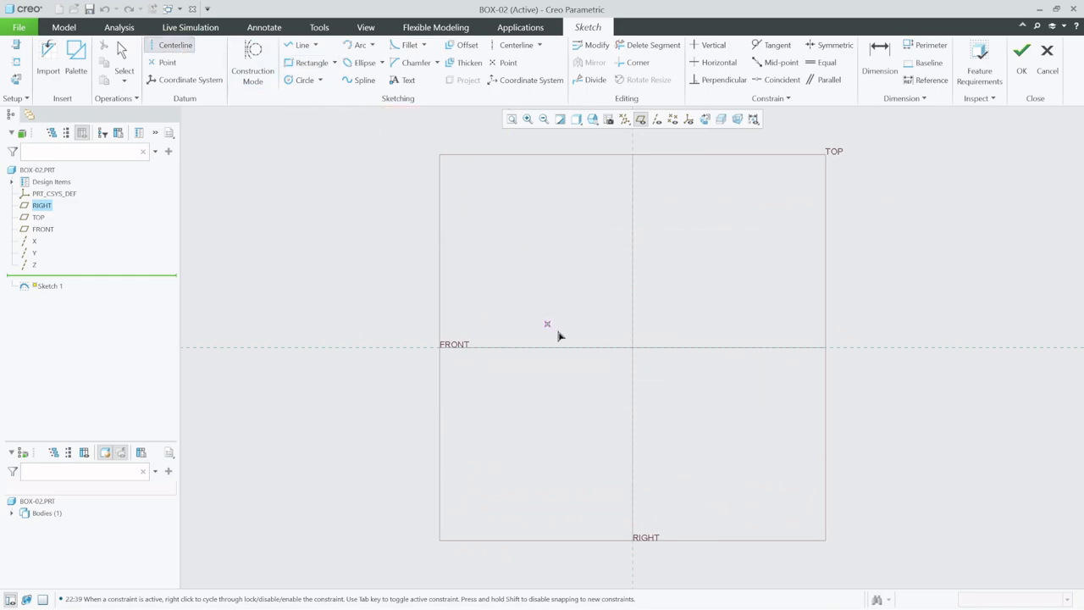
{"action": "left_click", "coordinate": [632, 348]}
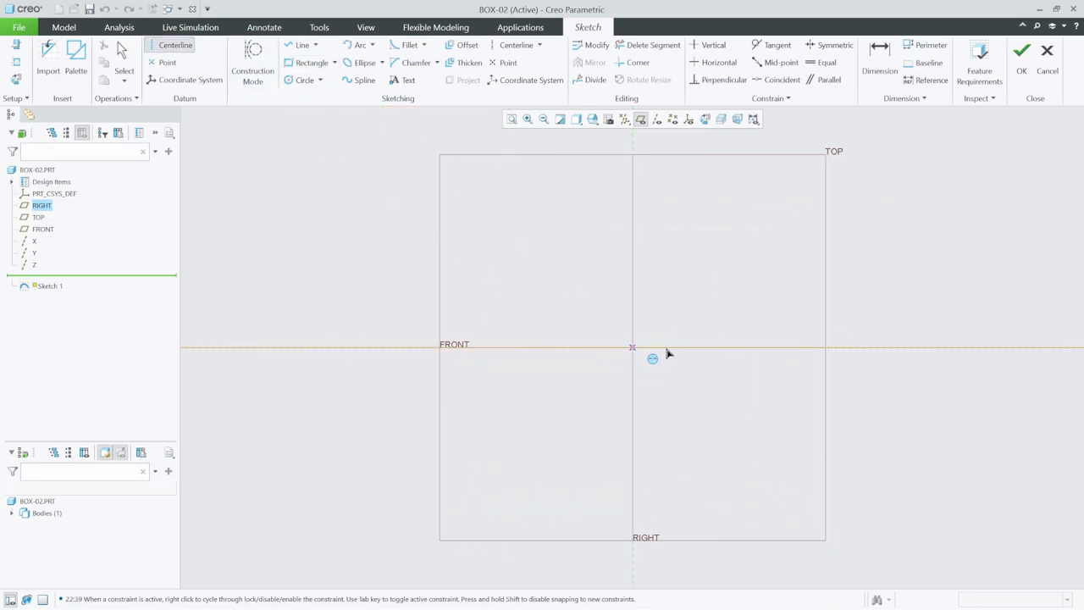
{"action": "left_click", "coordinate": [639, 289]}
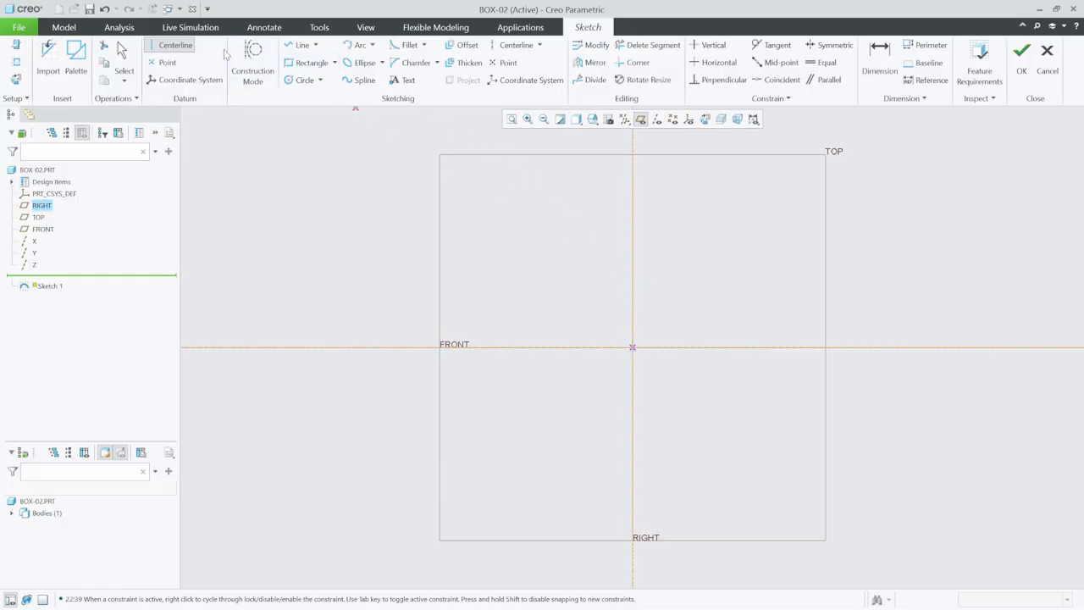
Step: Sketch a rectangle about 214 mm high, symmetric about both centerlines
{"action": "left_click", "coordinate": [306, 63]}
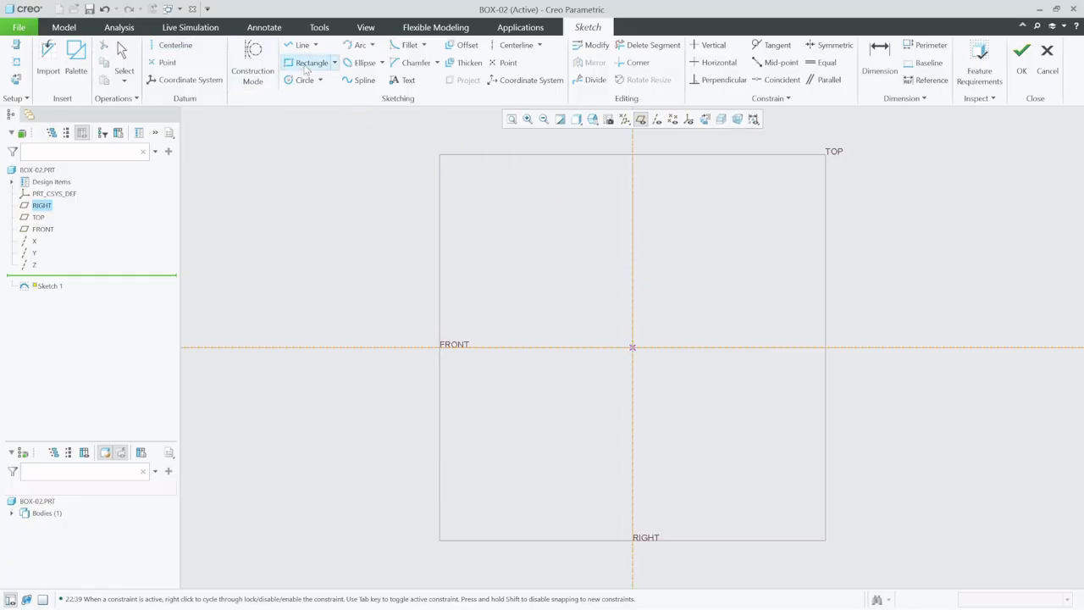
{"action": "left_click", "coordinate": [512, 267]}
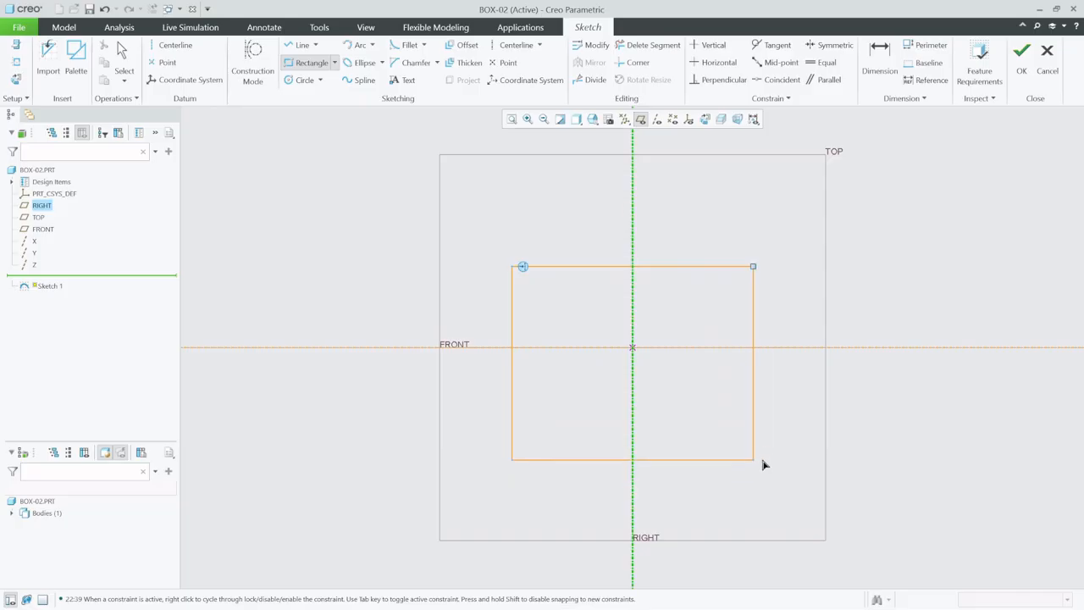
{"action": "left_click", "coordinate": [764, 431]}
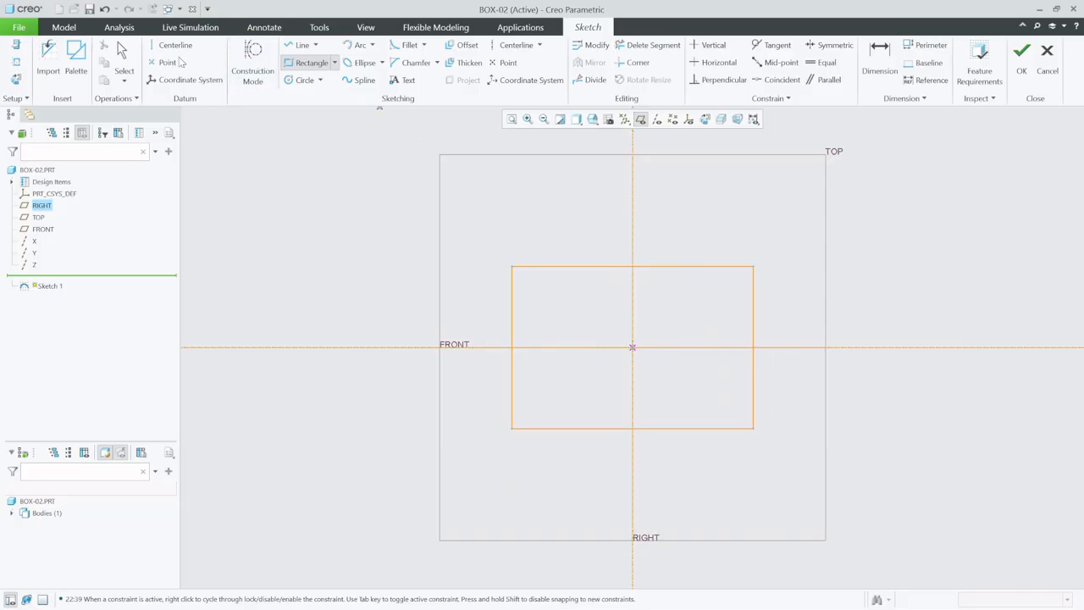
{"action": "left_click", "coordinate": [127, 53]}
Step: Set the rectangle's width and height to 500 mm and finish the sketch
{"action": "double_click", "coordinate": [599, 250]}
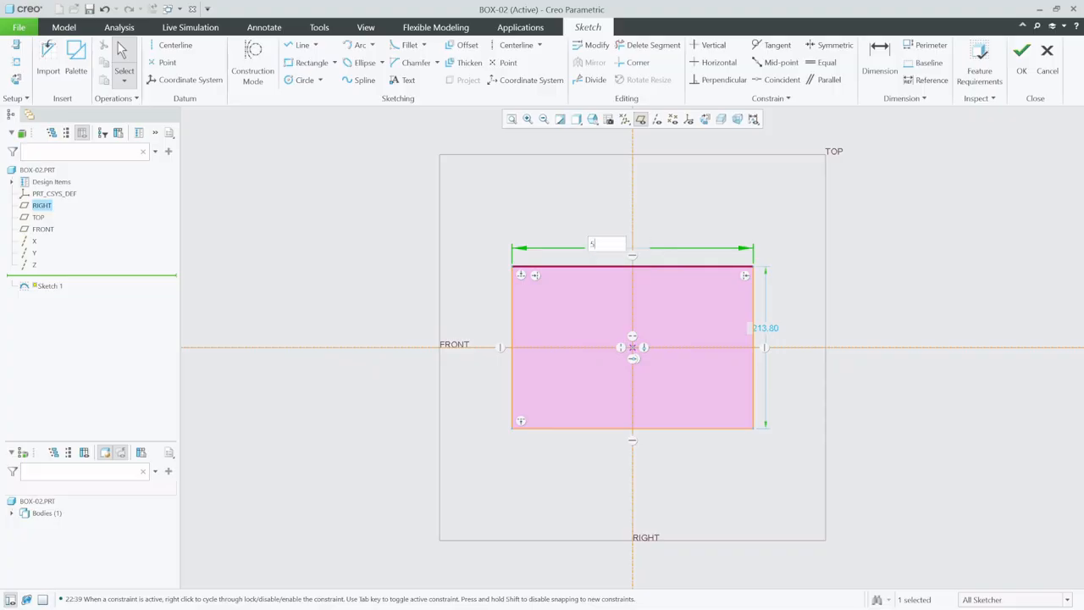
{"action": "key", "text": "Return"}
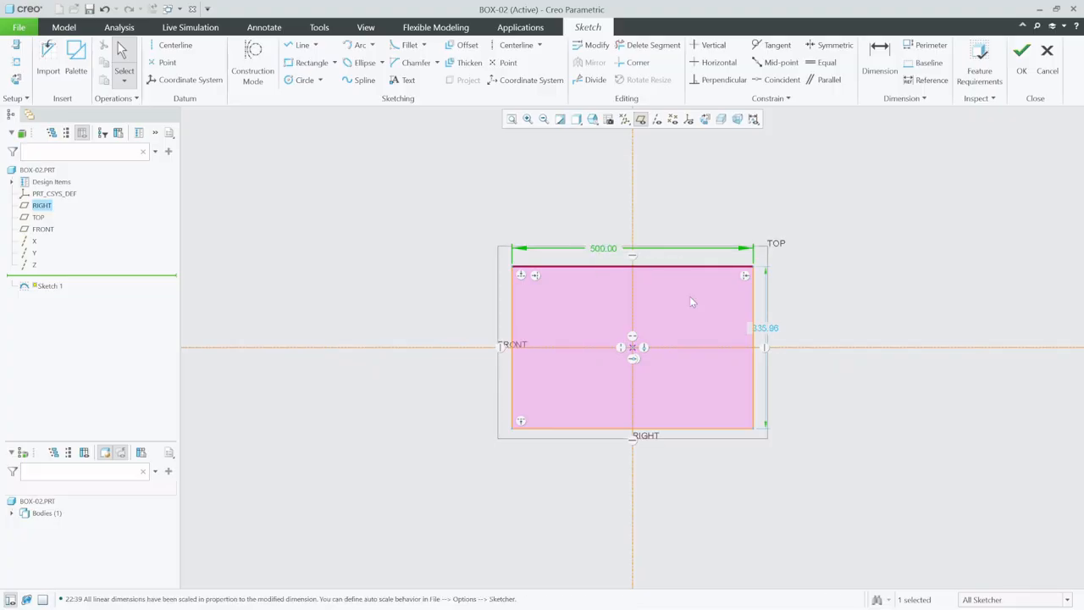
{"action": "double_click", "coordinate": [773, 328]}
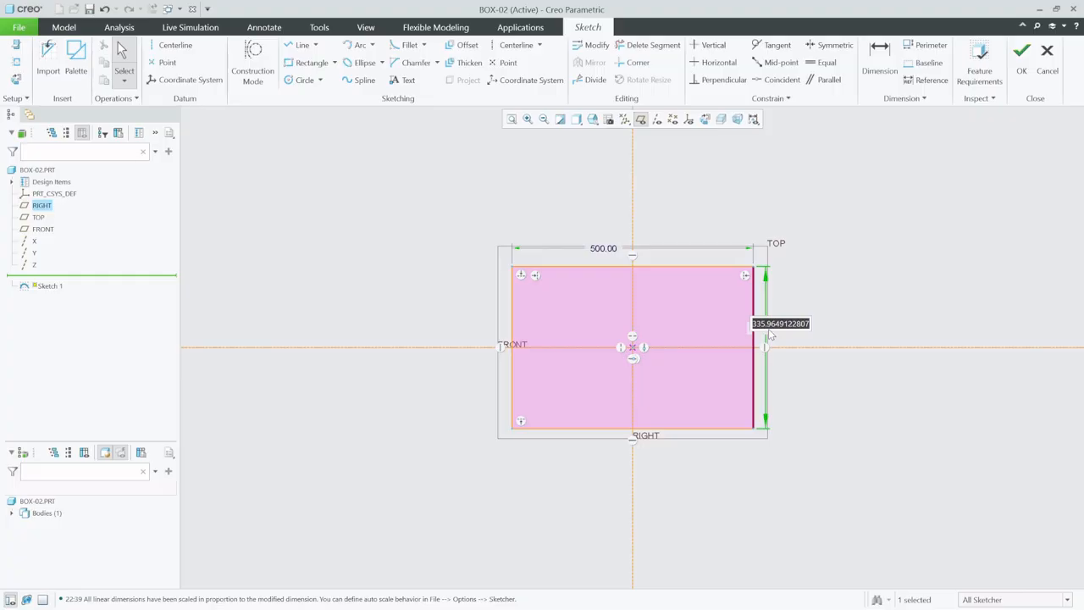
{"action": "type", "text": "500"}
{"action": "key", "text": "Return"}
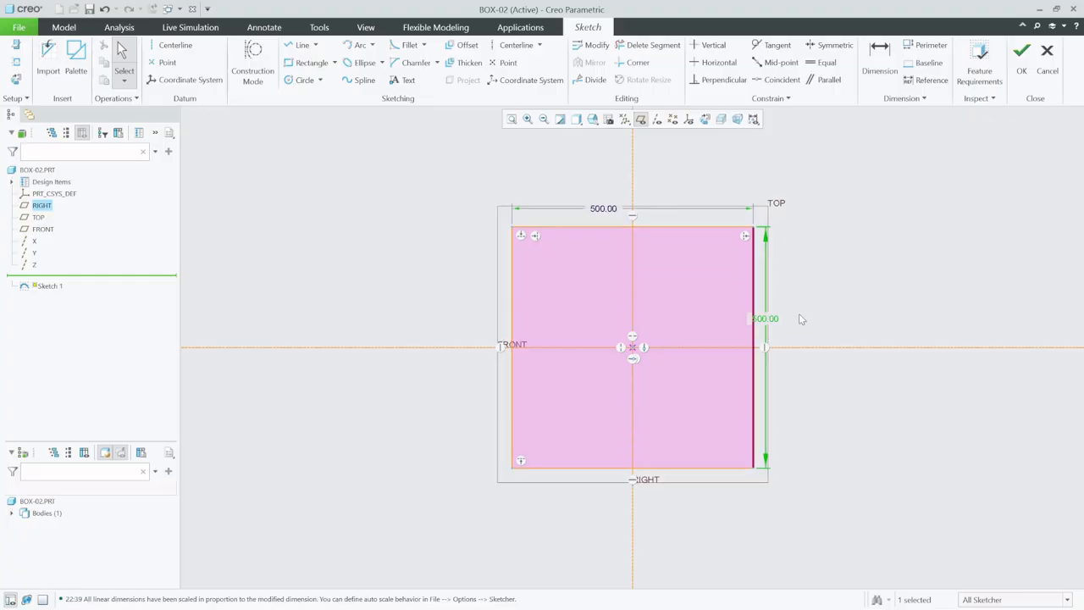
{"action": "left_click", "coordinate": [1022, 58]}
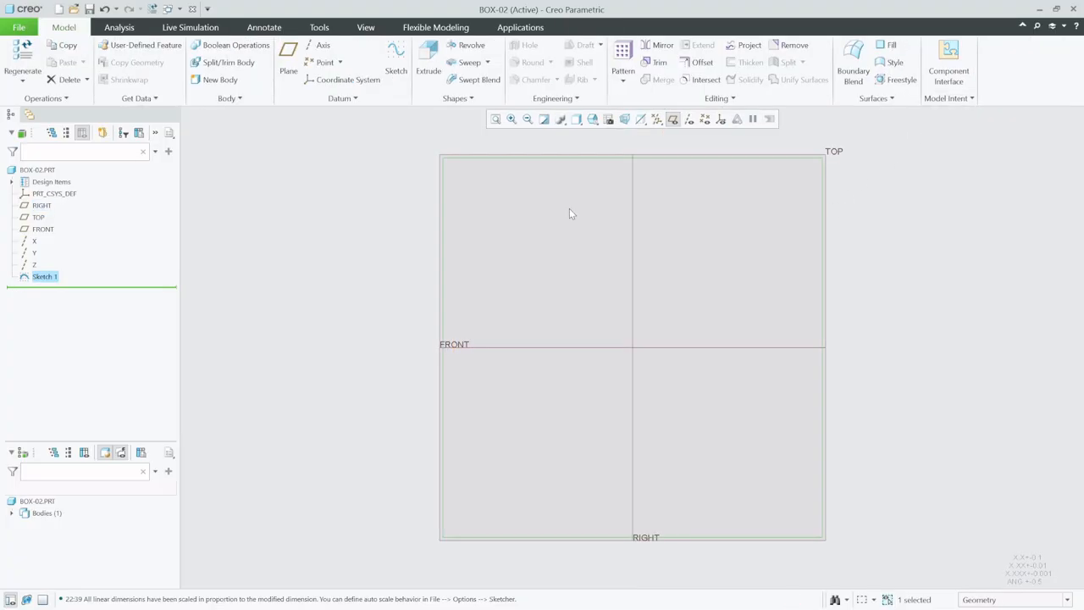
Step: Extrude the square sketch as a solid with a depth of 30 mm
{"action": "left_click", "coordinate": [428, 61]}
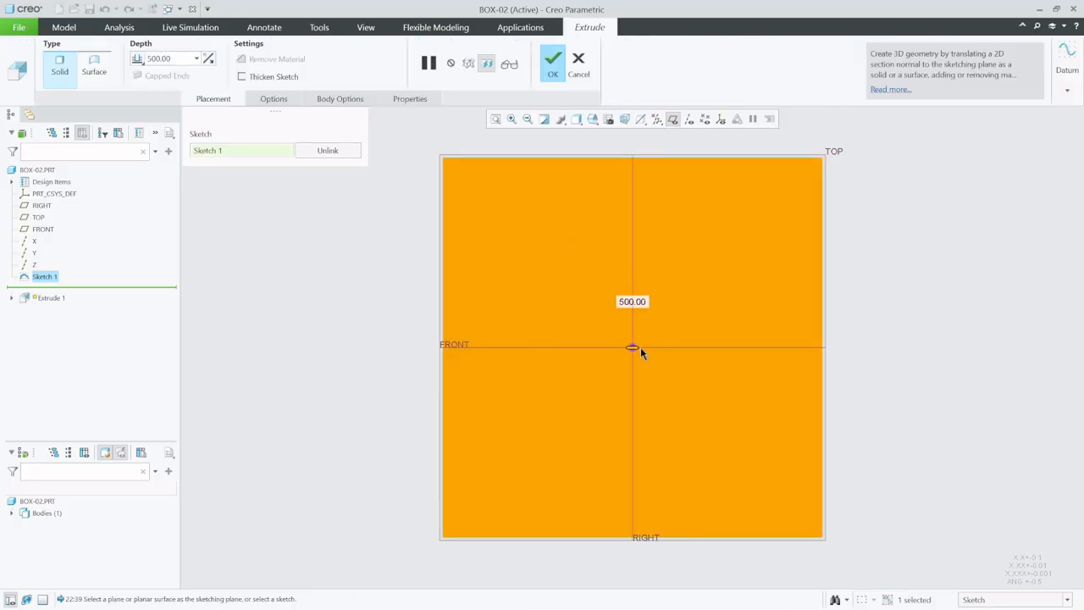
{"action": "middle_click_drag", "start_coordinate": [640, 348], "coordinate": [637, 291]}
{"action": "scroll", "coordinate": [606, 515], "scroll_direction": "up", "scroll_amount": 3}
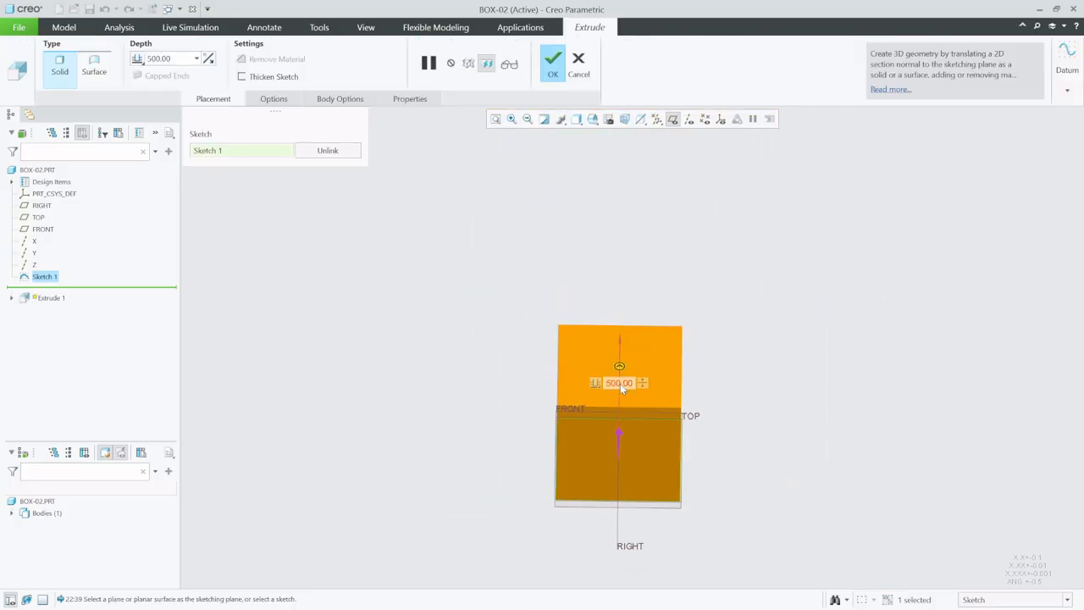
{"action": "type", "text": "30"}
{"action": "key", "text": "Return"}
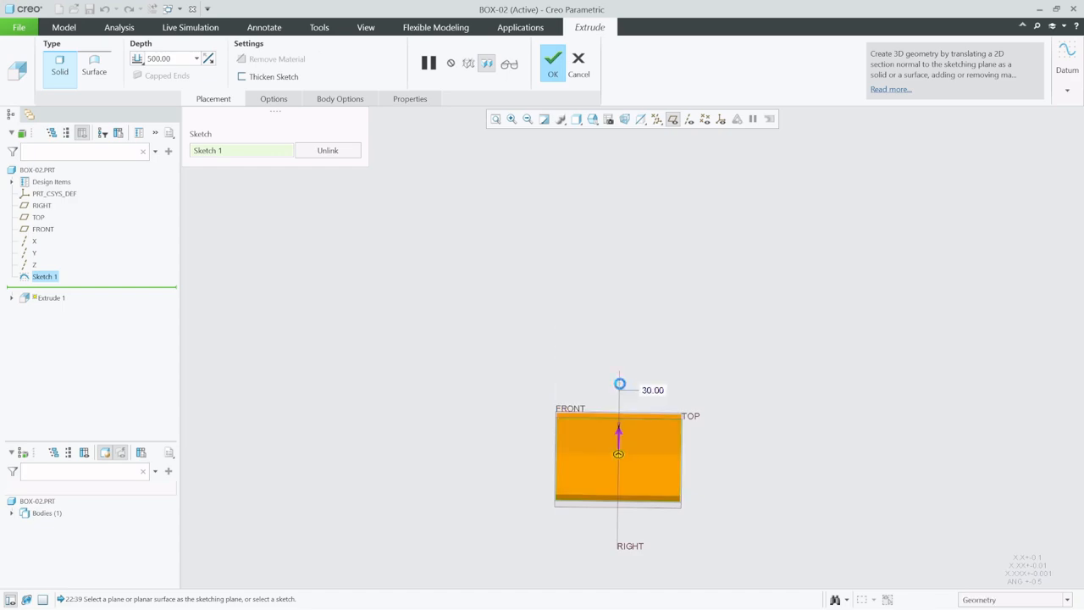
{"action": "middle_click", "coordinate": [608, 485]}
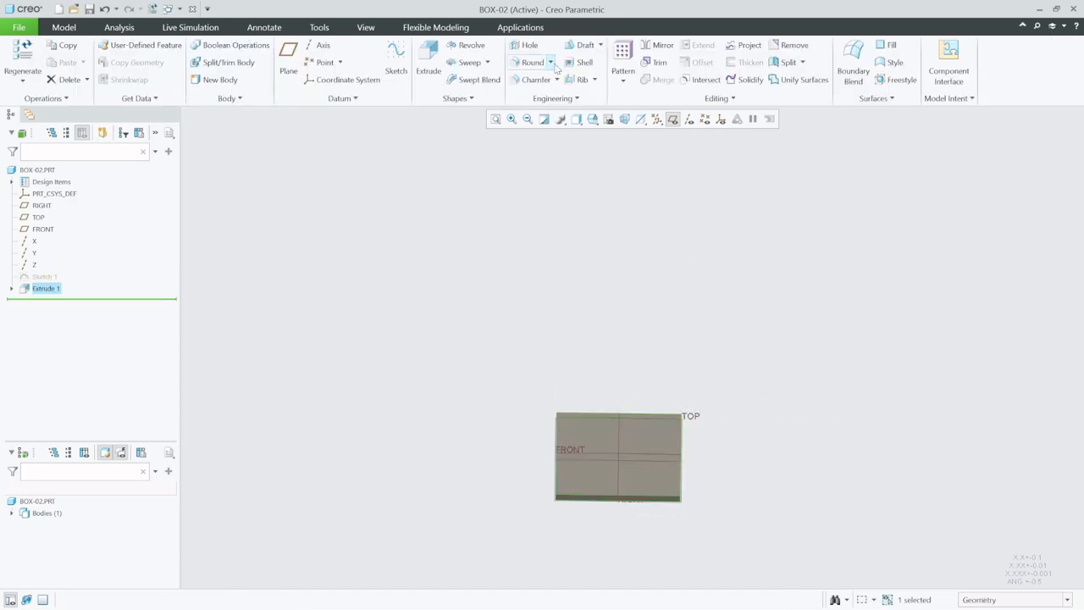
Step: Start converting the plate to sheet metal with the Shell type and choose its upper face as the removed surface
{"action": "scroll", "coordinate": [598, 486], "scroll_direction": "down", "scroll_amount": 5}
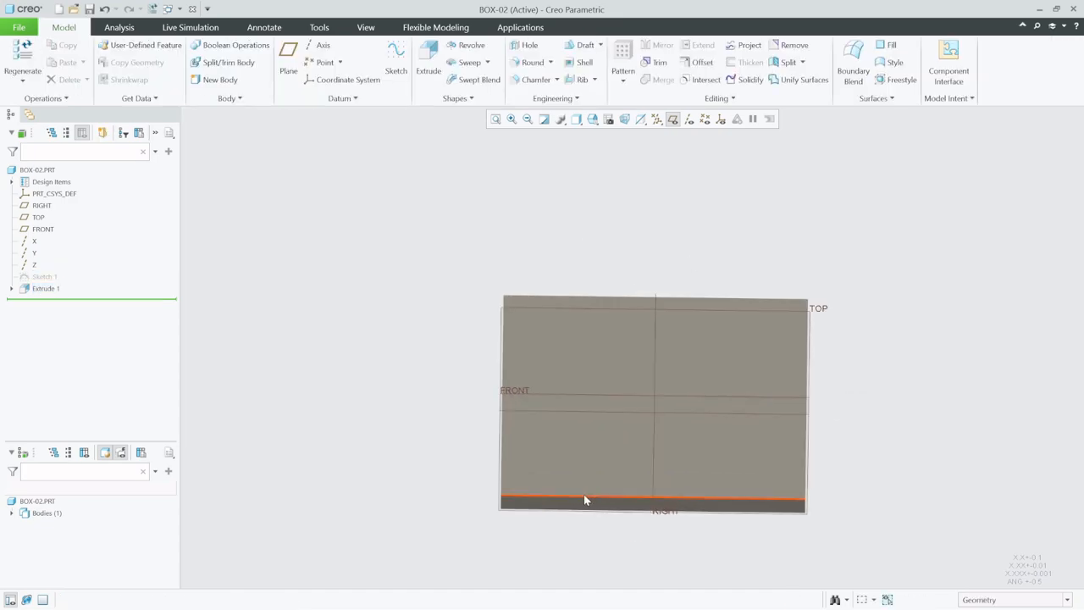
{"action": "mouse_move", "coordinate": [585, 496]}
{"action": "middle_mouse_down"}
{"action": "mouse_move", "coordinate": [505, 462]}
{"action": "mouse_move", "coordinate": [537, 383]}
{"action": "mouse_move", "coordinate": [482, 413]}
{"action": "middle_mouse_up"}
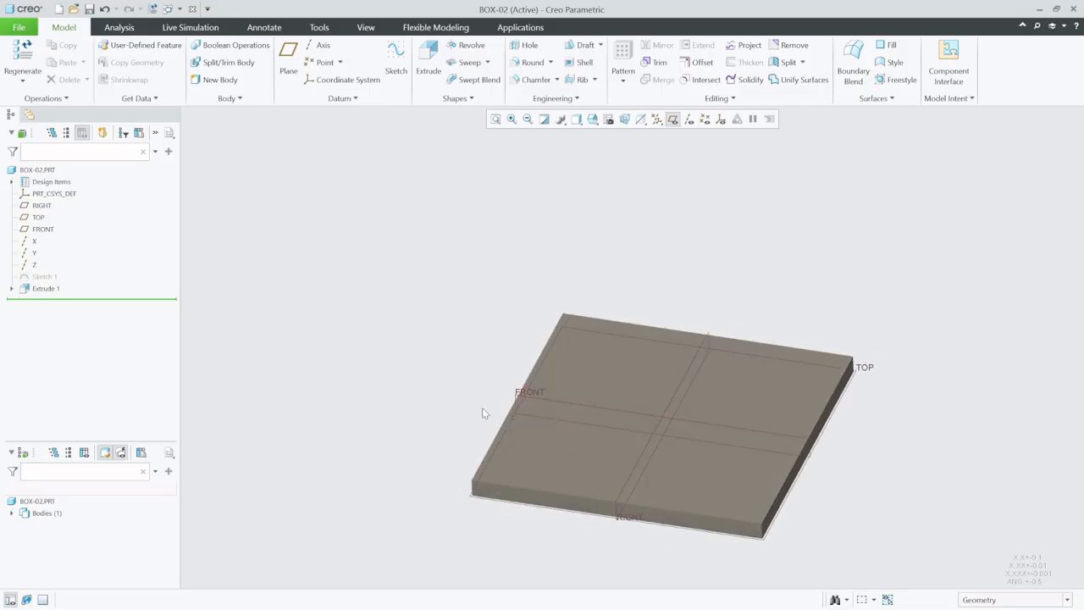
{"action": "left_click", "coordinate": [46, 98]}
{"action": "left_click", "coordinate": [78, 324]}
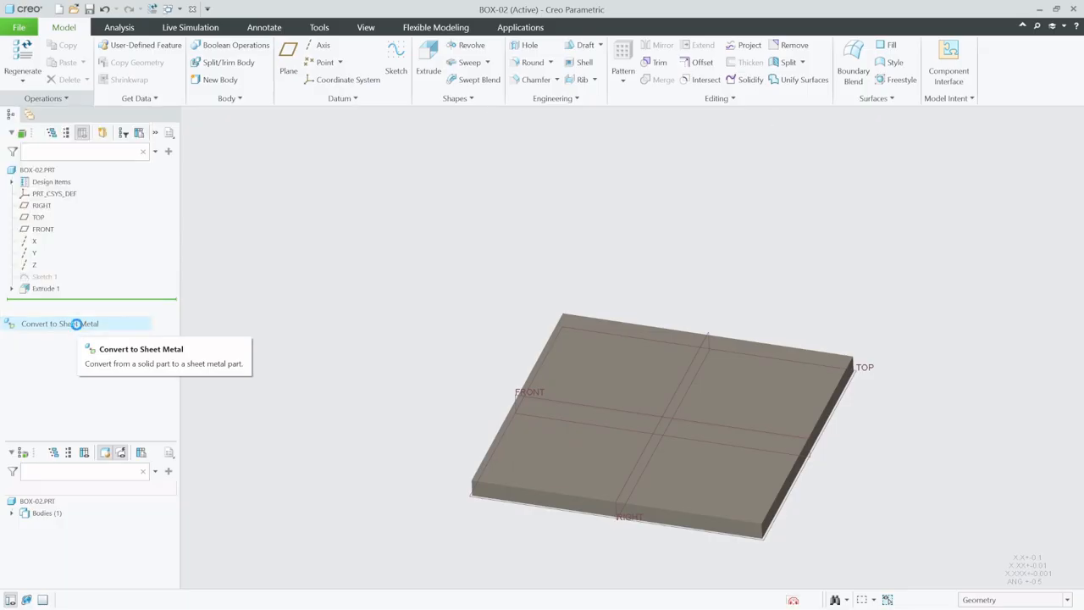
{"action": "left_click", "coordinate": [94, 67]}
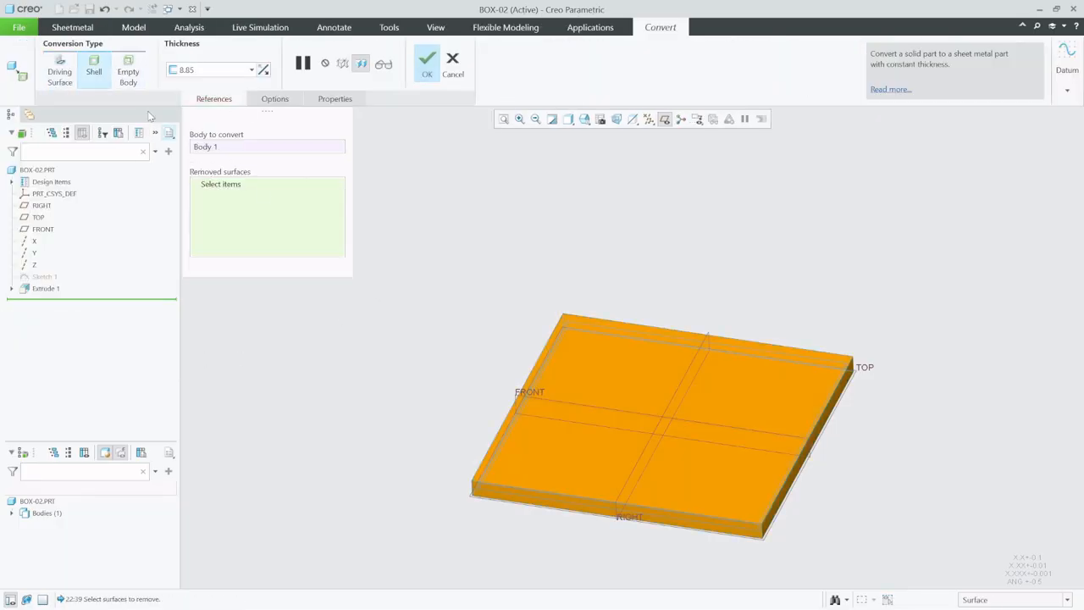
{"action": "scroll", "coordinate": [551, 441], "scroll_direction": "up", "scroll_amount": 3}
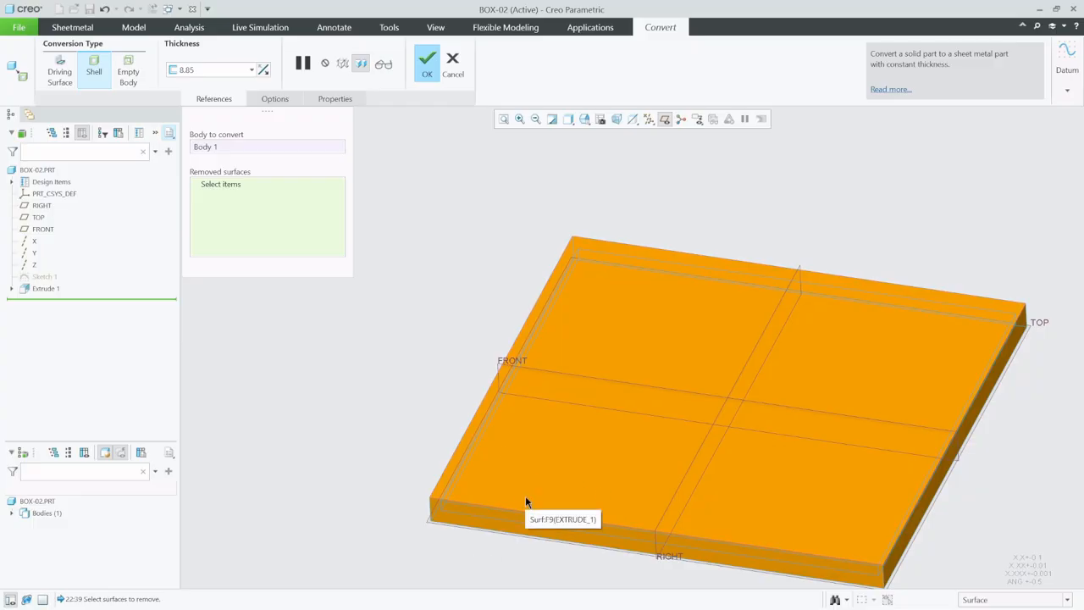
{"action": "left_click", "coordinate": [564, 464]}
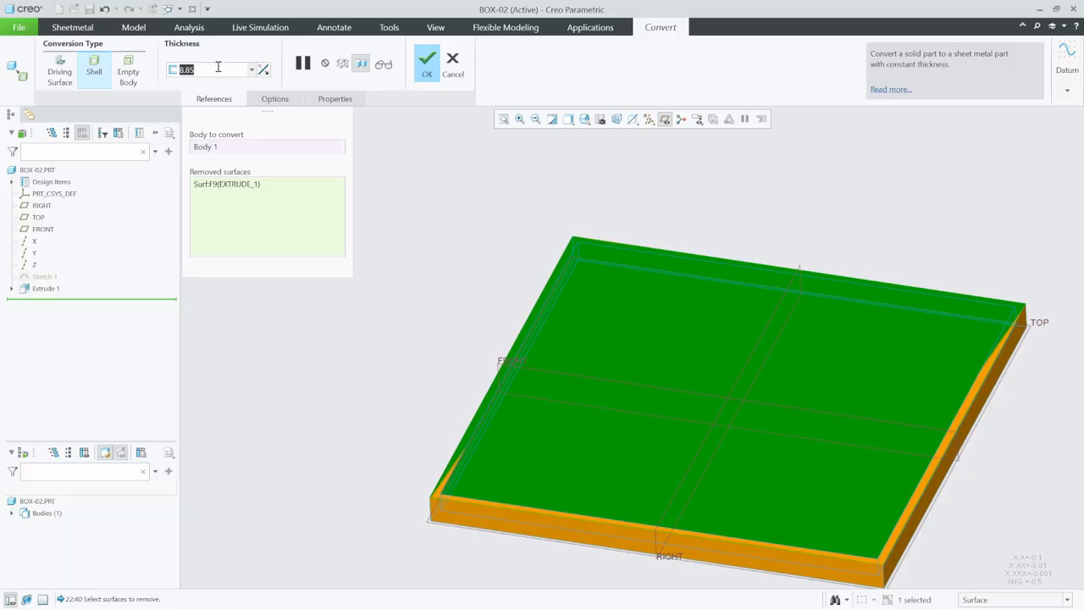
Step: Set the wall thickness to 2 mm and complete the sheet metal conversion
{"action": "type", "text": "2"}
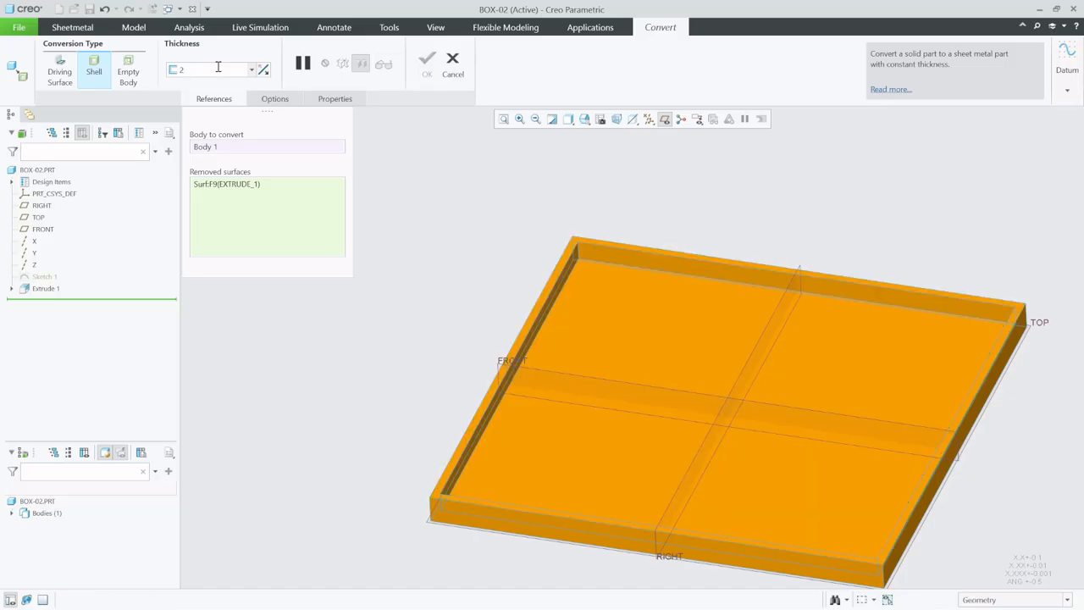
{"action": "key", "text": "Return"}
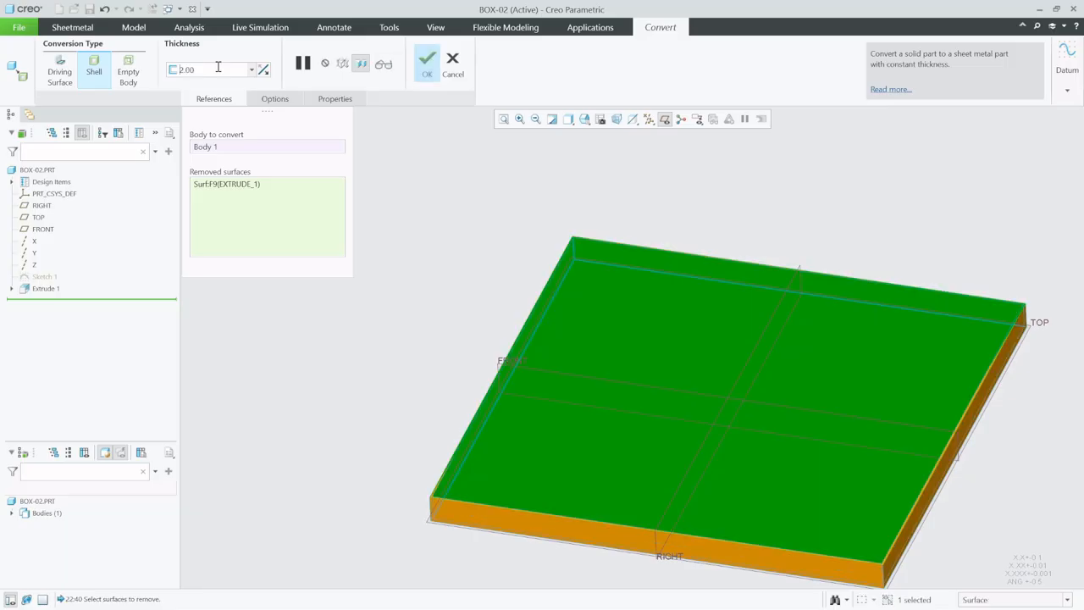
{"action": "left_click", "coordinate": [431, 72]}
{"action": "middle_click_drag", "start_coordinate": [568, 335], "coordinate": [538, 356]}
{"action": "scroll", "coordinate": [365, 348], "scroll_direction": "up", "scroll_amount": 2}
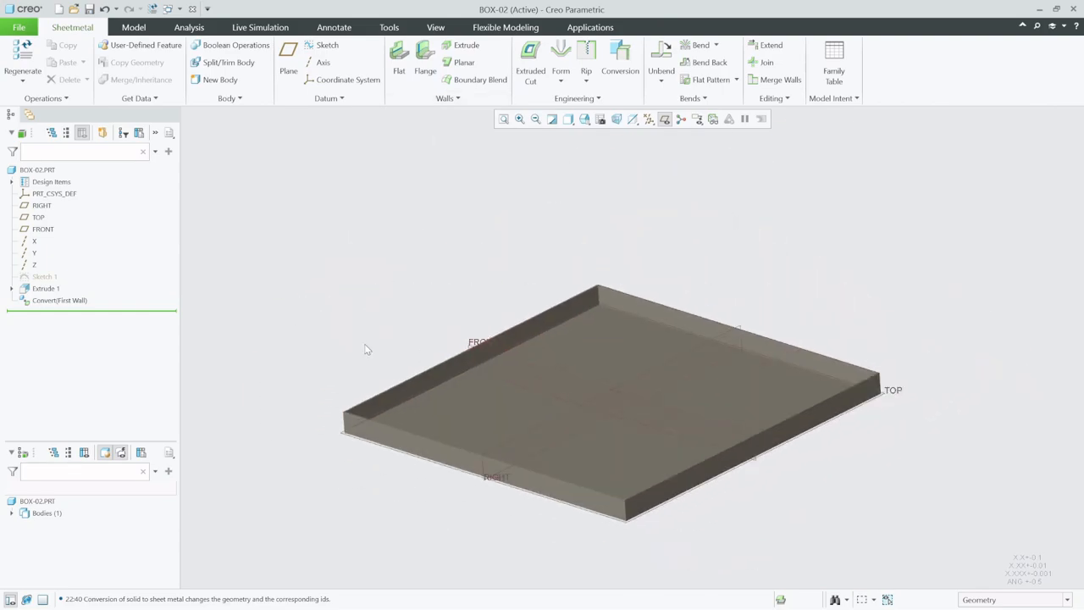
Step: Hide the datum planes in the view of the converted tray
{"action": "scroll", "coordinate": [576, 434], "scroll_direction": "down", "scroll_amount": 1}
{"action": "scroll", "coordinate": [478, 440], "scroll_direction": "down", "scroll_amount": 2}
{"action": "scroll", "coordinate": [614, 425], "scroll_direction": "up", "scroll_amount": 2}
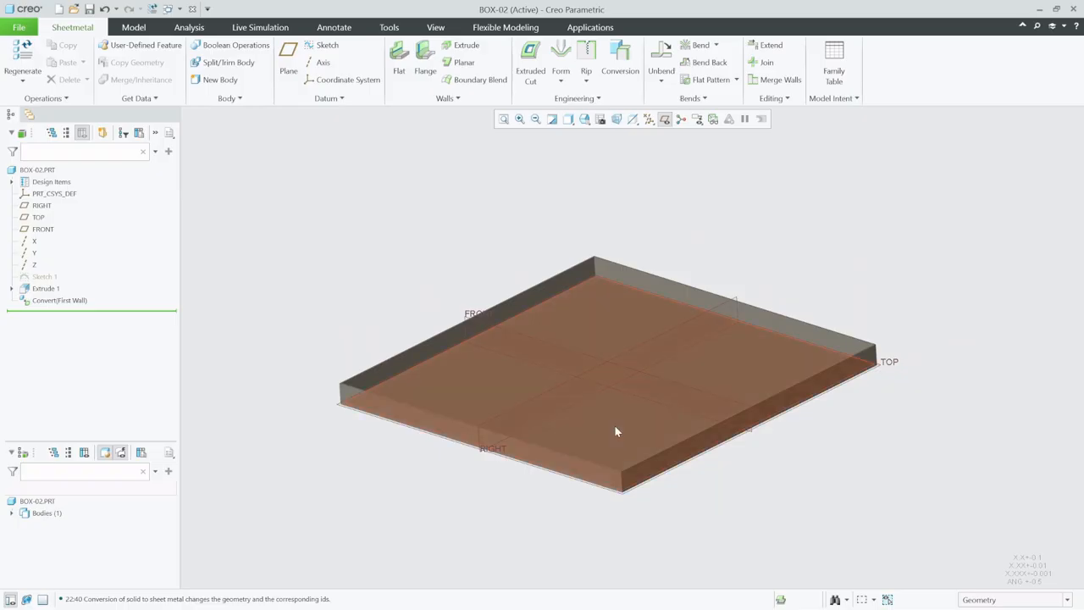
{"action": "left_click", "coordinate": [666, 119]}
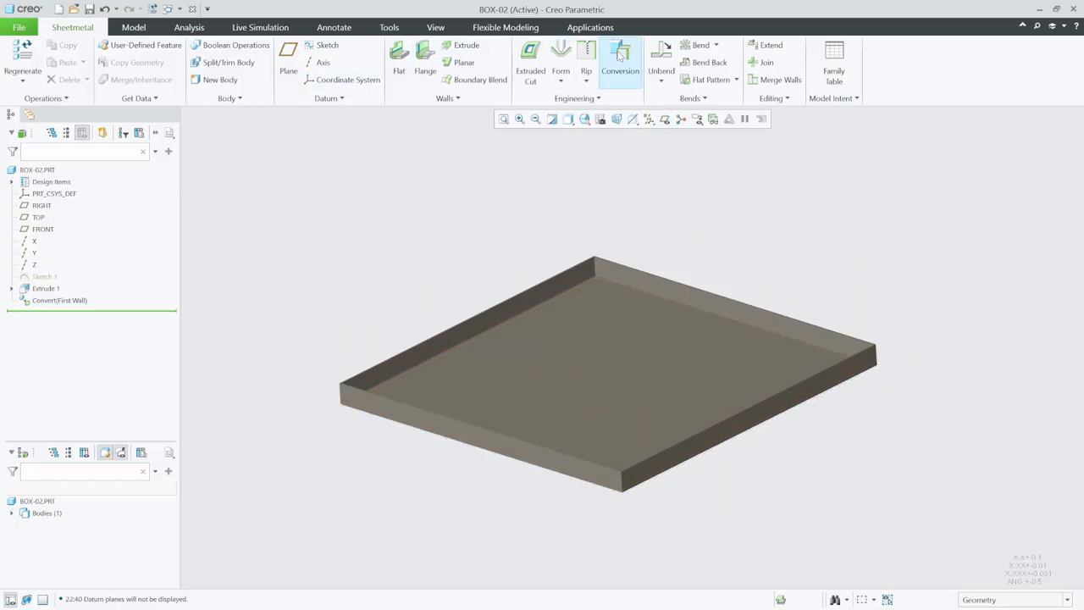
Step: Start a Conversion and add edge bends with an inside radius equal to the thickness along the tray floor's four outer edges
{"action": "left_click", "coordinate": [620, 56]}
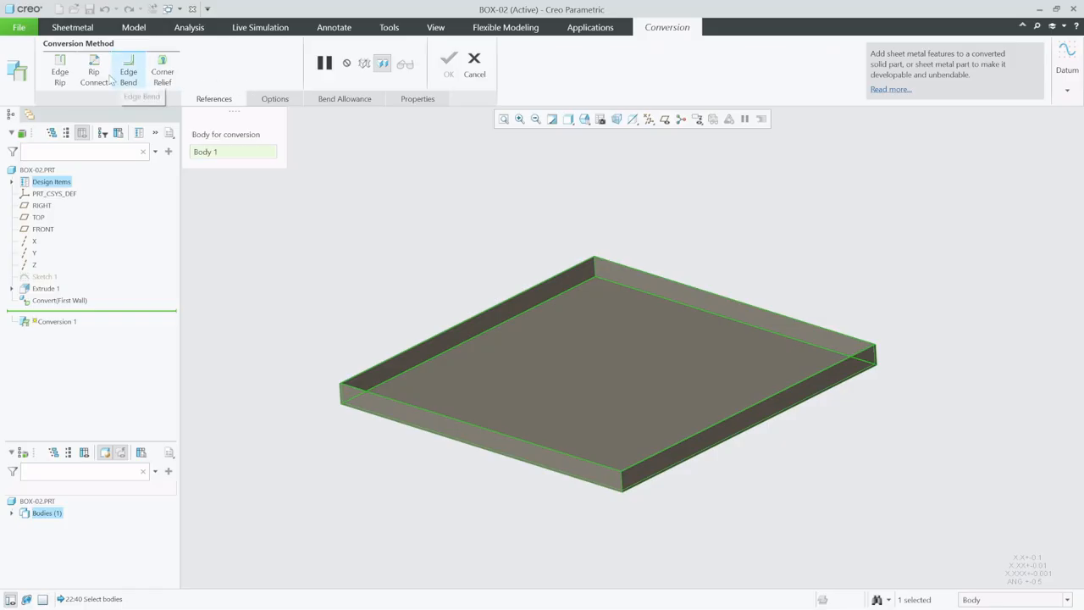
{"action": "left_click", "coordinate": [129, 71]}
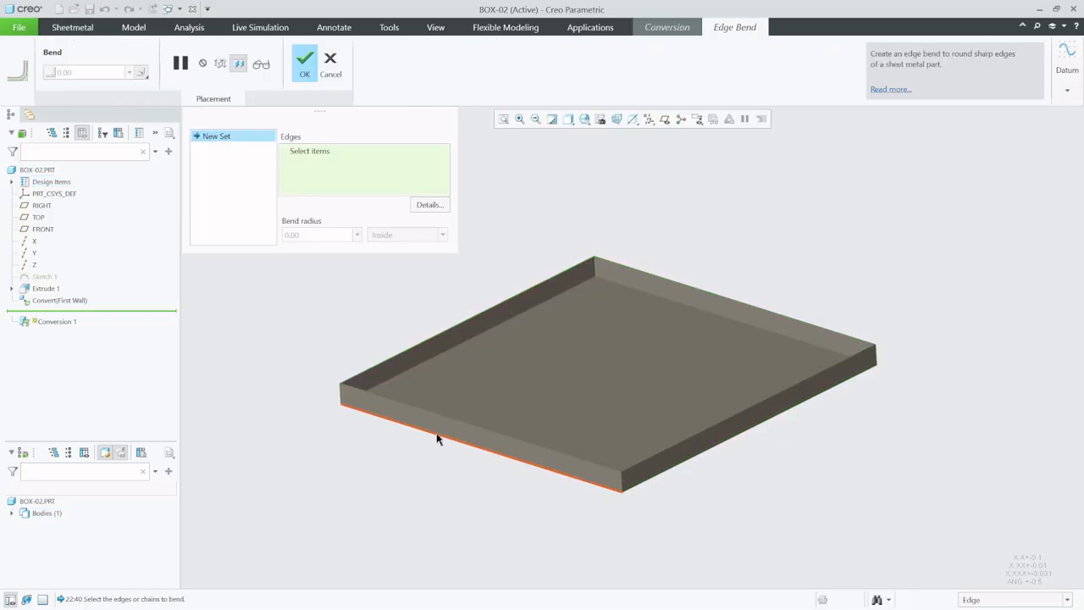
{"action": "left_click", "coordinate": [520, 462]}
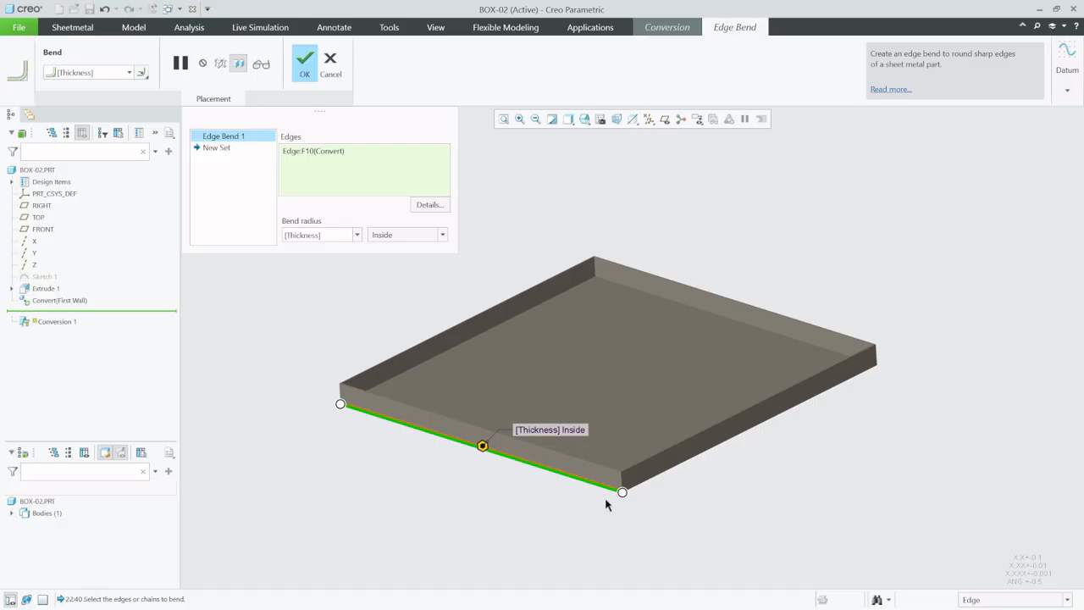
{"action": "left_click", "coordinate": [693, 462]}
{"action": "middle_click_drag", "start_coordinate": [719, 450], "coordinate": [614, 502]}
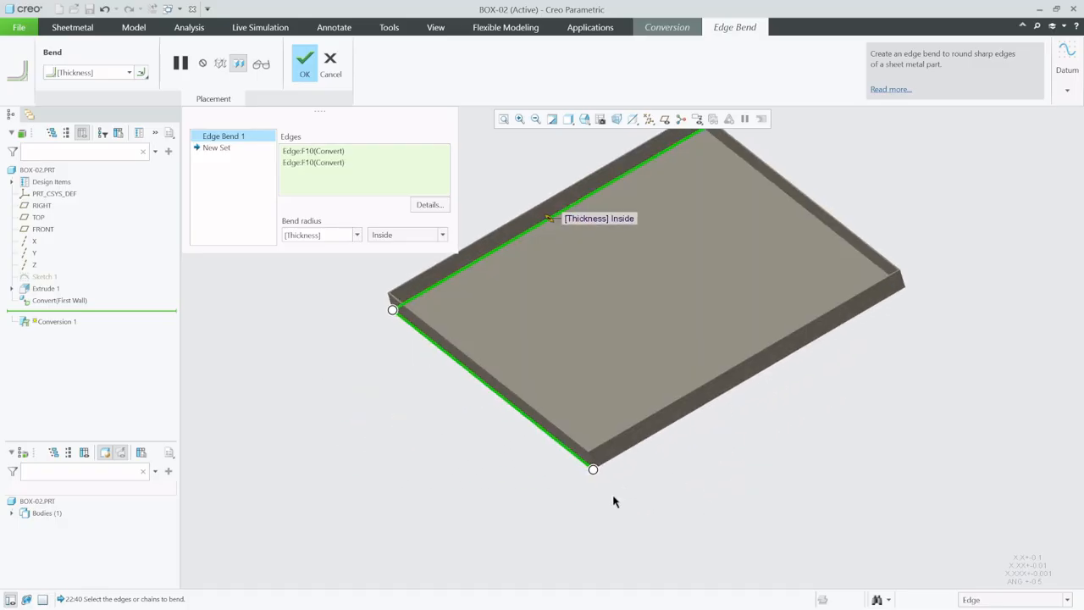
{"action": "left_click", "coordinate": [644, 439]}
{"action": "middle_click_drag", "start_coordinate": [690, 455], "coordinate": [575, 492]}
{"action": "left_click", "coordinate": [750, 509]}
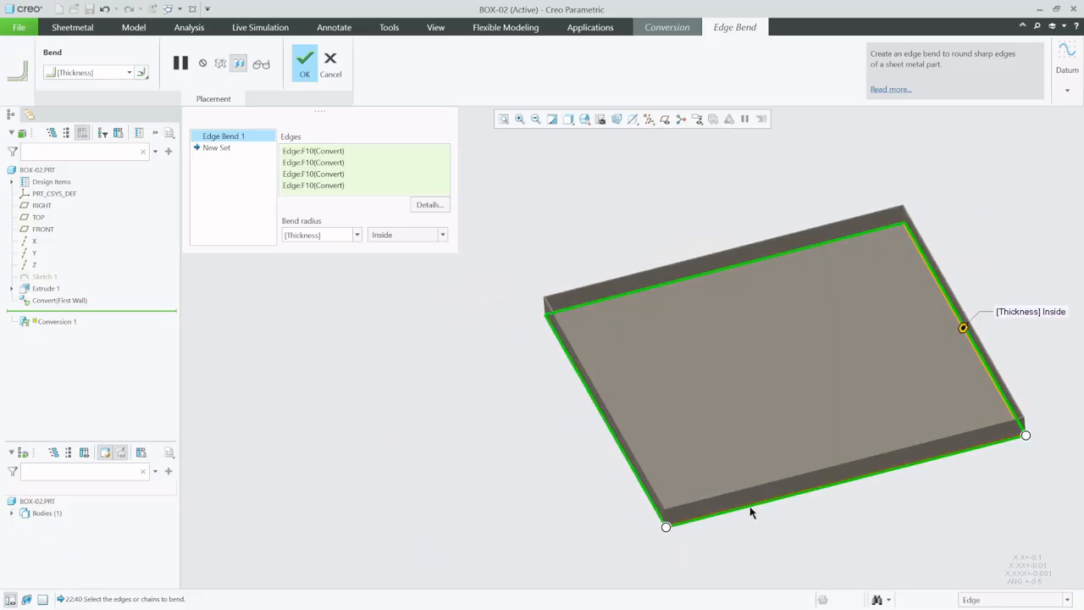
{"action": "middle_click_drag", "start_coordinate": [750, 511], "coordinate": [492, 510]}
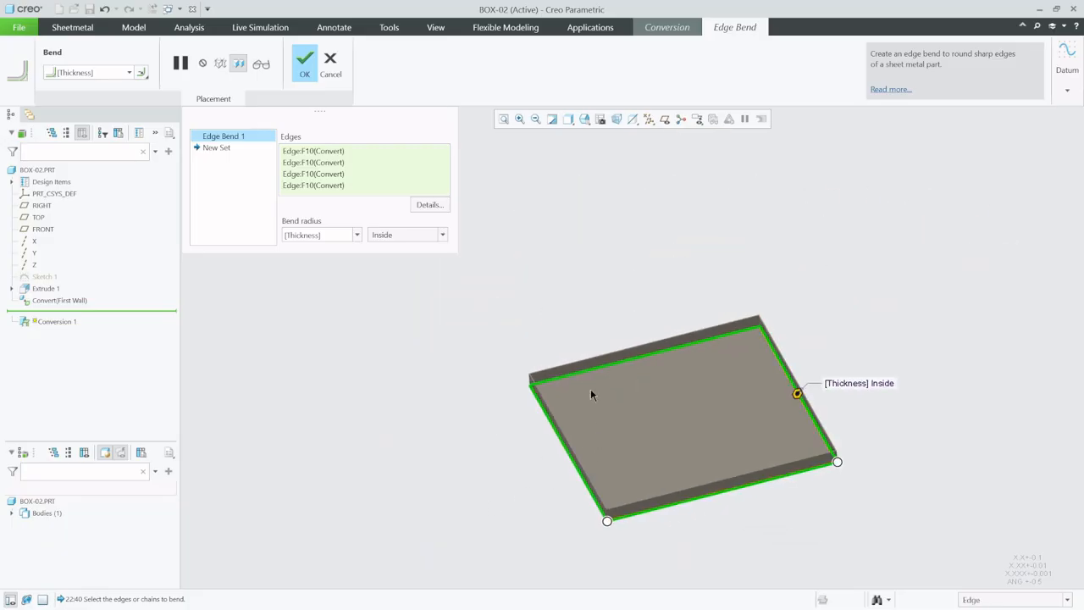
{"action": "middle_click", "coordinate": [538, 277]}
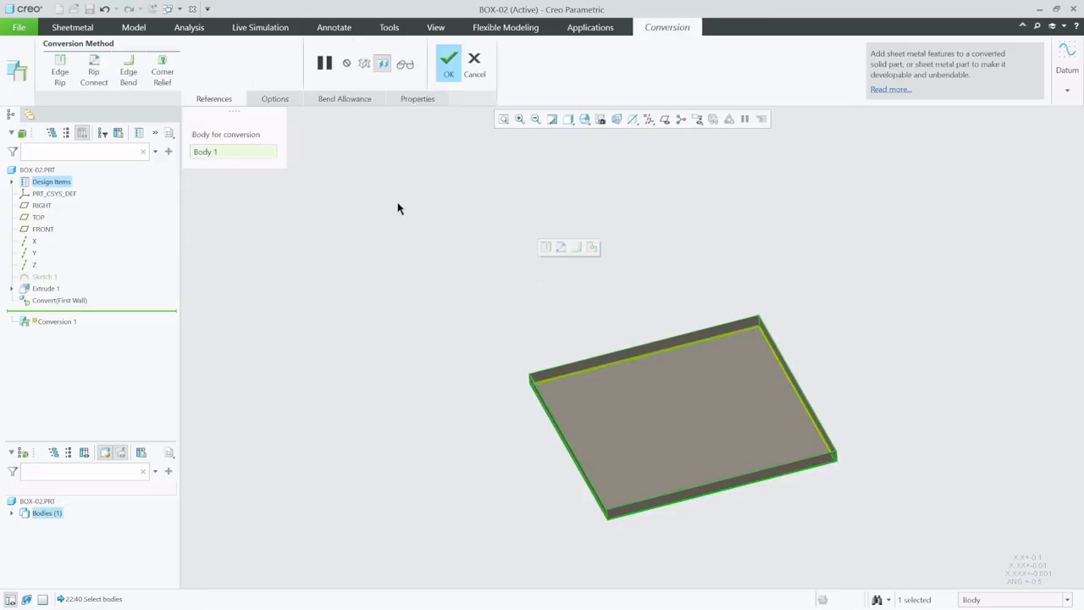
Step: Add an edge rip with an open seam on one vertical corner edge and complete the conversion
{"action": "left_click", "coordinate": [60, 69]}
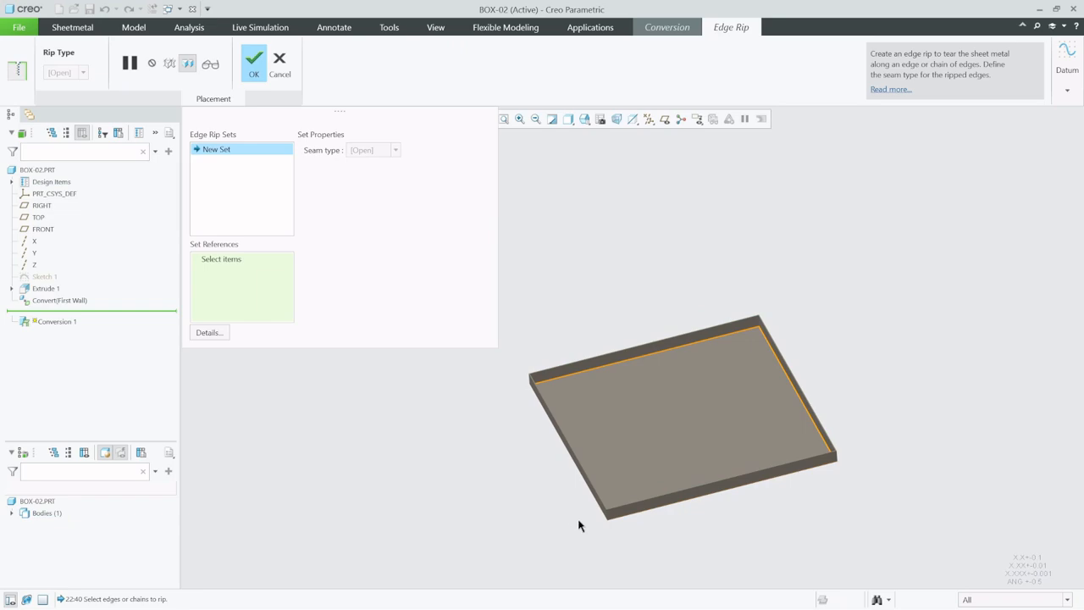
{"action": "scroll", "coordinate": [612, 530], "scroll_direction": "down", "scroll_amount": 5}
{"action": "left_click", "coordinate": [612, 474]}
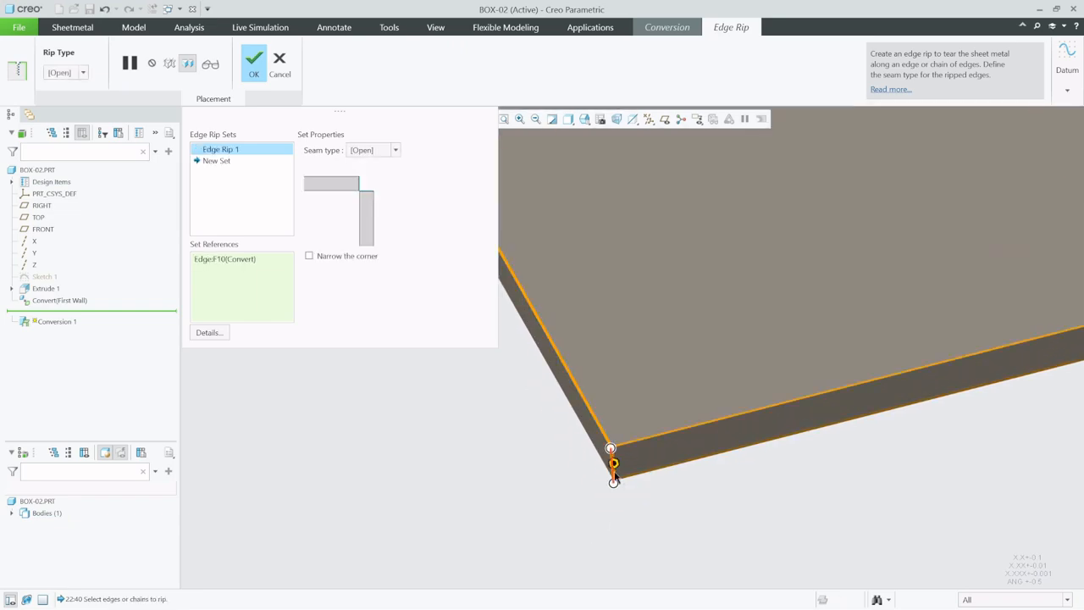
{"action": "scroll", "coordinate": [613, 471], "scroll_direction": "down", "scroll_amount": 1}
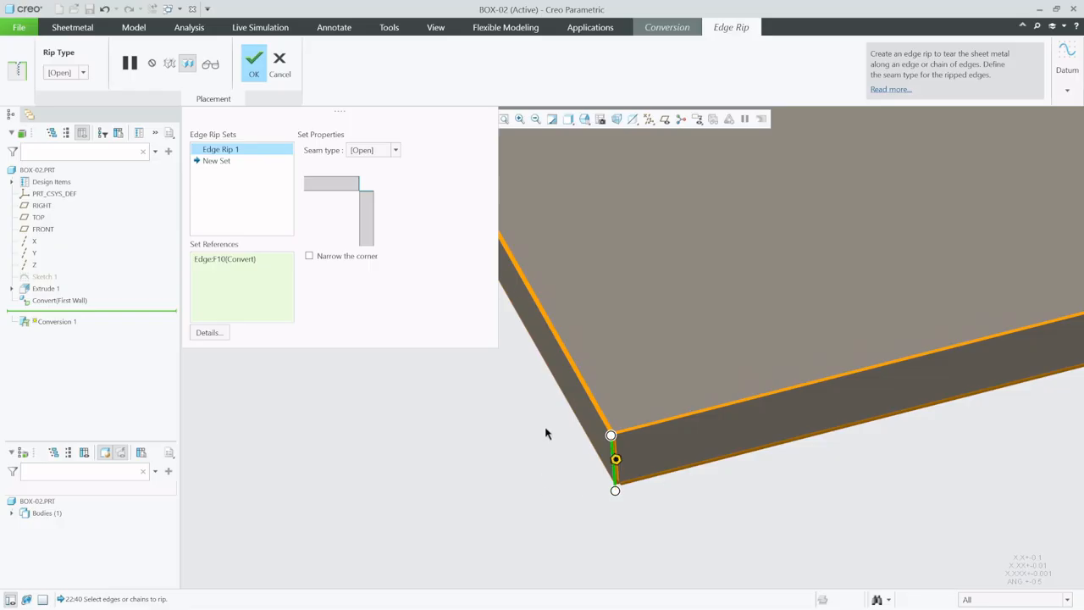
{"action": "left_click", "coordinate": [256, 59]}
{"action": "scroll", "coordinate": [483, 413], "scroll_direction": "up", "scroll_amount": 1}
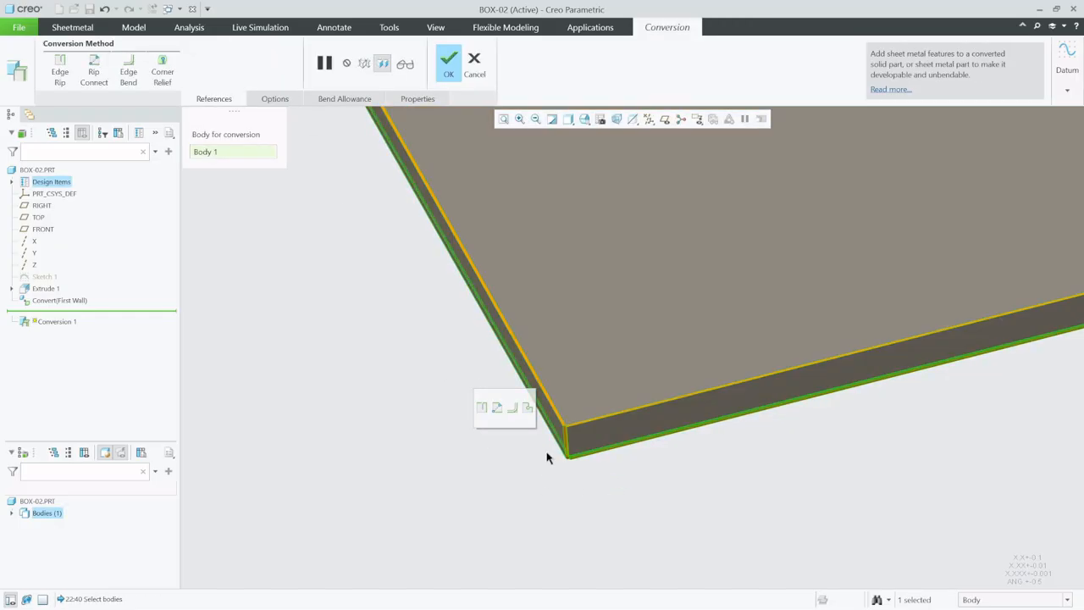
{"action": "middle_click", "coordinate": [489, 471]}
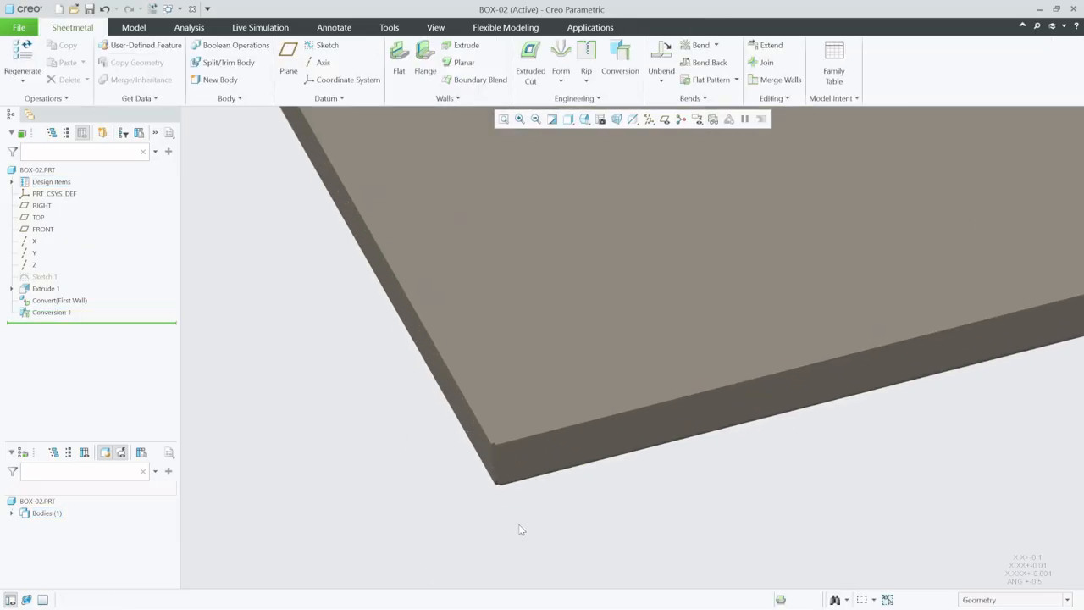
Step: Examine the tray's four corners to compare the ripped corner with the other three
{"action": "scroll", "coordinate": [500, 487], "scroll_direction": "down", "scroll_amount": 3}
{"action": "middle_click_drag", "start_coordinate": [516, 432], "coordinate": [547, 412]}
{"action": "scroll", "coordinate": [445, 506], "scroll_direction": "up", "scroll_amount": 3}
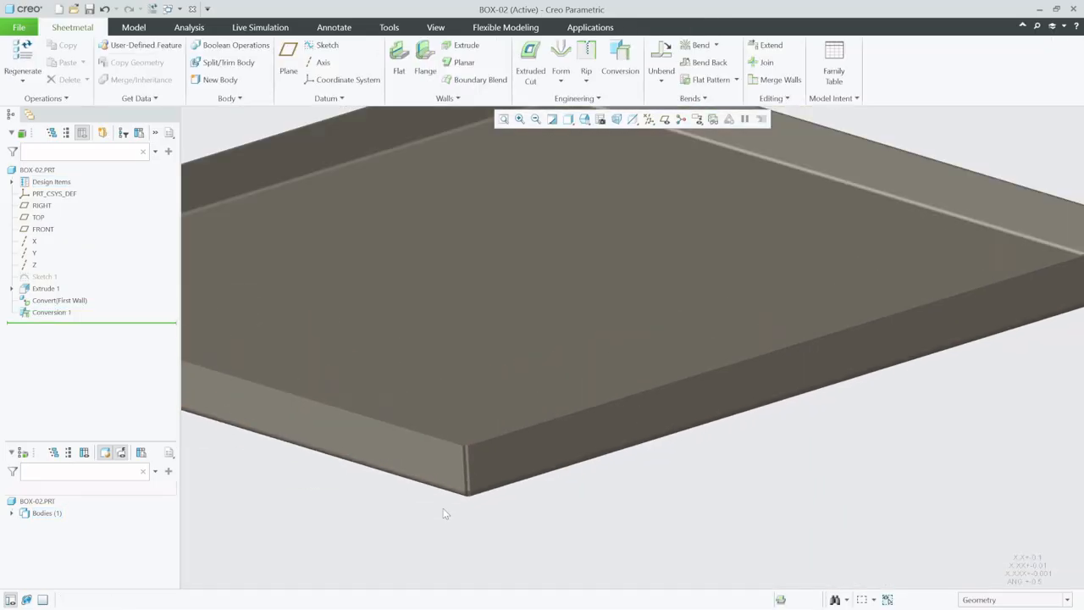
{"action": "scroll", "coordinate": [445, 513], "scroll_direction": "up", "scroll_amount": 2}
{"action": "scroll", "coordinate": [903, 353], "scroll_direction": "down", "scroll_amount": 3}
{"action": "middle_click_drag", "start_coordinate": [918, 351], "coordinate": [943, 346]}
{"action": "scroll", "coordinate": [936, 345], "scroll_direction": "up", "scroll_amount": 4}
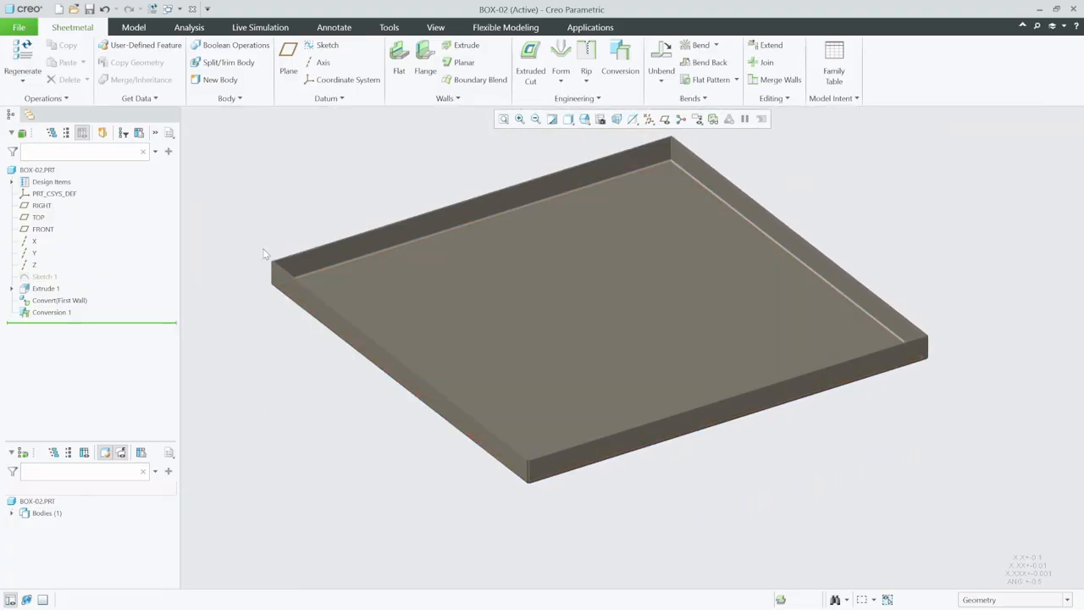
{"action": "scroll", "coordinate": [263, 252], "scroll_direction": "down", "scroll_amount": 4}
{"action": "scroll", "coordinate": [243, 354], "scroll_direction": "up", "scroll_amount": 1}
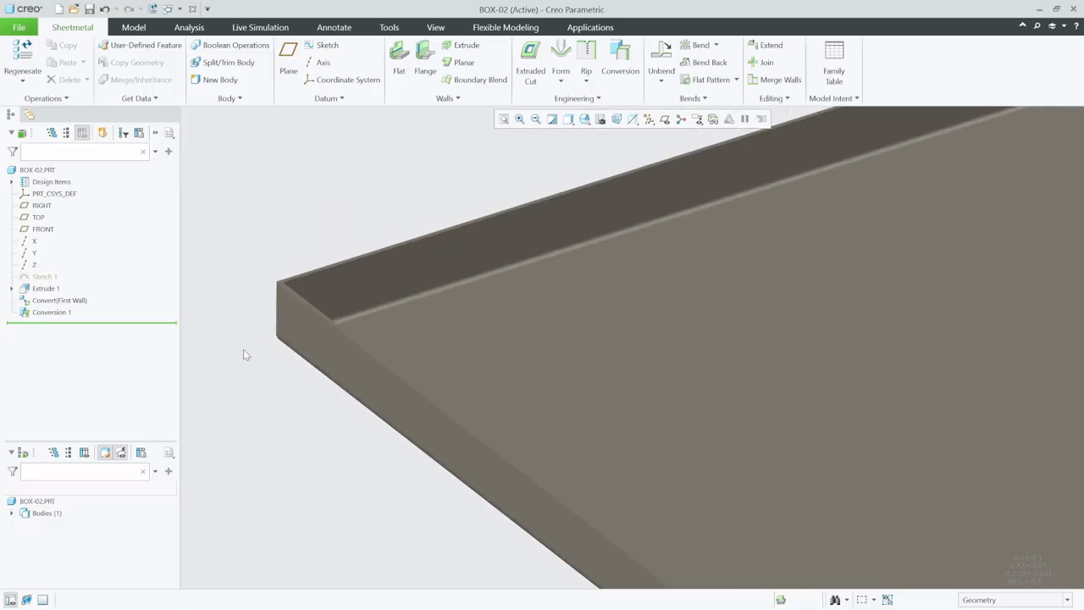
{"action": "scroll", "coordinate": [339, 322], "scroll_direction": "up", "scroll_amount": 3}
{"action": "scroll", "coordinate": [508, 301], "scroll_direction": "down", "scroll_amount": 5}
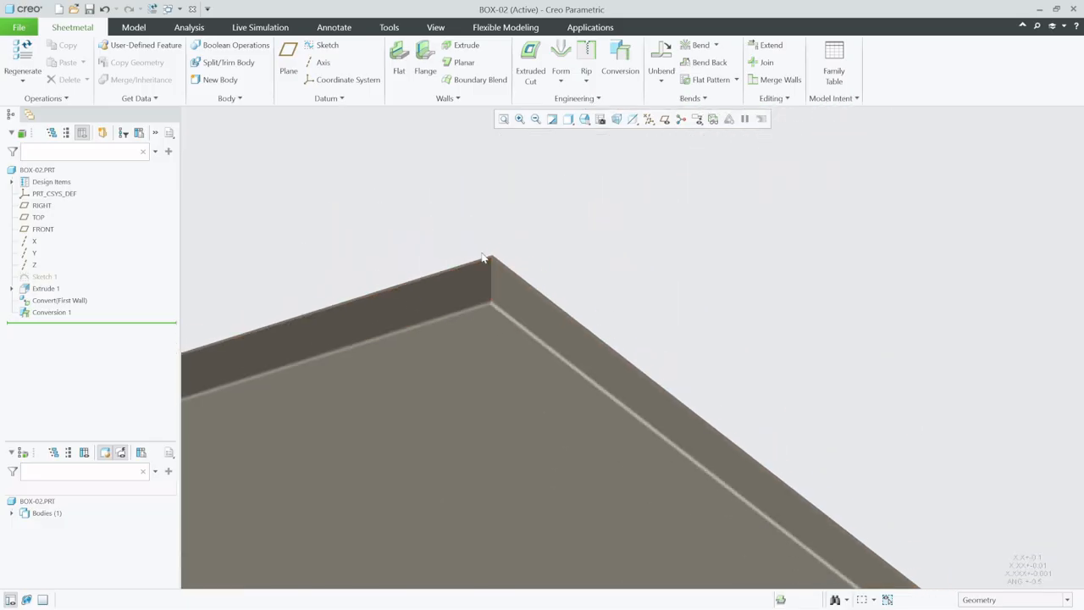
{"action": "scroll", "coordinate": [483, 257], "scroll_direction": "up", "scroll_amount": 4}
{"action": "scroll", "coordinate": [617, 360], "scroll_direction": "down", "scroll_amount": 4}
{"action": "scroll", "coordinate": [641, 363], "scroll_direction": "up", "scroll_amount": 3}
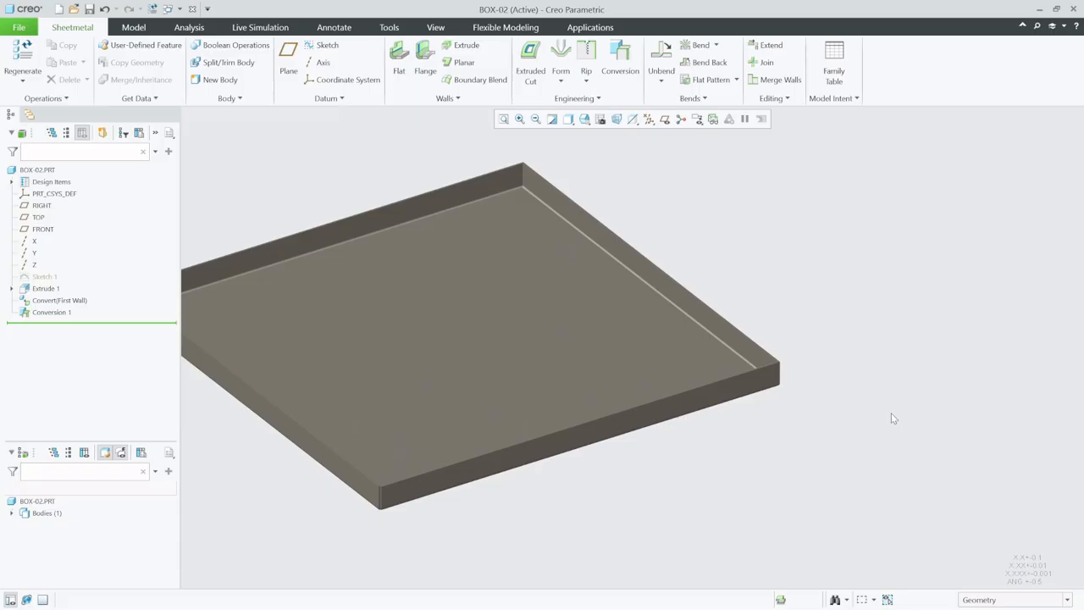
{"action": "scroll", "coordinate": [891, 419], "scroll_direction": "up", "scroll_amount": 2}
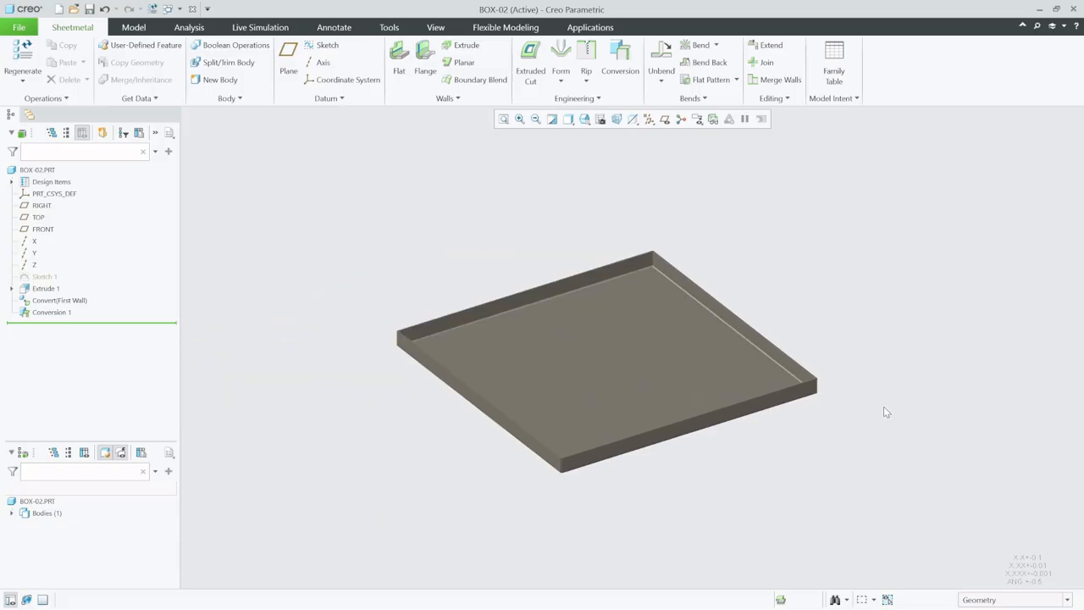
Step: Redefine the Conversion 1 feature and open its edge rip set for the front corner edge
{"action": "left_click", "coordinate": [61, 312]}
{"action": "right_click", "coordinate": [61, 313]}
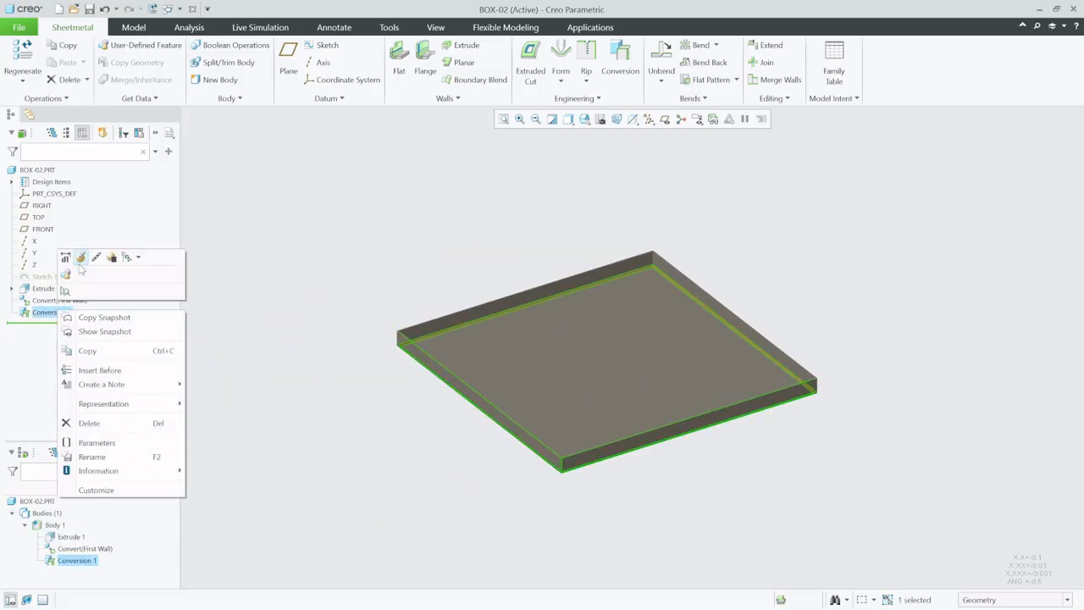
{"action": "left_click", "coordinate": [82, 259]}
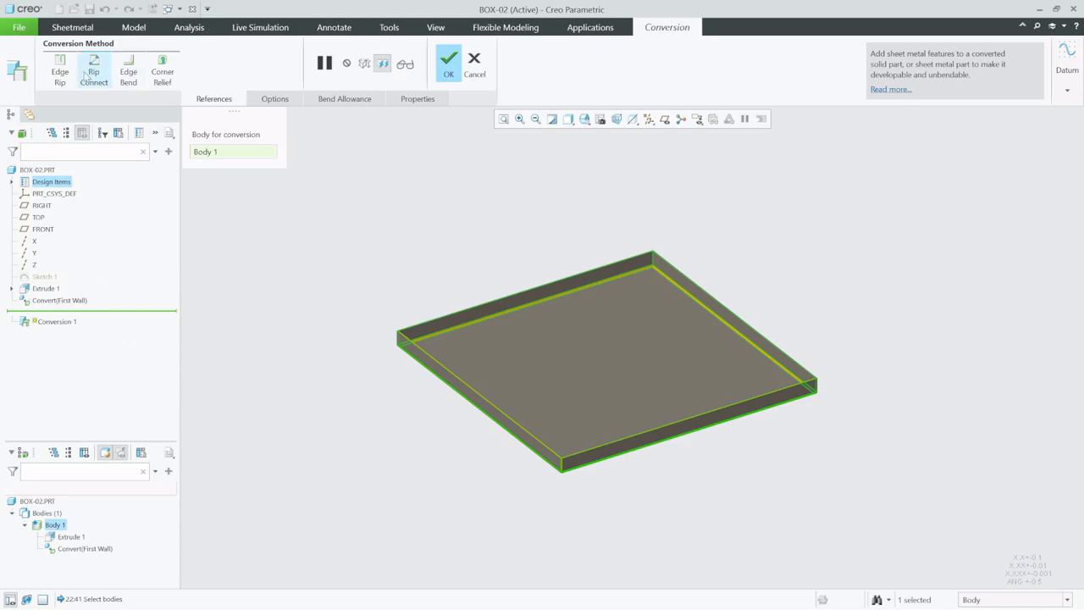
{"action": "left_click", "coordinate": [59, 67]}
{"action": "left_click", "coordinate": [561, 465]}
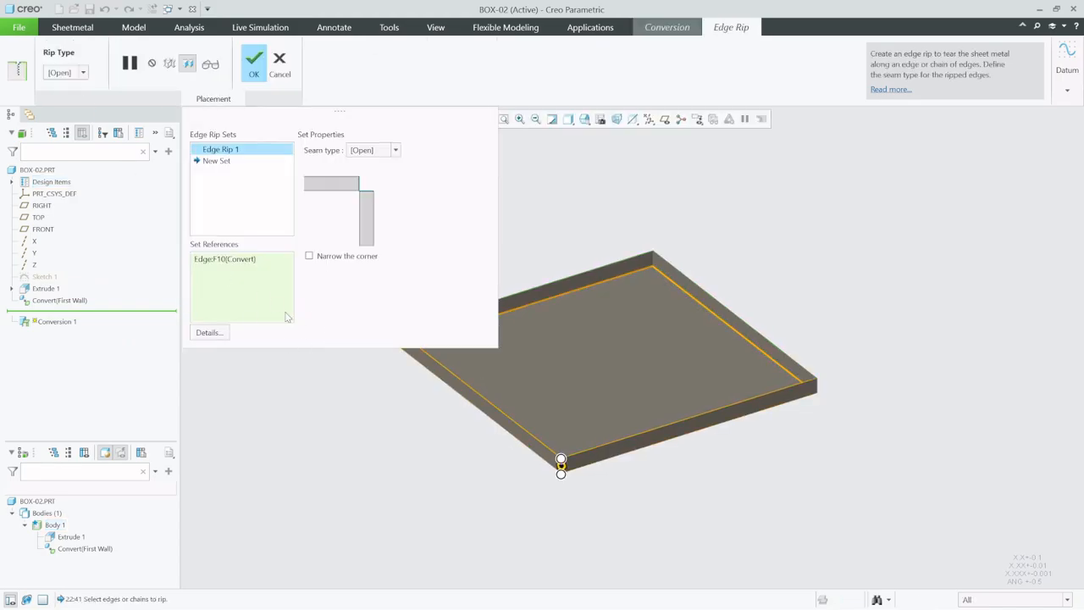
Step: Add the other three vertical corner edges to the open edge rip set and complete the redefined conversion
{"action": "scroll", "coordinate": [548, 443], "scroll_direction": "down", "scroll_amount": 3}
{"action": "scroll", "coordinate": [547, 449], "scroll_direction": "up", "scroll_amount": 8}
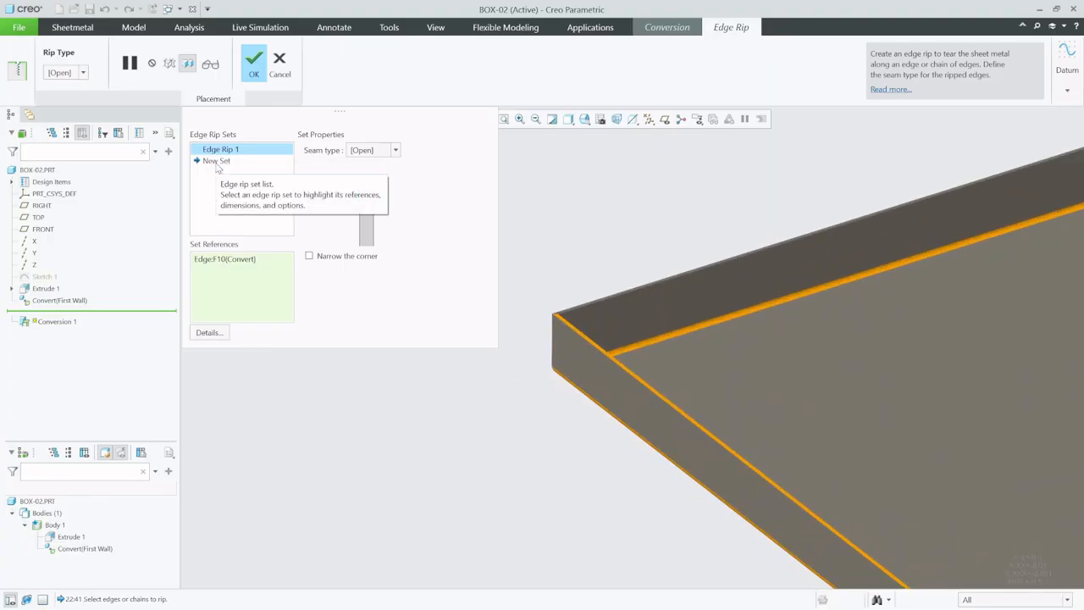
{"action": "scroll", "coordinate": [561, 348], "scroll_direction": "down", "scroll_amount": 1}
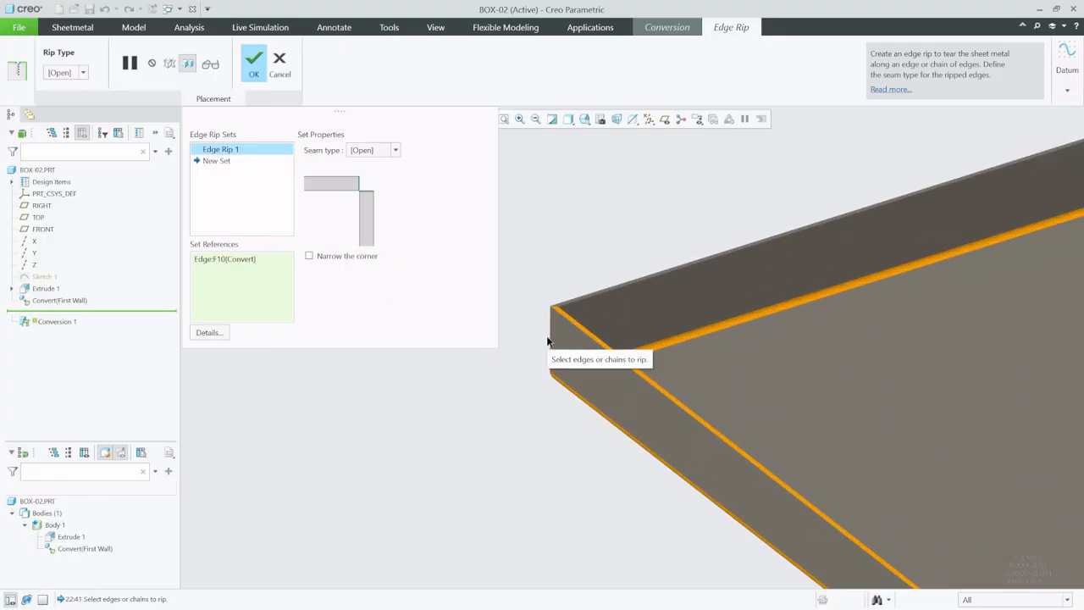
{"action": "left_click", "coordinate": [550, 347], "text": "ctrl"}
{"action": "scroll", "coordinate": [492, 410], "scroll_direction": "up", "scroll_amount": 4}
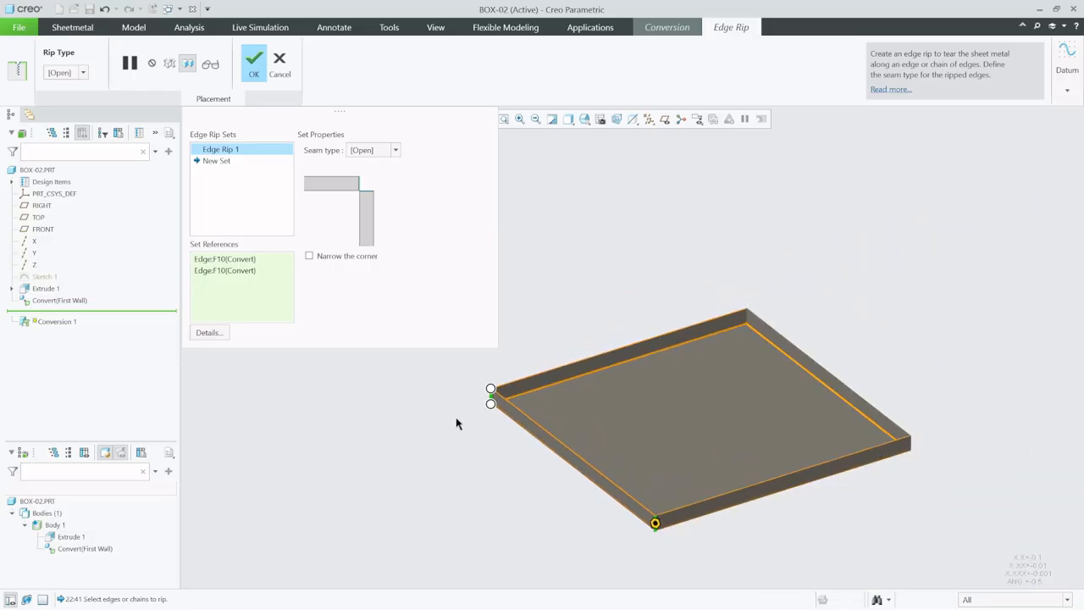
{"action": "scroll", "coordinate": [881, 449], "scroll_direction": "down", "scroll_amount": 4}
{"action": "left_click", "coordinate": [843, 432], "text": "ctrl"}
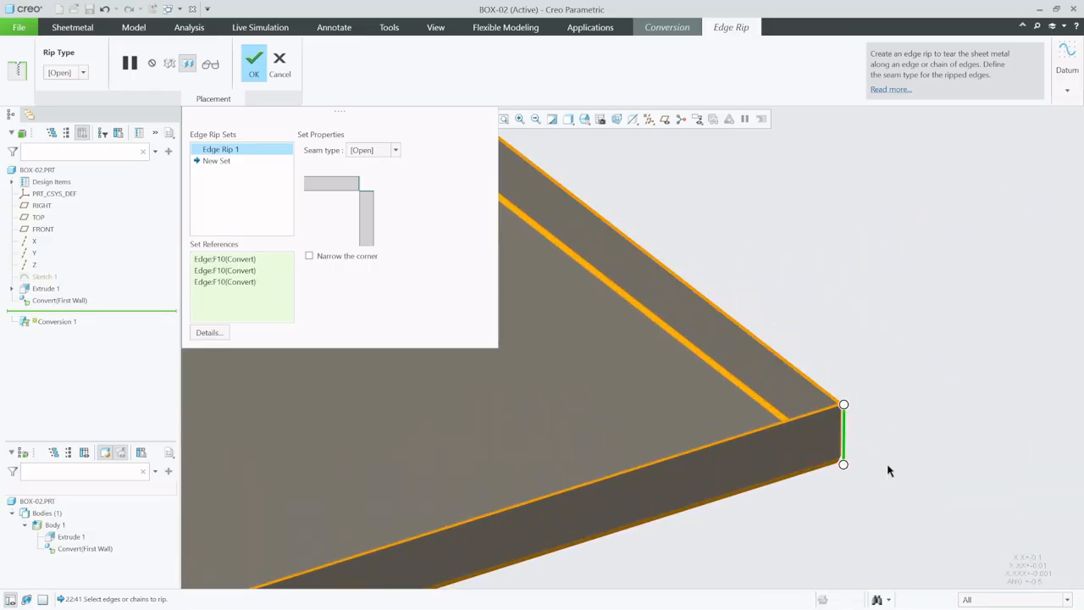
{"action": "scroll", "coordinate": [818, 411], "scroll_direction": "up", "scroll_amount": 4}
{"action": "scroll", "coordinate": [712, 341], "scroll_direction": "down", "scroll_amount": 5}
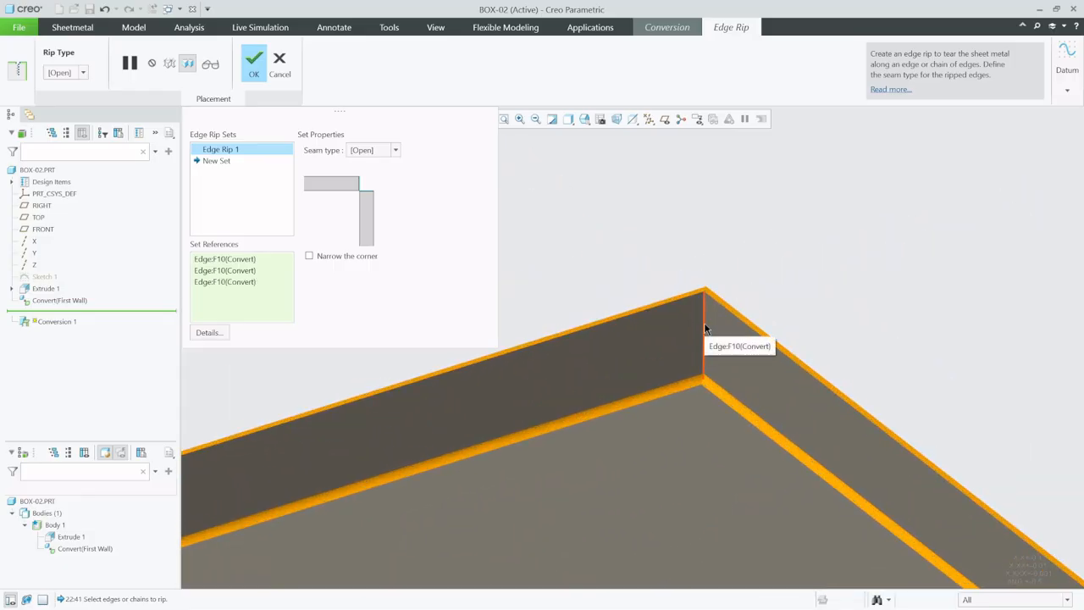
{"action": "left_click", "coordinate": [702, 334], "text": "ctrl"}
{"action": "scroll", "coordinate": [659, 197], "scroll_direction": "up", "scroll_amount": 2}
{"action": "scroll", "coordinate": [722, 188], "scroll_direction": "up", "scroll_amount": 3}
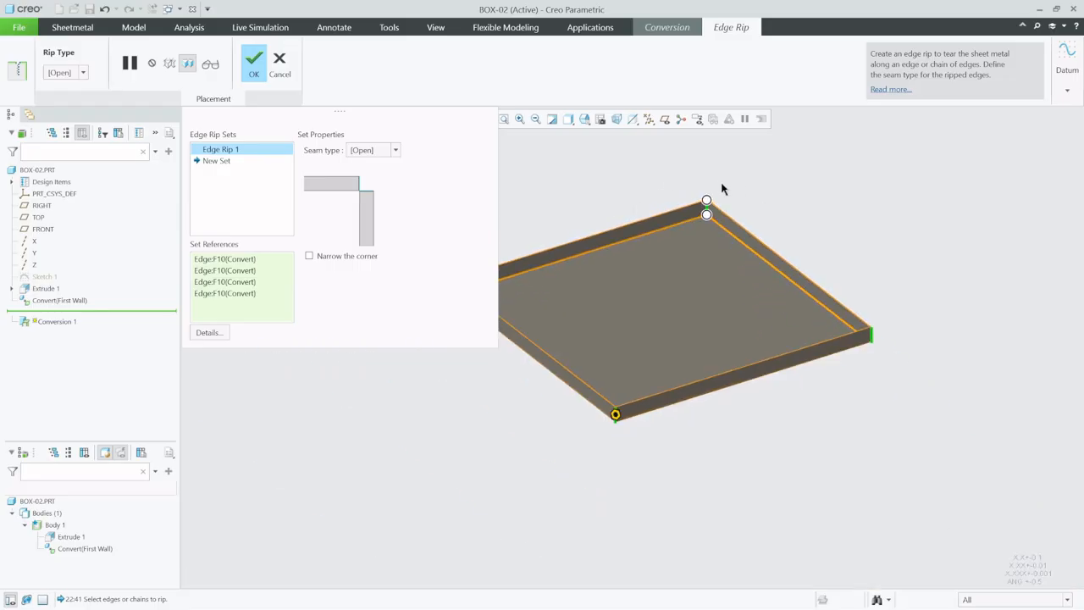
{"action": "left_click", "coordinate": [272, 70]}
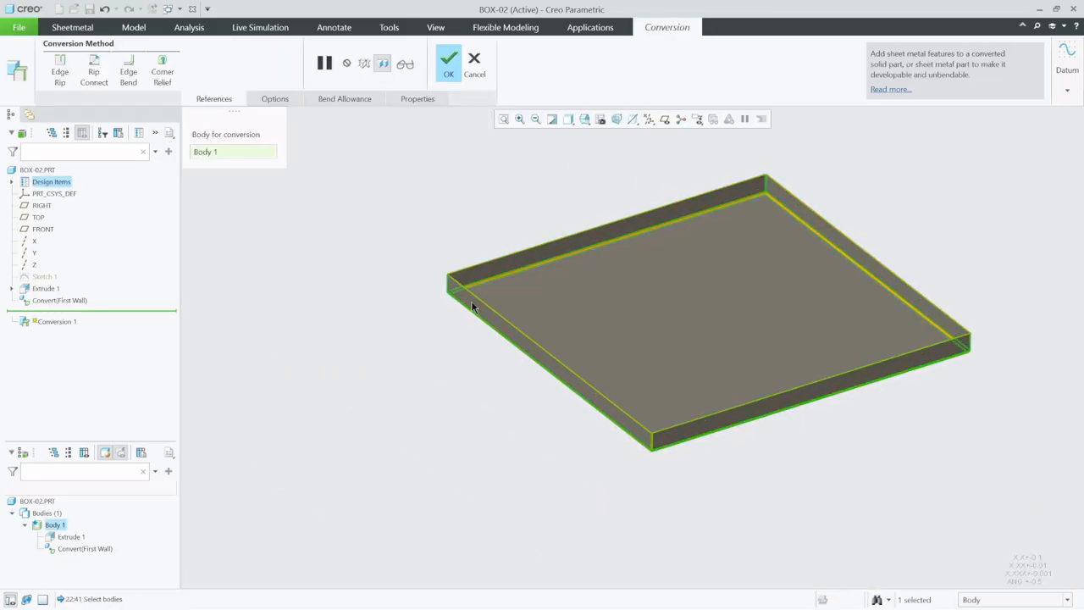
{"action": "scroll", "coordinate": [377, 266], "scroll_direction": "down", "scroll_amount": 4}
{"action": "middle_click", "coordinate": [372, 293]}
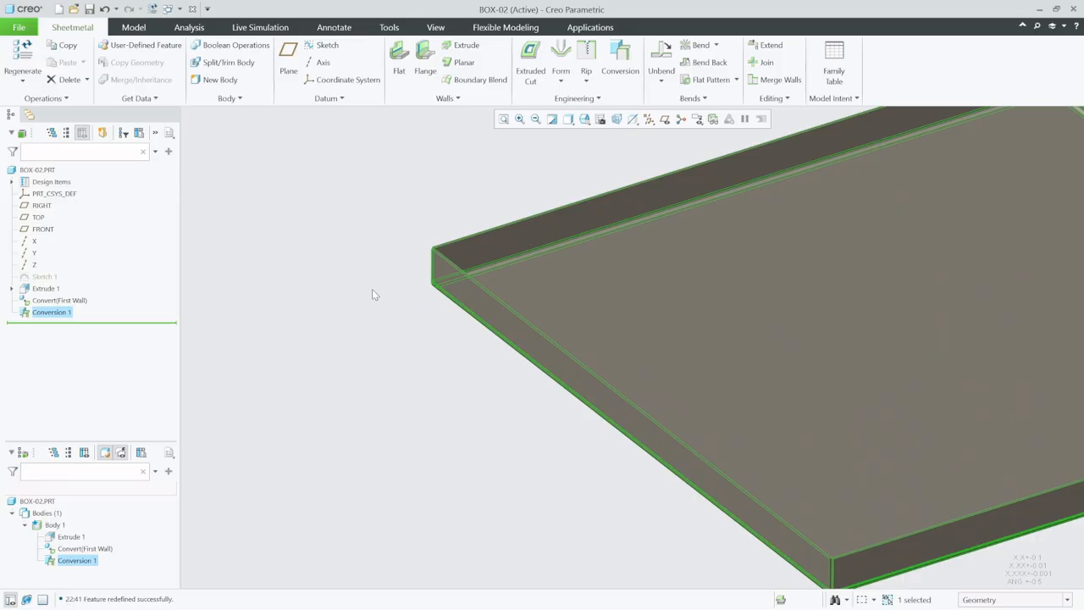
Step: Examine the tray's ripped corners and bent floor edges from several angles
{"action": "scroll", "coordinate": [372, 295], "scroll_direction": "up", "scroll_amount": 4}
{"action": "scroll", "coordinate": [274, 355], "scroll_direction": "up", "scroll_amount": 1}
{"action": "scroll", "coordinate": [370, 297], "scroll_direction": "down", "scroll_amount": 2}
{"action": "middle_click_drag", "start_coordinate": [370, 296], "coordinate": [406, 298]}
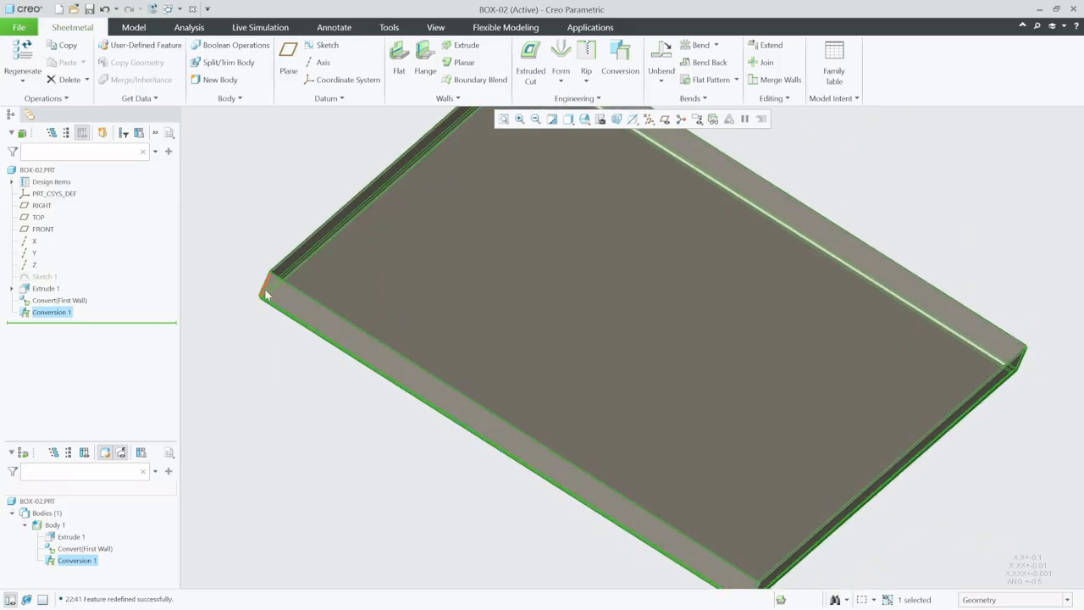
{"action": "left_click", "coordinate": [237, 256]}
{"action": "scroll", "coordinate": [282, 292], "scroll_direction": "down", "scroll_amount": 2}
{"action": "scroll", "coordinate": [249, 327], "scroll_direction": "up", "scroll_amount": 5}
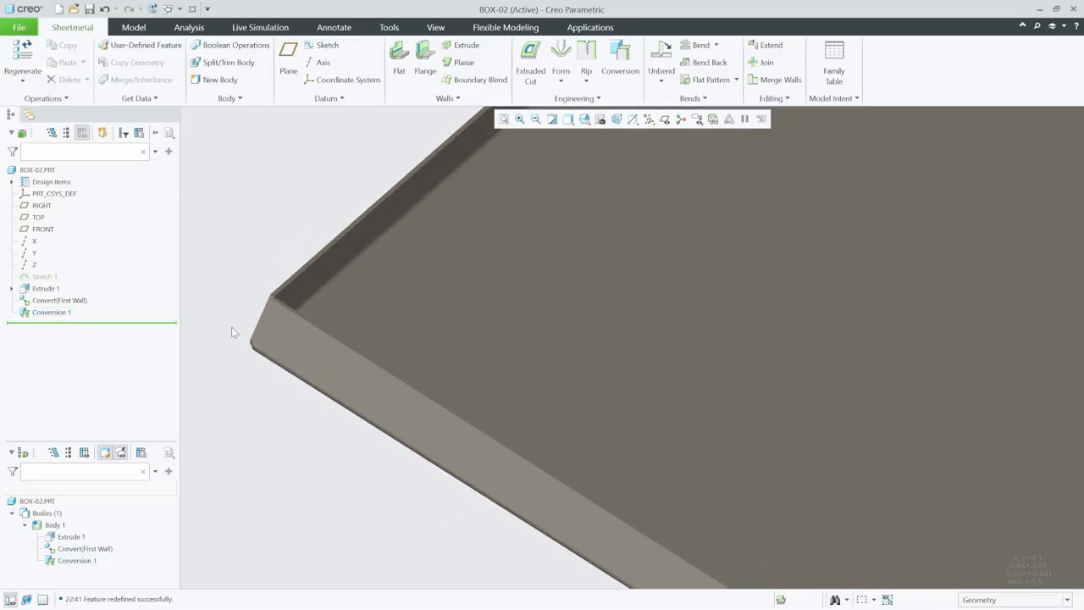
{"action": "scroll", "coordinate": [611, 373], "scroll_direction": "down", "scroll_amount": 3}
{"action": "scroll", "coordinate": [683, 437], "scroll_direction": "up", "scroll_amount": 6}
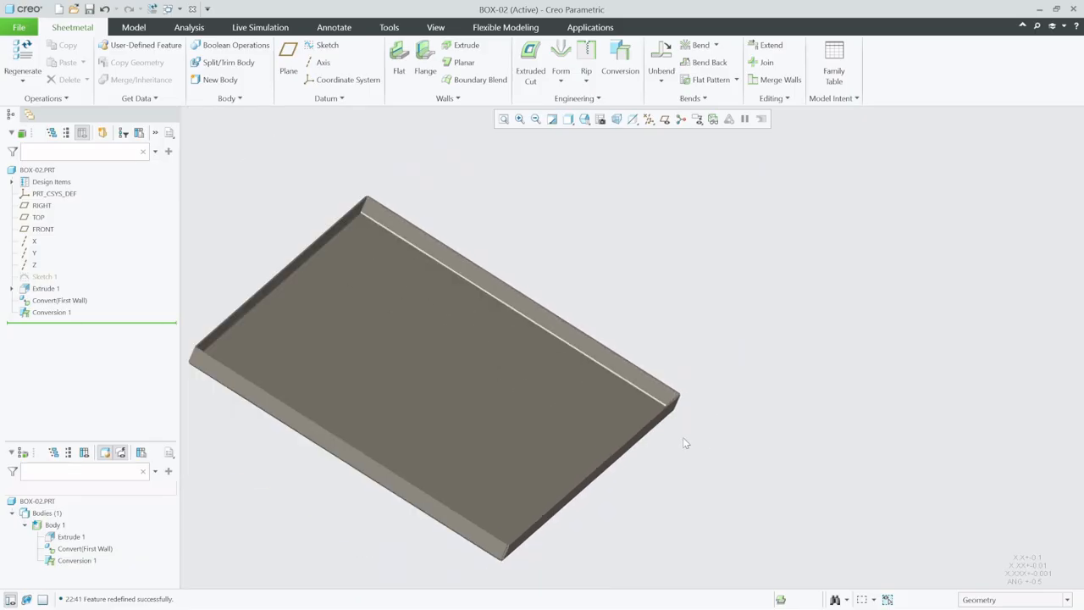
{"action": "middle_click_drag", "start_coordinate": [762, 457], "coordinate": [608, 427]}
{"action": "scroll", "coordinate": [608, 427], "scroll_direction": "down", "scroll_amount": 4}
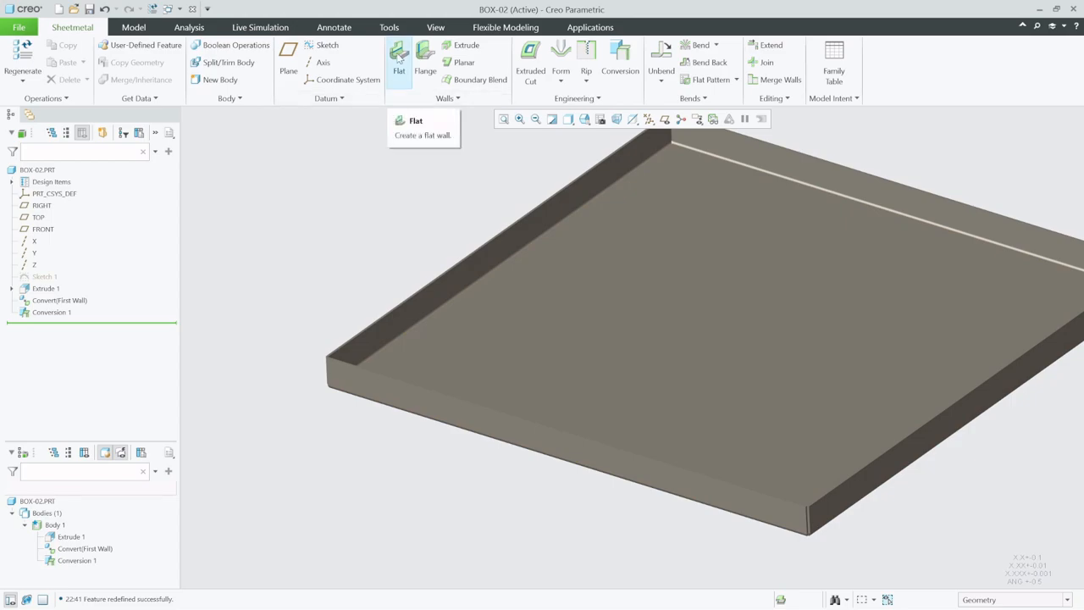
Step: Start a rectangular flat wall on the top edge of the tray's front wall and set its height to 20 mm
{"action": "left_click", "coordinate": [398, 58]}
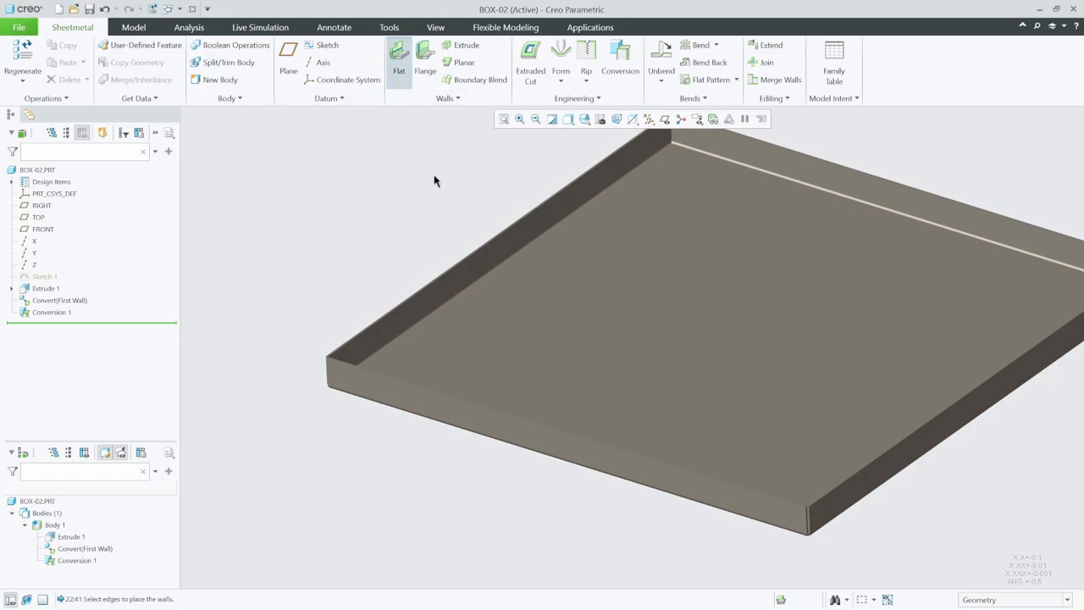
{"action": "left_click", "coordinate": [393, 382]}
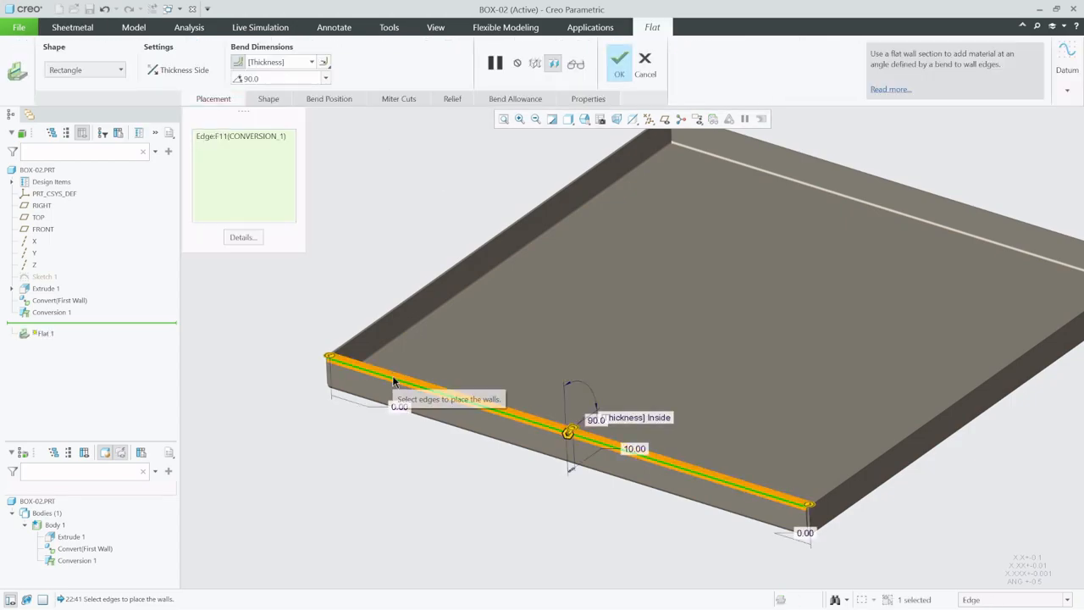
{"action": "double_click", "coordinate": [636, 450]}
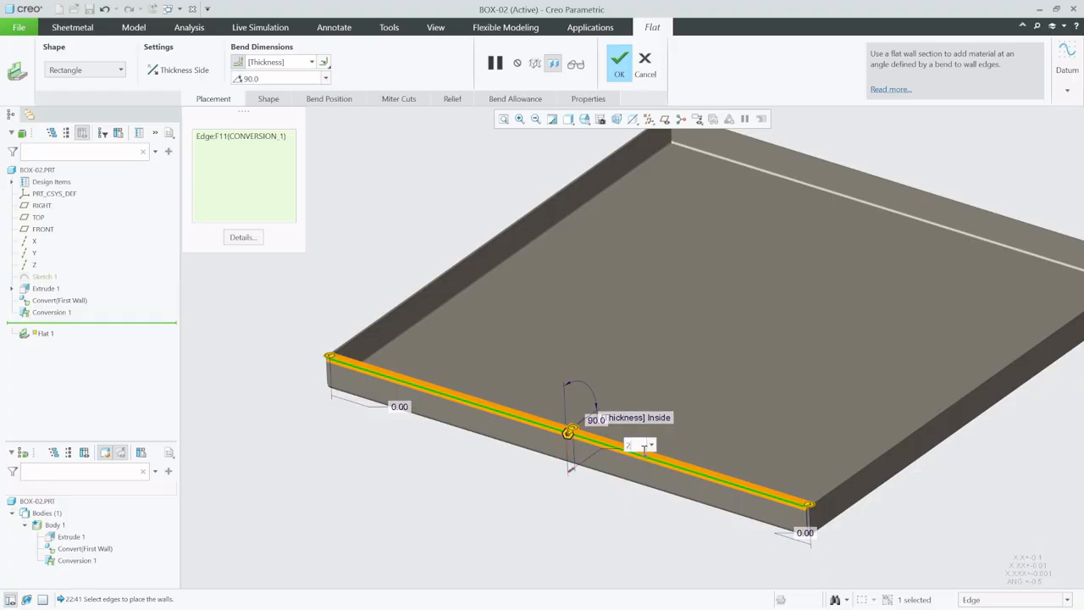
{"action": "key", "text": "Return"}
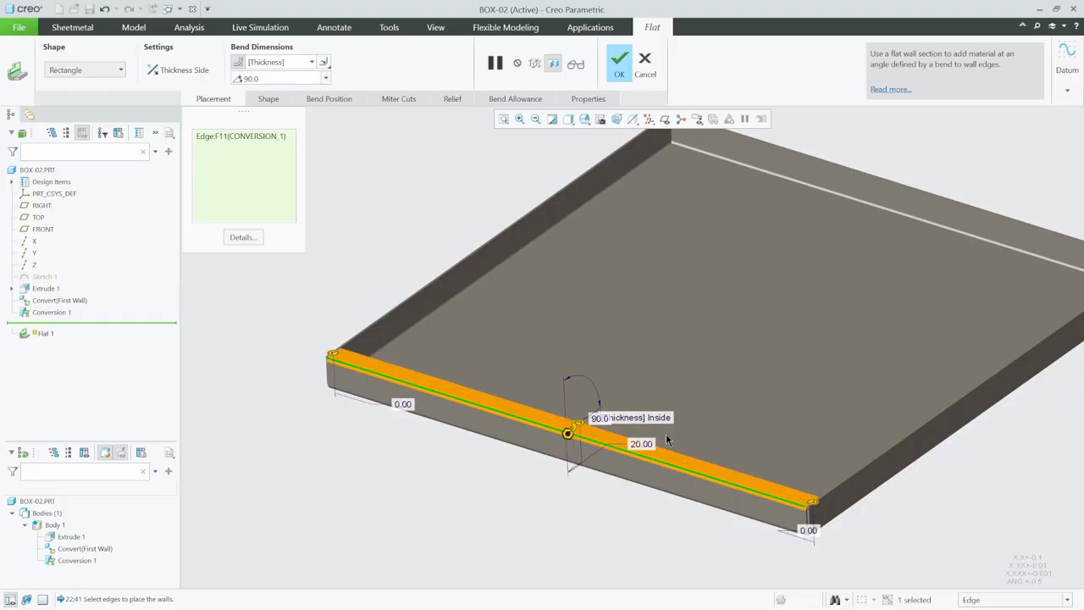
Step: Open the flat wall's shape sketch for editing and orient it to the 2D sketch view
{"action": "scroll", "coordinate": [305, 418], "scroll_direction": "up", "scroll_amount": 4}
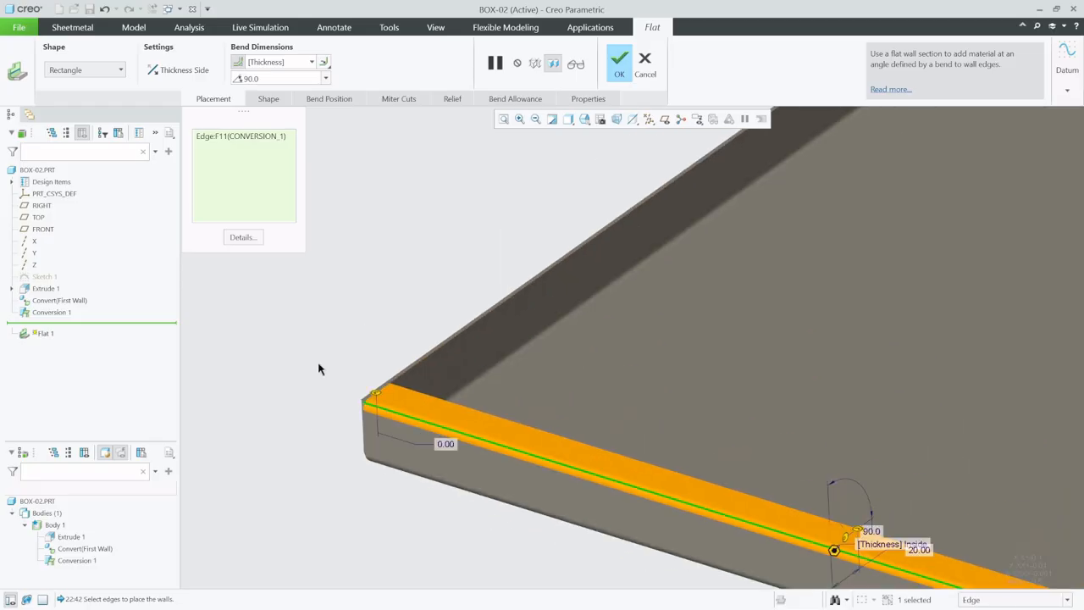
{"action": "left_click", "coordinate": [283, 103]}
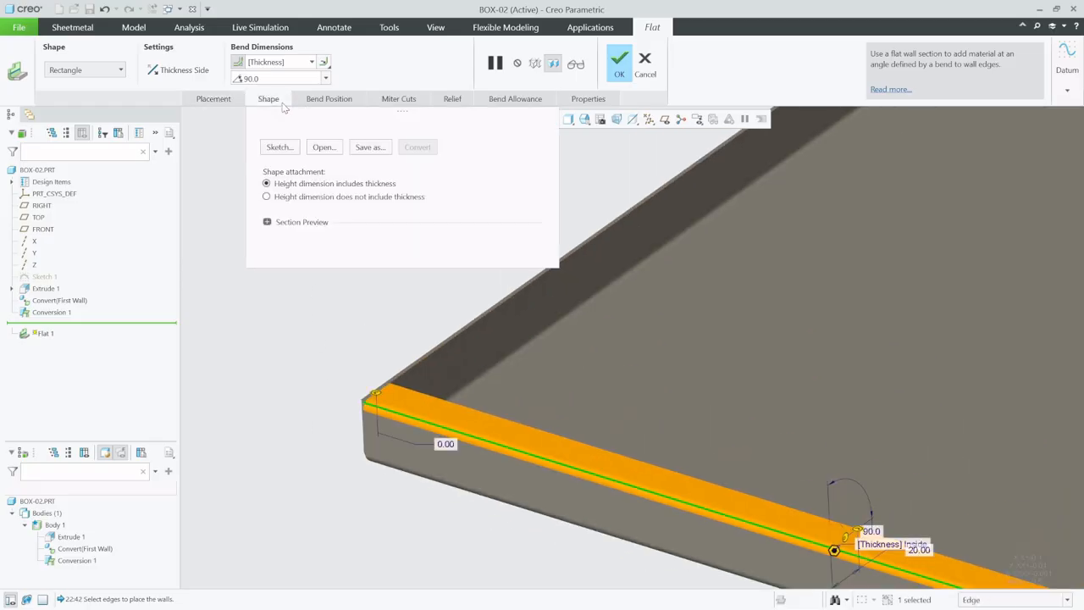
{"action": "left_click", "coordinate": [285, 148]}
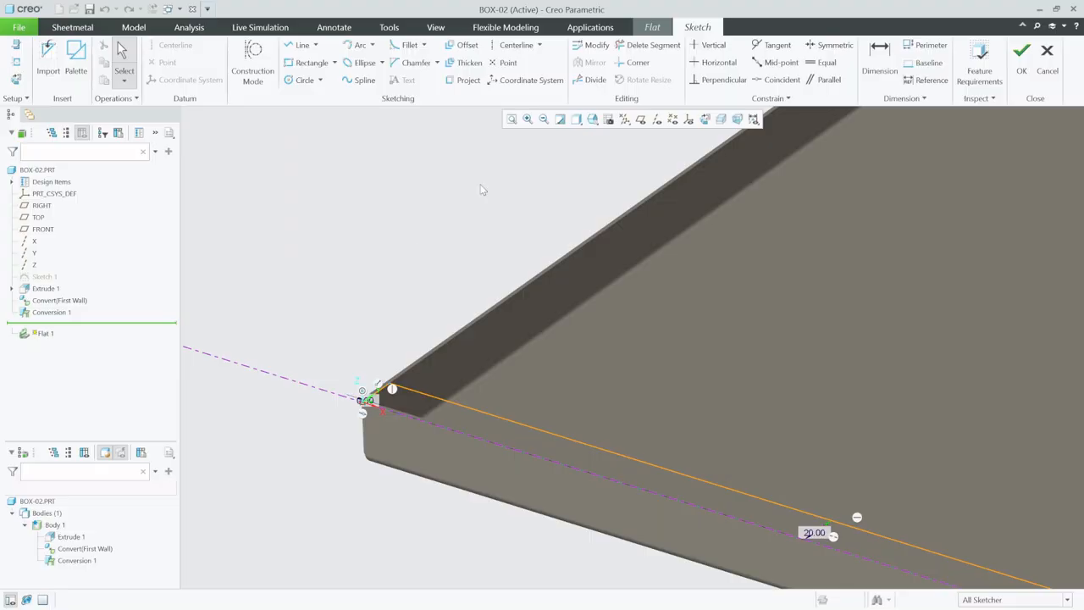
{"action": "left_click", "coordinate": [708, 119]}
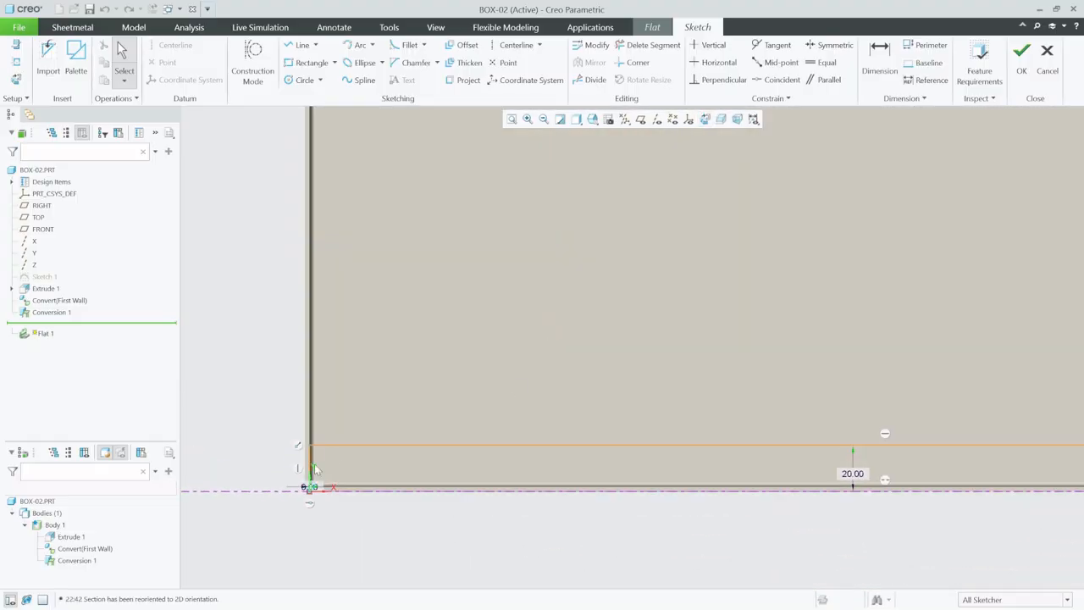
Step: Add the front wall's surface beside the ripped corner as a reference for the flat wall's sketch
{"action": "scroll", "coordinate": [311, 476], "scroll_direction": "down", "scroll_amount": 8}
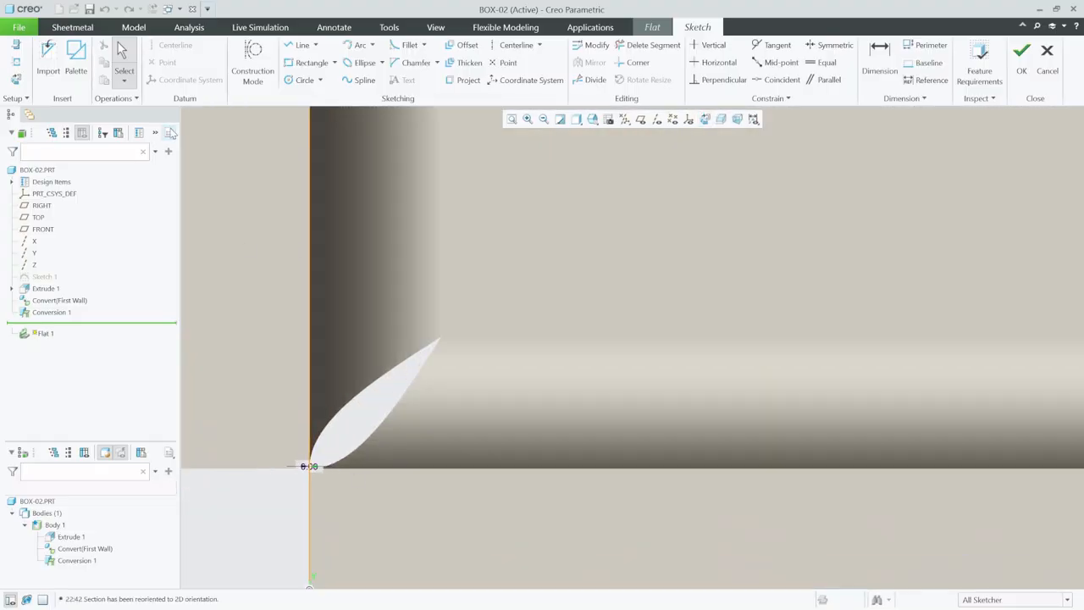
{"action": "left_click", "coordinate": [17, 62]}
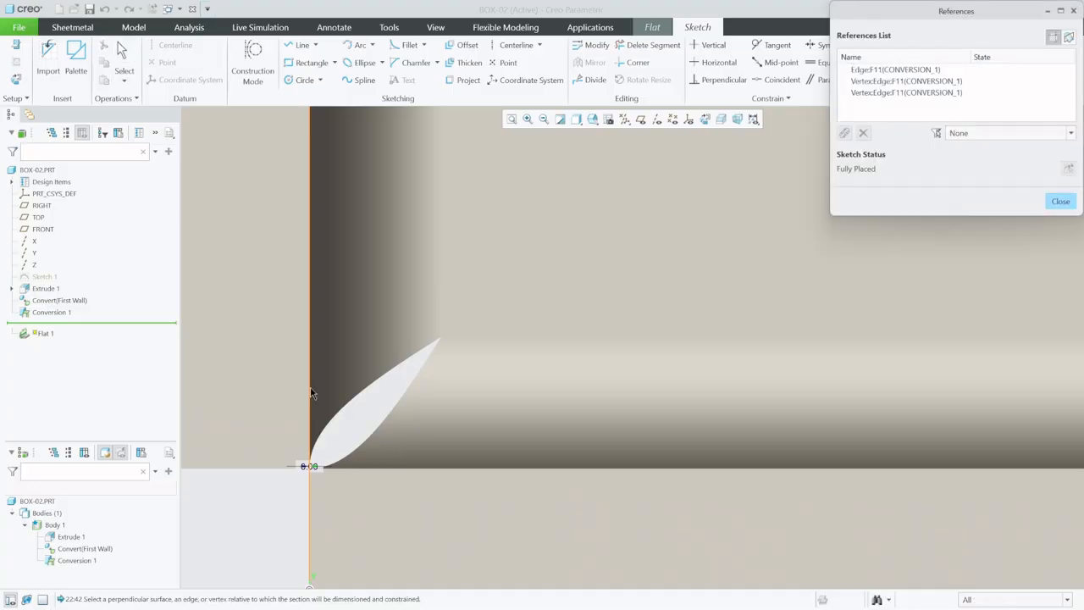
{"action": "scroll", "coordinate": [320, 494], "scroll_direction": "down", "scroll_amount": 3}
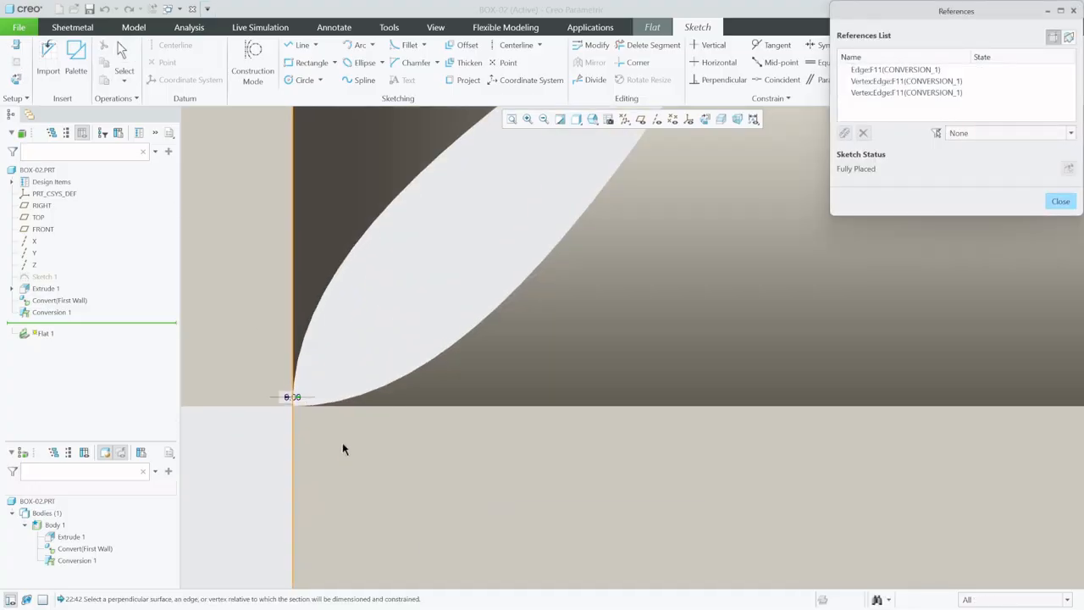
{"action": "left_click", "coordinate": [360, 413]}
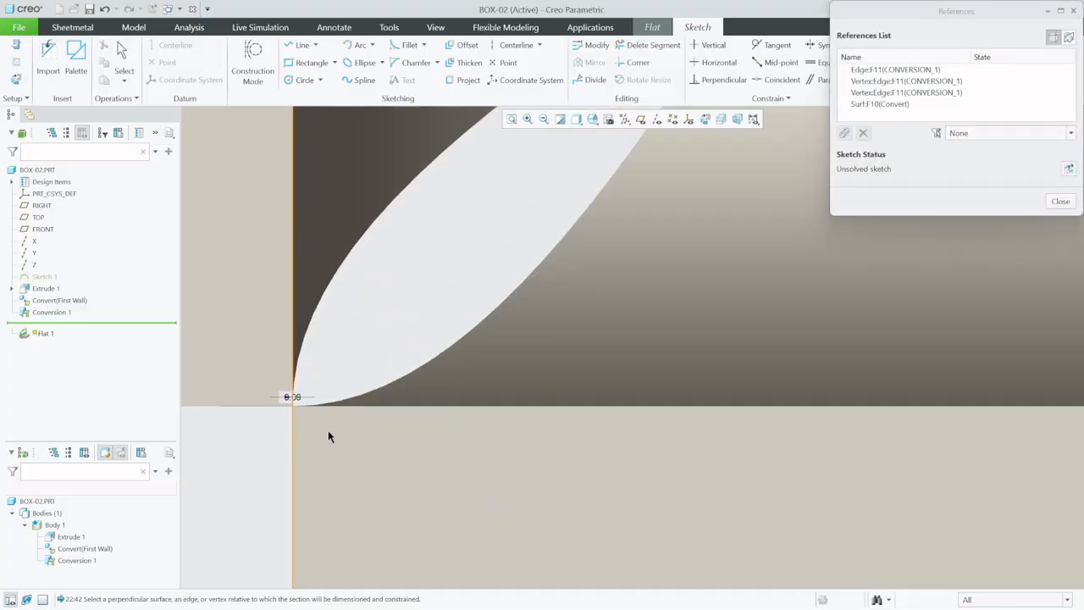
Step: Draw a diagonal line inward from the wall profile's lower-left corner, ending about 9.7 above the profile's upper edge
{"action": "scroll", "coordinate": [247, 469], "scroll_direction": "up", "scroll_amount": 2}
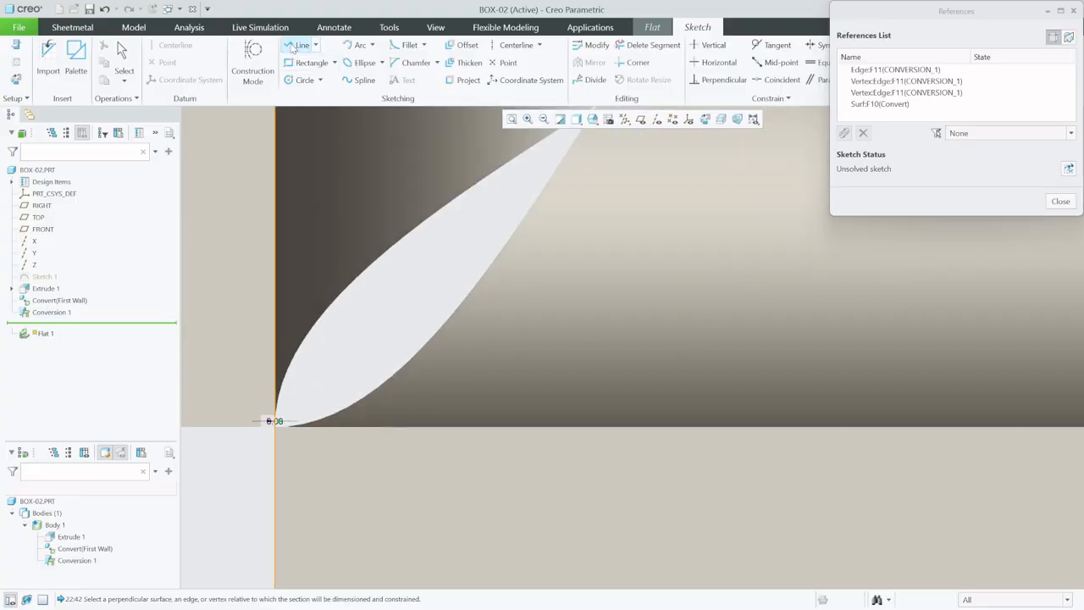
{"action": "left_click", "coordinate": [292, 47]}
{"action": "left_click", "coordinate": [283, 428]}
{"action": "scroll", "coordinate": [186, 534], "scroll_direction": "up", "scroll_amount": 2}
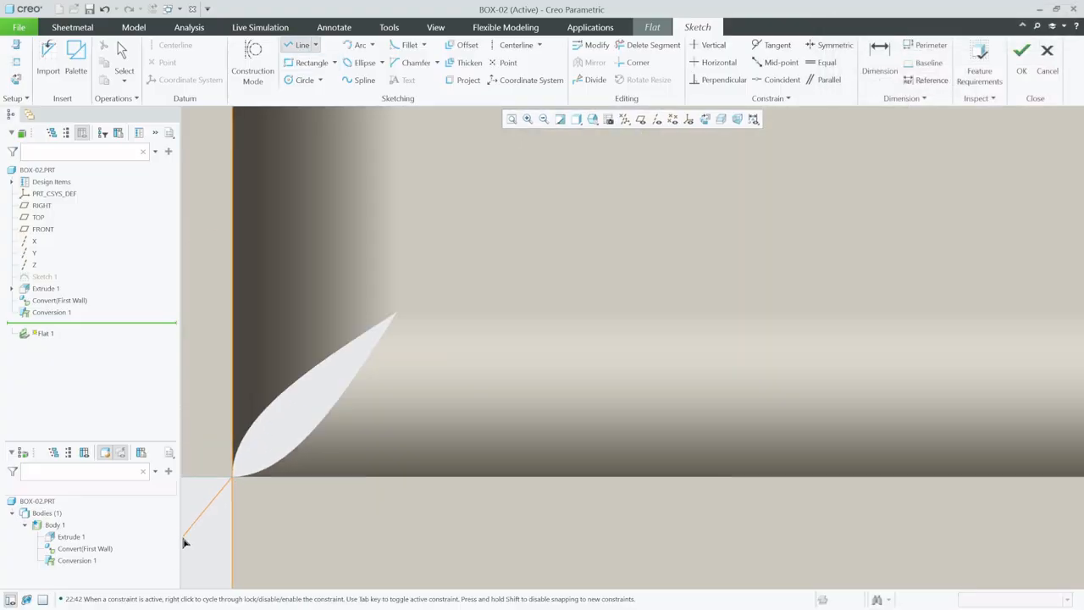
{"action": "scroll", "coordinate": [278, 542], "scroll_direction": "up", "scroll_amount": 5}
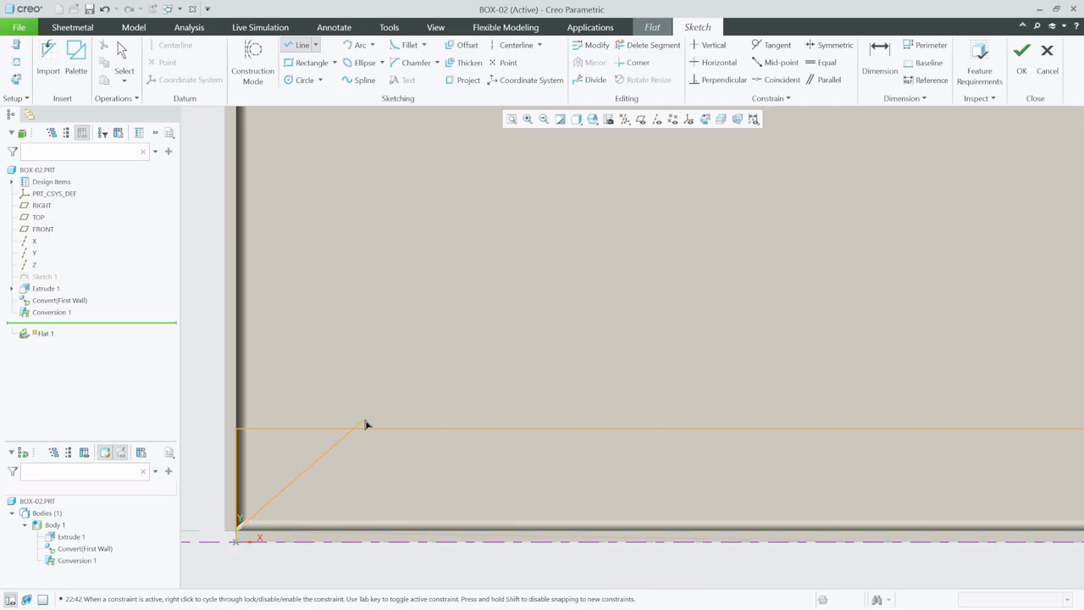
{"action": "left_click", "coordinate": [405, 372]}
{"action": "scroll", "coordinate": [238, 463], "scroll_direction": "up", "scroll_amount": 5}
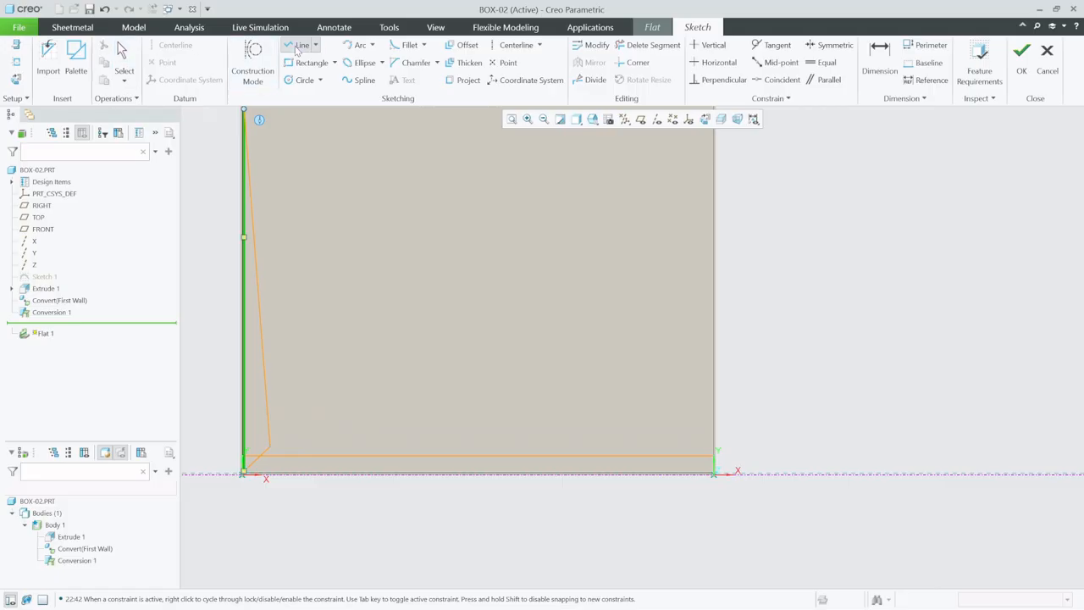
Step: Draw a diagonal line inward from the wall profile's lower-right corner, ending about 9.4 above the profile's upper edge
{"action": "scroll", "coordinate": [718, 473], "scroll_direction": "down", "scroll_amount": 4}
{"action": "scroll", "coordinate": [719, 472], "scroll_direction": "down", "scroll_amount": 5}
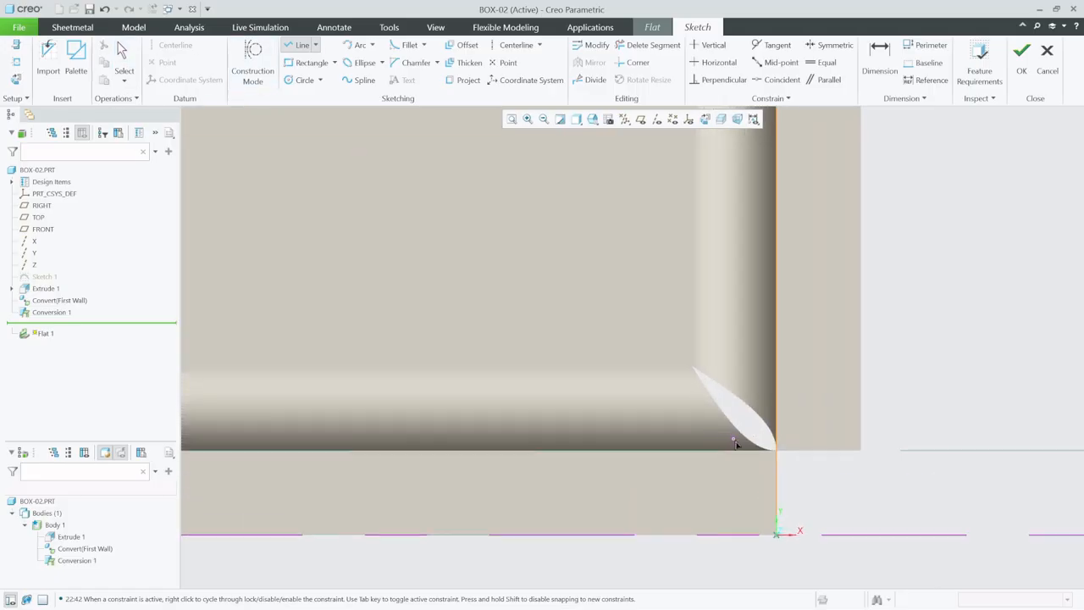
{"action": "scroll", "coordinate": [761, 512], "scroll_direction": "up", "scroll_amount": 4}
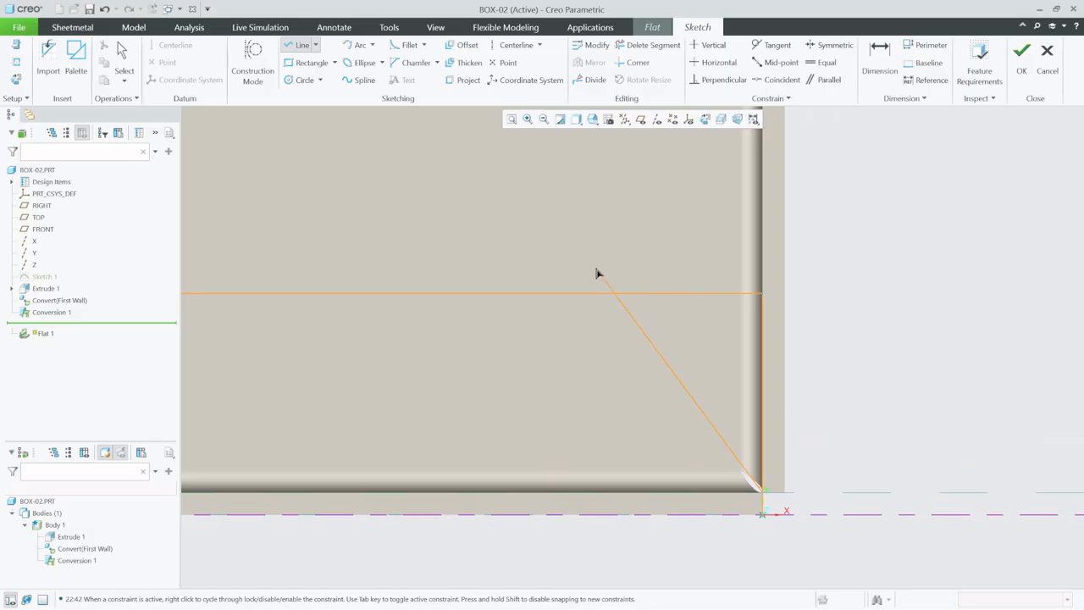
{"action": "left_click", "coordinate": [477, 188]}
Step: Trim the vertical sides and overshooting line ends at both corners, leaving a closed trapezoidal wall profile
{"action": "left_click", "coordinate": [648, 45]}
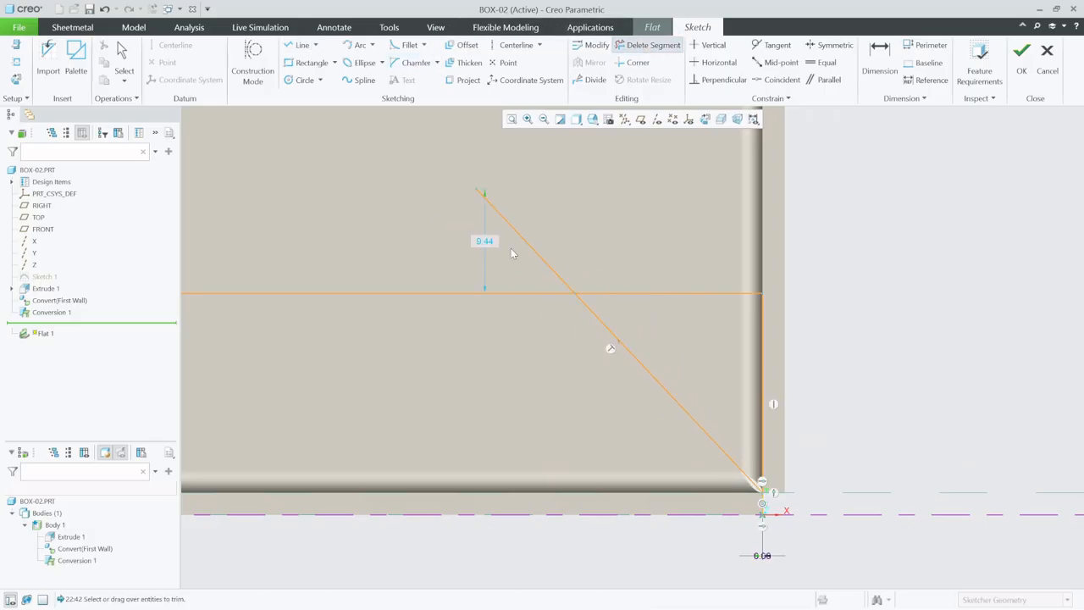
{"action": "left_click_drag", "start_coordinate": [719, 329], "coordinate": [774, 371]}
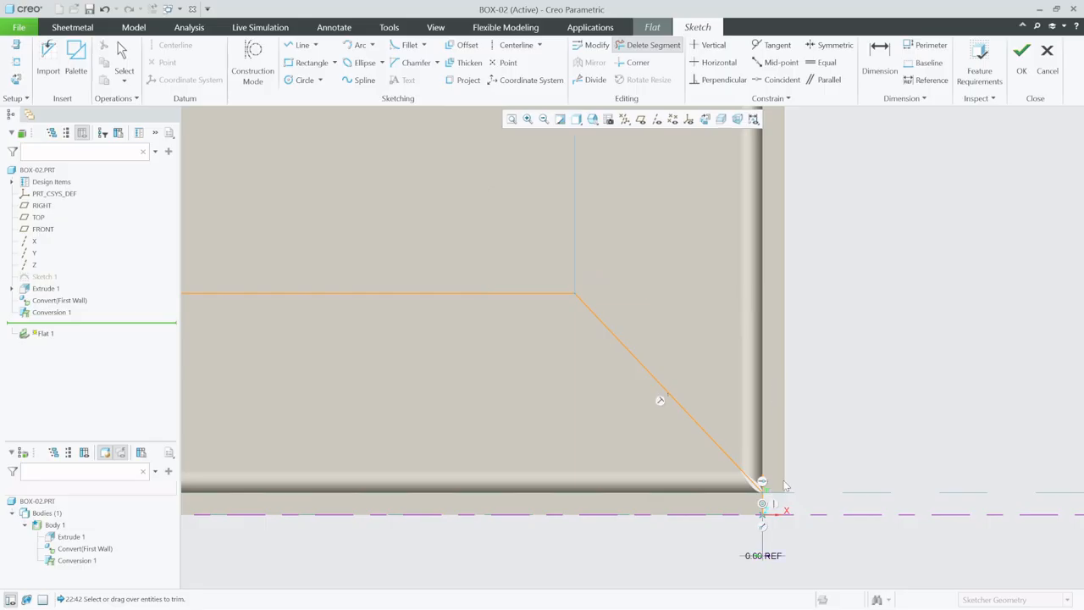
{"action": "scroll", "coordinate": [953, 491], "scroll_direction": "up", "scroll_amount": 5}
{"action": "scroll", "coordinate": [332, 491], "scroll_direction": "down", "scroll_amount": 5}
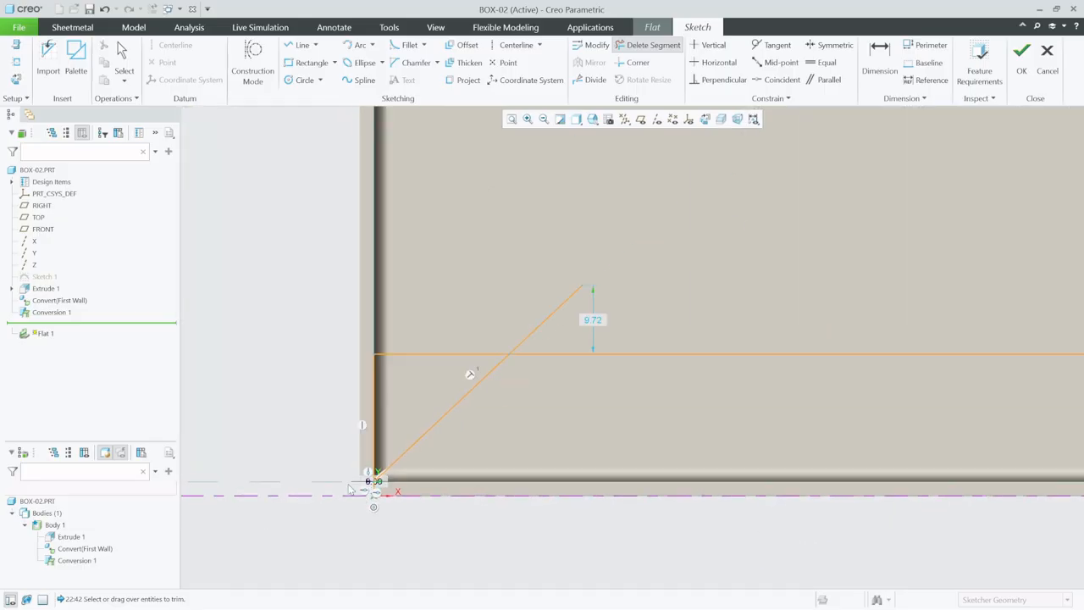
{"action": "left_click_drag", "start_coordinate": [385, 373], "coordinate": [320, 412]}
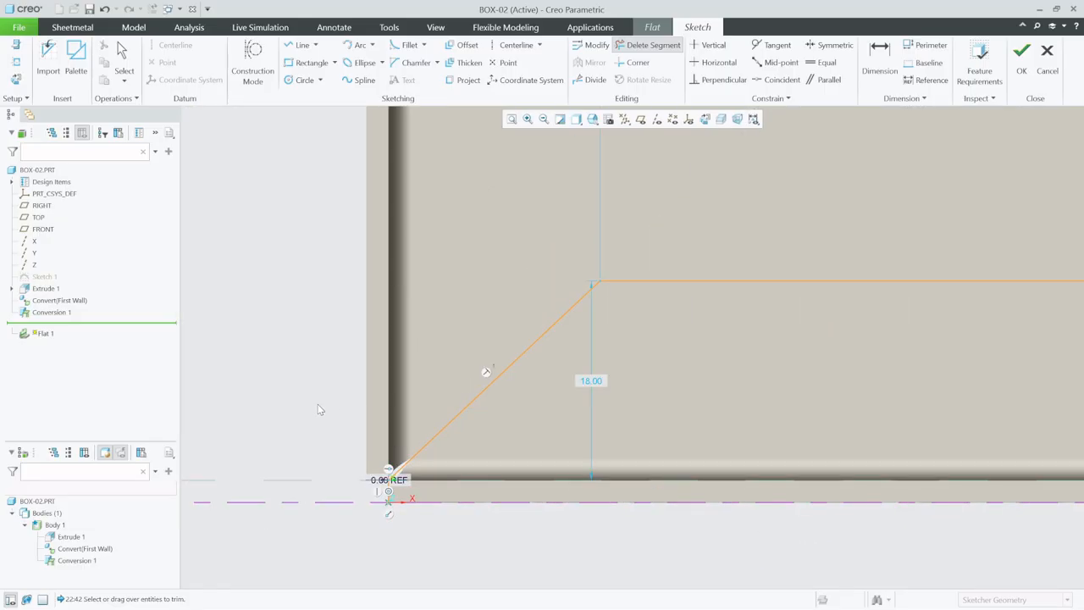
{"action": "scroll", "coordinate": [320, 412], "scroll_direction": "up", "scroll_amount": 5}
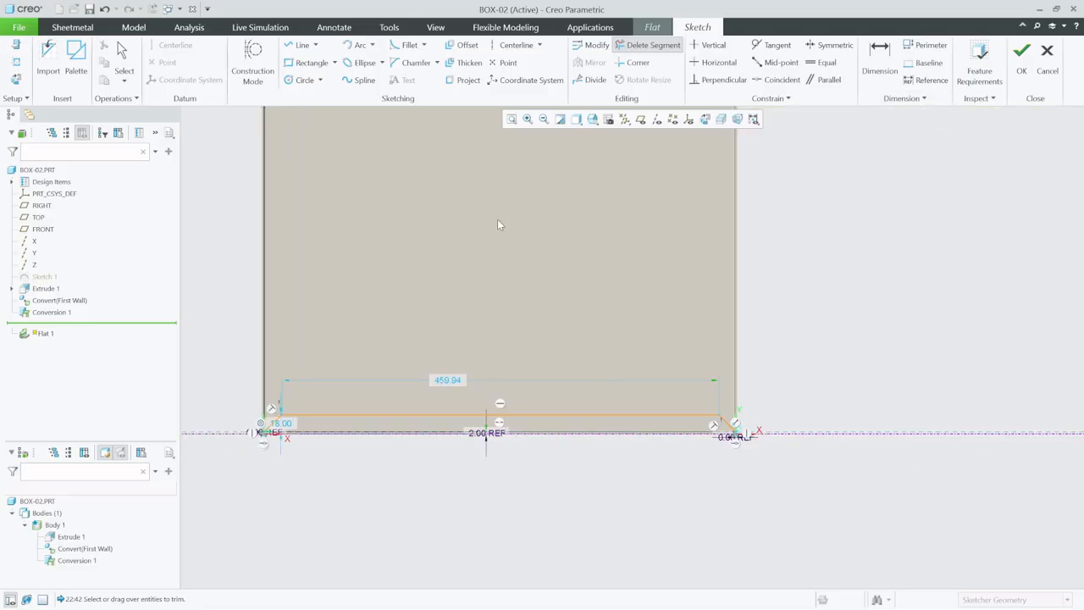
Step: Select the trapezoidal profile to check it, then accept the sketch and complete the flat wall
{"action": "left_click", "coordinate": [123, 53]}
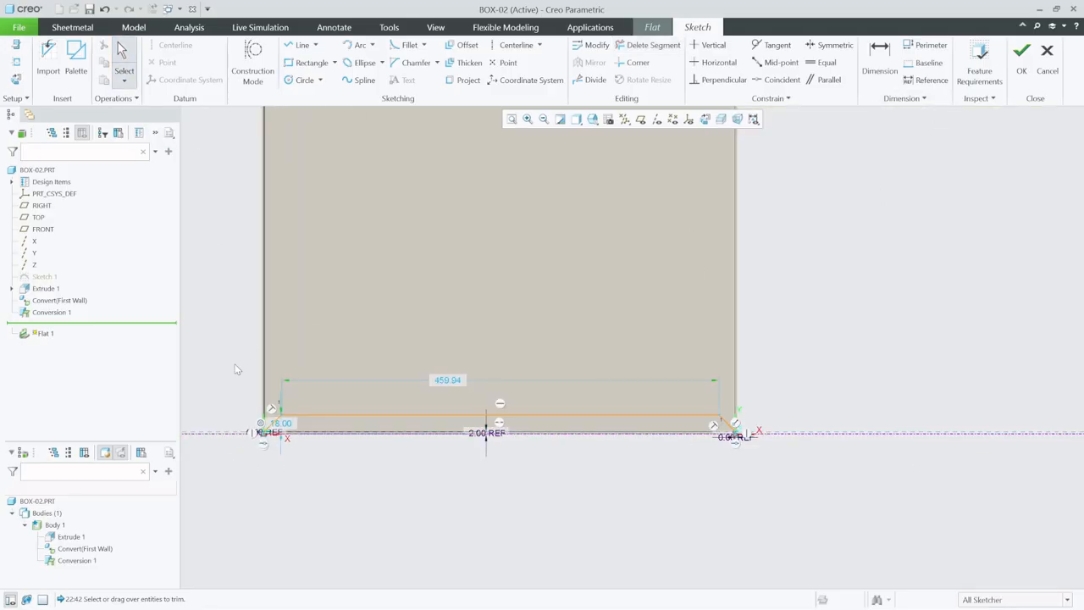
{"action": "mouse_move", "coordinate": [238, 369]}
{"action": "left_mouse_down"}
{"action": "mouse_move", "coordinate": [255, 383]}
{"action": "mouse_move", "coordinate": [707, 473]}
{"action": "mouse_move", "coordinate": [800, 480]}
{"action": "left_mouse_up"}
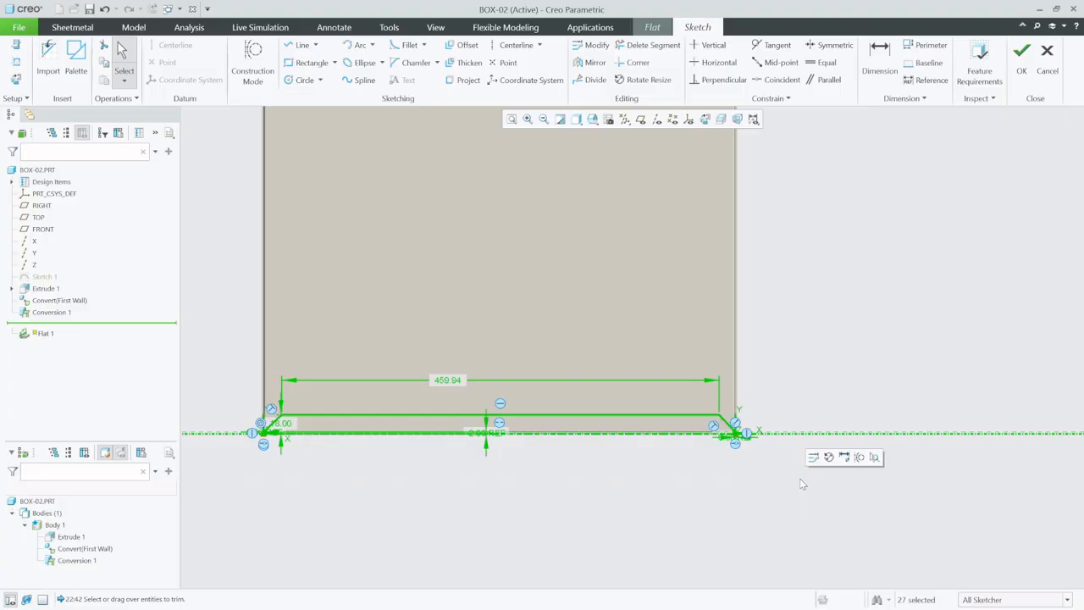
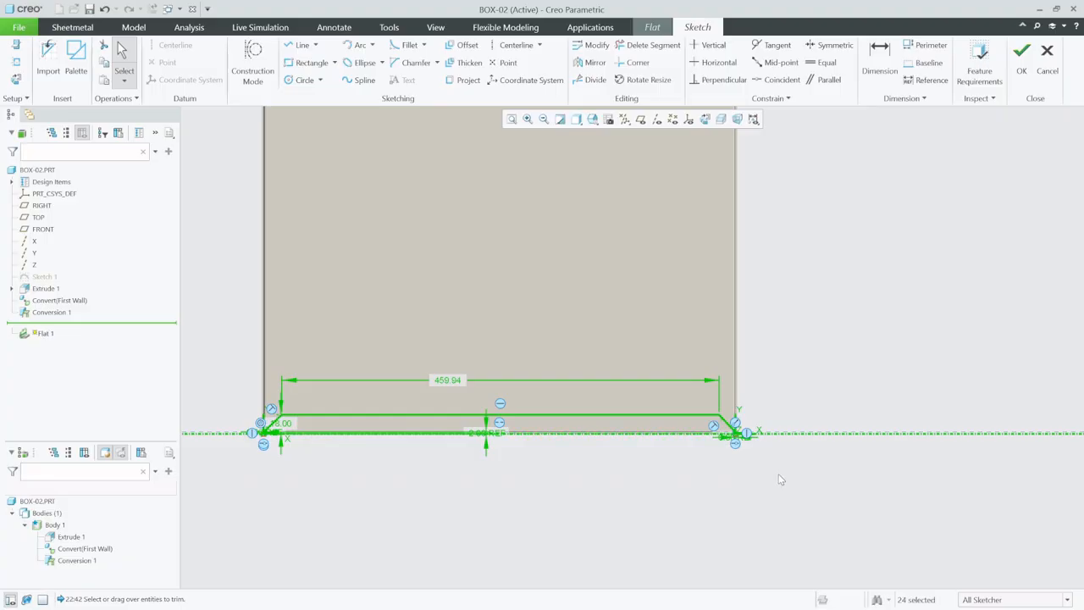
{"action": "left_click", "coordinate": [1022, 58]}
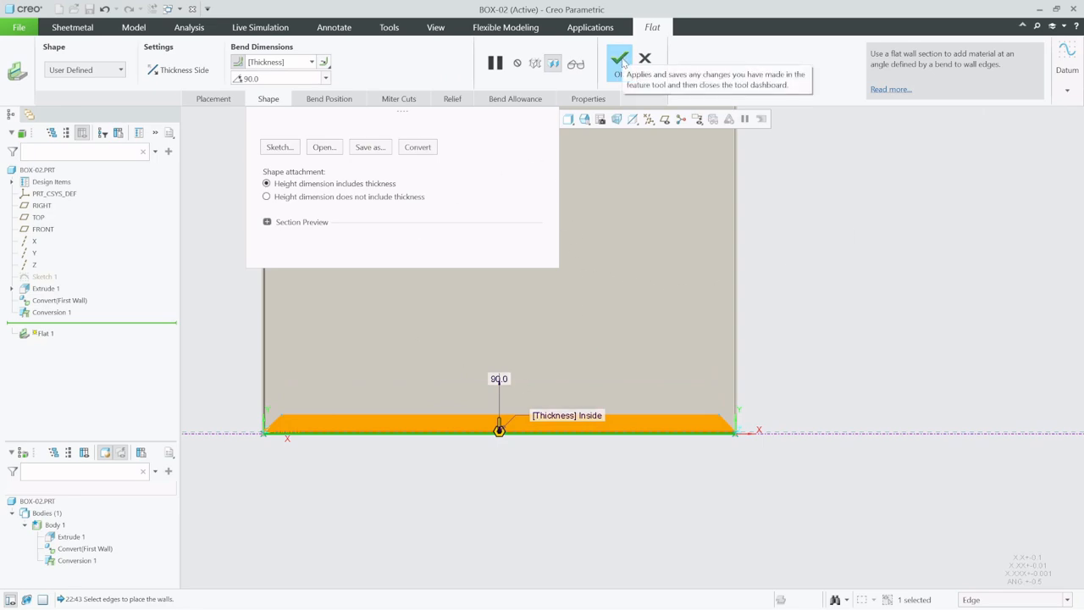
{"action": "left_click", "coordinate": [620, 59]}
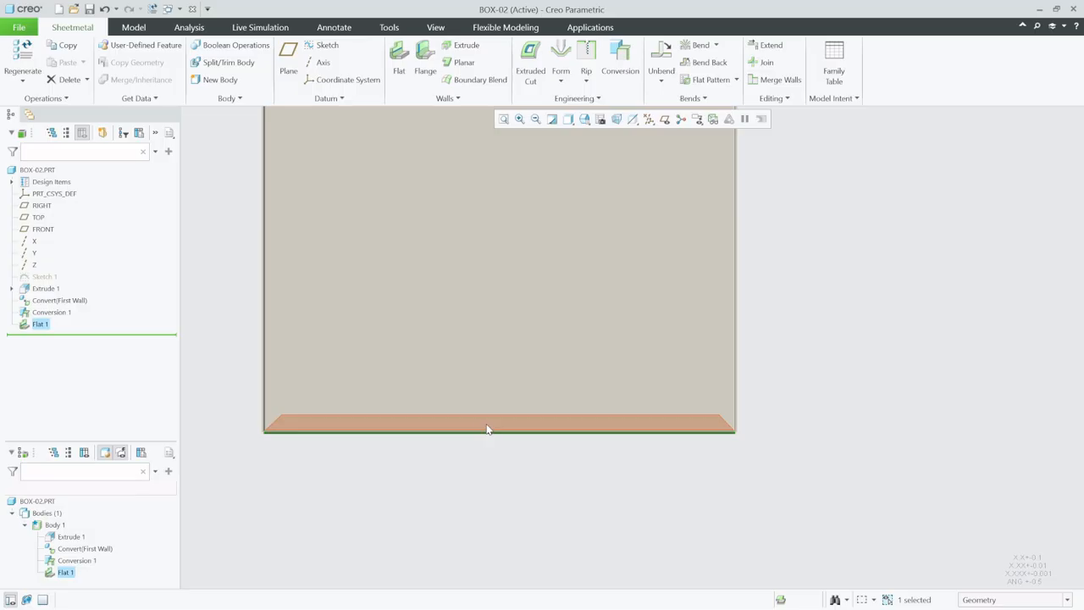
Step: Reopen the Flat 1 shape sketch and dimension the left slanted line at 45 degrees to the horizontal reference
{"action": "left_click", "coordinate": [39, 327]}
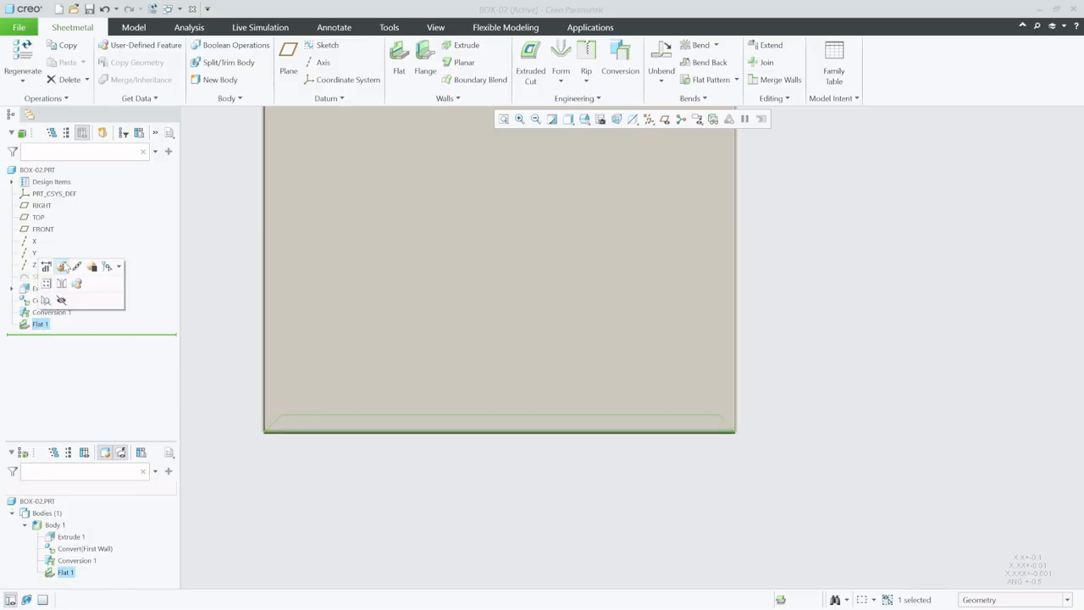
{"action": "left_click", "coordinate": [62, 267]}
{"action": "left_click", "coordinate": [268, 99]}
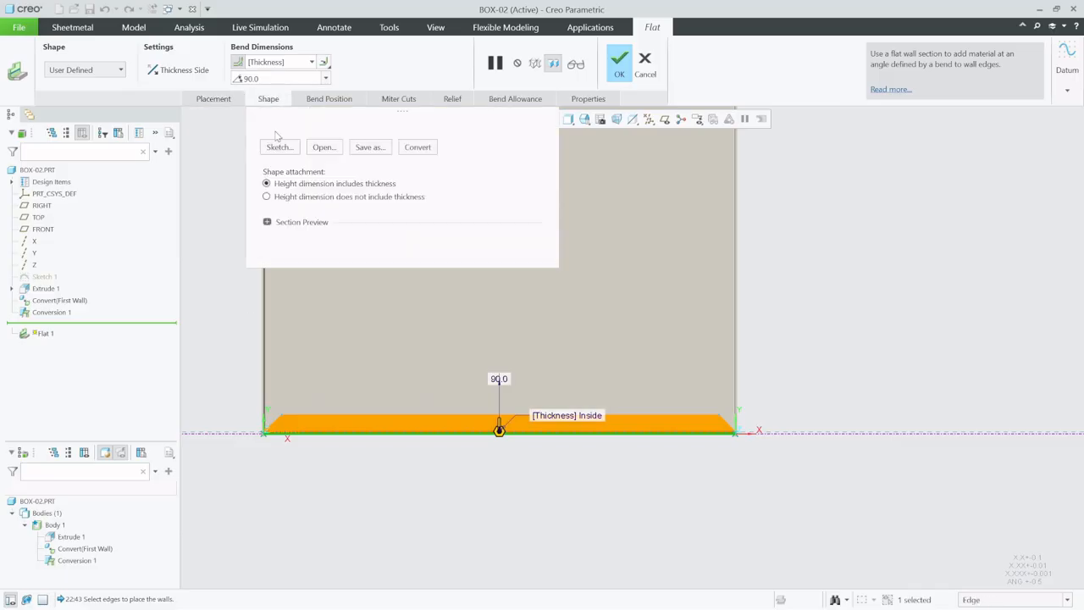
{"action": "left_click", "coordinate": [279, 148]}
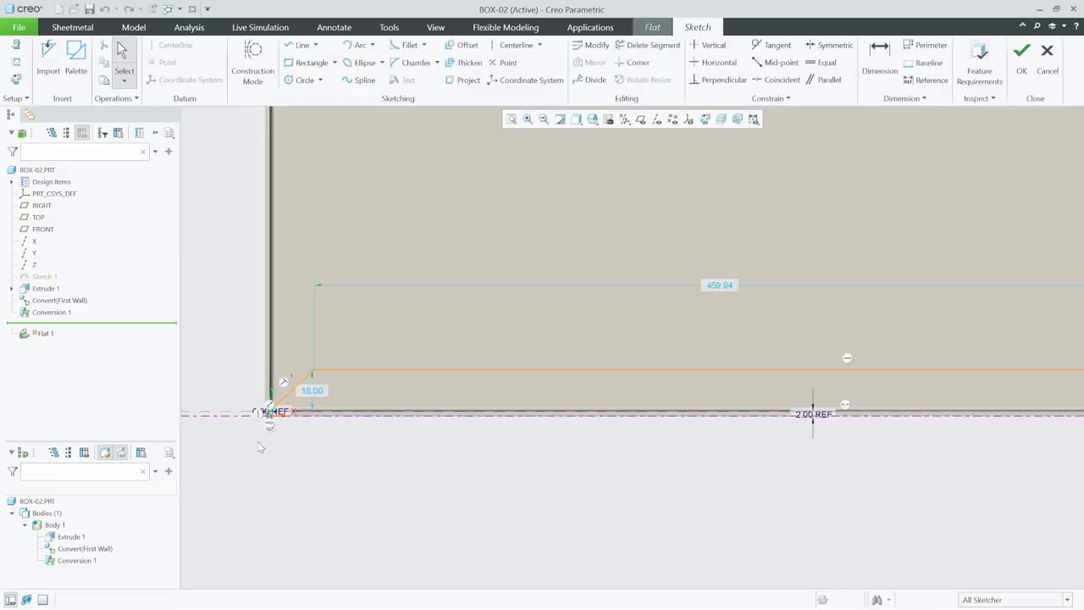
{"action": "key", "text": "d"}
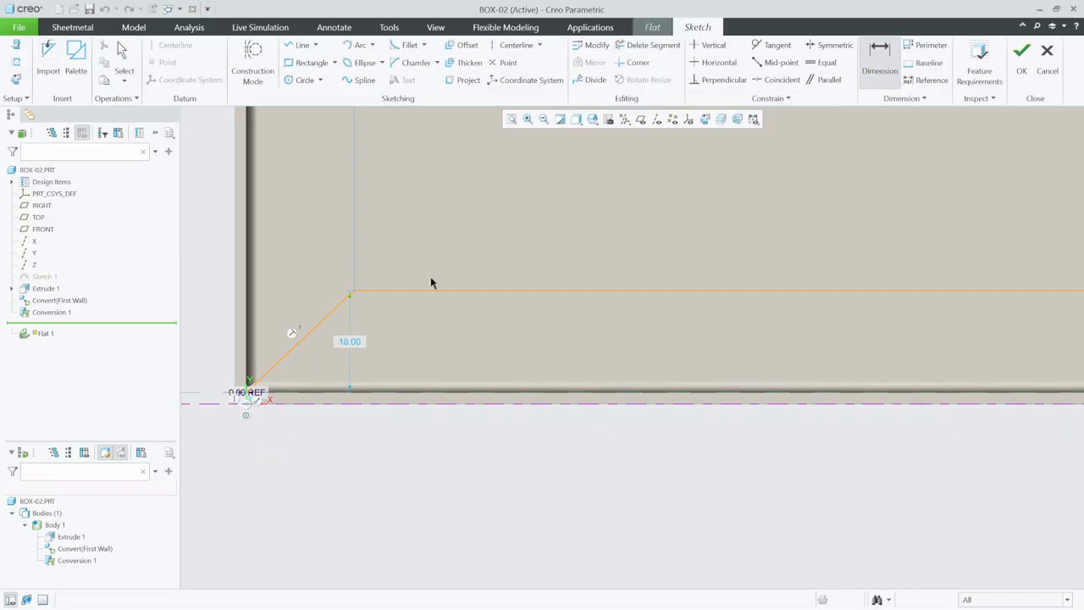
{"action": "left_click", "coordinate": [318, 331]}
{"action": "left_click", "coordinate": [351, 394]}
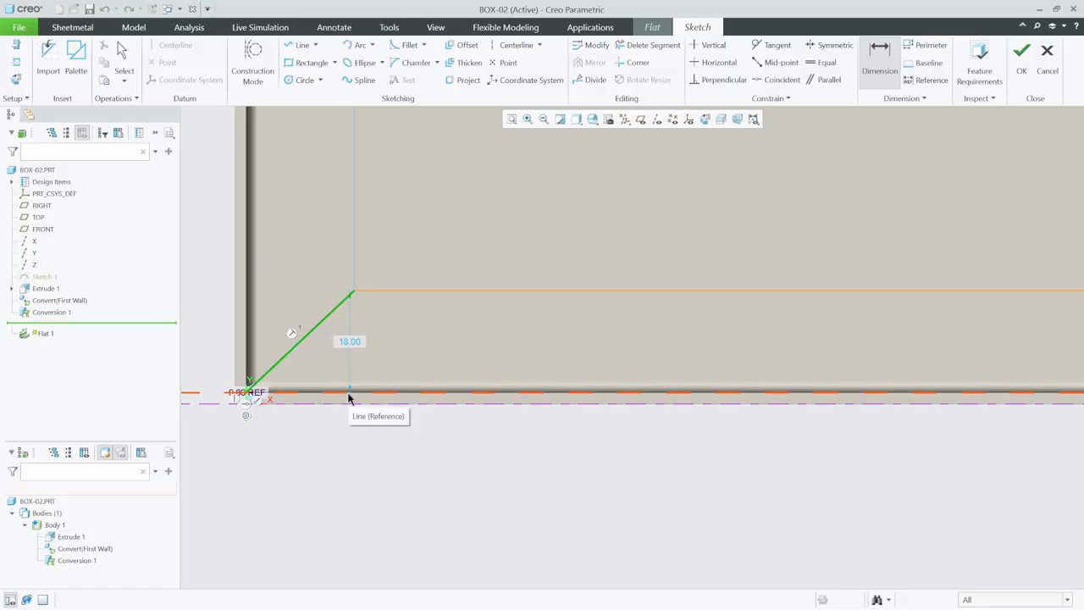
{"action": "middle_click", "coordinate": [317, 361]}
{"action": "type", "text": "45"}
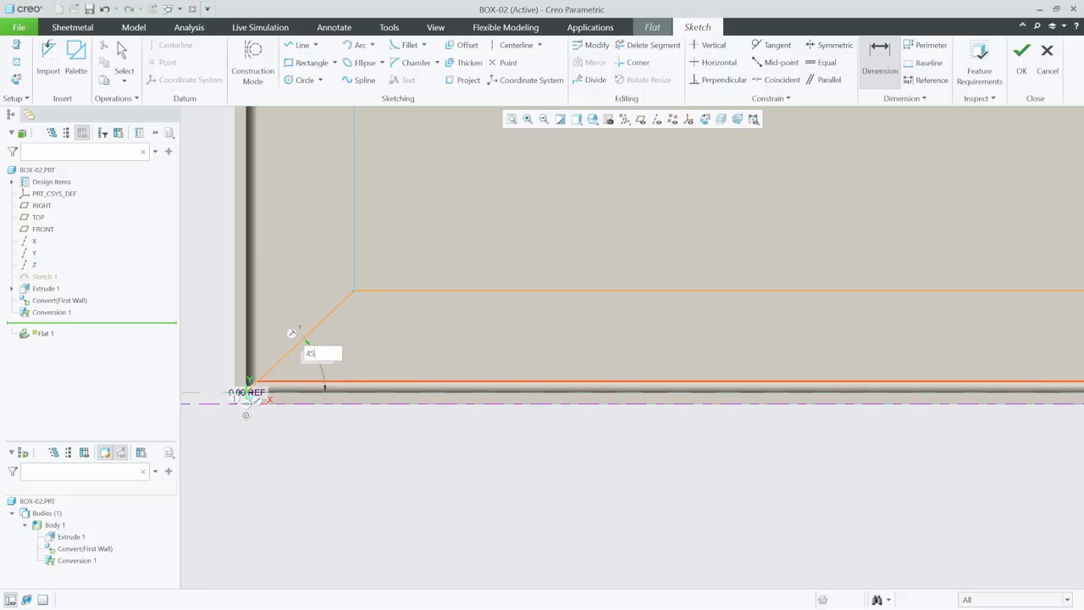
{"action": "key", "text": "Return"}
Step: Try to dimension the right slanted line's angle to the horizontal reference, and delete the conflicting new dimension
{"action": "scroll", "coordinate": [230, 393], "scroll_direction": "up", "scroll_amount": 4}
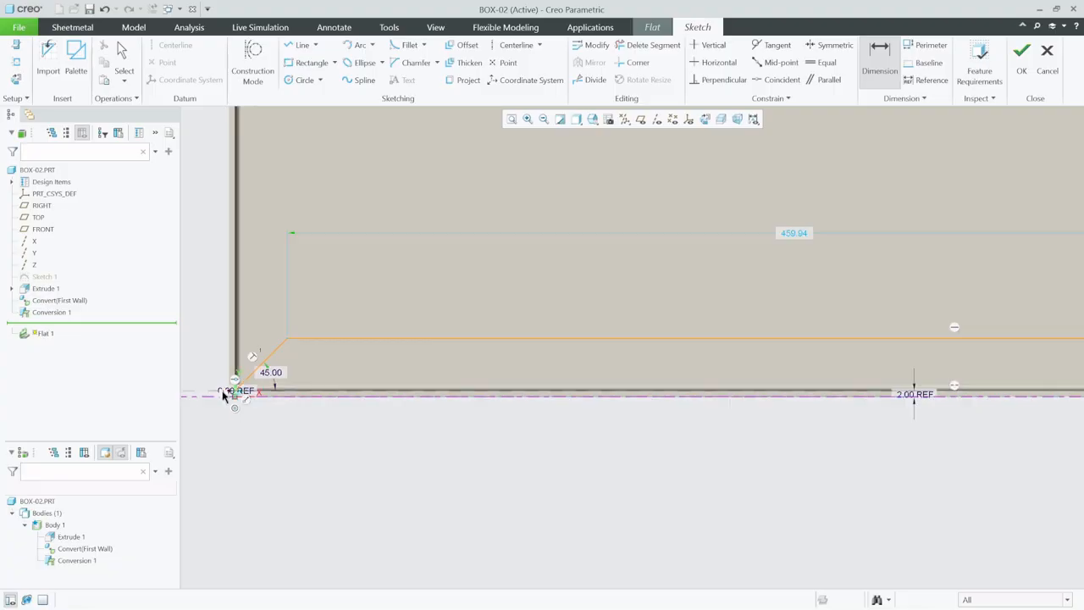
{"action": "scroll", "coordinate": [758, 383], "scroll_direction": "down", "scroll_amount": 4}
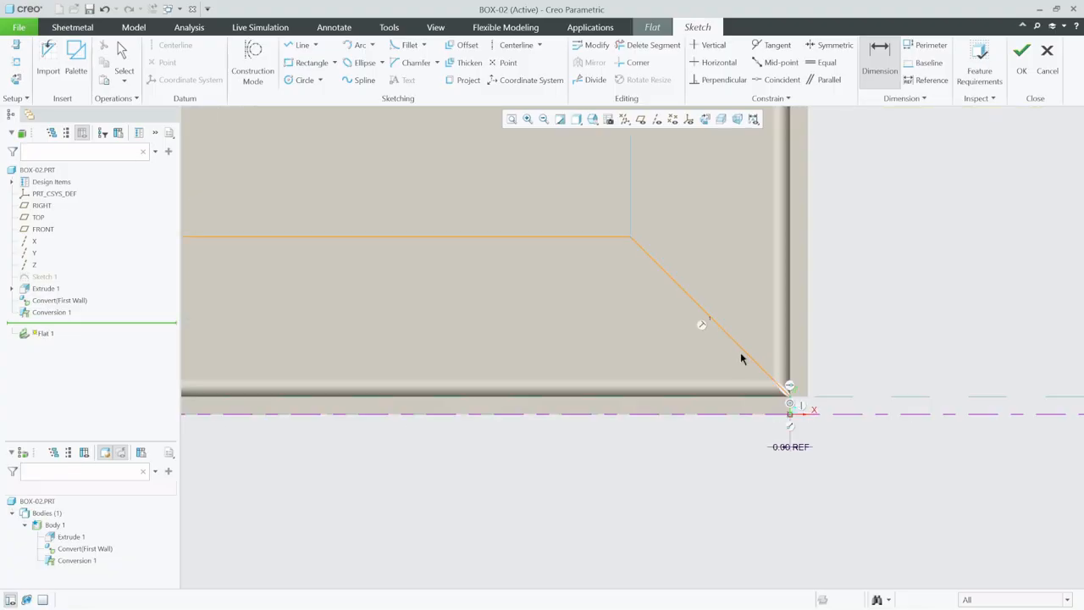
{"action": "left_click", "coordinate": [718, 396]}
{"action": "middle_click", "coordinate": [711, 378]}
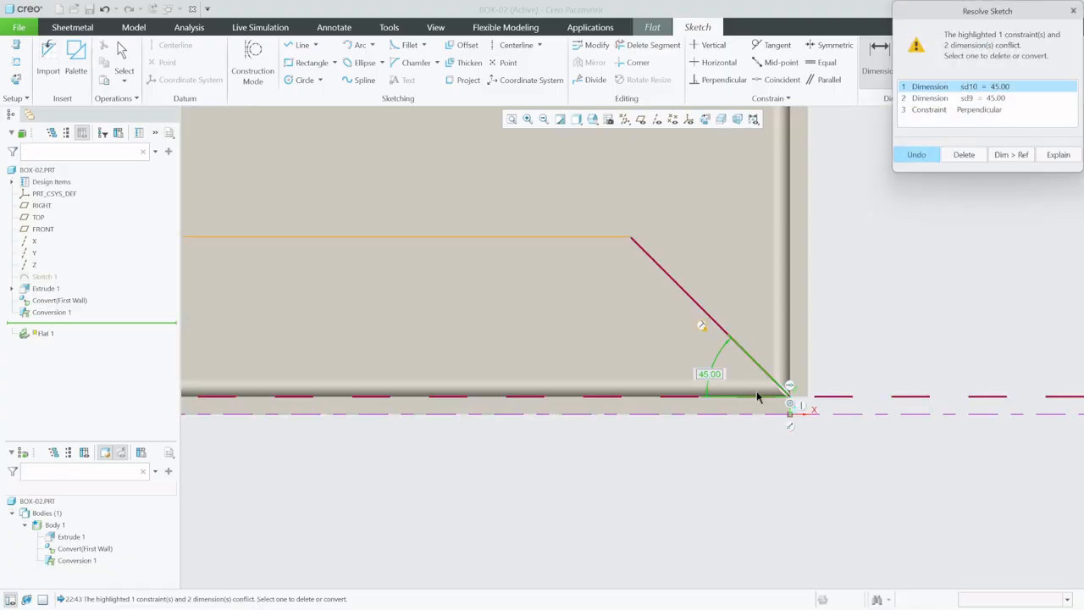
{"action": "left_click", "coordinate": [966, 154]}
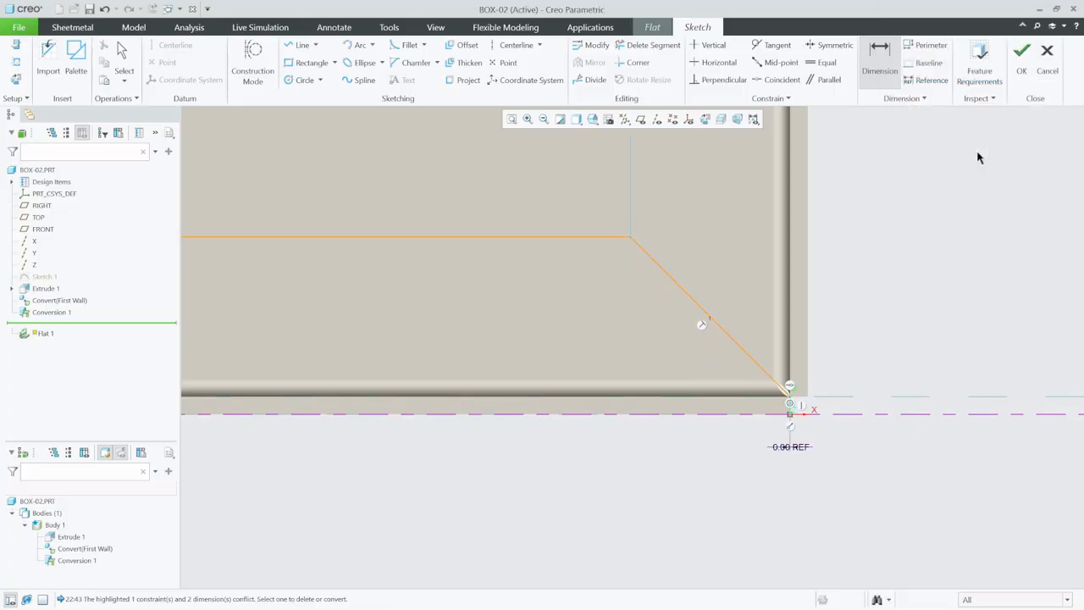
Step: Accept the revised trapezoidal sketch and complete the redefinition of Flat 1
{"action": "scroll", "coordinate": [852, 364], "scroll_direction": "up", "scroll_amount": 4}
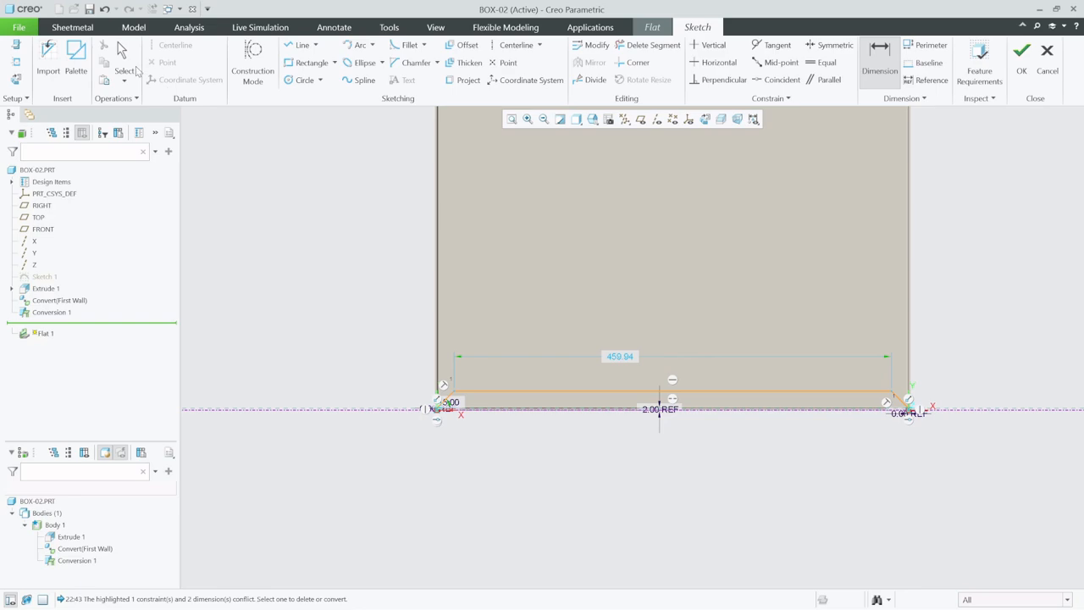
{"action": "middle_click", "coordinate": [376, 319]}
{"action": "mouse_move", "coordinate": [383, 375]}
{"action": "left_mouse_down"}
{"action": "mouse_move", "coordinate": [612, 429]}
{"action": "mouse_move", "coordinate": [986, 462]}
{"action": "mouse_move", "coordinate": [977, 475]}
{"action": "left_mouse_up"}
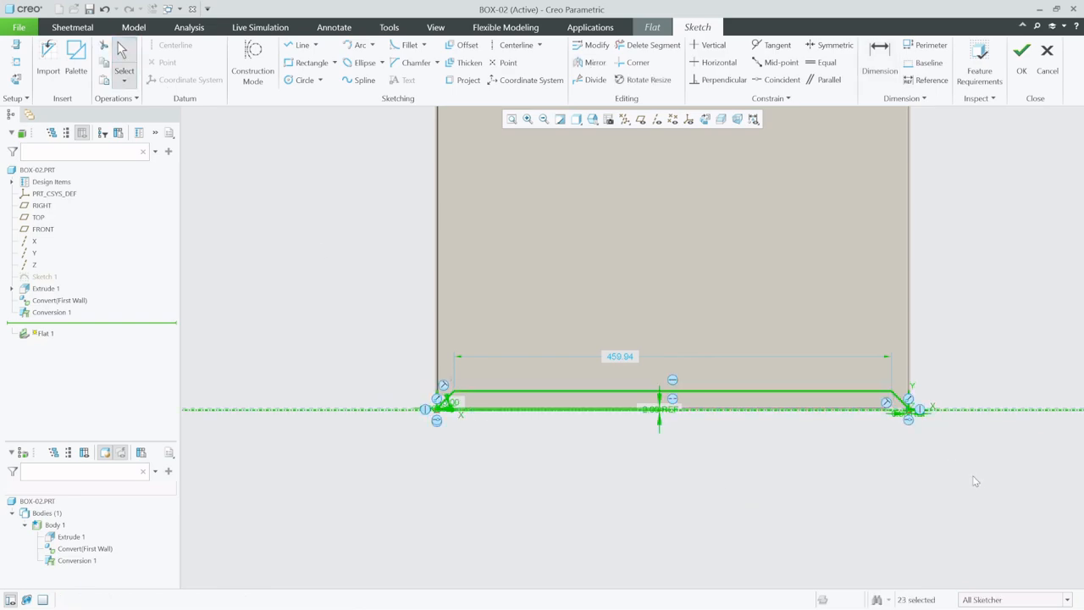
{"action": "left_click", "coordinate": [1021, 59]}
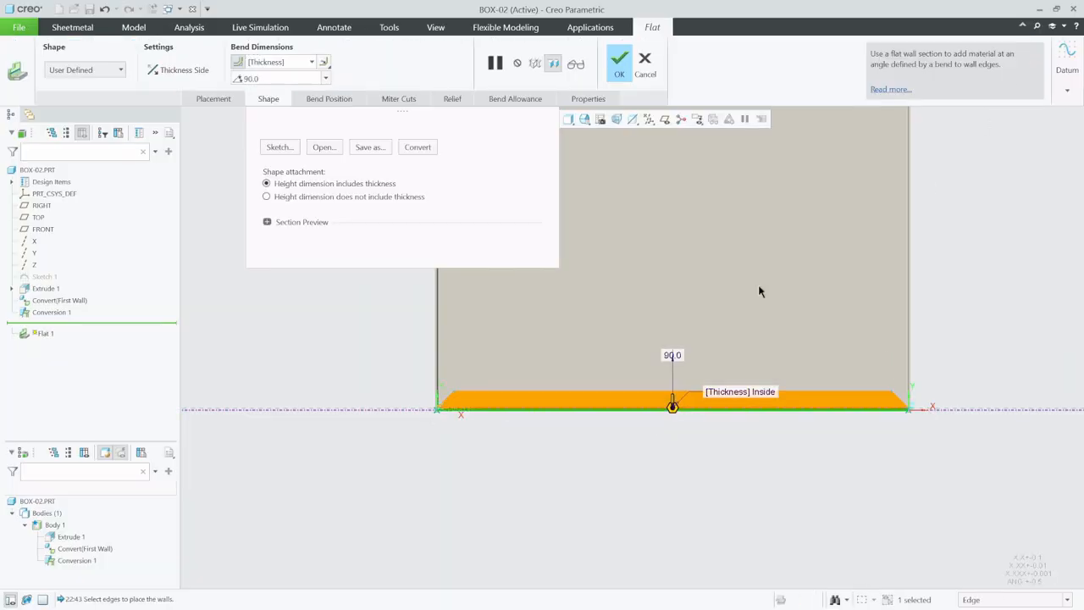
{"action": "left_click", "coordinate": [625, 56]}
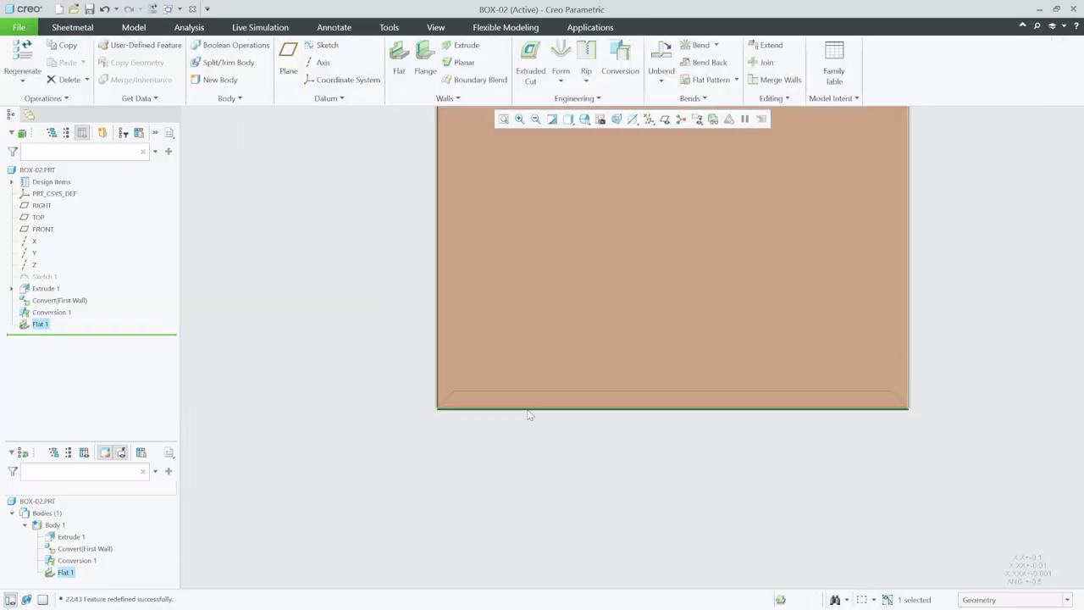
Step: Start a second flat wall on the long side wall's edge next to Flat 1 and open its shape sketch
{"action": "scroll", "coordinate": [427, 510], "scroll_direction": "up", "scroll_amount": 4}
{"action": "mouse_move", "coordinate": [539, 434]}
{"action": "middle_mouse_down"}
{"action": "mouse_move", "coordinate": [545, 419]}
{"action": "mouse_move", "coordinate": [465, 384]}
{"action": "mouse_move", "coordinate": [612, 520]}
{"action": "middle_mouse_up"}
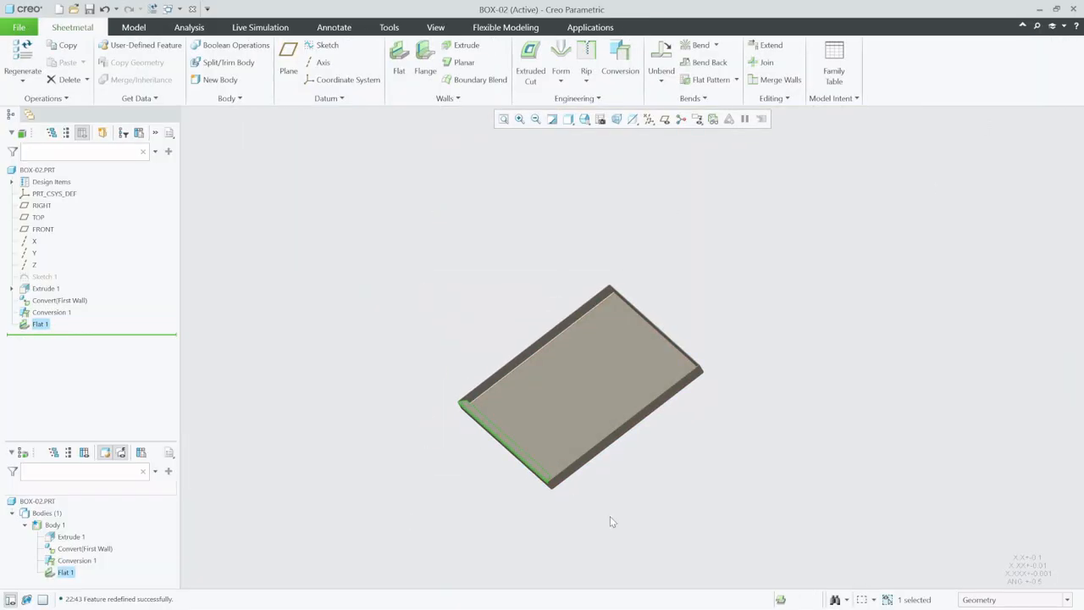
{"action": "scroll", "coordinate": [546, 470], "scroll_direction": "down", "scroll_amount": 3}
{"action": "left_click", "coordinate": [399, 59]}
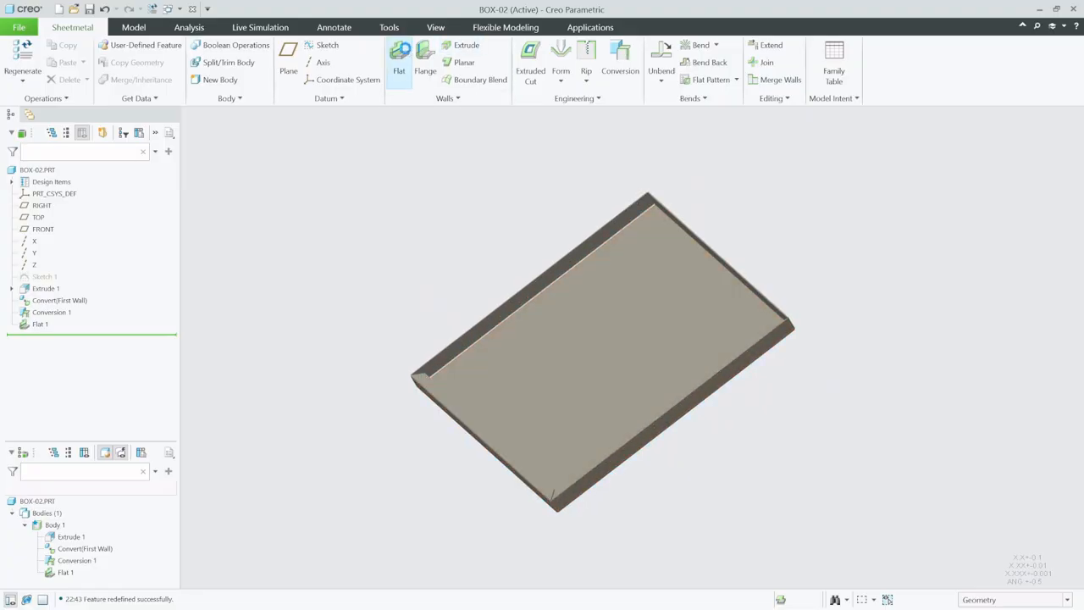
{"action": "scroll", "coordinate": [543, 481], "scroll_direction": "down", "scroll_amount": 5}
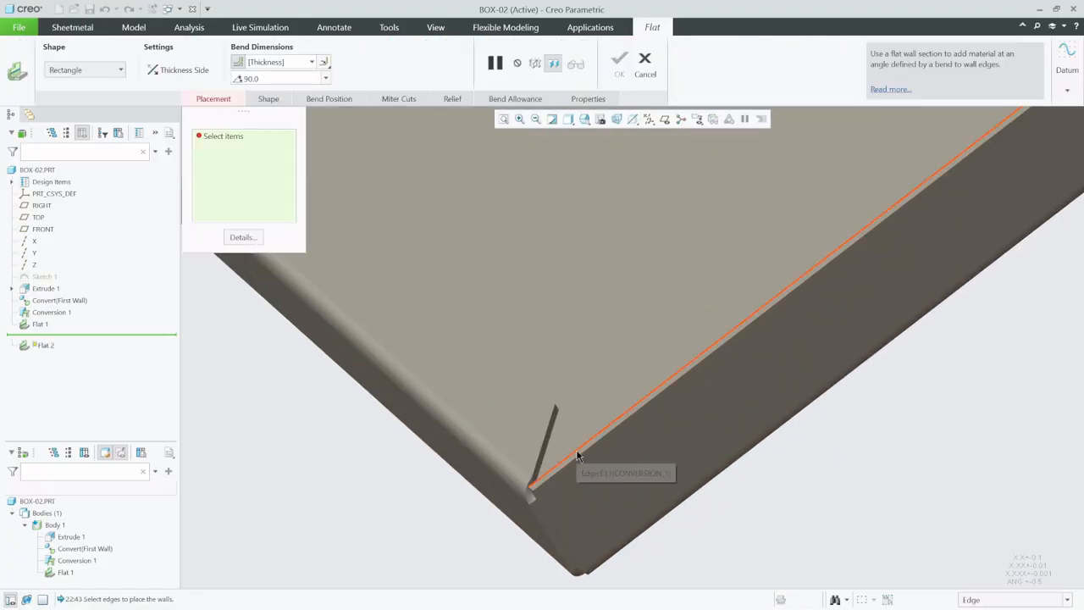
{"action": "left_click", "coordinate": [581, 455]}
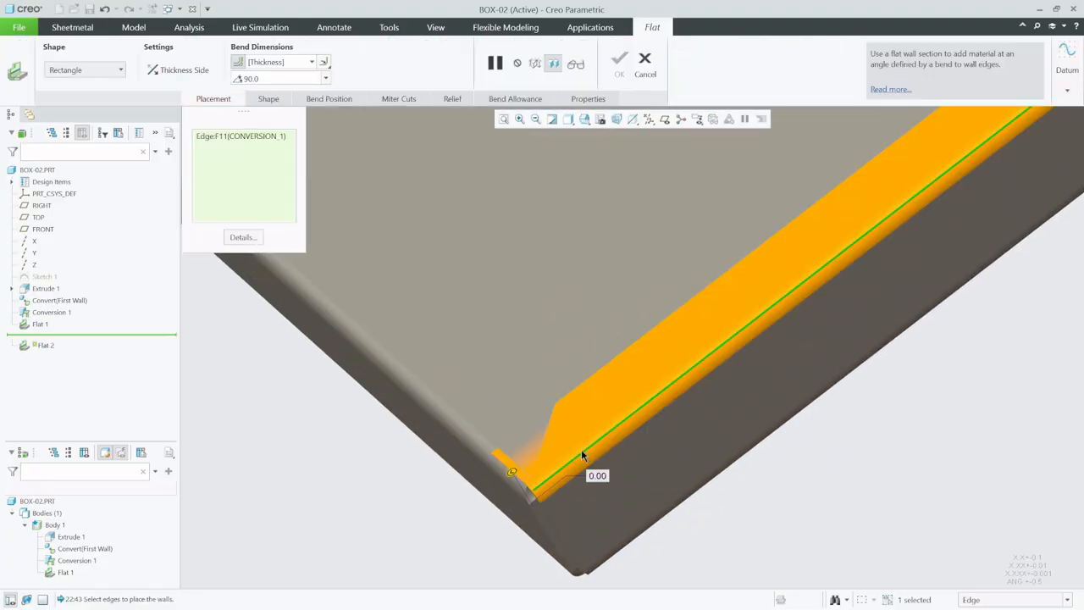
{"action": "left_click", "coordinate": [268, 98]}
{"action": "left_click", "coordinate": [279, 147]}
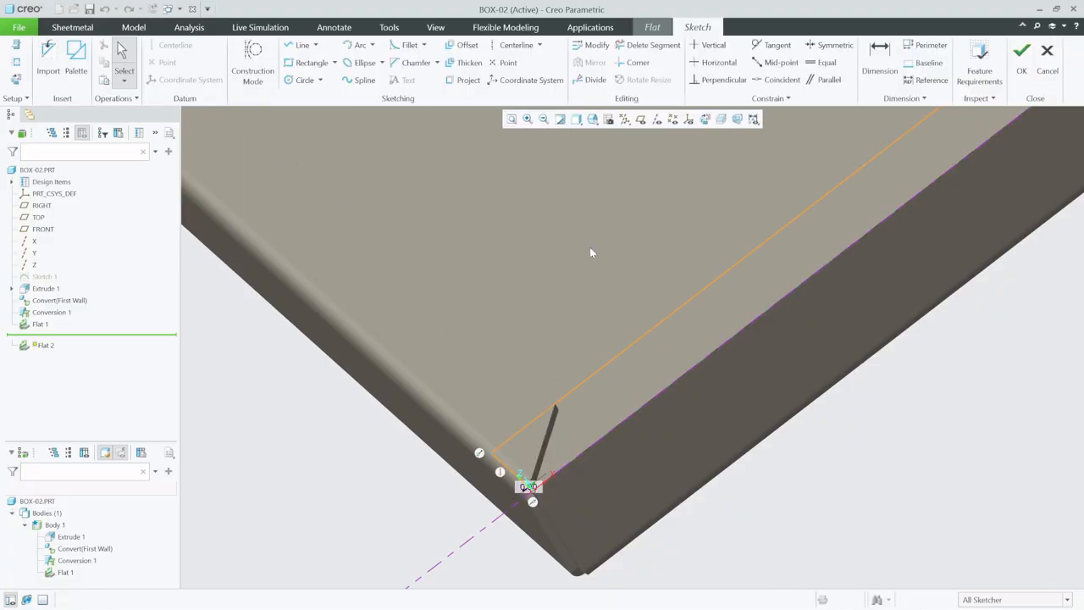
Step: Orient the Flat 2 shape sketch to 2D and delete the default rectangle's top line and right side line
{"action": "left_click", "coordinate": [706, 119]}
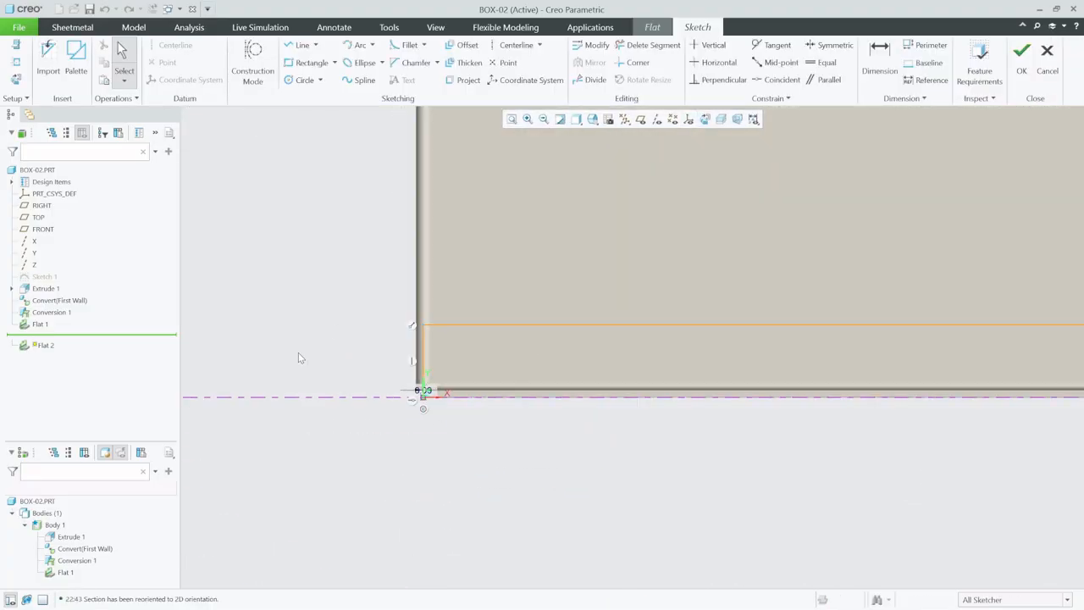
{"action": "scroll", "coordinate": [259, 377], "scroll_direction": "up", "scroll_amount": 1}
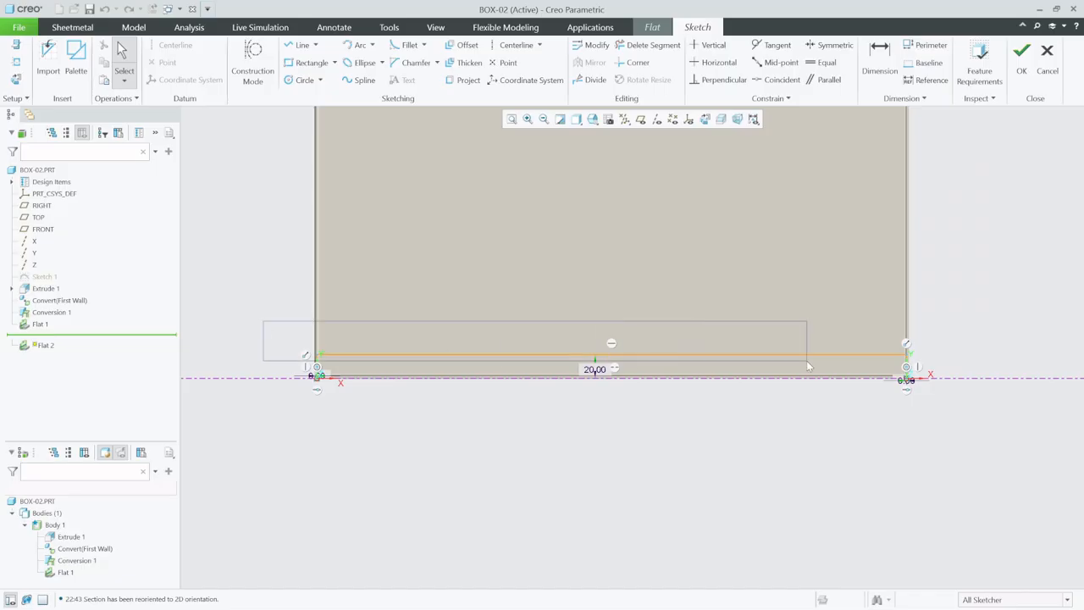
{"action": "left_click", "coordinate": [373, 357]}
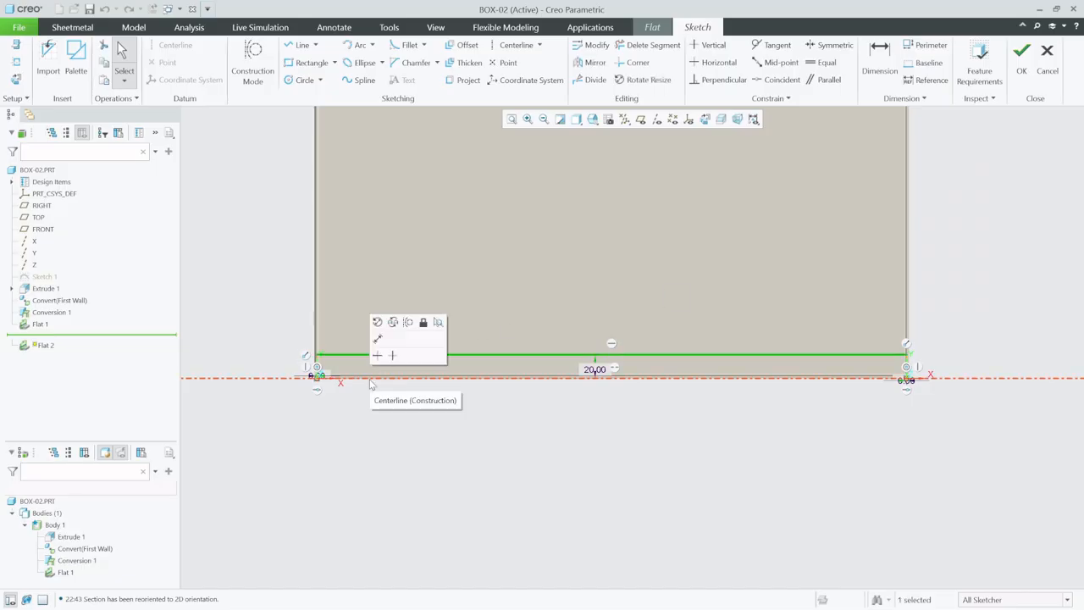
{"action": "key", "text": "Delete"}
{"action": "left_click", "coordinate": [316, 366]}
{"action": "key", "text": "Delete"}
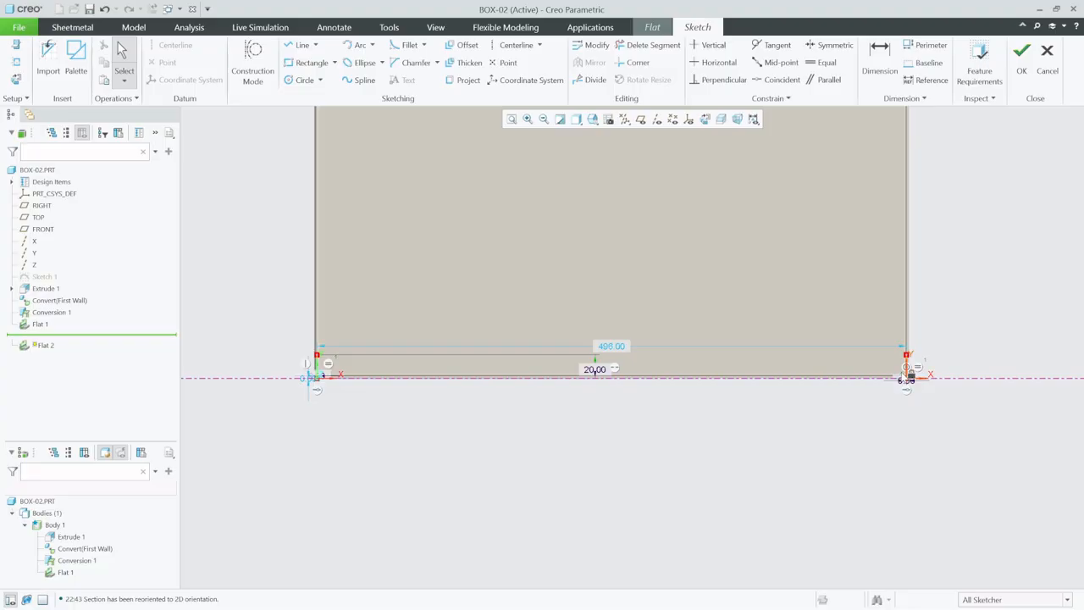
{"action": "scroll", "coordinate": [903, 372], "scroll_direction": "down", "scroll_amount": 6}
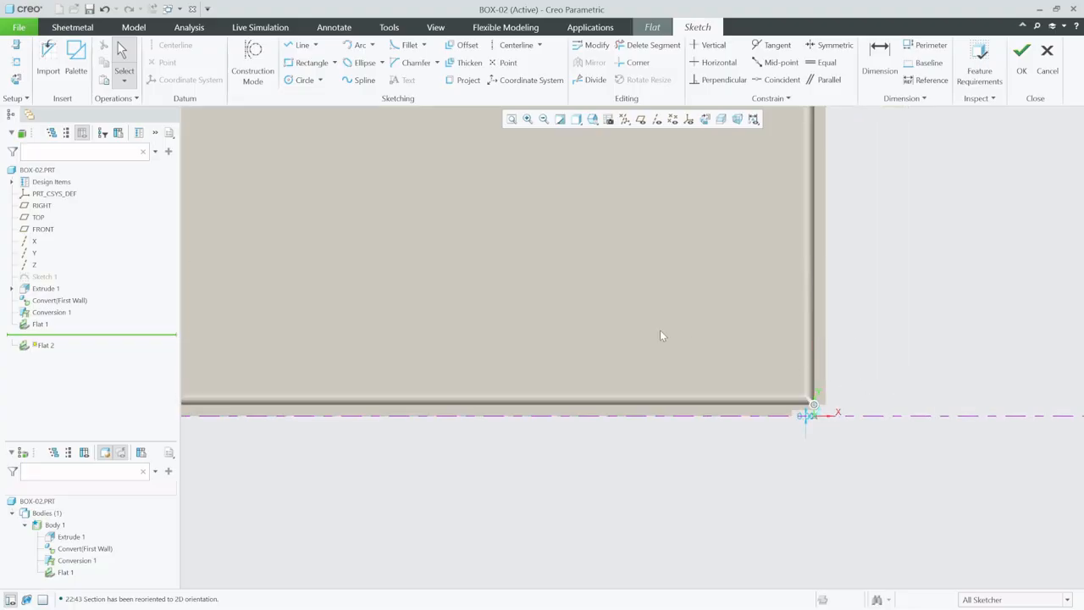
Step: Paste the copied trapezoidal wall section into the Flat 2 sketch, above the horizontal reference line
{"action": "key", "text": "ctrl+v"}
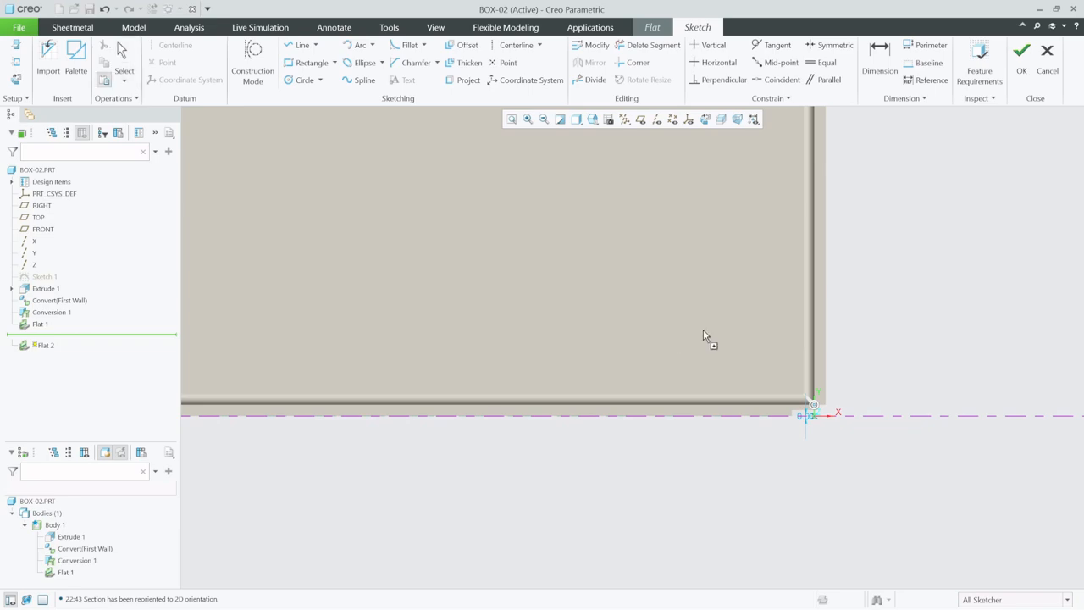
{"action": "scroll", "coordinate": [914, 369], "scroll_direction": "up", "scroll_amount": 3}
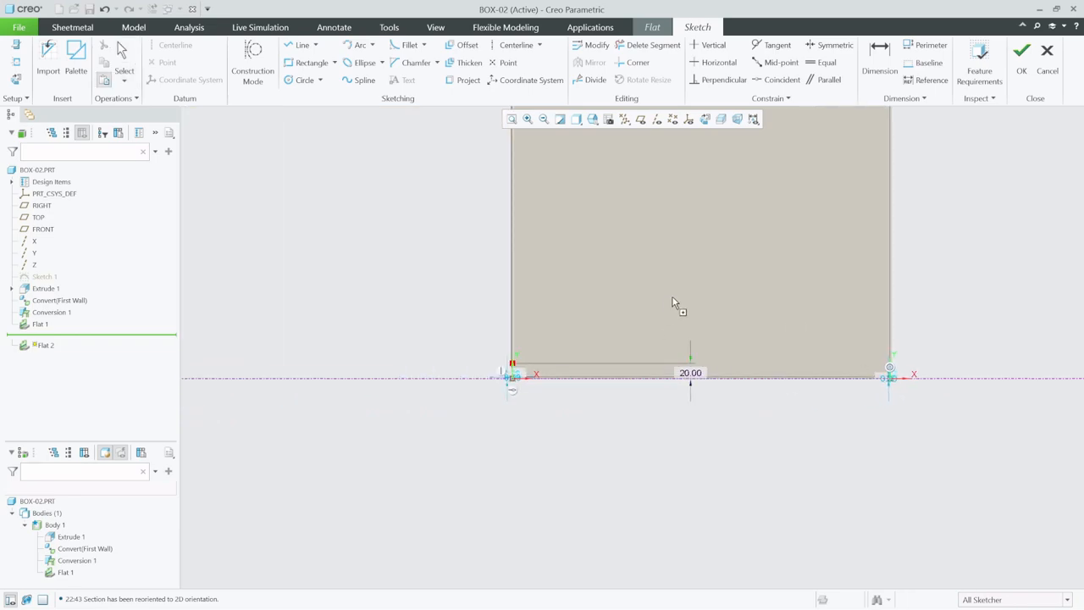
{"action": "left_click", "coordinate": [673, 298]}
{"action": "left_click", "coordinate": [671, 298]}
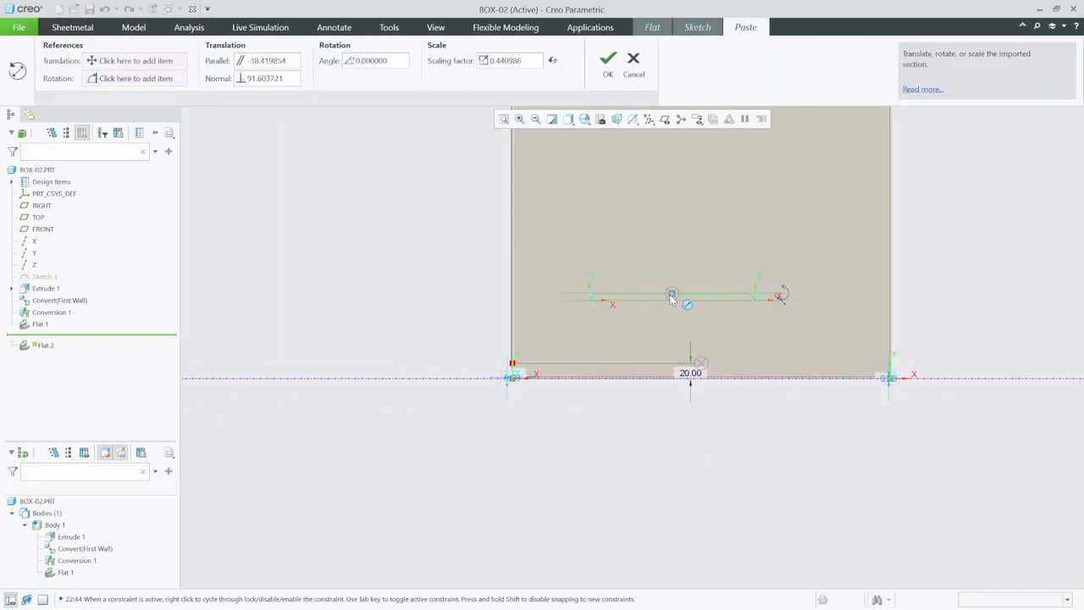
Step: Relocate the pasted section's origin handle onto the coordinate system at the section's left end
{"action": "left_click_drag", "start_coordinate": [672, 298], "coordinate": [591, 305]}
{"action": "scroll", "coordinate": [584, 305], "scroll_direction": "up", "scroll_amount": 6}
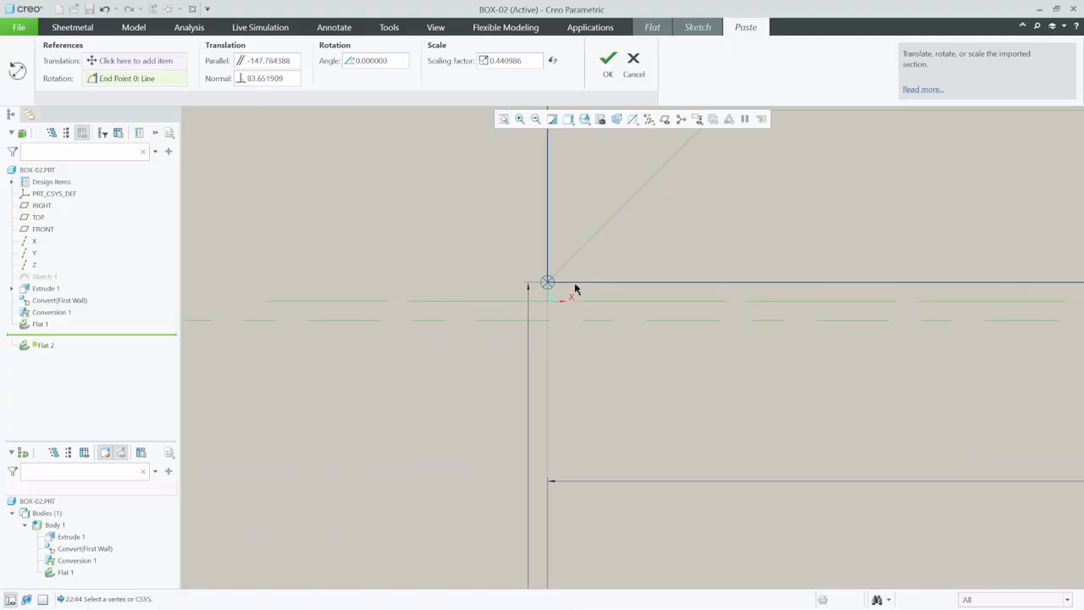
{"action": "scroll", "coordinate": [575, 289], "scroll_direction": "down", "scroll_amount": 2}
{"action": "scroll", "coordinate": [535, 285], "scroll_direction": "down", "scroll_amount": 1}
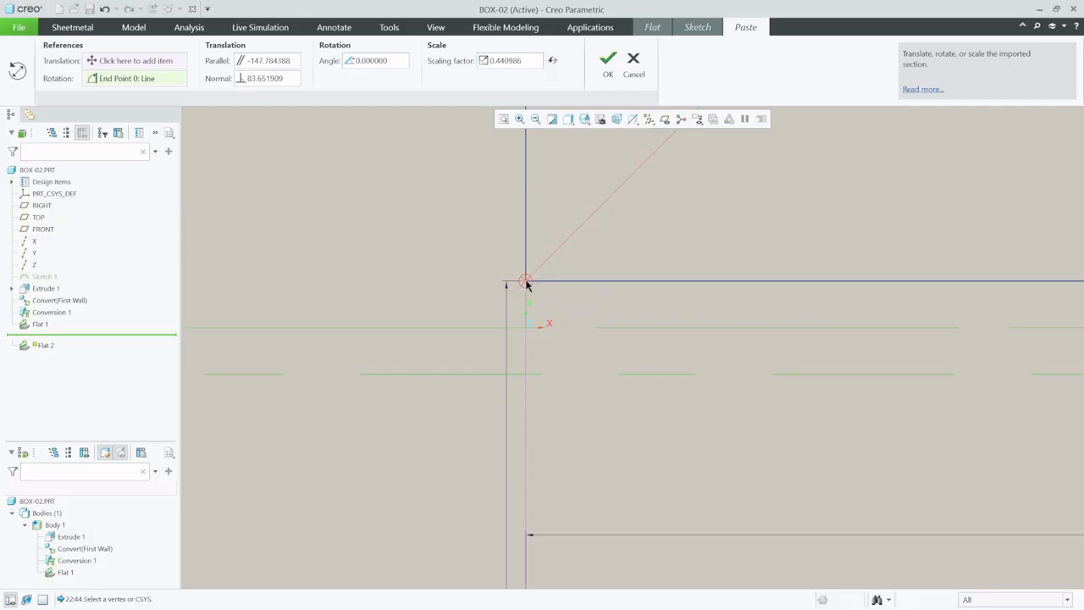
{"action": "left_click_drag", "start_coordinate": [526, 284], "coordinate": [526, 330]}
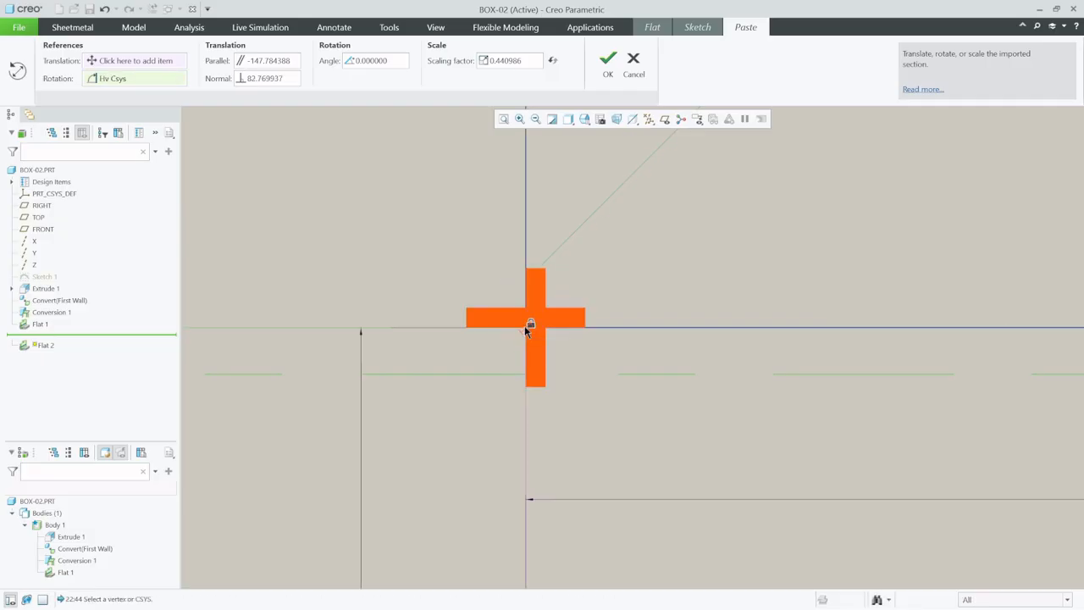
{"action": "scroll", "coordinate": [543, 329], "scroll_direction": "up", "scroll_amount": 4}
{"action": "scroll", "coordinate": [539, 315], "scroll_direction": "down", "scroll_amount": 5}
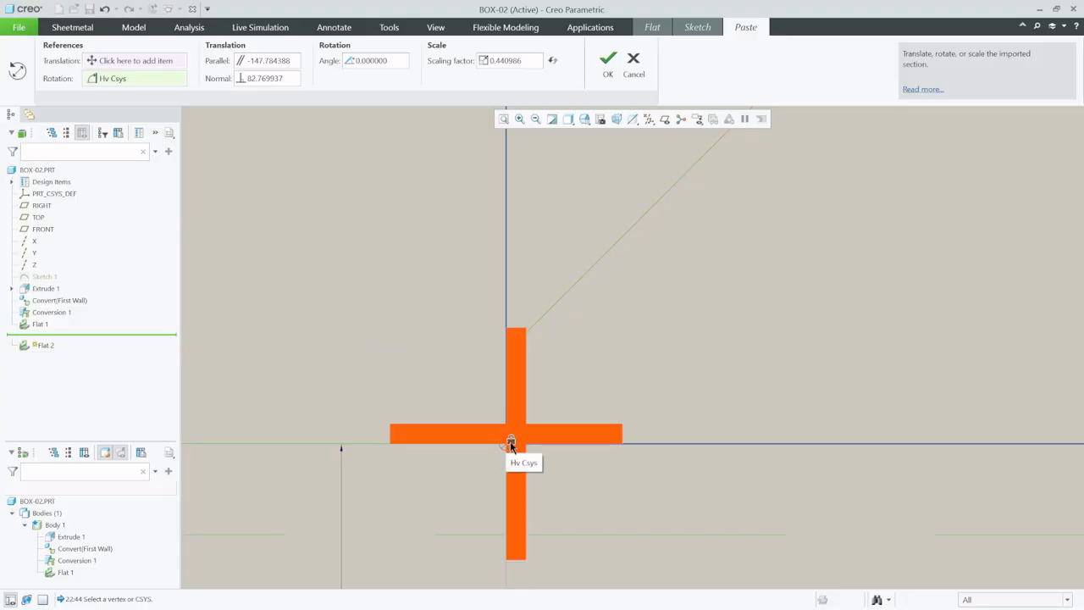
{"action": "scroll", "coordinate": [605, 435], "scroll_direction": "up", "scroll_amount": 2}
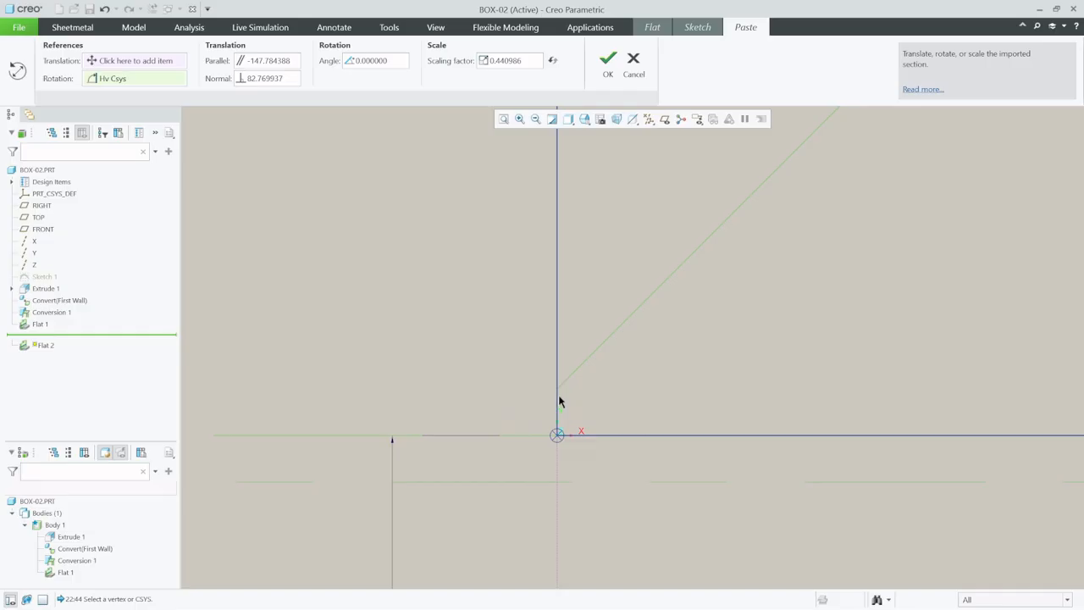
{"action": "scroll", "coordinate": [500, 385], "scroll_direction": "up", "scroll_amount": 4}
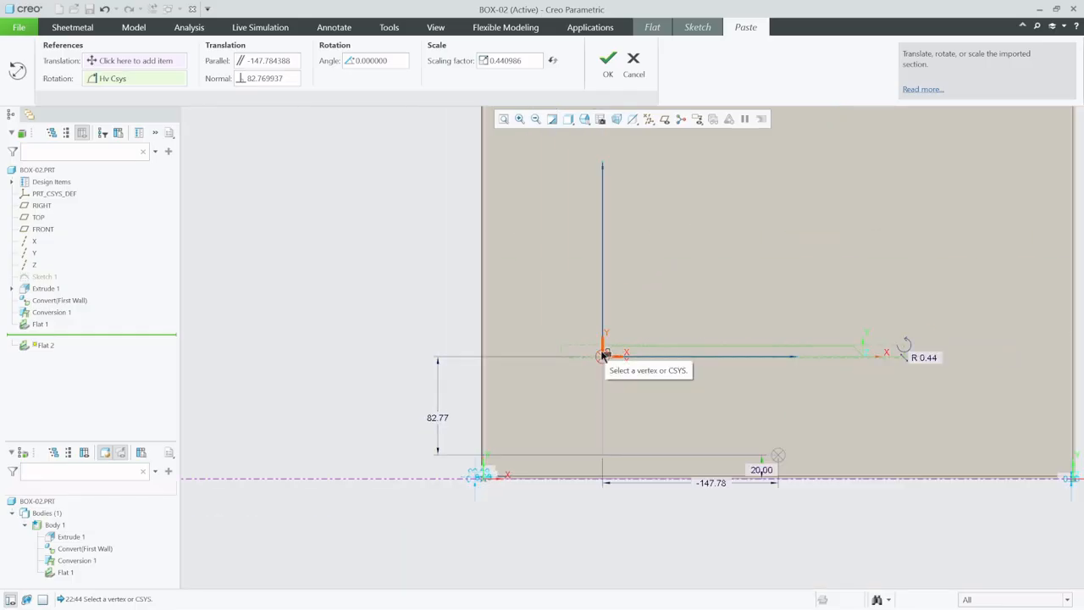
Step: Move the pasted section so its left coordinate system snaps onto the sketch's coordinate system at the left end of the wall edge
{"action": "left_click_drag", "start_coordinate": [603, 355], "coordinate": [546, 413]}
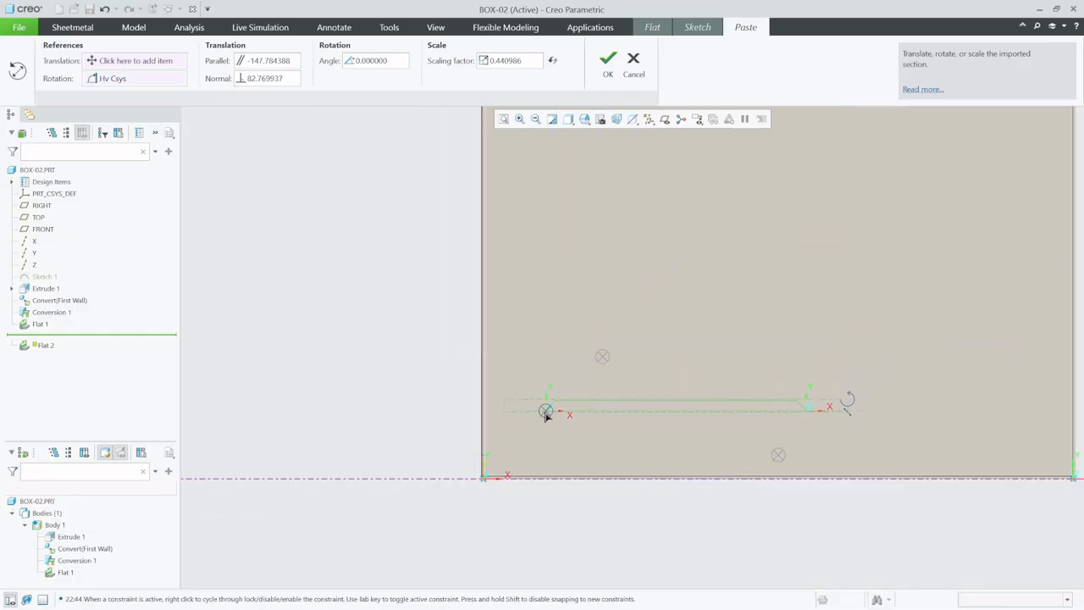
{"action": "left_click_drag", "start_coordinate": [500, 480], "coordinate": [484, 477]}
{"action": "scroll", "coordinate": [484, 482], "scroll_direction": "down", "scroll_amount": 4}
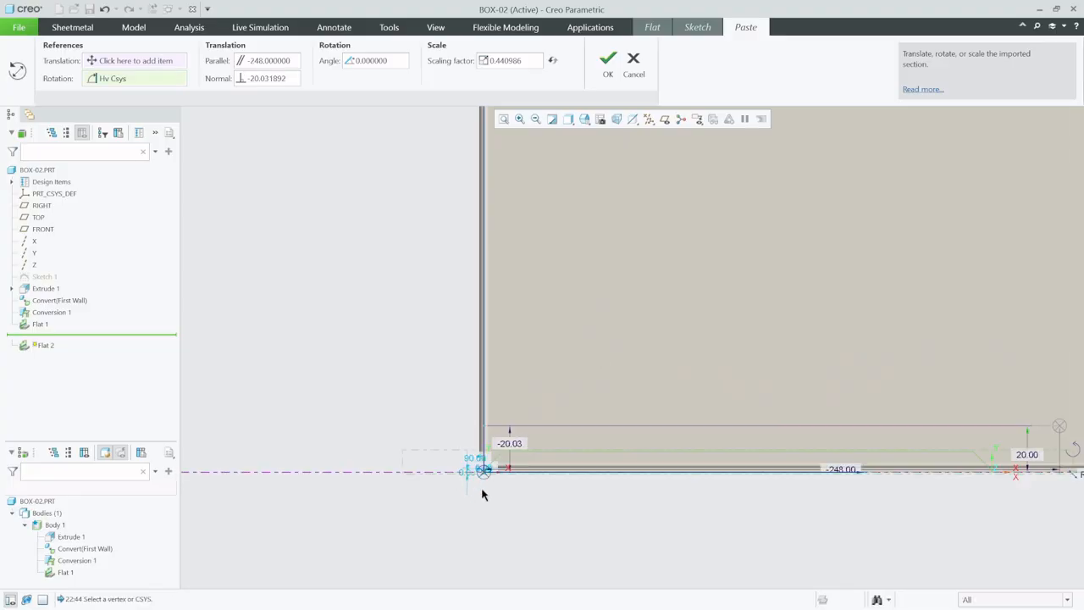
{"action": "scroll", "coordinate": [482, 500], "scroll_direction": "down", "scroll_amount": 4}
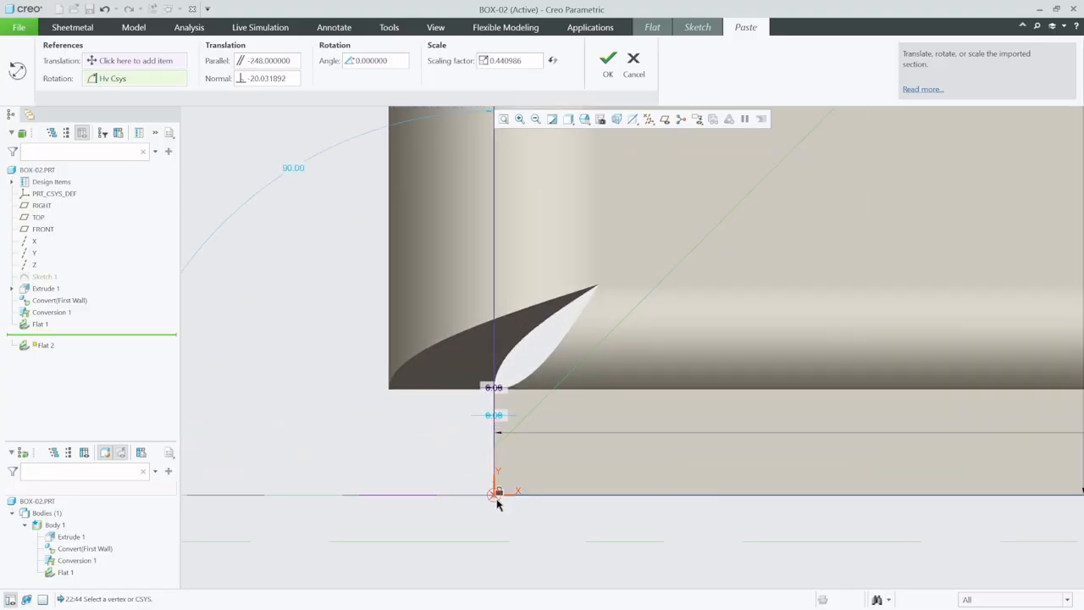
{"action": "mouse_move", "coordinate": [498, 503]}
{"action": "left_mouse_down"}
{"action": "mouse_move", "coordinate": [515, 497]}
{"action": "mouse_move", "coordinate": [537, 412]}
{"action": "mouse_move", "coordinate": [509, 443]}
{"action": "mouse_move", "coordinate": [511, 489]}
{"action": "mouse_move", "coordinate": [498, 494]}
{"action": "left_mouse_up"}
{"action": "scroll", "coordinate": [380, 534], "scroll_direction": "down", "scroll_amount": 5}
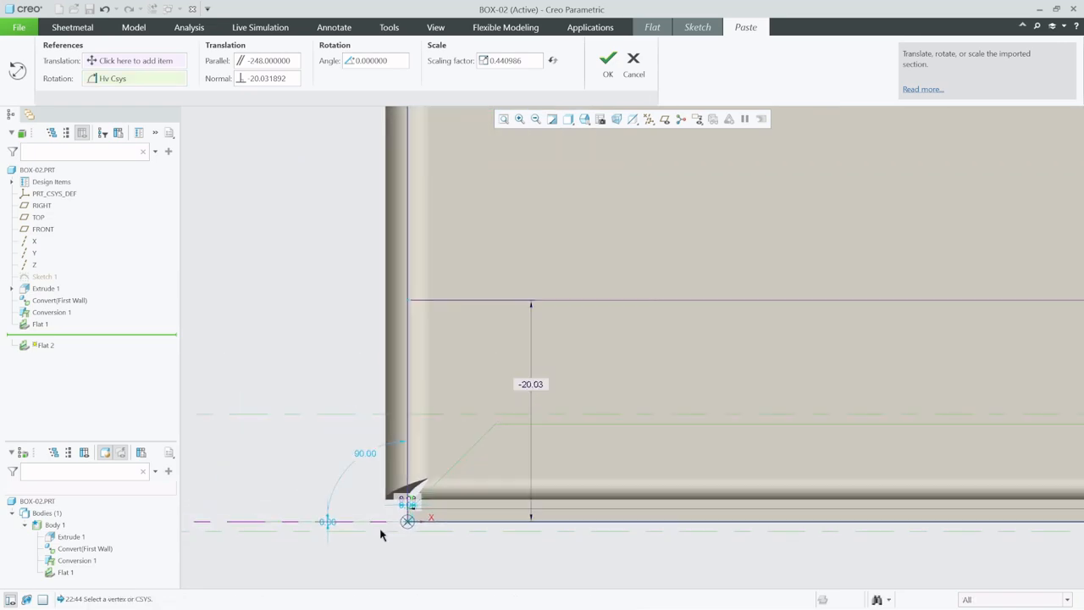
{"action": "scroll", "coordinate": [380, 535], "scroll_direction": "up", "scroll_amount": 6}
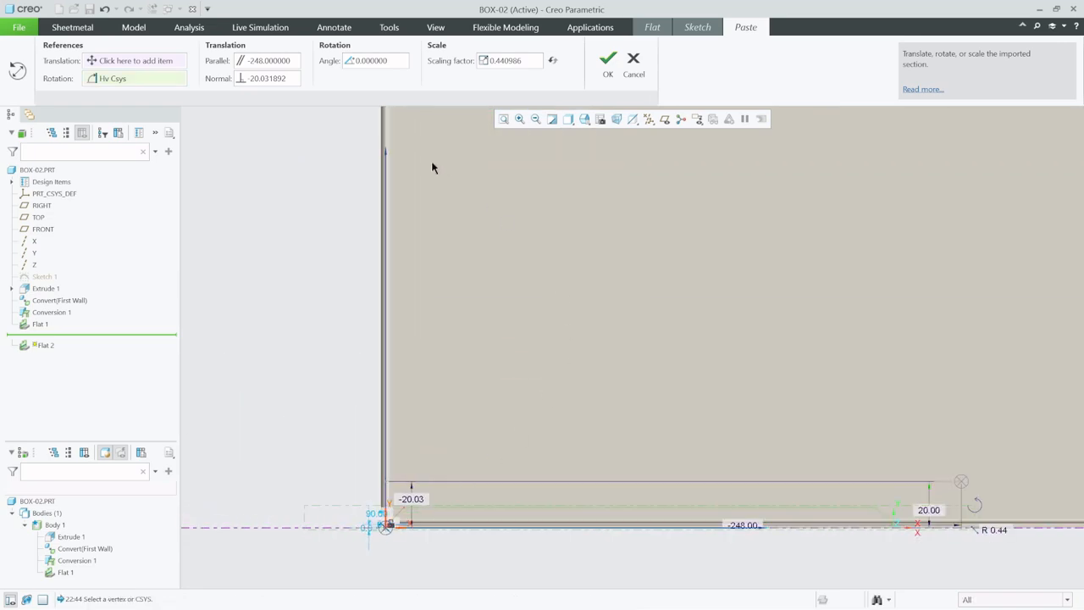
Step: Set the pasted section's scaling factor to 1 and accept the placement
{"action": "left_click", "coordinate": [474, 62]}
{"action": "type", "text": "1"}
{"action": "key", "text": "Return"}
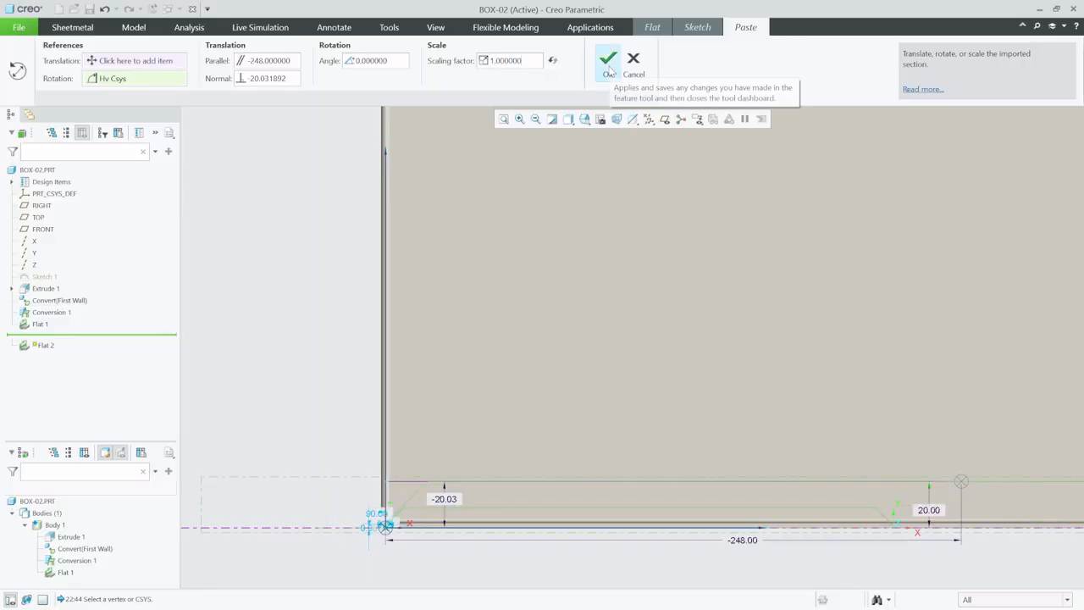
{"action": "left_click", "coordinate": [609, 68]}
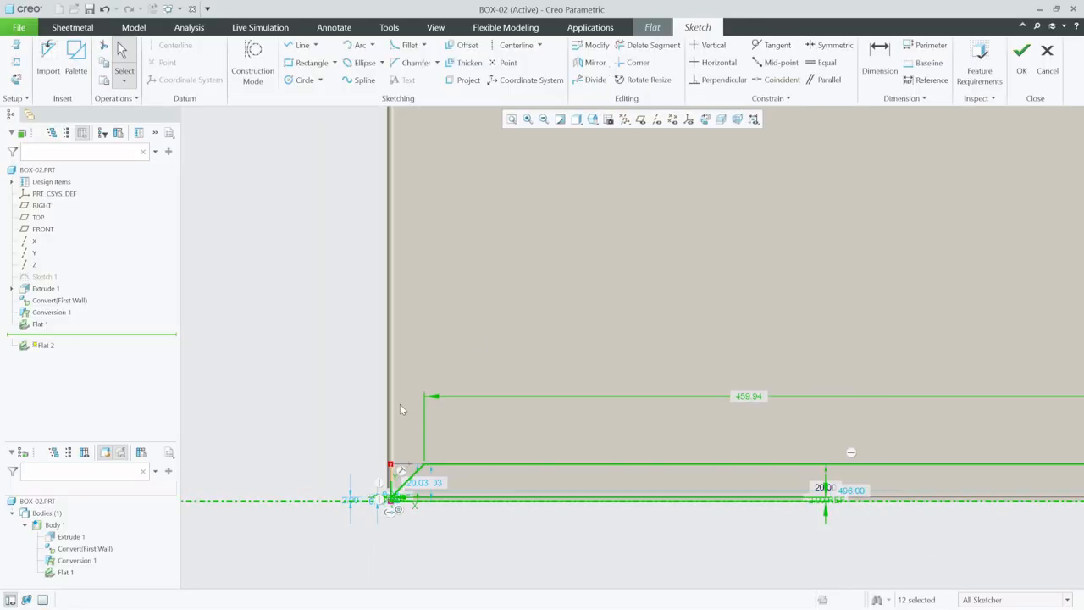
Step: Delete the default rectangle's leftover vertical line at the left end of the pasted section
{"action": "scroll", "coordinate": [430, 473], "scroll_direction": "down", "scroll_amount": 3}
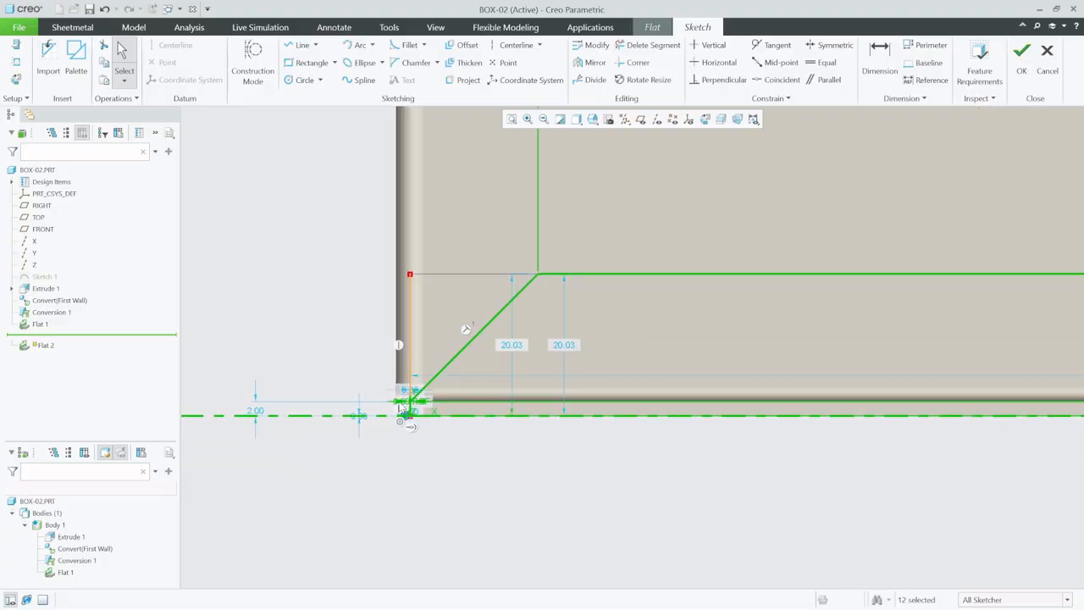
{"action": "left_click", "coordinate": [413, 337]}
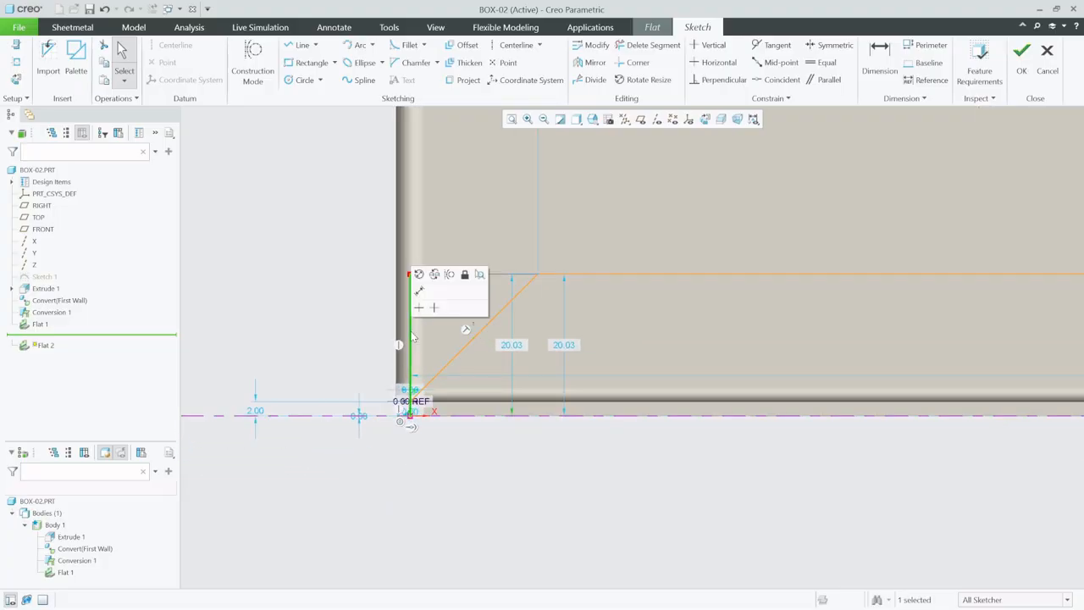
{"action": "key", "text": "Delete"}
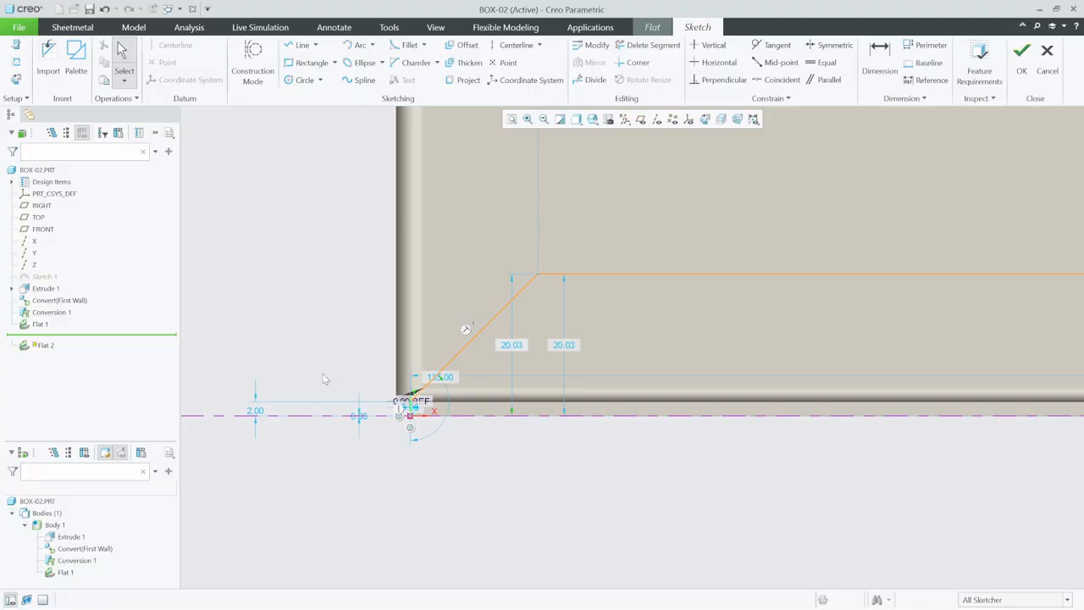
Step: Check the section's right corner, accept the trapezoidal sketch and complete the Flat 2 wall
{"action": "scroll", "coordinate": [324, 379], "scroll_direction": "up", "scroll_amount": 5}
{"action": "scroll", "coordinate": [739, 420], "scroll_direction": "down", "scroll_amount": 5}
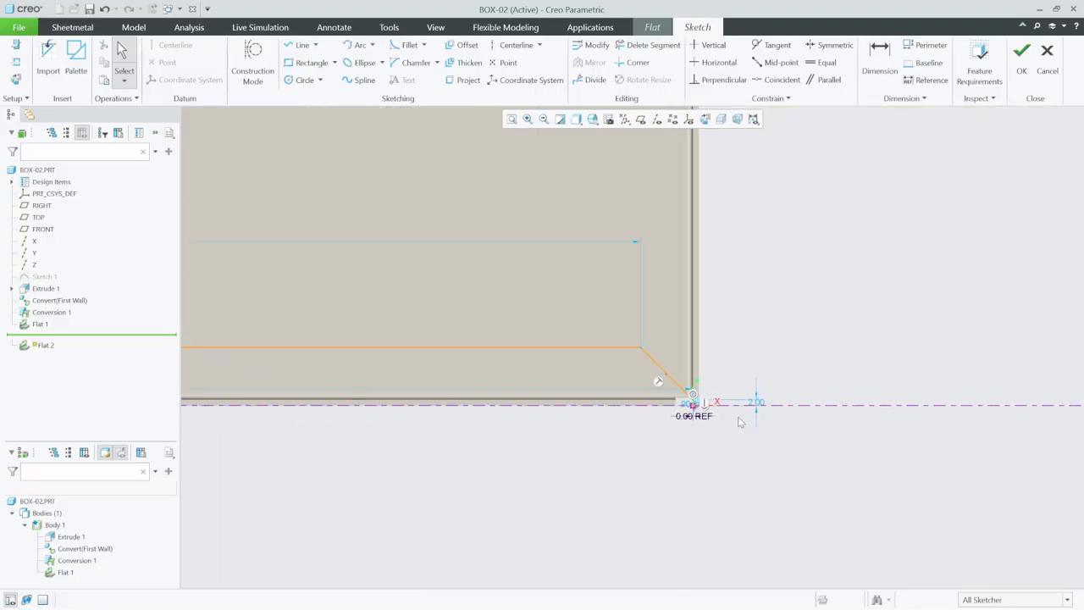
{"action": "scroll", "coordinate": [693, 398], "scroll_direction": "down", "scroll_amount": 3}
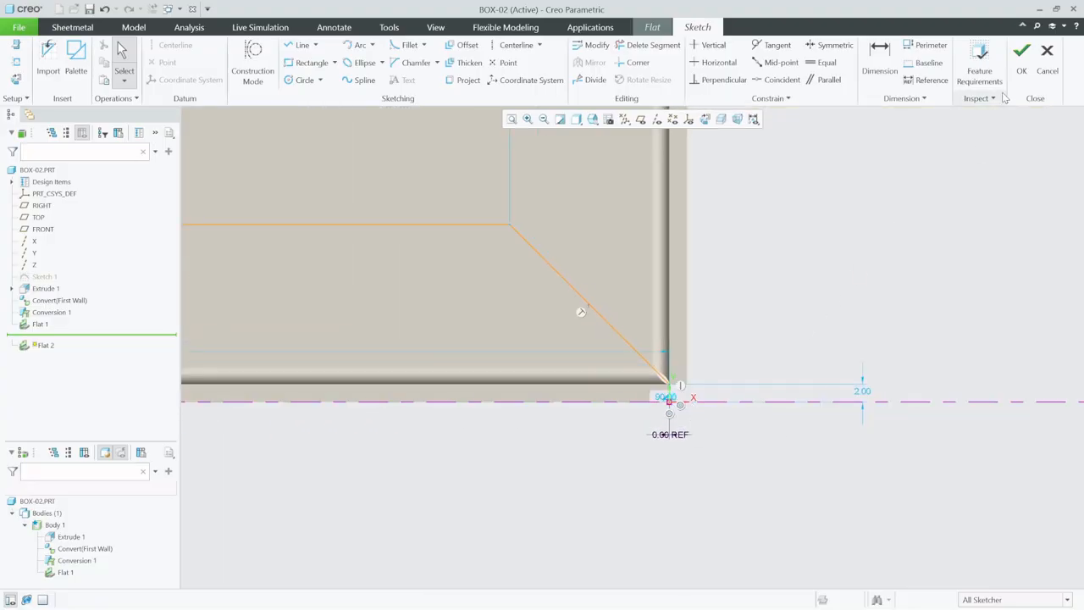
{"action": "left_click", "coordinate": [1021, 58]}
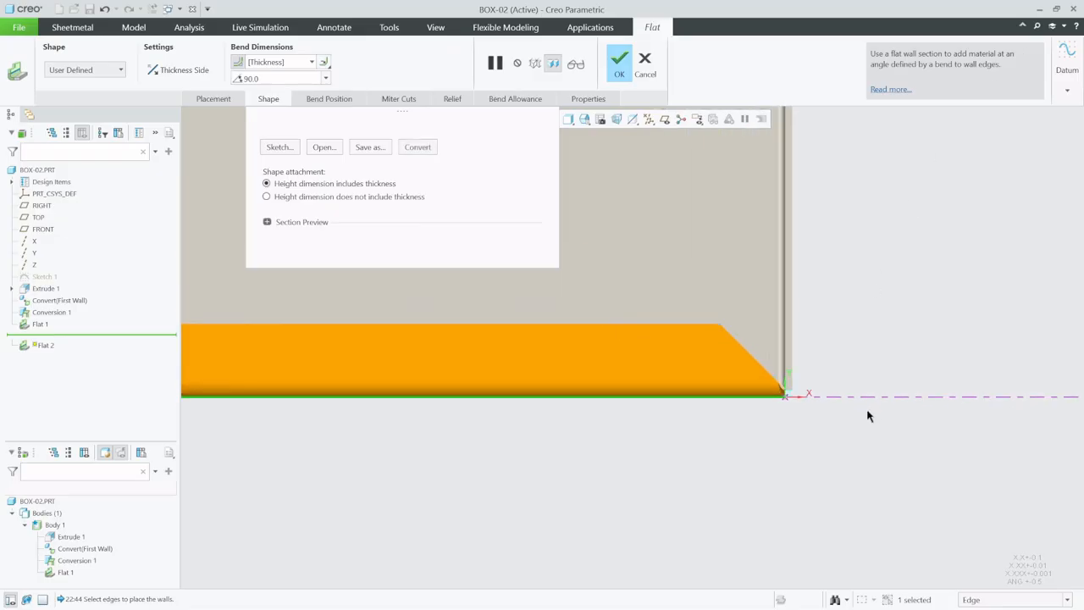
{"action": "middle_click", "coordinate": [712, 264]}
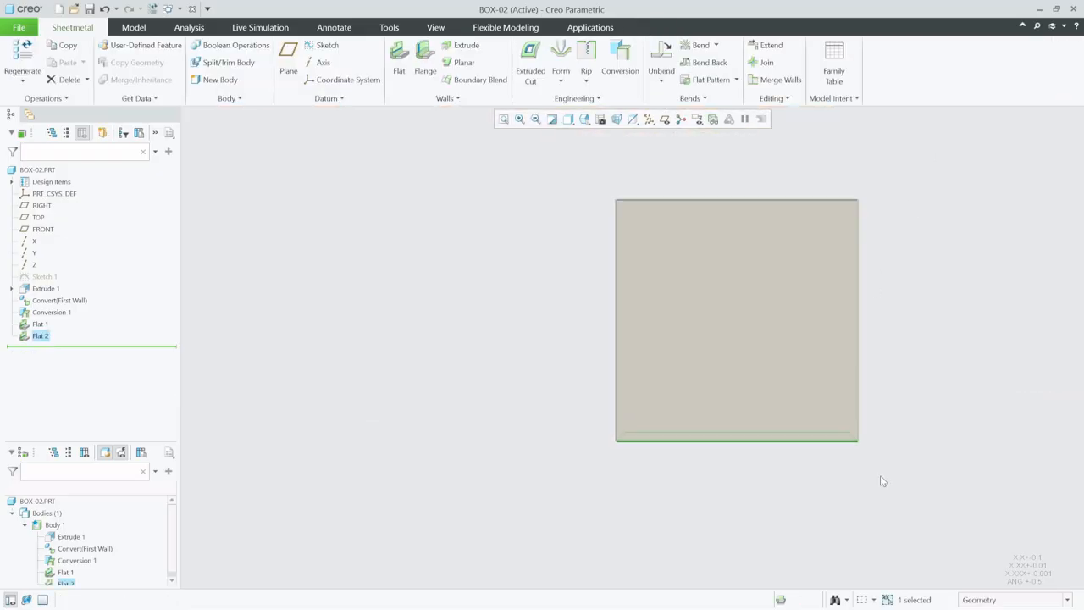
Step: Start a third flat wall on the next side wall's edge adjoining Flat 2 and open its shape sketch
{"action": "middle_click_drag", "start_coordinate": [763, 438], "coordinate": [669, 441]}
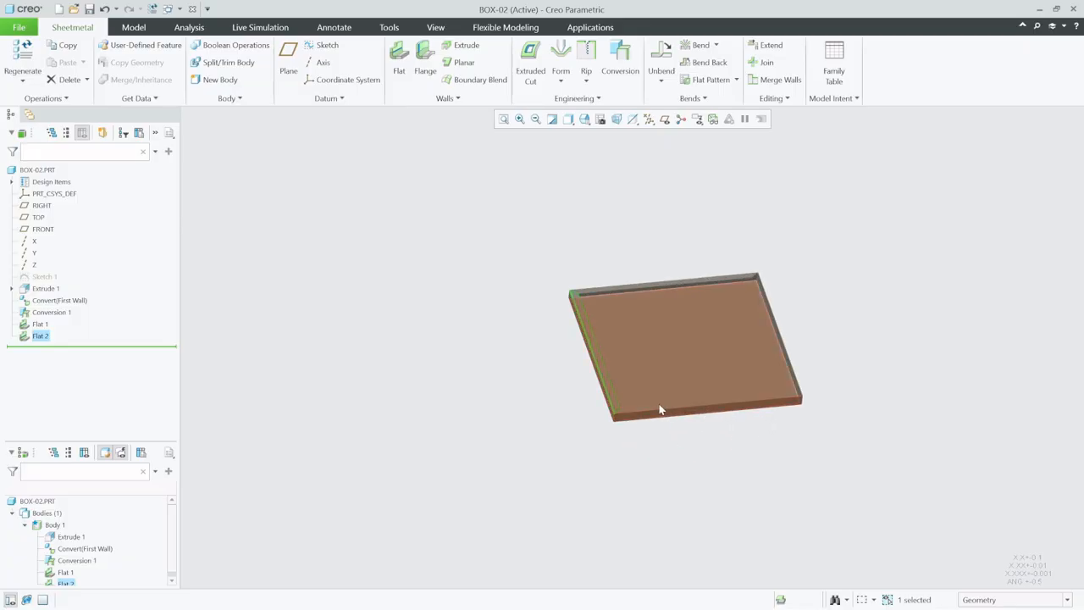
{"action": "scroll", "coordinate": [695, 408], "scroll_direction": "down", "scroll_amount": 5}
{"action": "left_click", "coordinate": [399, 58]}
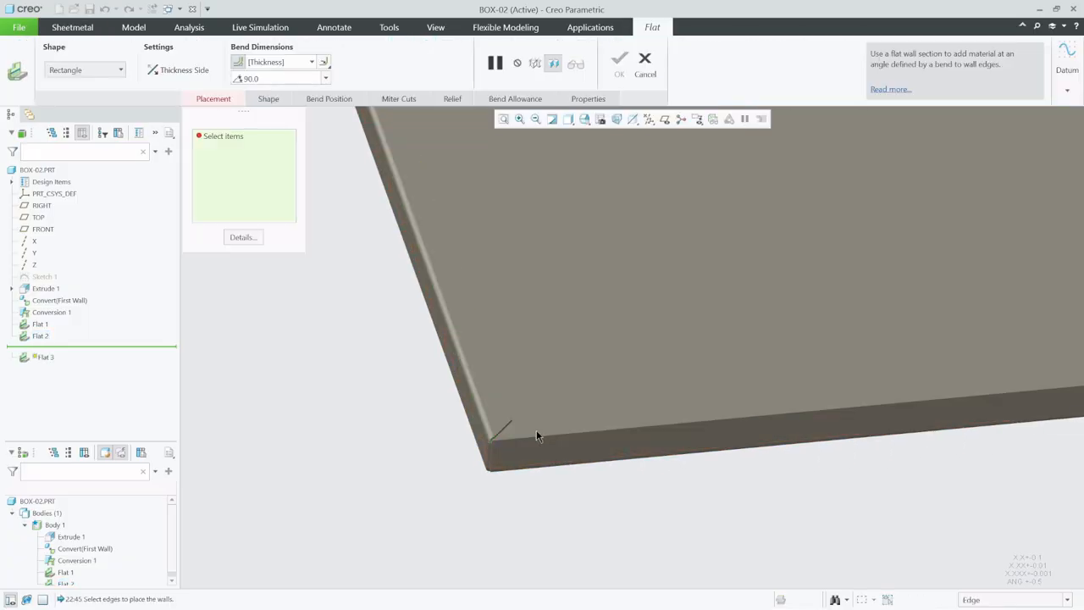
{"action": "middle_click_drag", "start_coordinate": [536, 430], "coordinate": [495, 432]}
{"action": "left_click", "coordinate": [498, 407]}
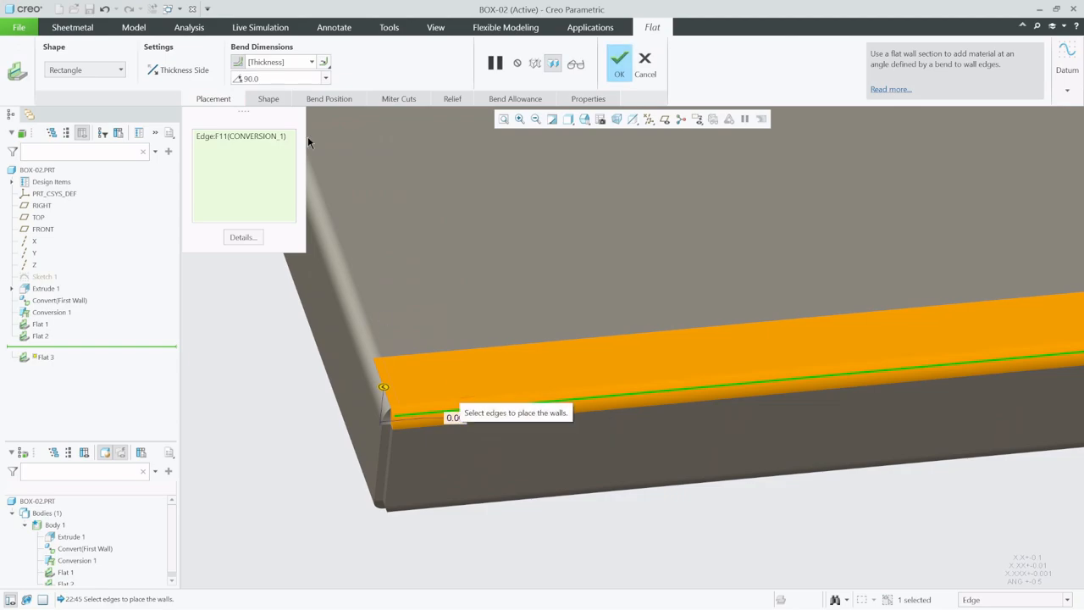
{"action": "left_click", "coordinate": [269, 98]}
{"action": "left_click", "coordinate": [279, 147]}
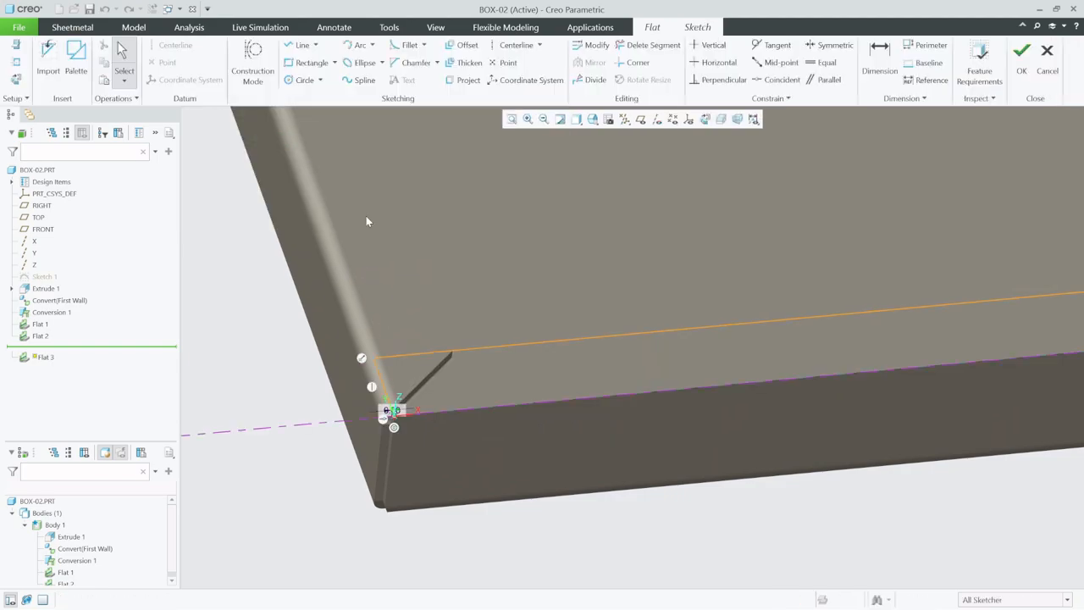
Step: Delete the left, top and right lines of the default rectangle in the third flat wall's sketch
{"action": "left_click", "coordinate": [689, 119]}
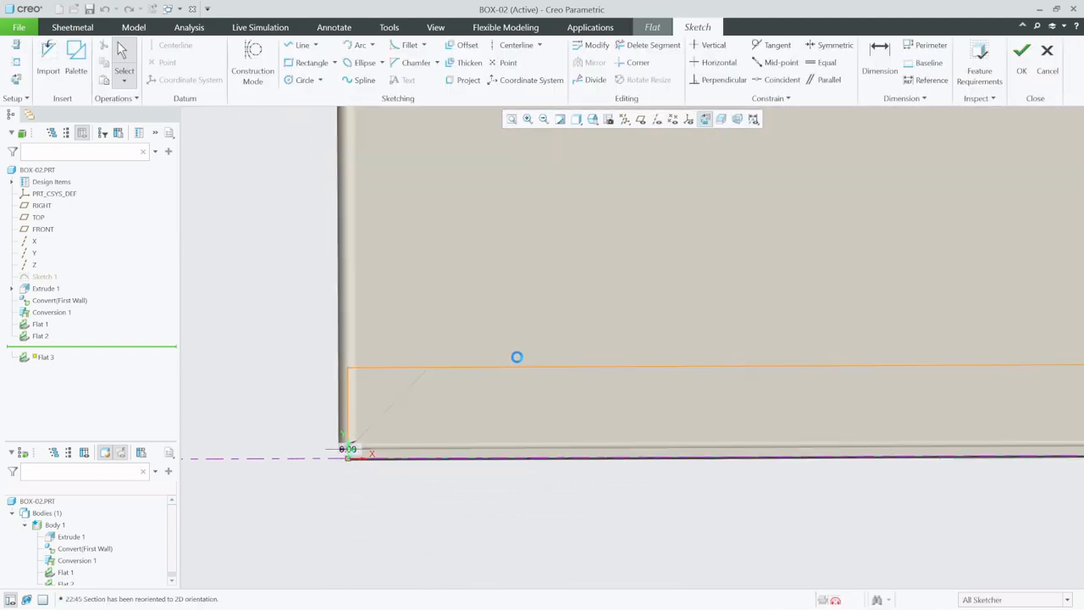
{"action": "left_click", "coordinate": [350, 392]}
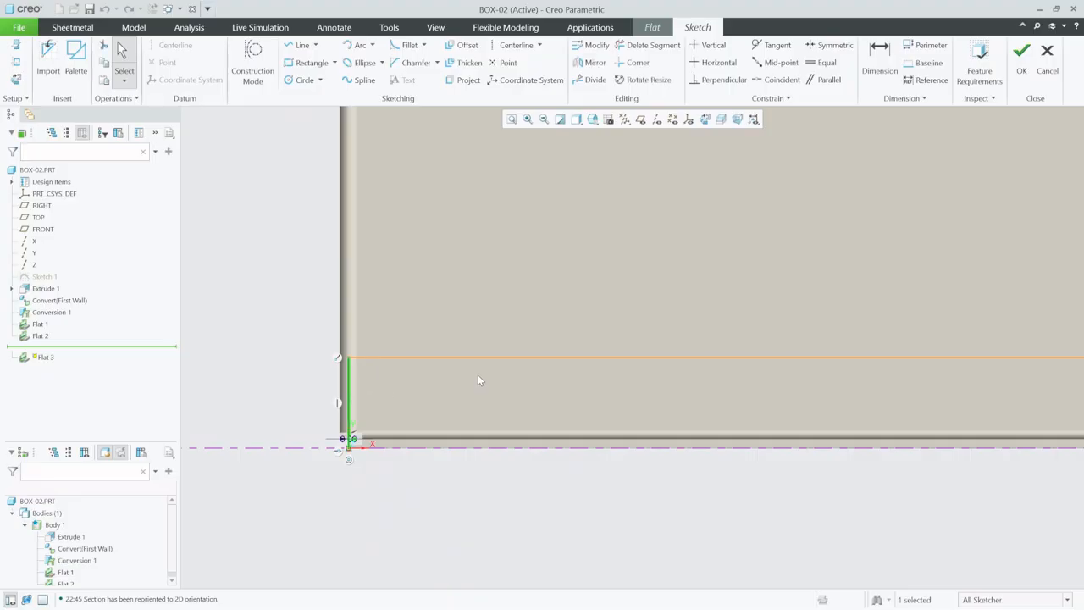
{"action": "key", "text": "Delete"}
{"action": "left_click", "coordinate": [542, 358]}
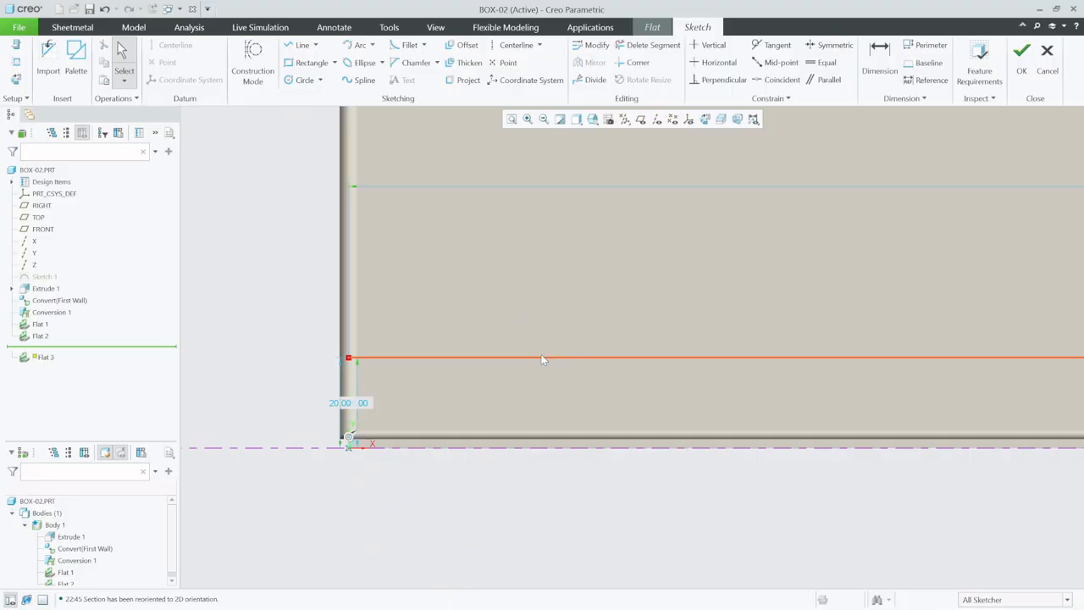
{"action": "key", "text": "Delete"}
{"action": "scroll", "coordinate": [255, 394], "scroll_direction": "down", "scroll_amount": 5}
{"action": "scroll", "coordinate": [870, 402], "scroll_direction": "up", "scroll_amount": 4}
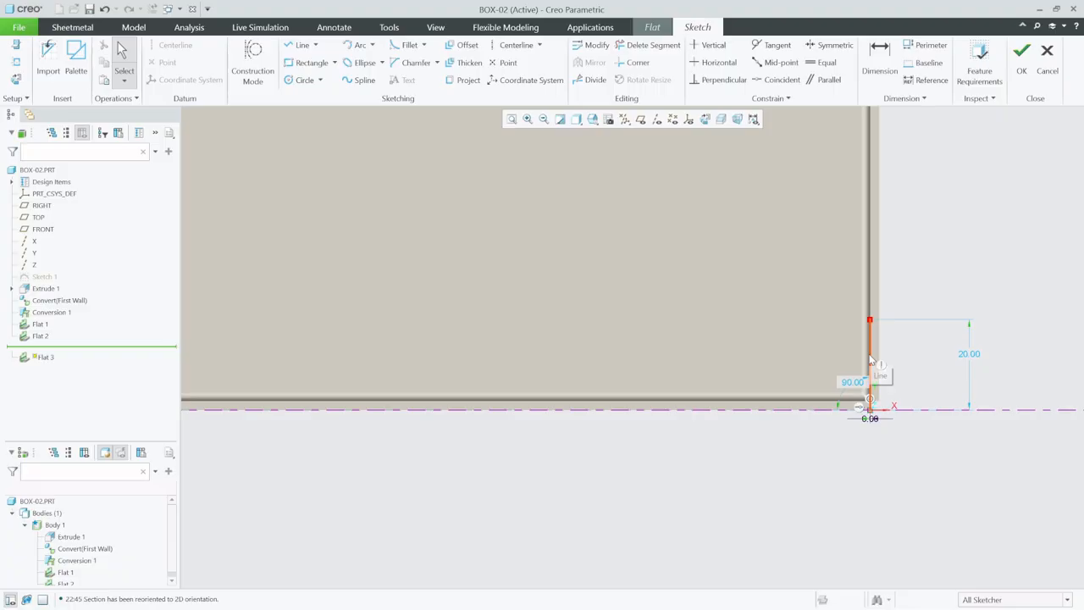
{"action": "scroll", "coordinate": [886, 409], "scroll_direction": "down", "scroll_amount": 3}
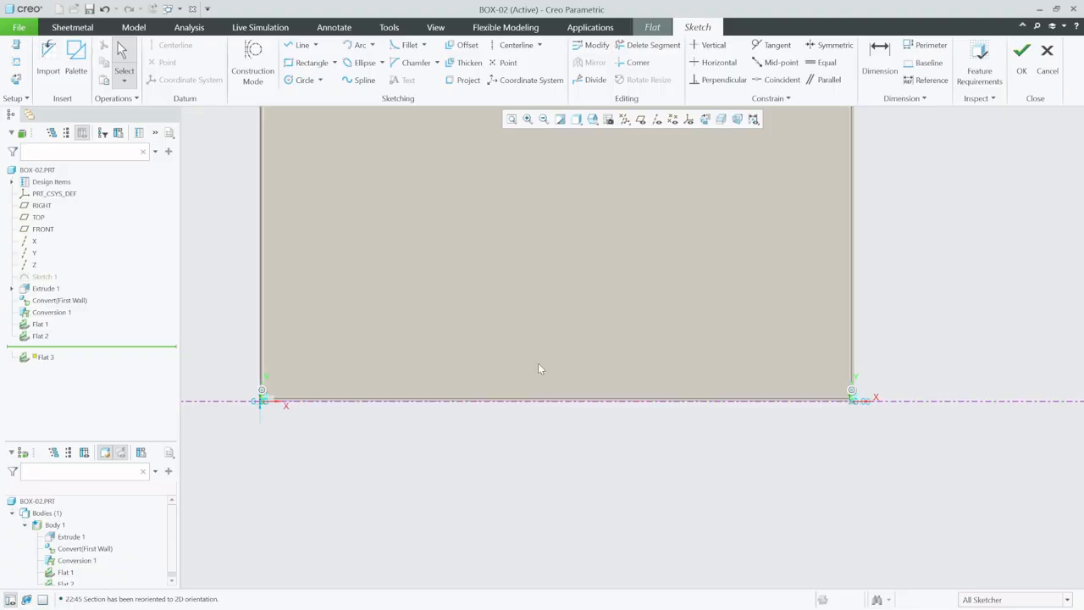
Step: Paste the copied trapezoidal section into the third wall's sketch and relocate its translation handle onto the section's left coordinate system
{"action": "key", "text": "ctrl+v"}
{"action": "left_click", "coordinate": [508, 342]}
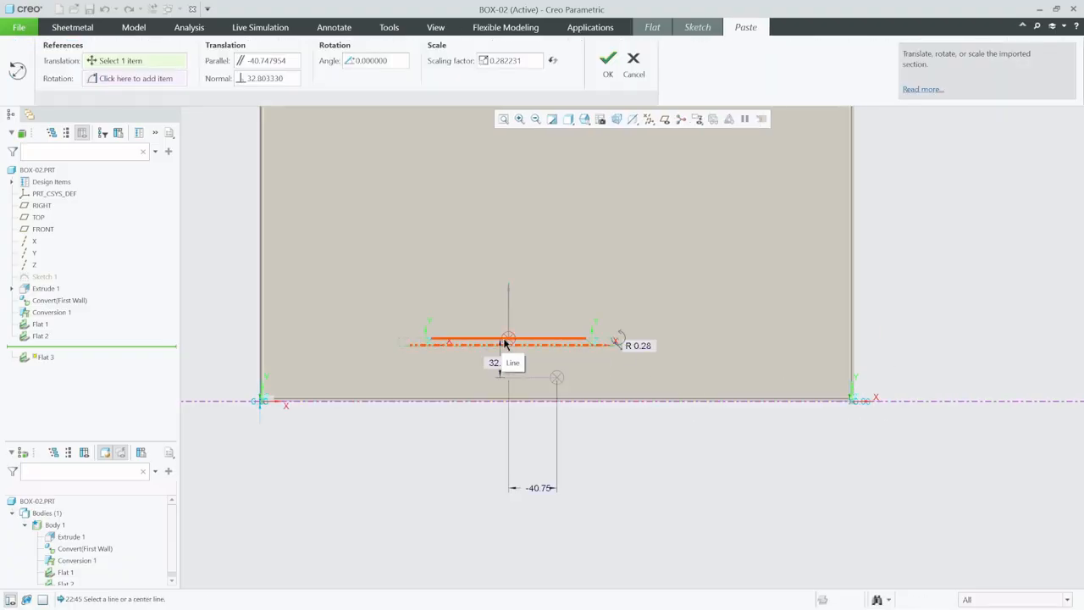
{"action": "left_click_drag", "start_coordinate": [505, 342], "coordinate": [507, 343]}
{"action": "right_click_drag", "start_coordinate": [423, 363], "coordinate": [422, 364]}
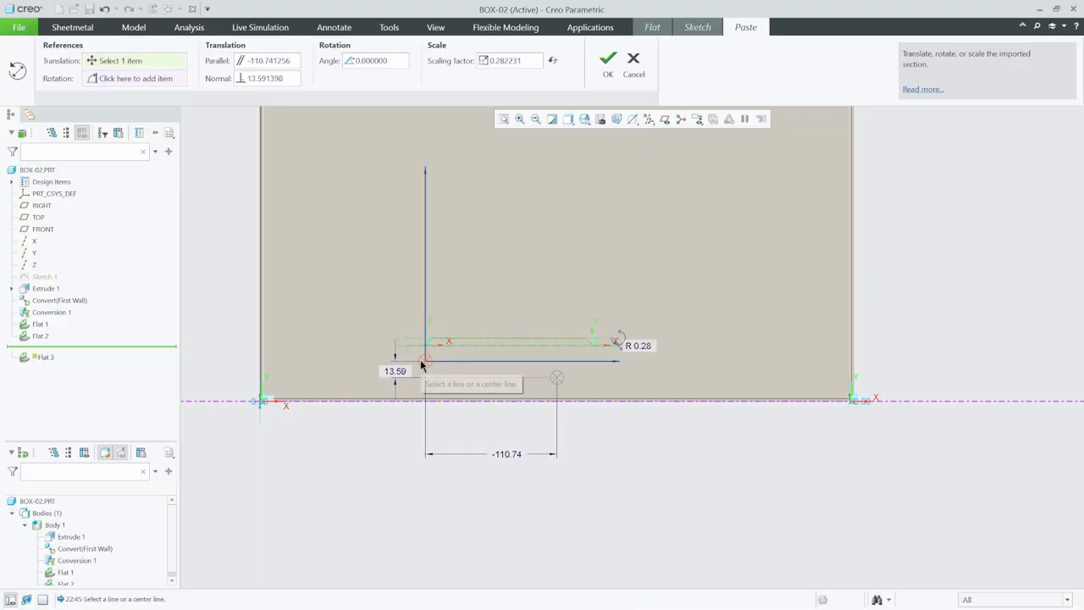
{"action": "scroll", "coordinate": [421, 359], "scroll_direction": "down", "scroll_amount": 6}
{"action": "left_click_drag", "start_coordinate": [465, 403], "coordinate": [468, 387]}
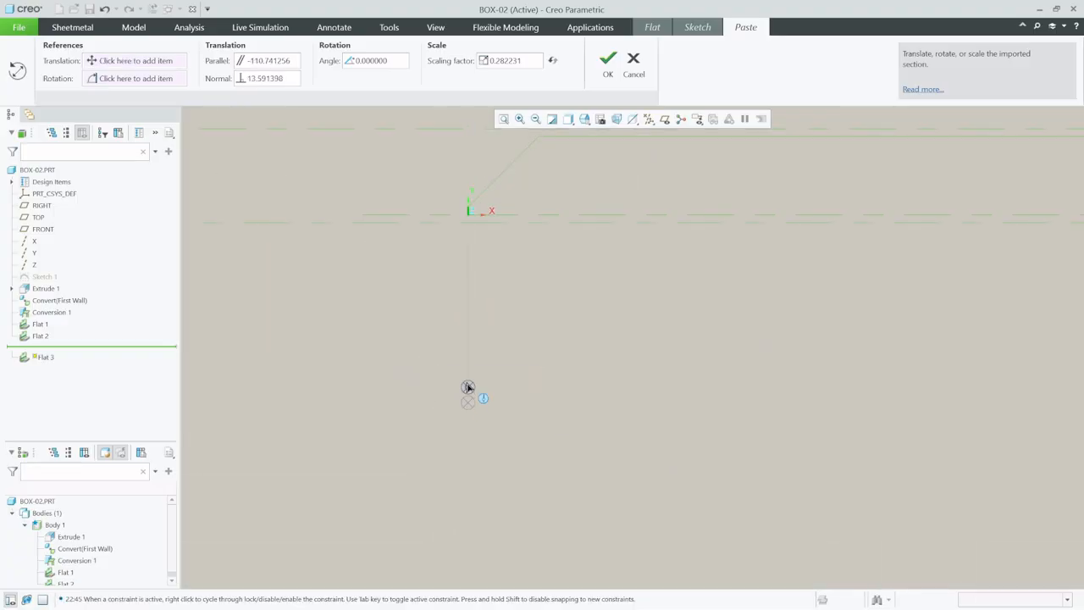
{"action": "left_click_drag", "start_coordinate": [466, 221], "coordinate": [466, 219]}
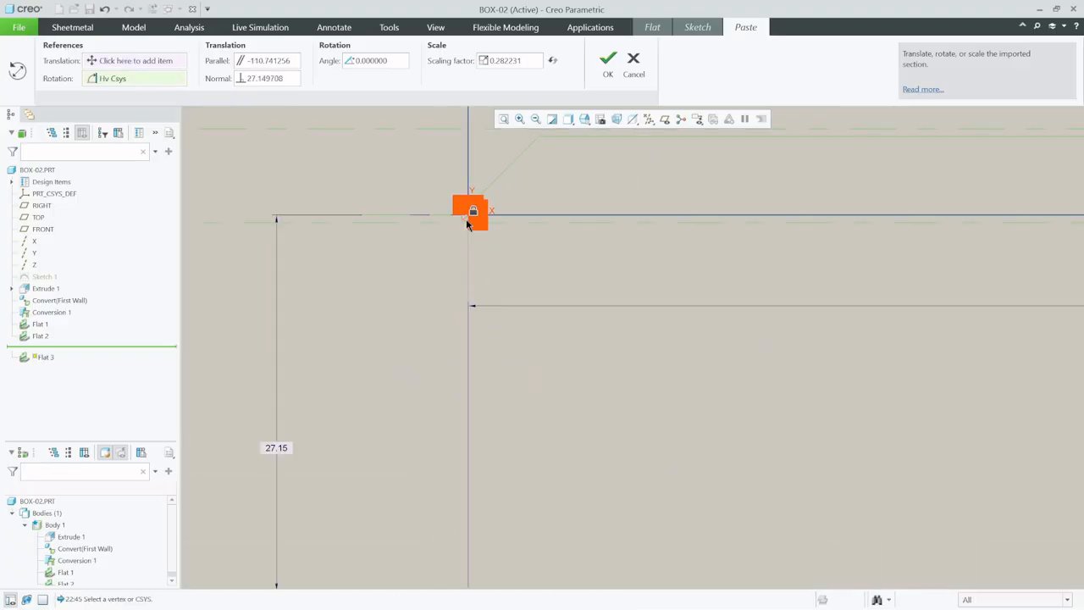
Step: Snap the pasted section's left origin onto the wall edge's left endpoint, set the scaling factor to 1 and accept the placement
{"action": "scroll", "coordinate": [512, 237], "scroll_direction": "up", "scroll_amount": 2}
{"action": "scroll", "coordinate": [513, 238], "scroll_direction": "down", "scroll_amount": 2}
{"action": "scroll", "coordinate": [468, 184], "scroll_direction": "down", "scroll_amount": 3}
{"action": "scroll", "coordinate": [414, 231], "scroll_direction": "down", "scroll_amount": 2}
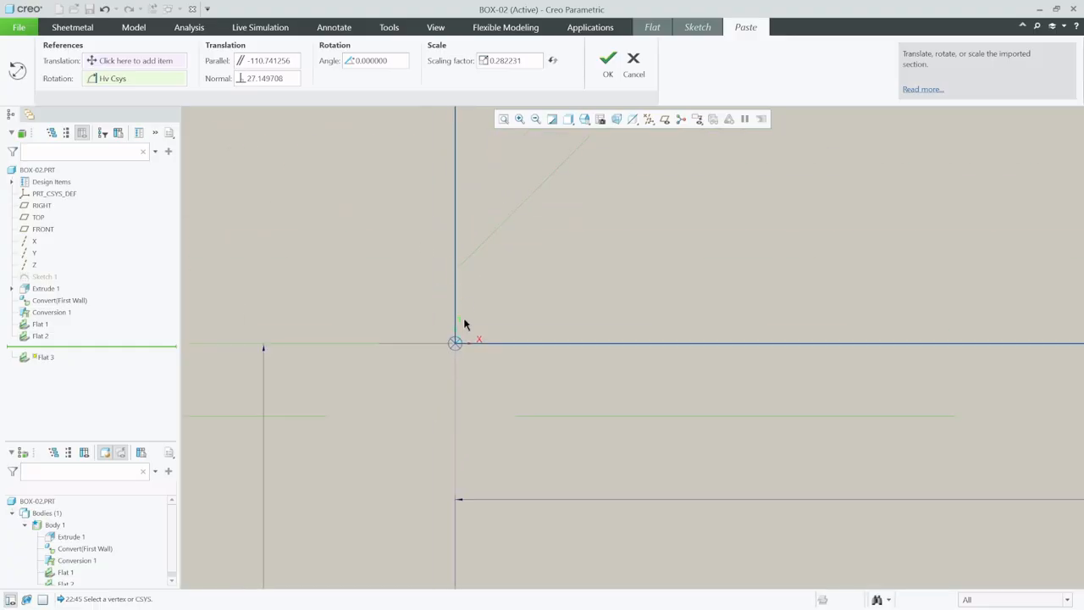
{"action": "scroll", "coordinate": [464, 263], "scroll_direction": "up", "scroll_amount": 2}
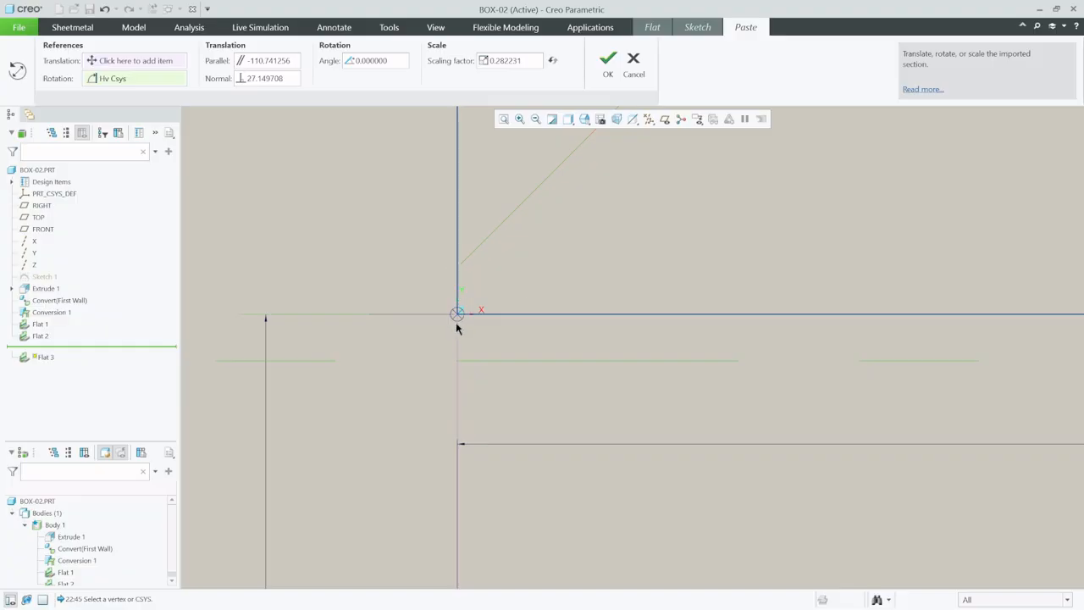
{"action": "scroll", "coordinate": [461, 321], "scroll_direction": "down", "scroll_amount": 1}
{"action": "scroll", "coordinate": [475, 312], "scroll_direction": "up", "scroll_amount": 5}
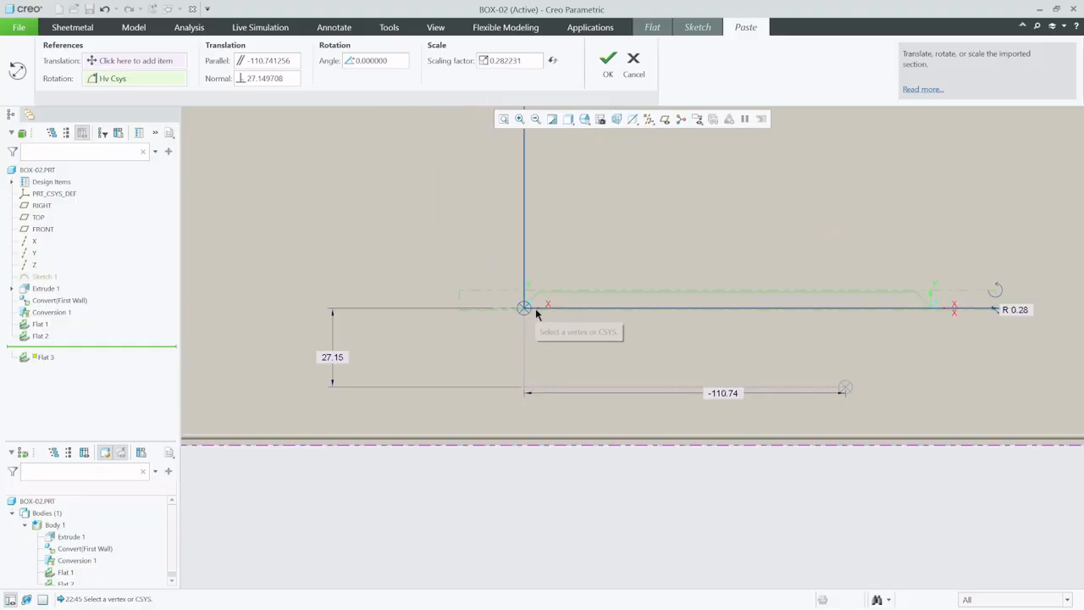
{"action": "left_click_drag", "start_coordinate": [549, 304], "coordinate": [417, 351]}
{"action": "scroll", "coordinate": [417, 352], "scroll_direction": "down", "scroll_amount": 5}
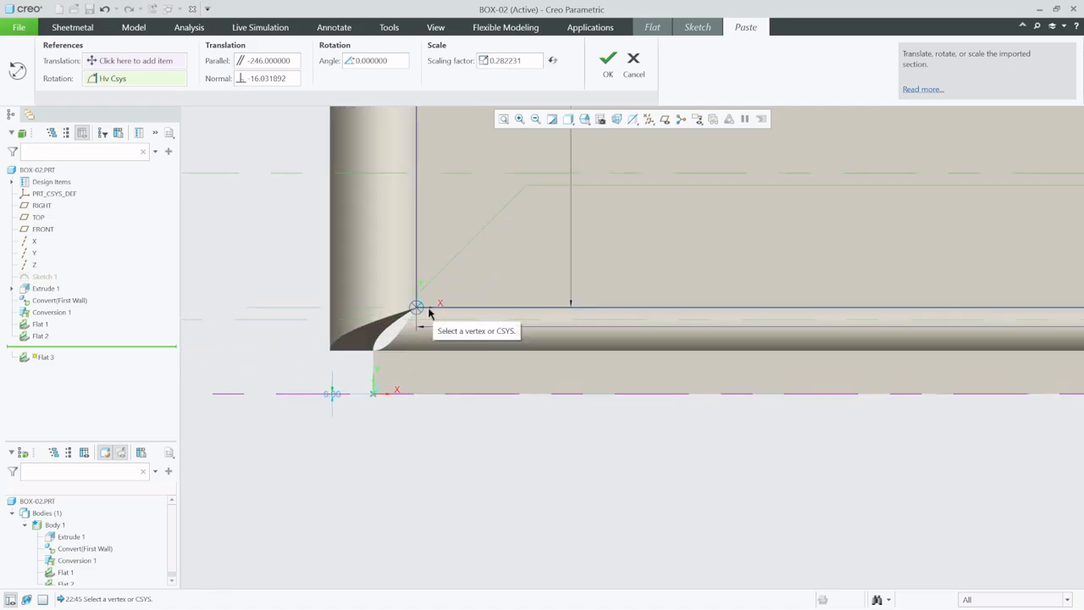
{"action": "left_click_drag", "start_coordinate": [418, 307], "coordinate": [375, 393]}
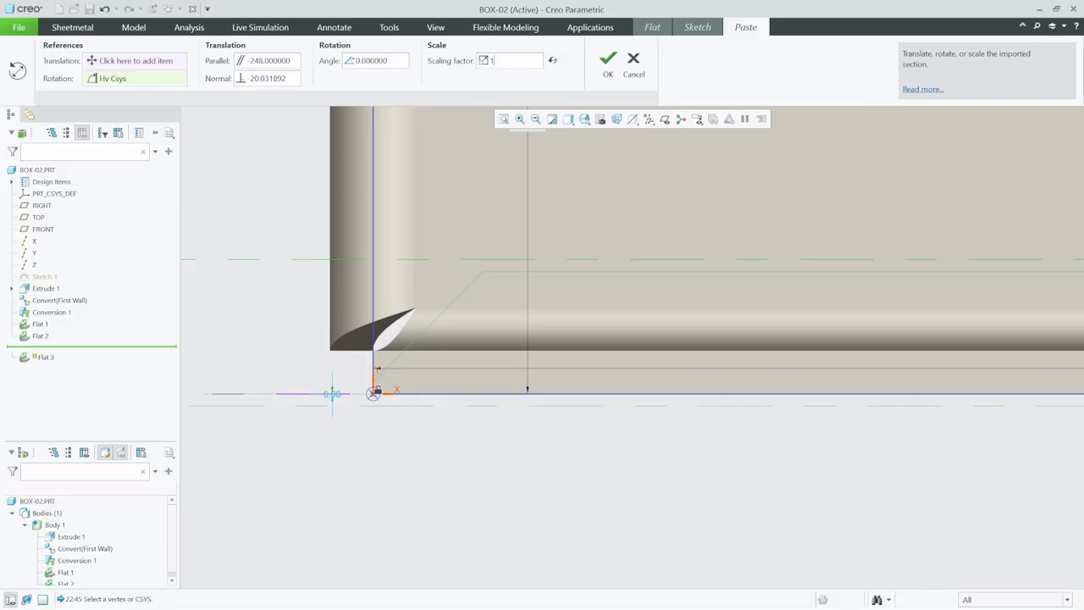
{"action": "left_click", "coordinate": [607, 64]}
Step: Finish the trapezoidal sketch and complete the Flat 3 wall
{"action": "scroll", "coordinate": [275, 452], "scroll_direction": "down", "scroll_amount": 6}
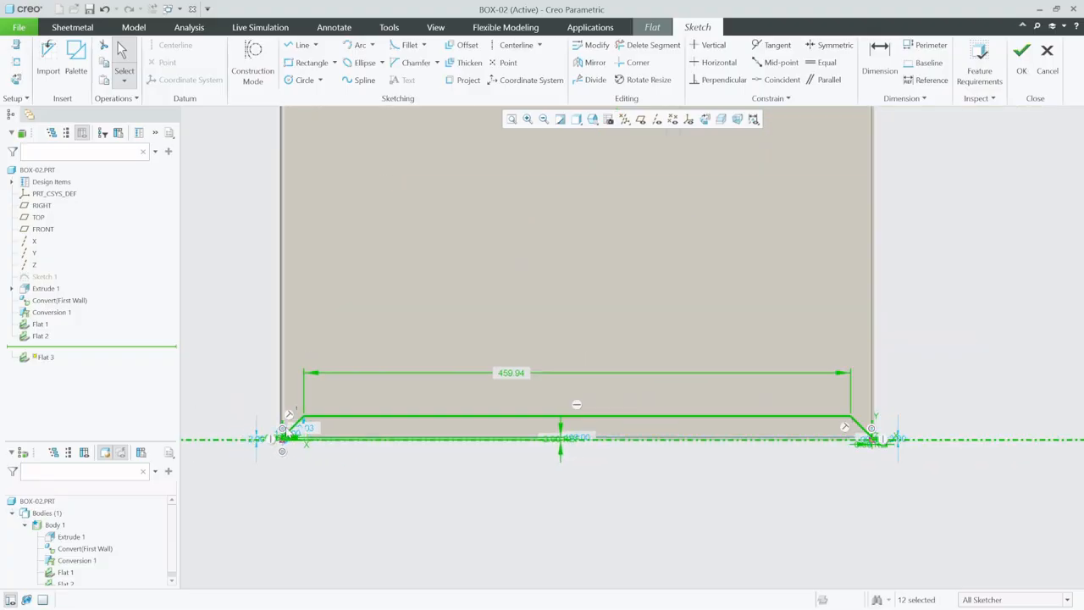
{"action": "left_click", "coordinate": [1022, 57]}
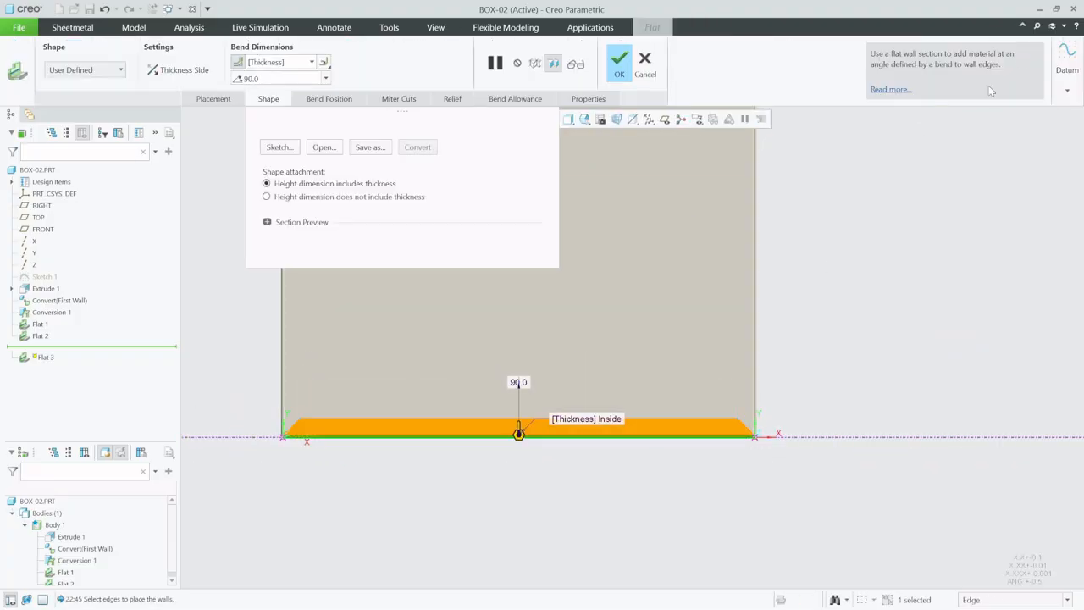
{"action": "left_click", "coordinate": [622, 74]}
Step: Start a fourth flat wall on the box's remaining side wall edge adjoining Flat 3 and open its shape sketch
{"action": "middle_click_drag", "start_coordinate": [633, 309], "coordinate": [580, 332]}
{"action": "scroll", "coordinate": [580, 331], "scroll_direction": "up", "scroll_amount": 3}
{"action": "scroll", "coordinate": [511, 458], "scroll_direction": "down", "scroll_amount": 3}
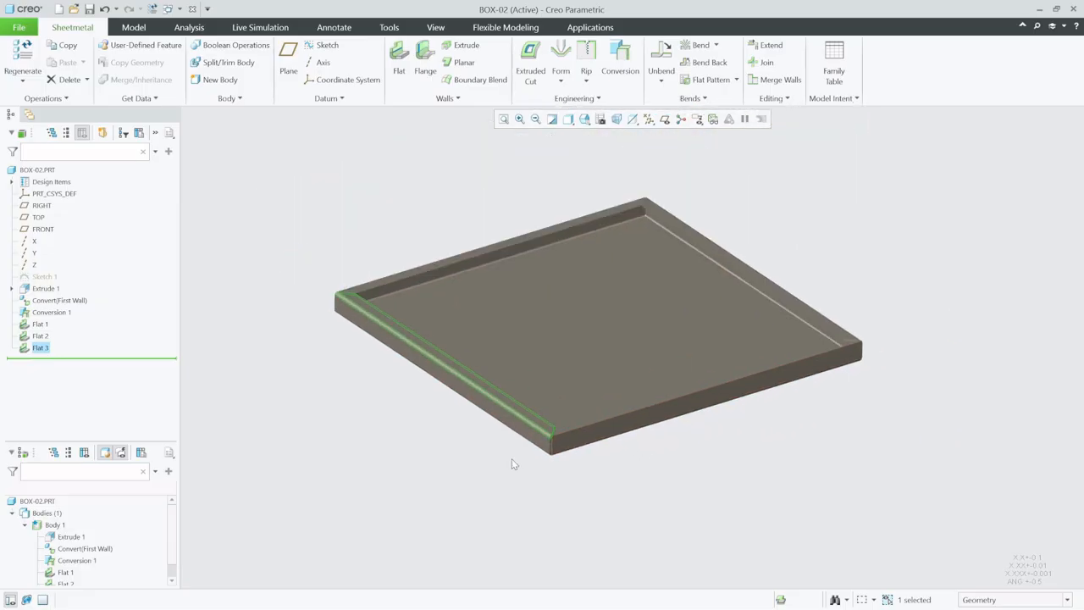
{"action": "scroll", "coordinate": [512, 458], "scroll_direction": "up", "scroll_amount": 5}
{"action": "scroll", "coordinate": [457, 487], "scroll_direction": "up", "scroll_amount": 3}
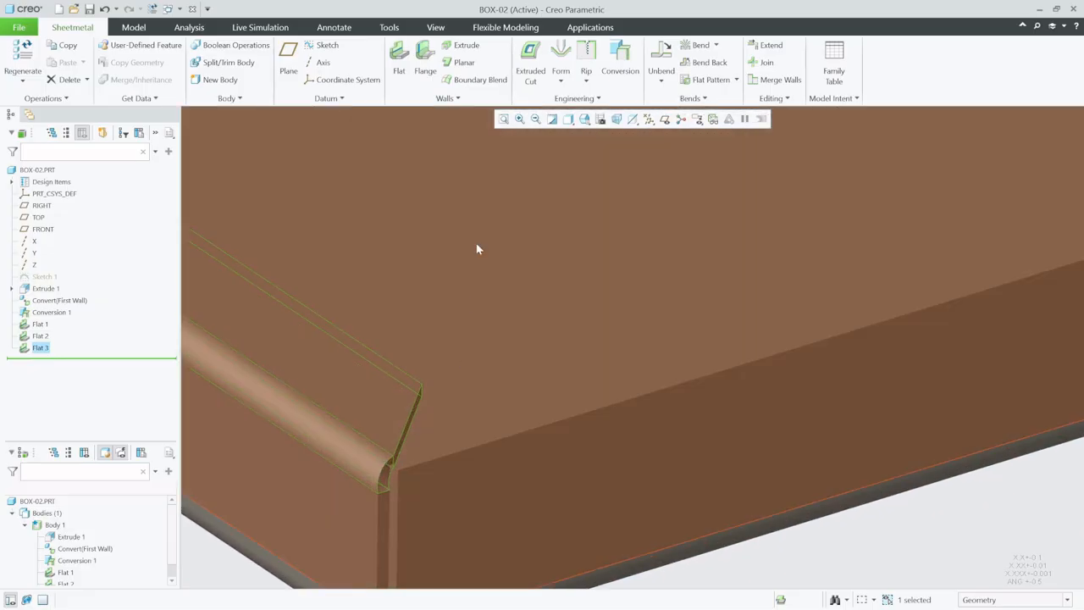
{"action": "left_click", "coordinate": [405, 59]}
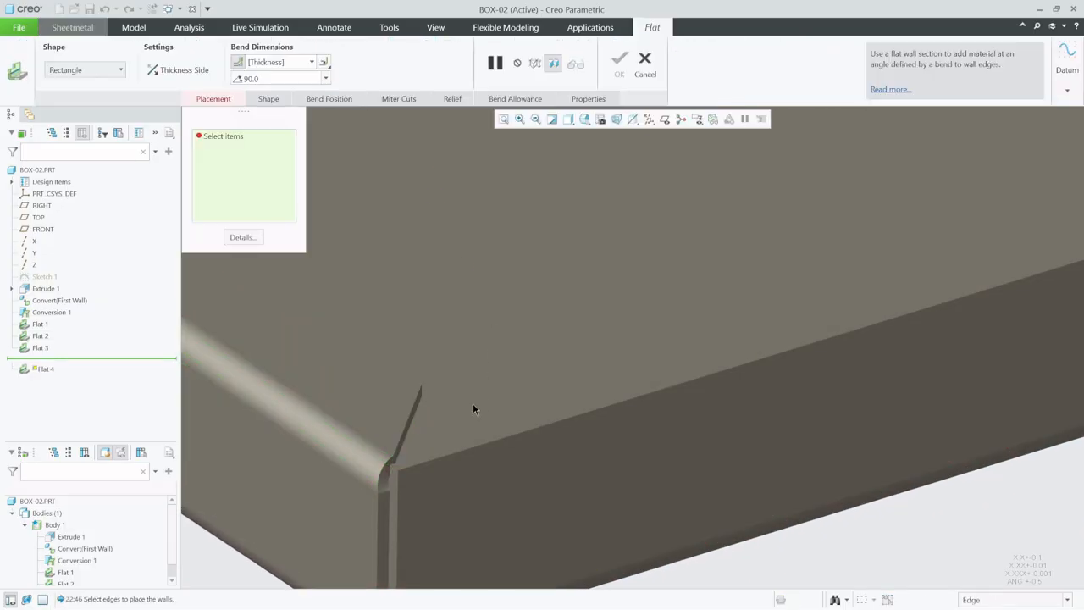
{"action": "left_click", "coordinate": [456, 455]}
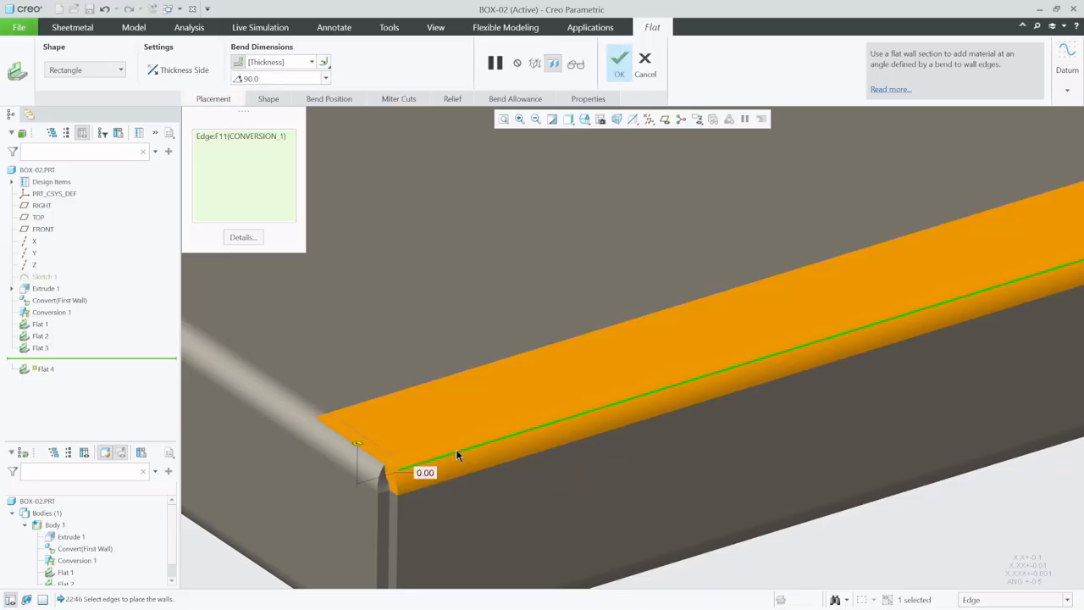
{"action": "left_click", "coordinate": [266, 99]}
{"action": "left_click", "coordinate": [278, 147]}
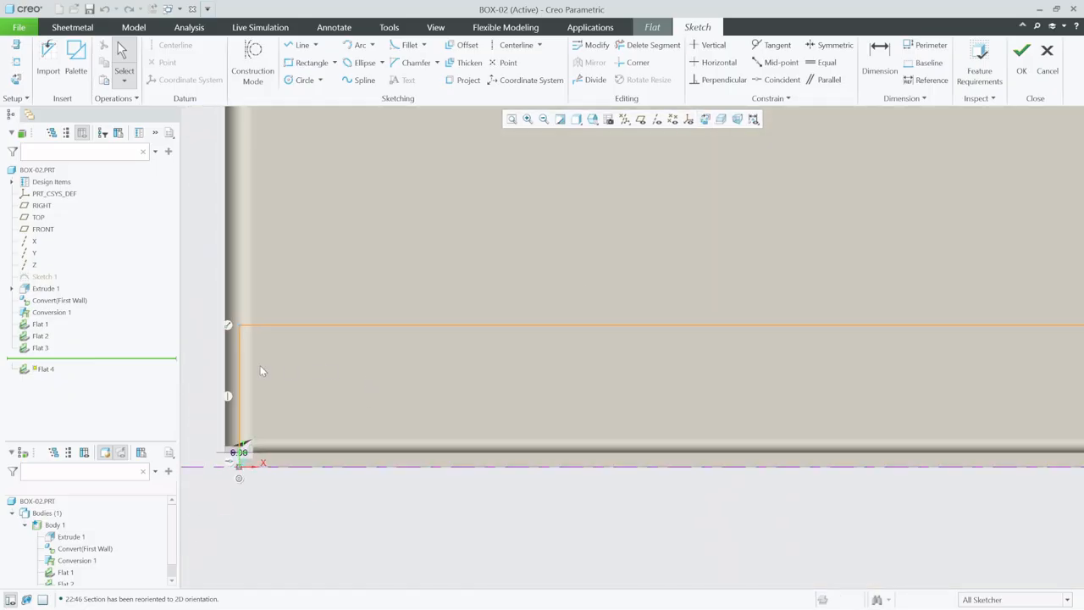
Step: Delete the left, top and right lines of the default rectangle in the fourth flat wall's sketch
{"action": "left_click", "coordinate": [240, 364]}
{"action": "key", "text": "Delete"}
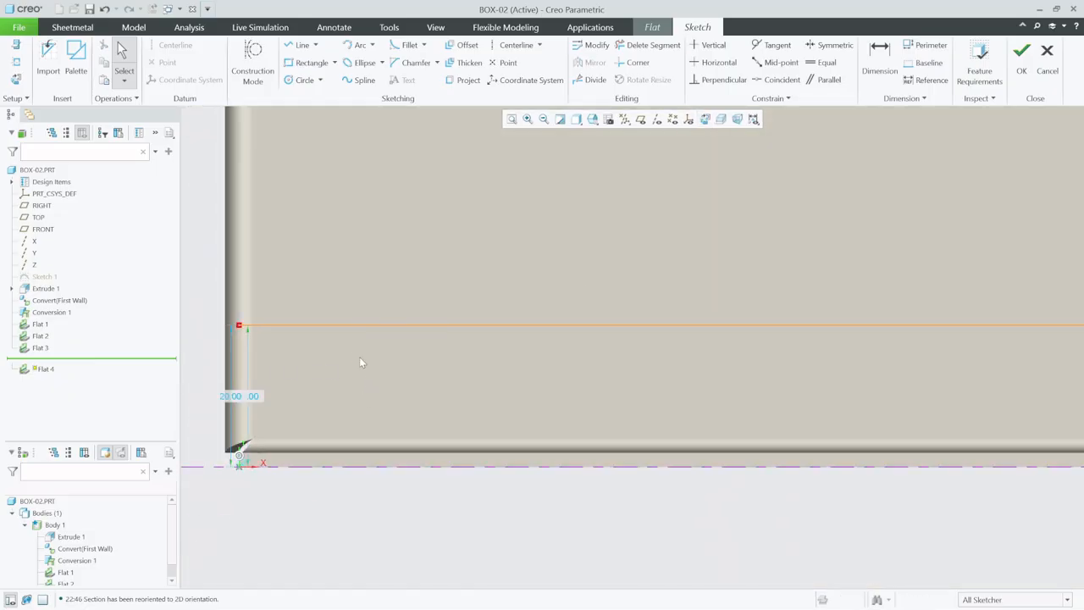
{"action": "left_click", "coordinate": [431, 326]}
{"action": "key", "text": "Delete"}
{"action": "scroll", "coordinate": [344, 385], "scroll_direction": "up", "scroll_amount": 5}
{"action": "scroll", "coordinate": [527, 391], "scroll_direction": "down", "scroll_amount": 4}
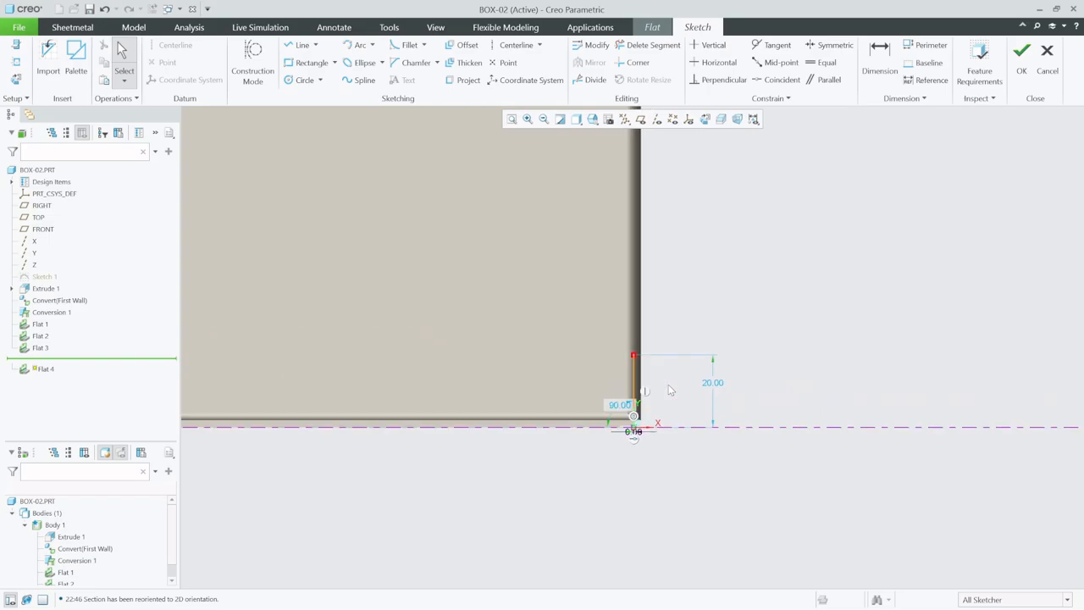
{"action": "left_click", "coordinate": [626, 387]}
{"action": "key", "text": "Delete"}
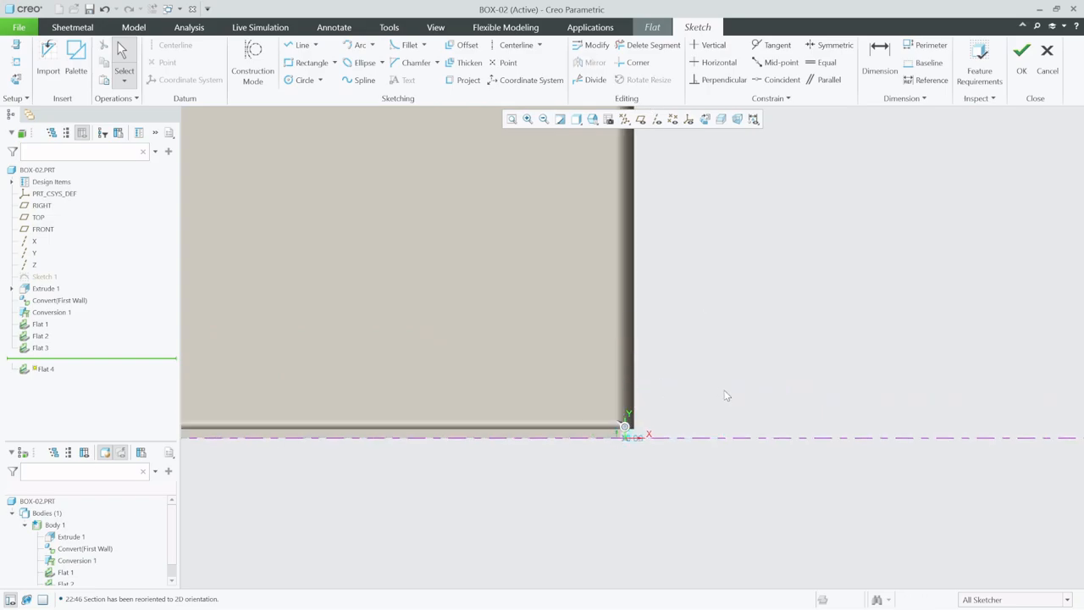
Step: Paste the trapezoidal section into the fourth wall's sketch and relocate its translation handle onto the section's left coordinate system
{"action": "scroll", "coordinate": [899, 411], "scroll_direction": "up", "scroll_amount": 4}
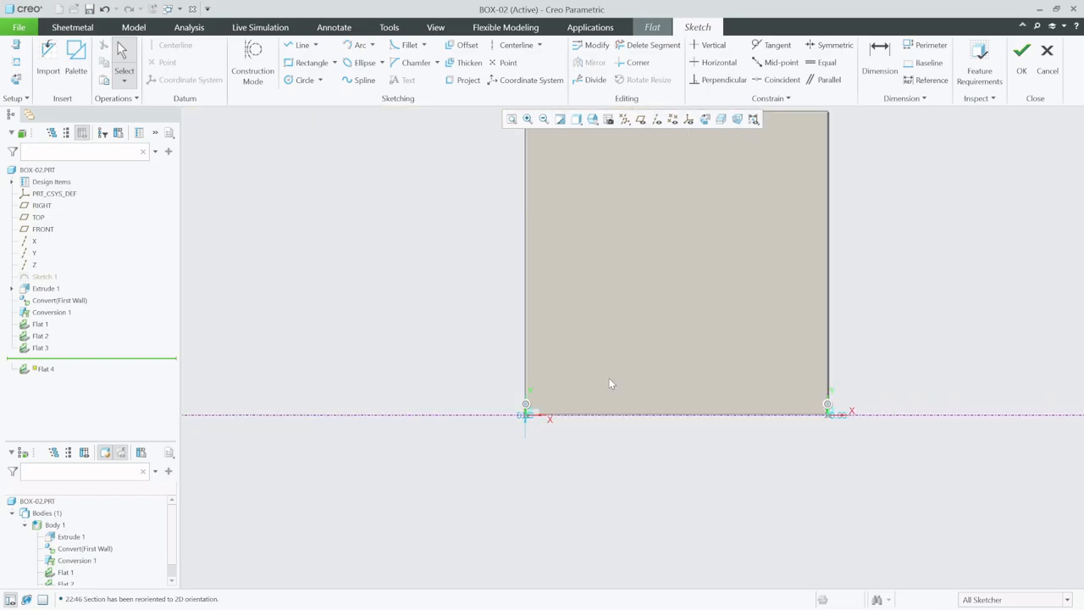
{"action": "key", "text": "ctrl+v"}
{"action": "left_click", "coordinate": [618, 363]}
{"action": "scroll", "coordinate": [601, 365], "scroll_direction": "down", "scroll_amount": 5}
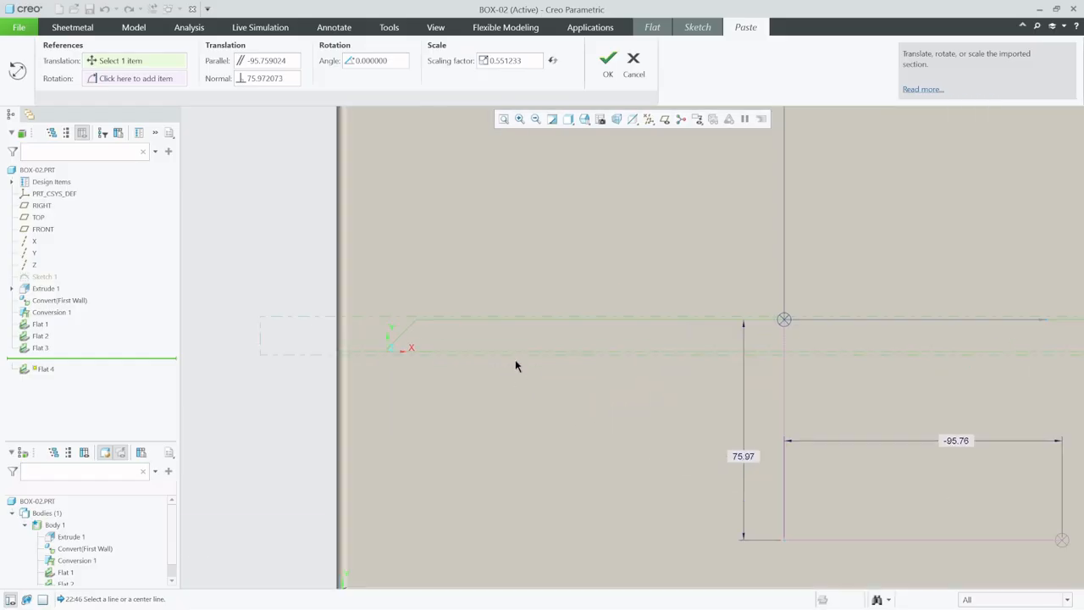
{"action": "left_click", "coordinate": [782, 325]}
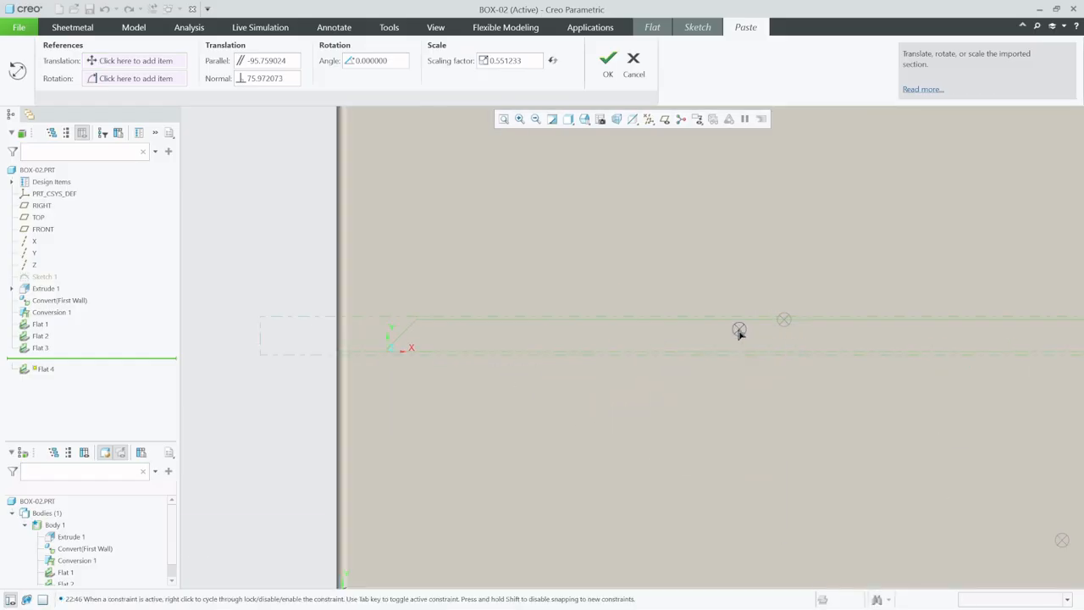
{"action": "left_click", "coordinate": [381, 369]}
{"action": "scroll", "coordinate": [365, 366], "scroll_direction": "down", "scroll_amount": 4}
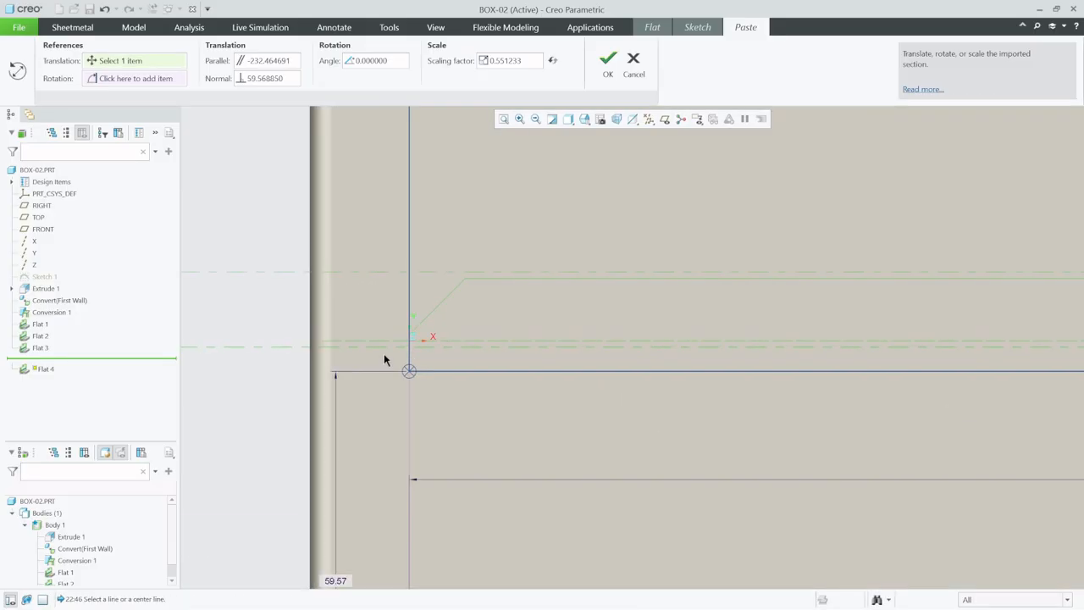
{"action": "left_click", "coordinate": [481, 419]}
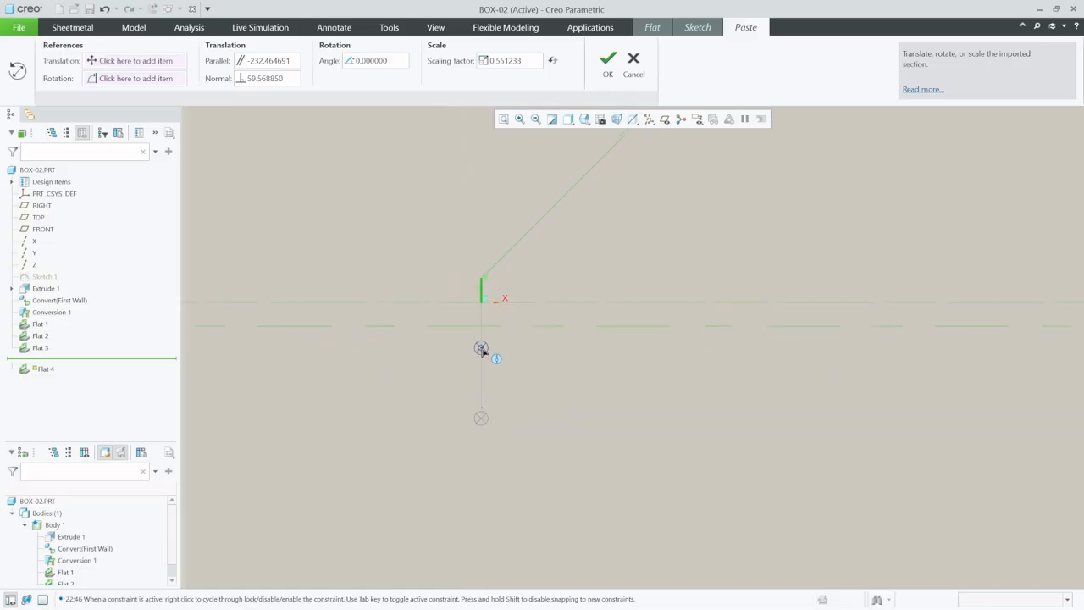
{"action": "left_click", "coordinate": [483, 305]}
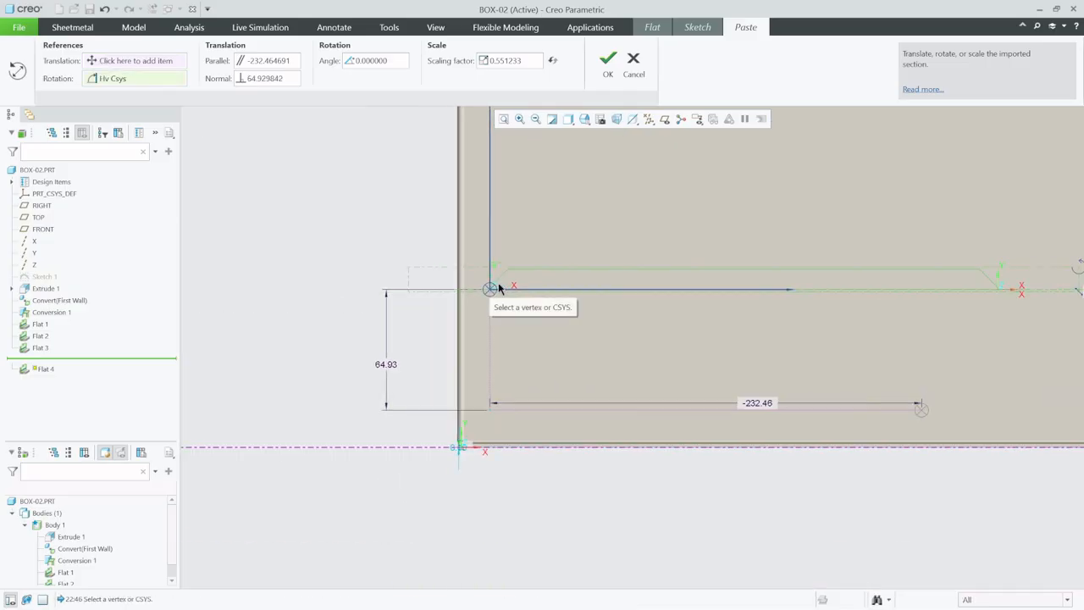
Step: Move the pasted section so its left origin snaps onto the left endpoint of the fourth wall's edge
{"action": "left_click_drag", "start_coordinate": [492, 288], "coordinate": [458, 451]}
{"action": "scroll", "coordinate": [459, 452], "scroll_direction": "down", "scroll_amount": 12}
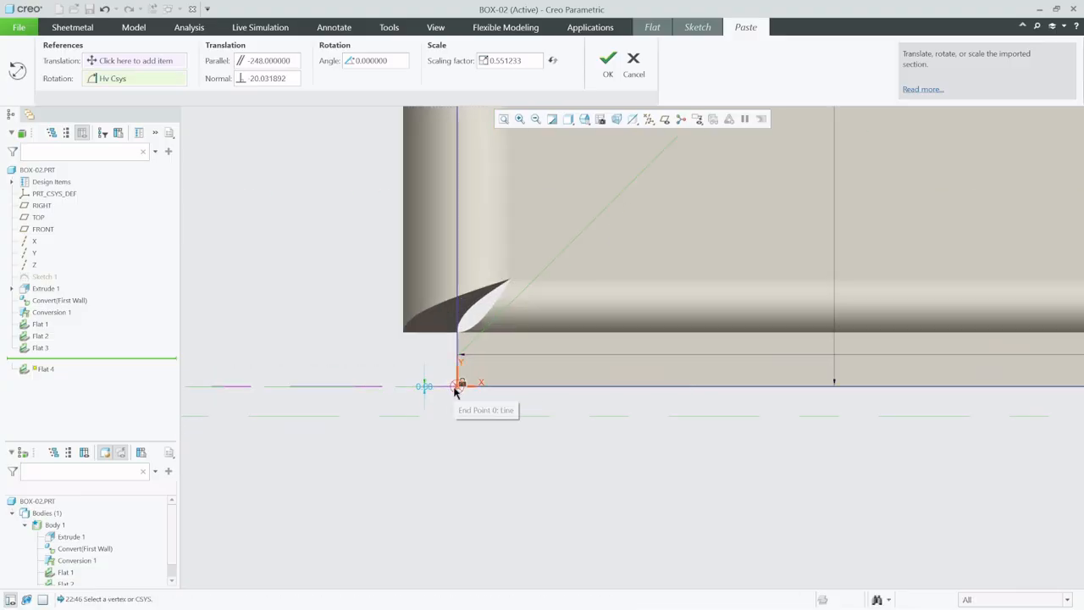
{"action": "scroll", "coordinate": [456, 390], "scroll_direction": "down", "scroll_amount": 1}
{"action": "scroll", "coordinate": [414, 455], "scroll_direction": "up", "scroll_amount": 3}
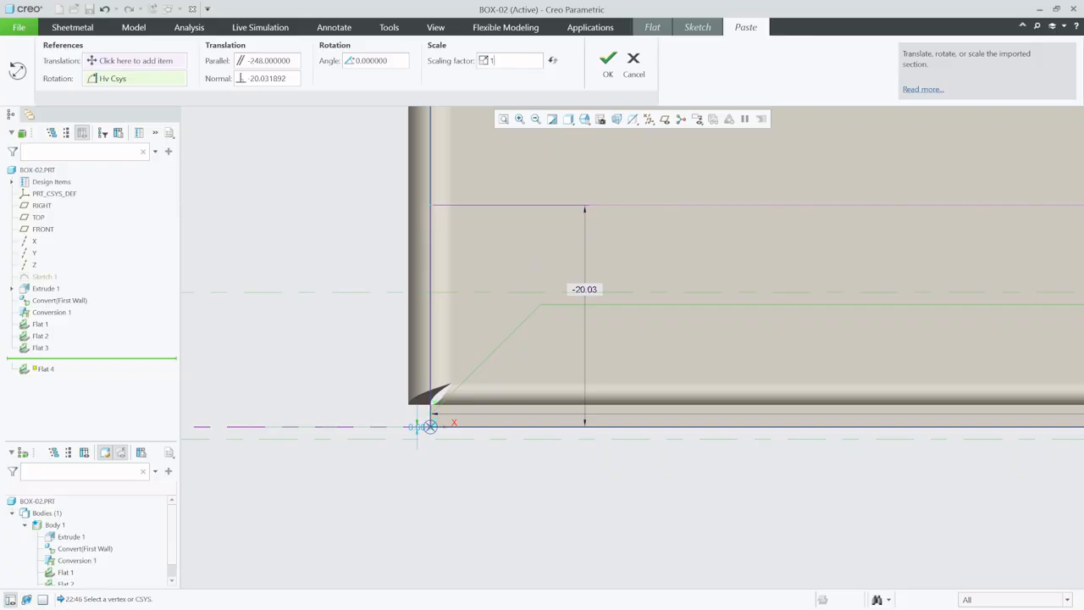
Step: Set the pasted section's scaling factor to 1, accept the placement and finish the fourth wall's sketch
{"action": "key", "text": "Return"}
{"action": "scroll", "coordinate": [390, 368], "scroll_direction": "up", "scroll_amount": 4}
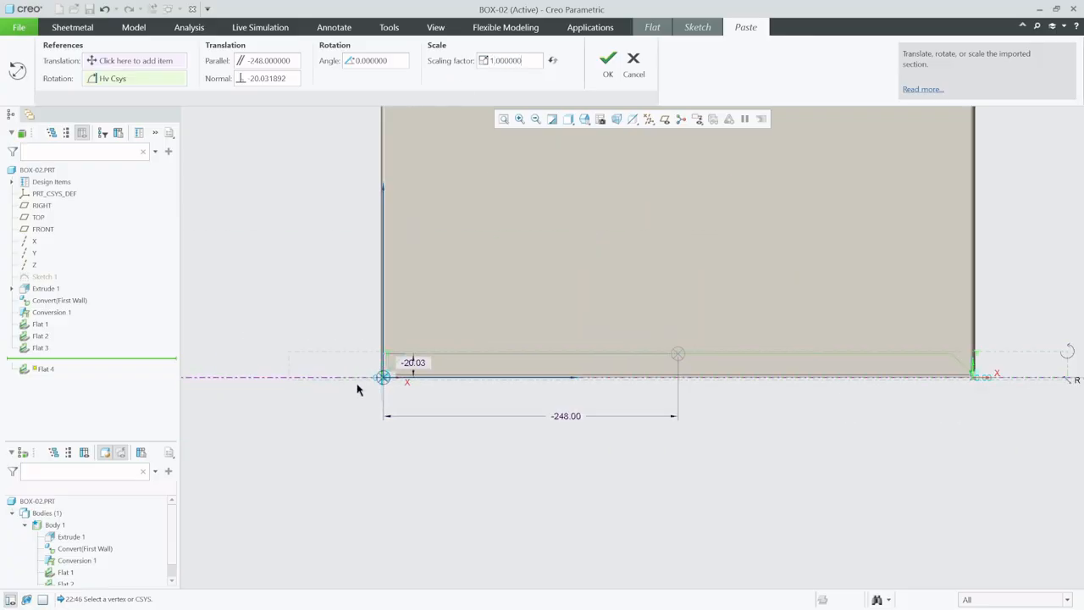
{"action": "left_click", "coordinate": [609, 61]}
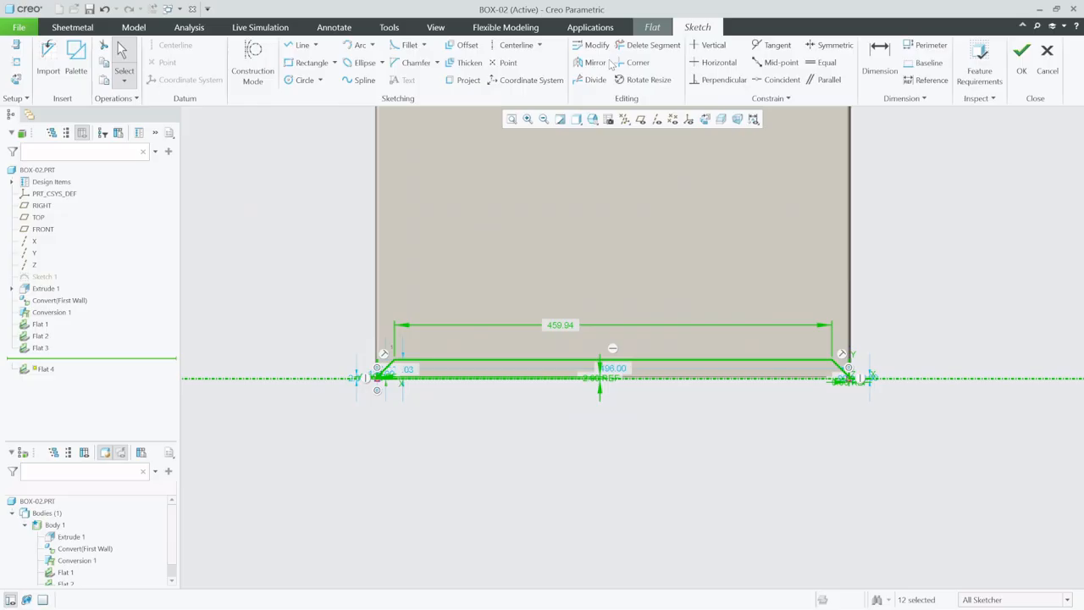
{"action": "left_click", "coordinate": [1022, 56]}
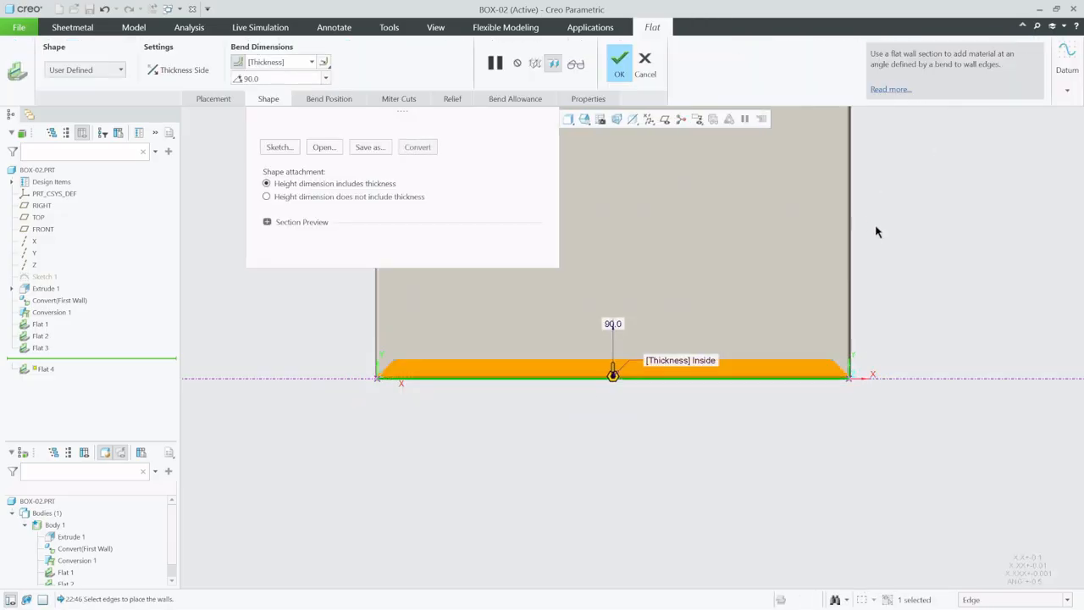
Step: Complete the fourth flat wall and check the mitred corners of the box from several angles
{"action": "left_click", "coordinate": [619, 71]}
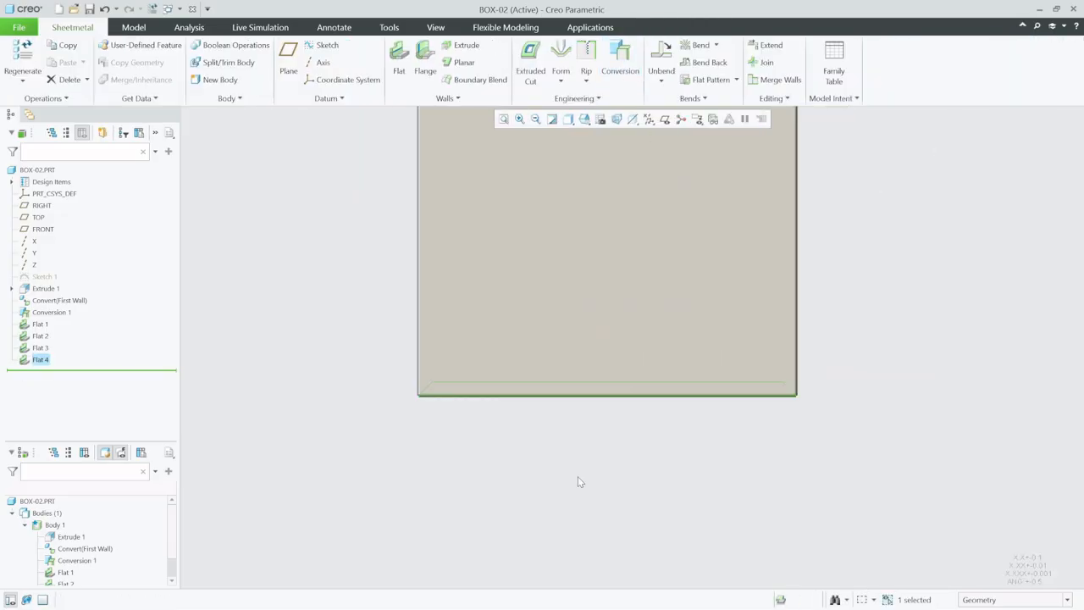
{"action": "mouse_move", "coordinate": [566, 427]}
{"action": "middle_mouse_down"}
{"action": "mouse_move", "coordinate": [577, 340]}
{"action": "mouse_move", "coordinate": [564, 408]}
{"action": "middle_mouse_up"}
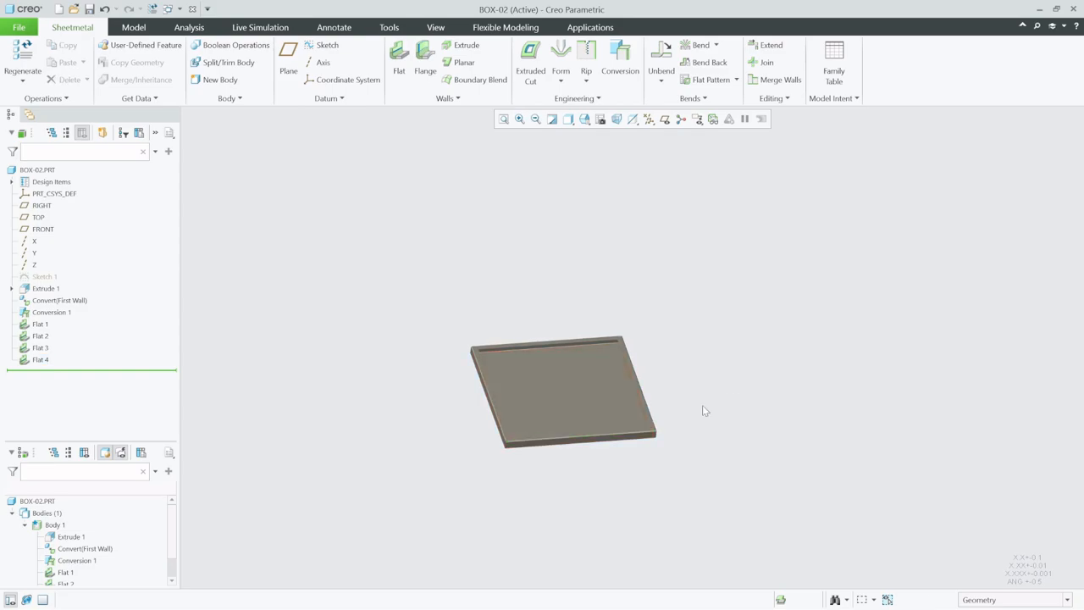
{"action": "scroll", "coordinate": [496, 416], "scroll_direction": "up", "scroll_amount": 5}
{"action": "mouse_move", "coordinate": [608, 373]}
{"action": "middle_mouse_down"}
{"action": "mouse_move", "coordinate": [610, 325]}
{"action": "mouse_move", "coordinate": [690, 367]}
{"action": "mouse_move", "coordinate": [603, 369]}
{"action": "mouse_move", "coordinate": [595, 314]}
{"action": "mouse_move", "coordinate": [511, 337]}
{"action": "mouse_move", "coordinate": [585, 330]}
{"action": "middle_mouse_up"}
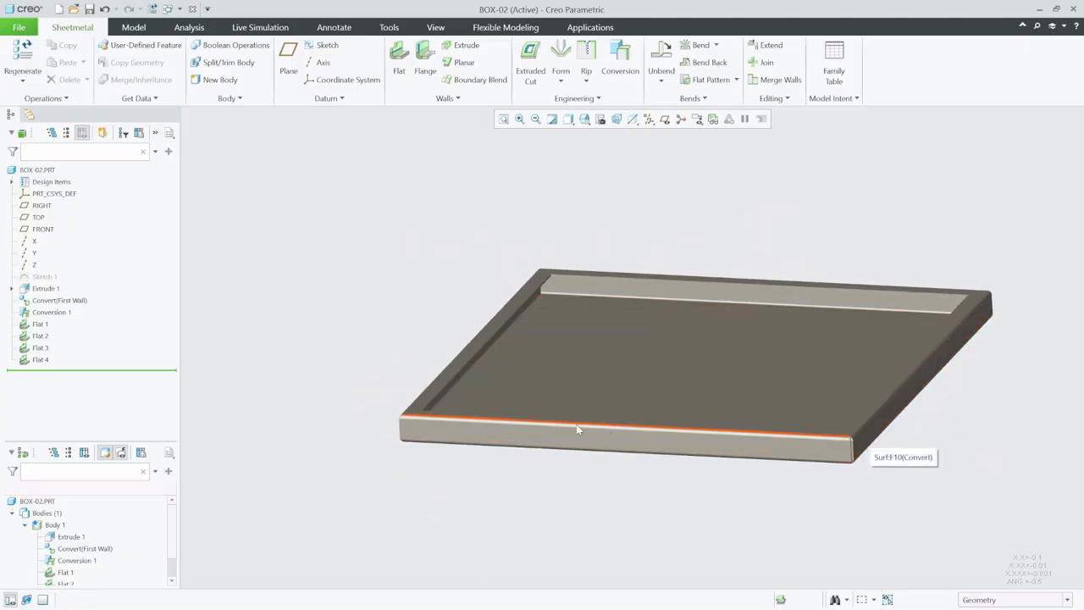
{"action": "mouse_move", "coordinate": [581, 430]}
{"action": "middle_mouse_down"}
{"action": "mouse_move", "coordinate": [707, 430]}
{"action": "mouse_move", "coordinate": [631, 432]}
{"action": "middle_mouse_up"}
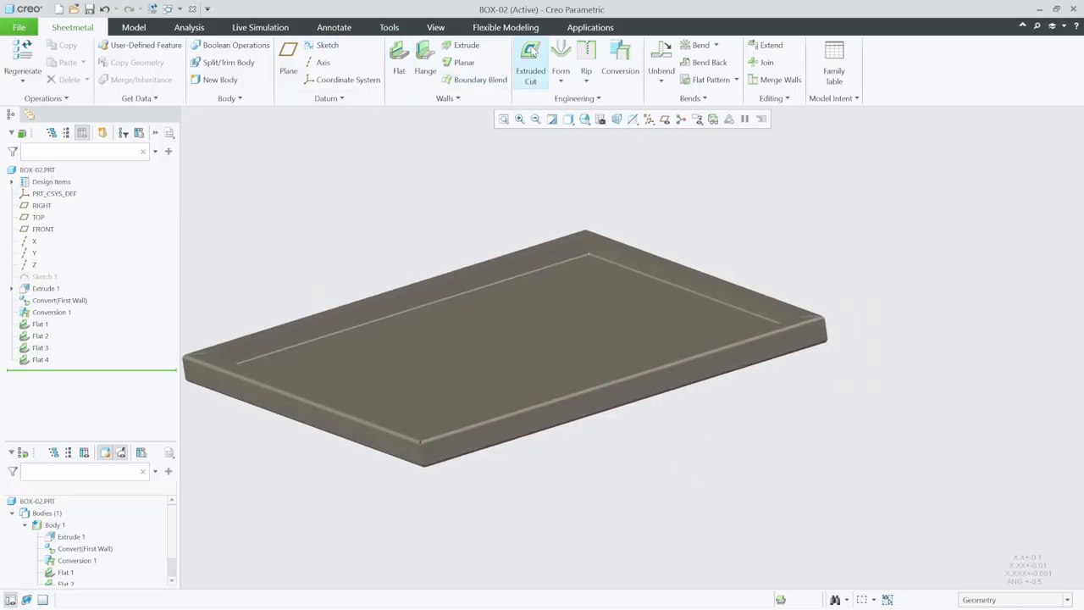
Step: Start a new sketch on the outer face of the box's long side wall, viewed square to the sketch plane
{"action": "left_click", "coordinate": [323, 45]}
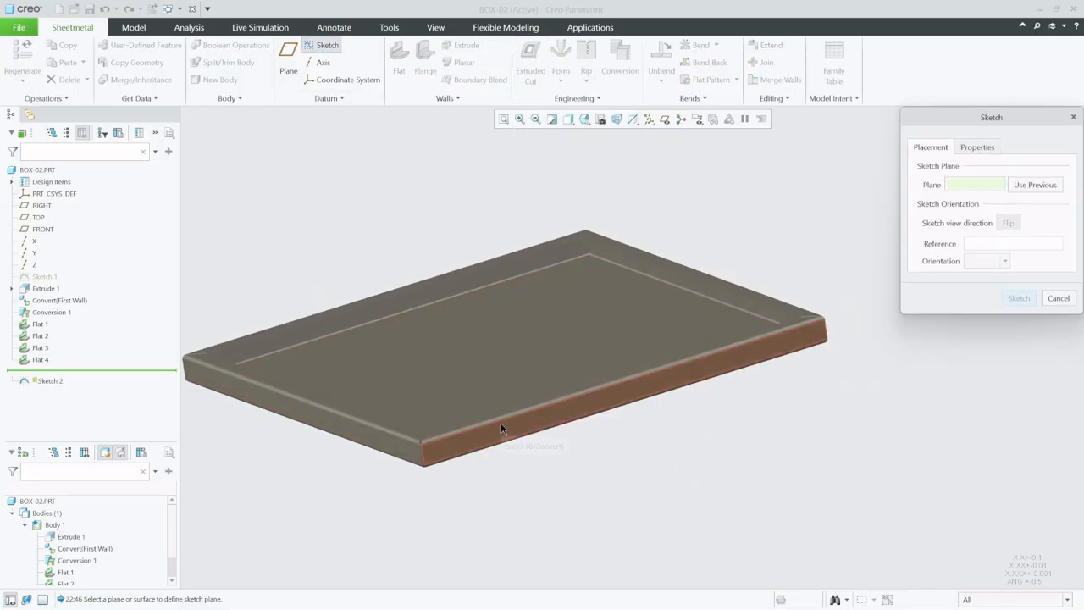
{"action": "left_click", "coordinate": [500, 422]}
{"action": "left_click", "coordinate": [1019, 301]}
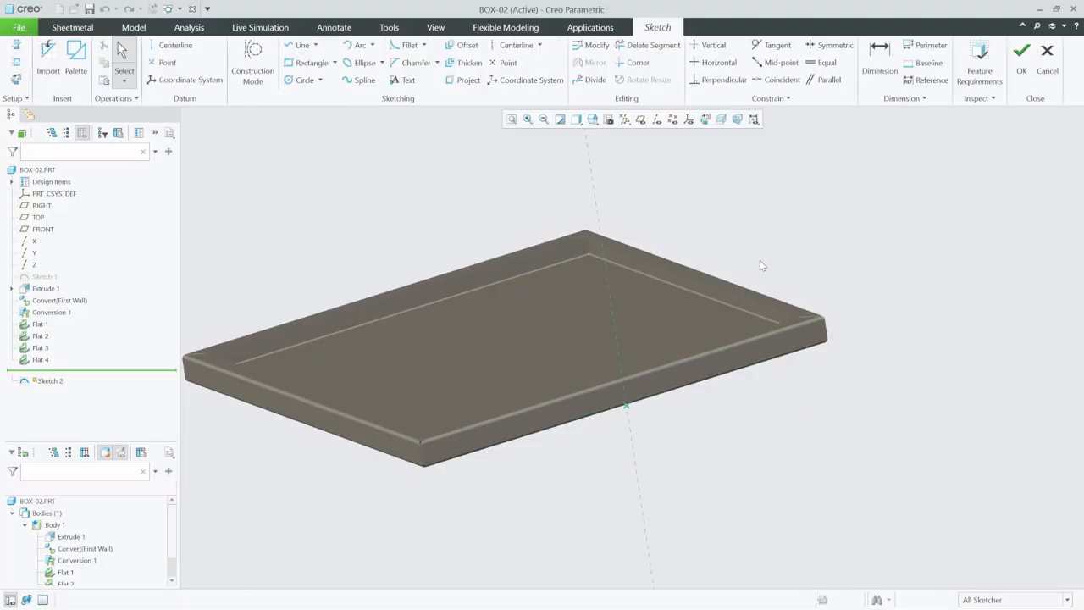
{"action": "left_click", "coordinate": [705, 119]}
{"action": "scroll", "coordinate": [428, 343], "scroll_direction": "down", "scroll_amount": 4}
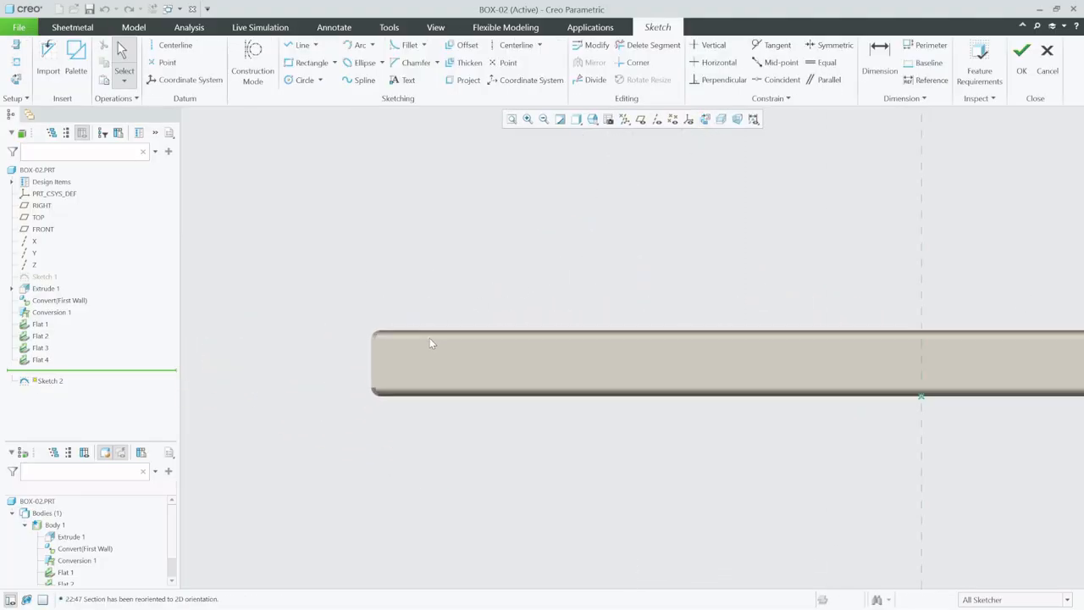
Step: Sketch two equal, level circles of diameter 6 near the wall's left end and set the inner one 180 from the vertical reference
{"action": "left_click", "coordinate": [303, 80]}
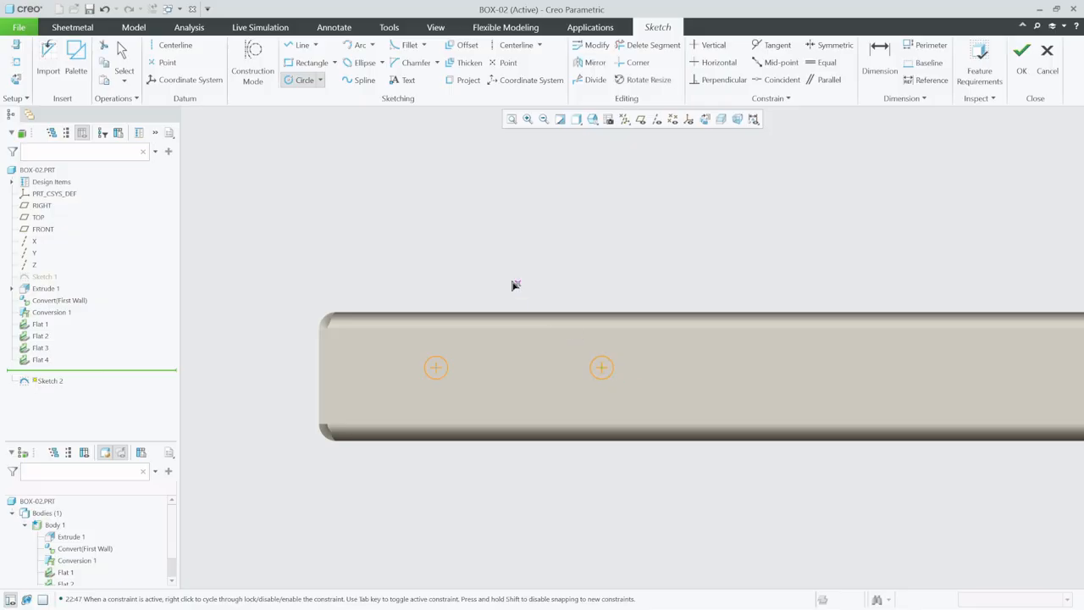
{"action": "left_click", "coordinate": [122, 52]}
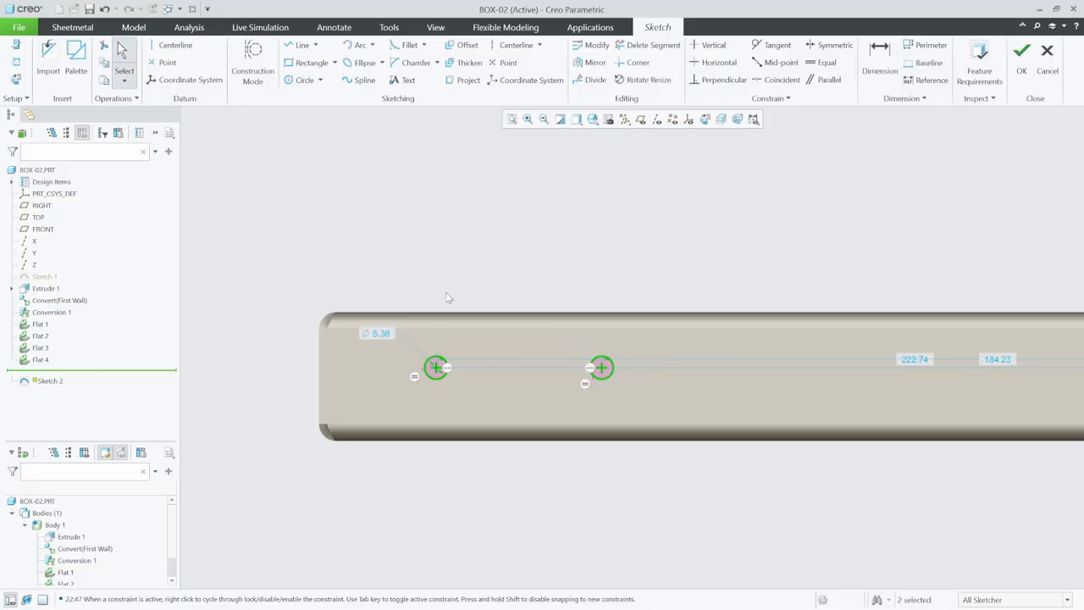
{"action": "double_click", "coordinate": [382, 333]}
{"action": "key", "text": "Return"}
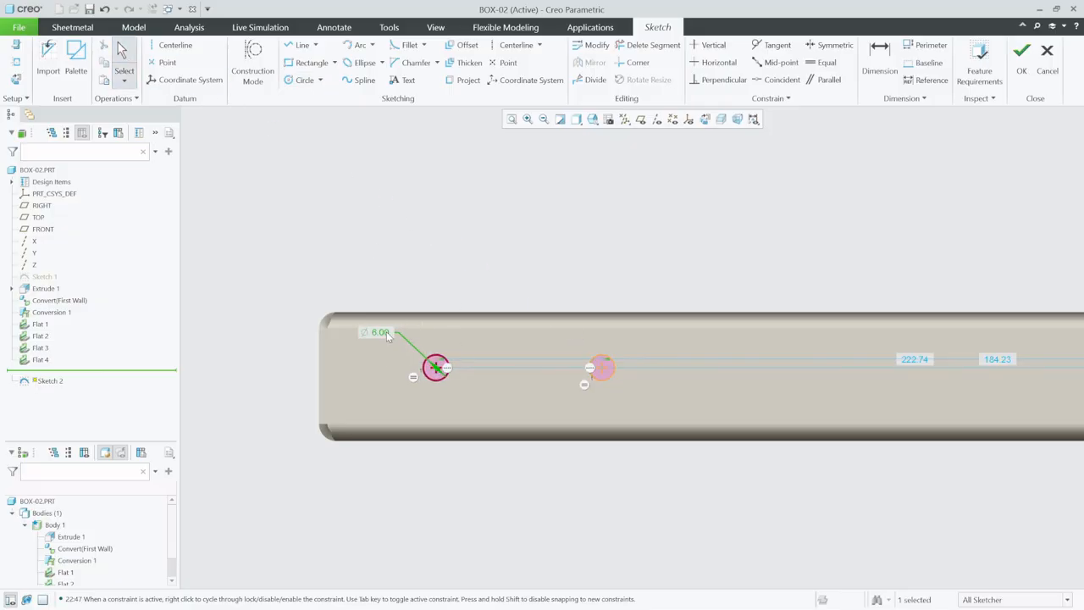
{"action": "scroll", "coordinate": [500, 388], "scroll_direction": "up", "scroll_amount": 3}
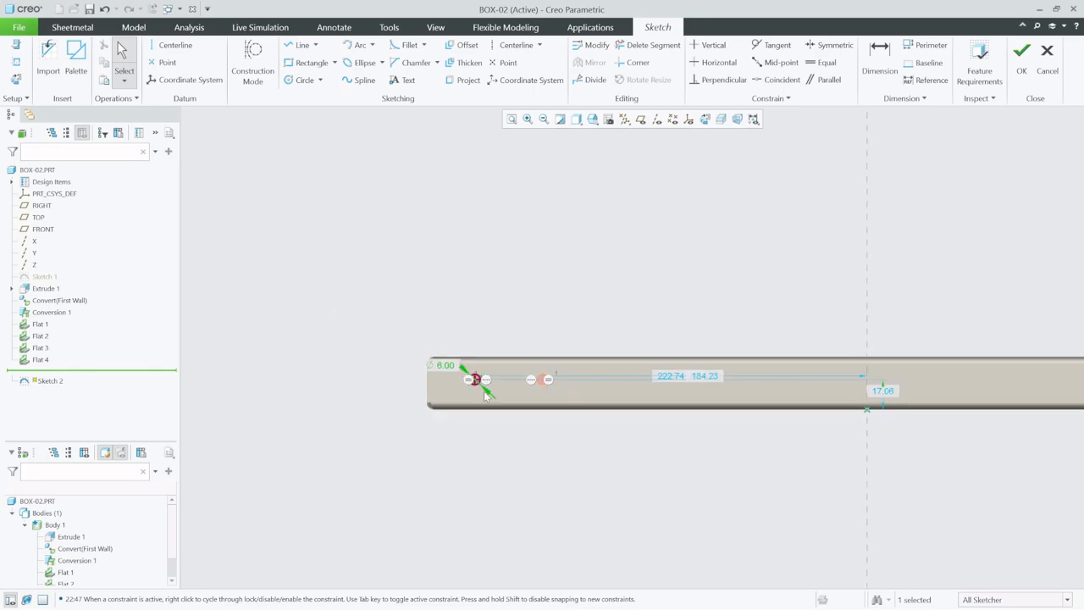
{"action": "double_click", "coordinate": [705, 376]}
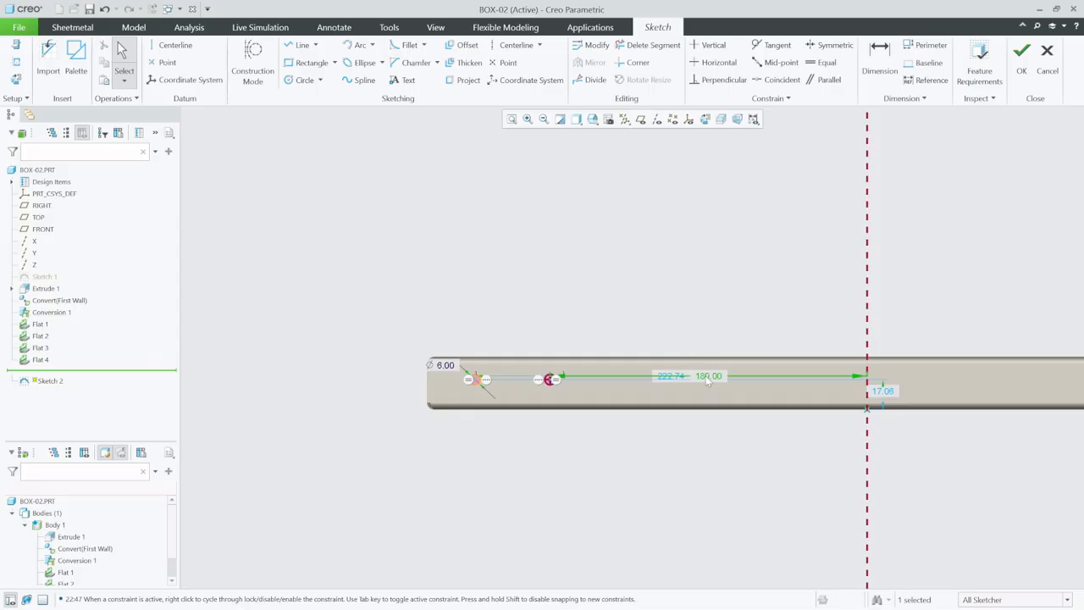
Step: Set the other circle's distance from the vertical reference to 120
{"action": "double_click", "coordinate": [682, 374]}
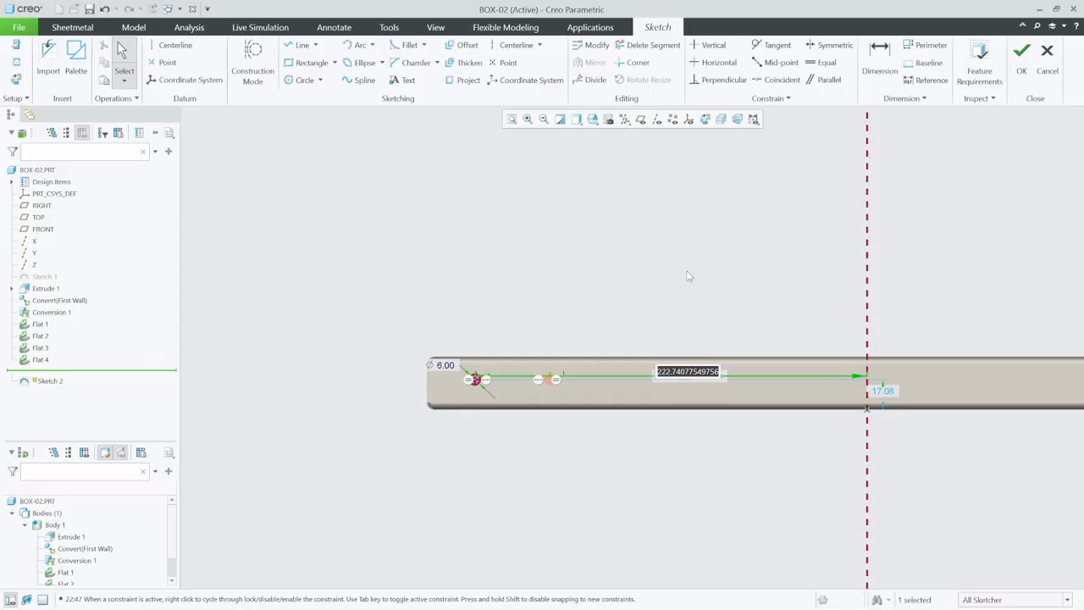
{"action": "type", "text": "120"}
{"action": "key", "text": "Return"}
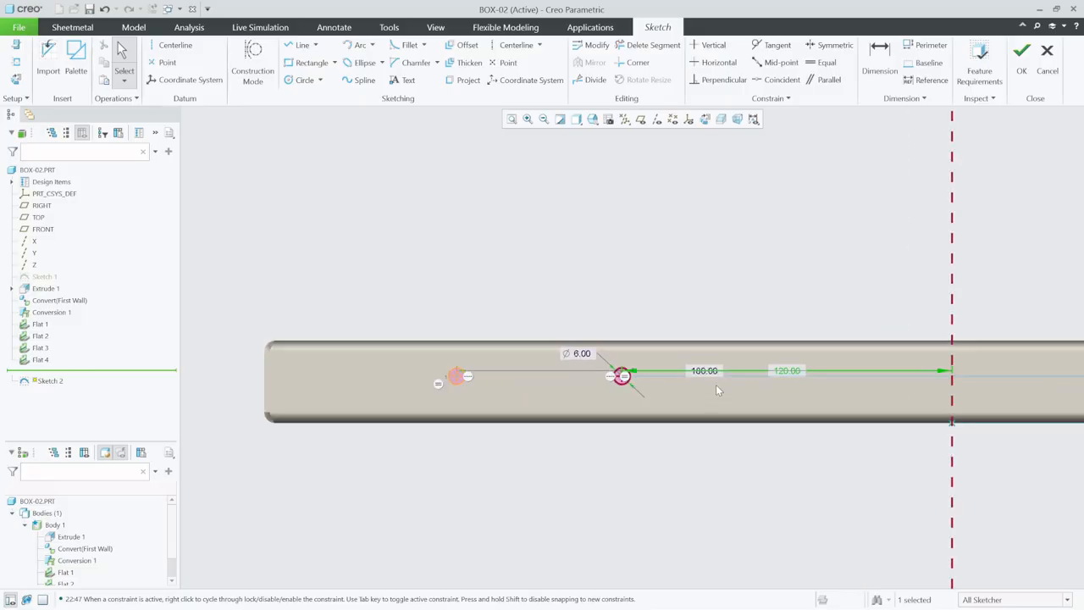
Step: Change the distance of the circle at 120 from the vertical reference to 220
{"action": "scroll", "coordinate": [716, 384], "scroll_direction": "up", "scroll_amount": 1}
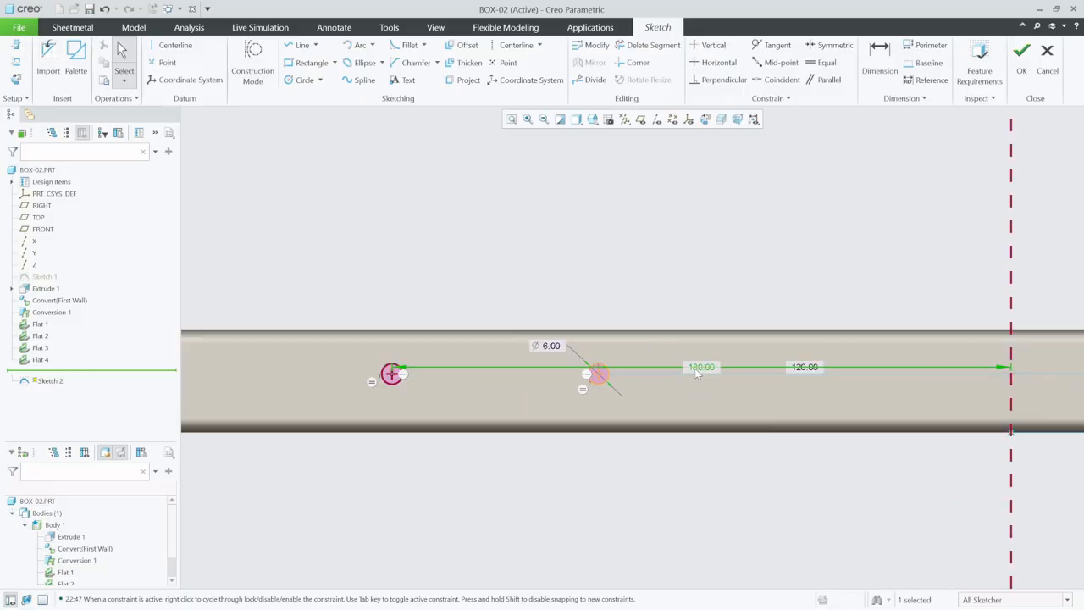
{"action": "double_click", "coordinate": [800, 368]}
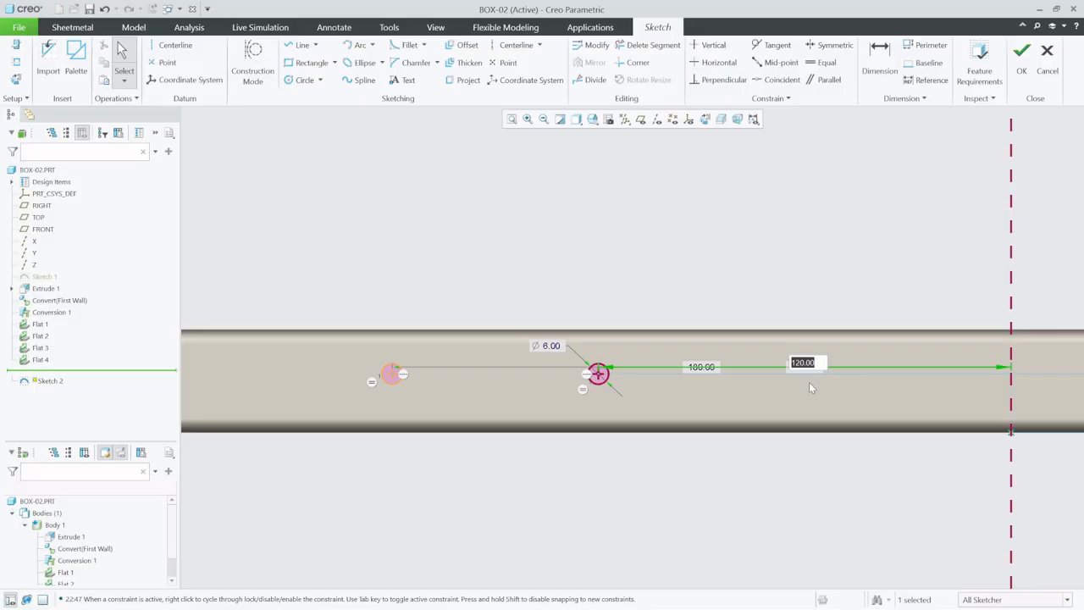
{"action": "type", "text": "220"}
{"action": "key", "text": "Return"}
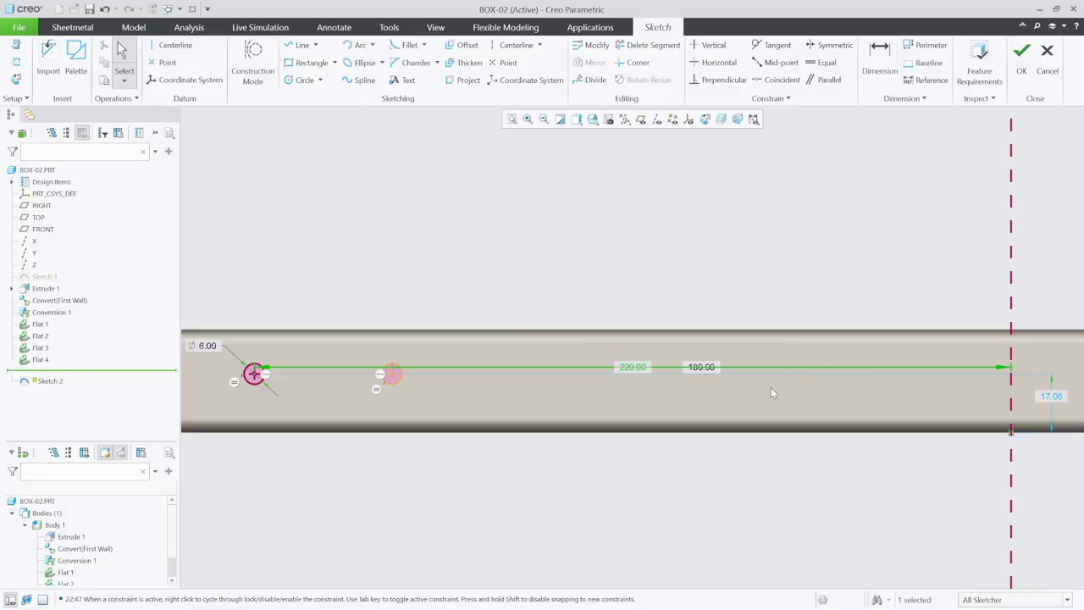
{"action": "scroll", "coordinate": [463, 413], "scroll_direction": "down", "scroll_amount": 3}
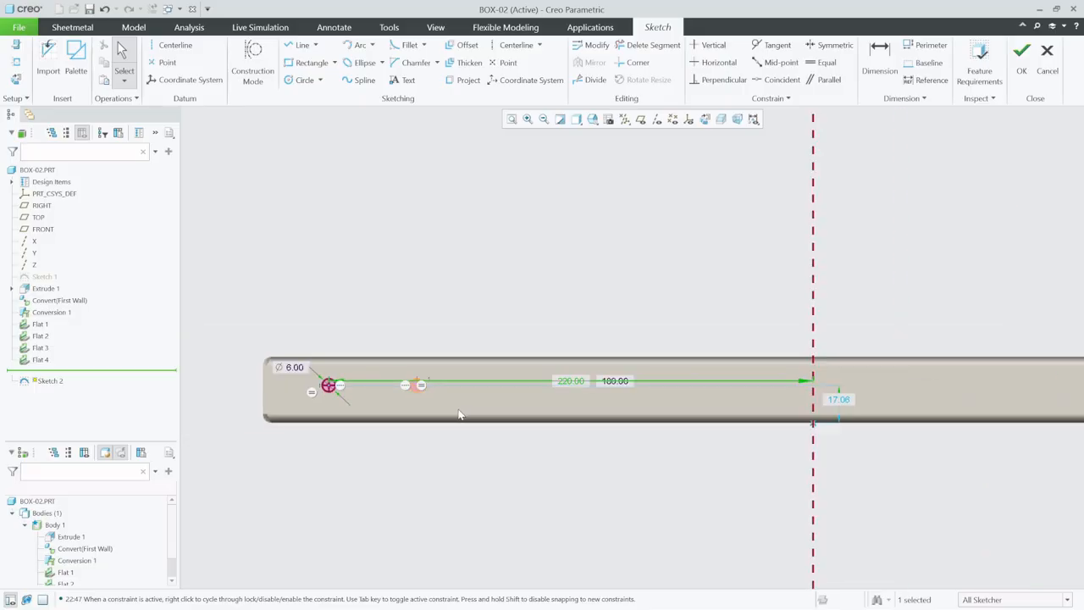
Step: Finish the sketch and make an extruded cut from it to pierce the two holes in the side wall
{"action": "left_click", "coordinate": [1021, 52]}
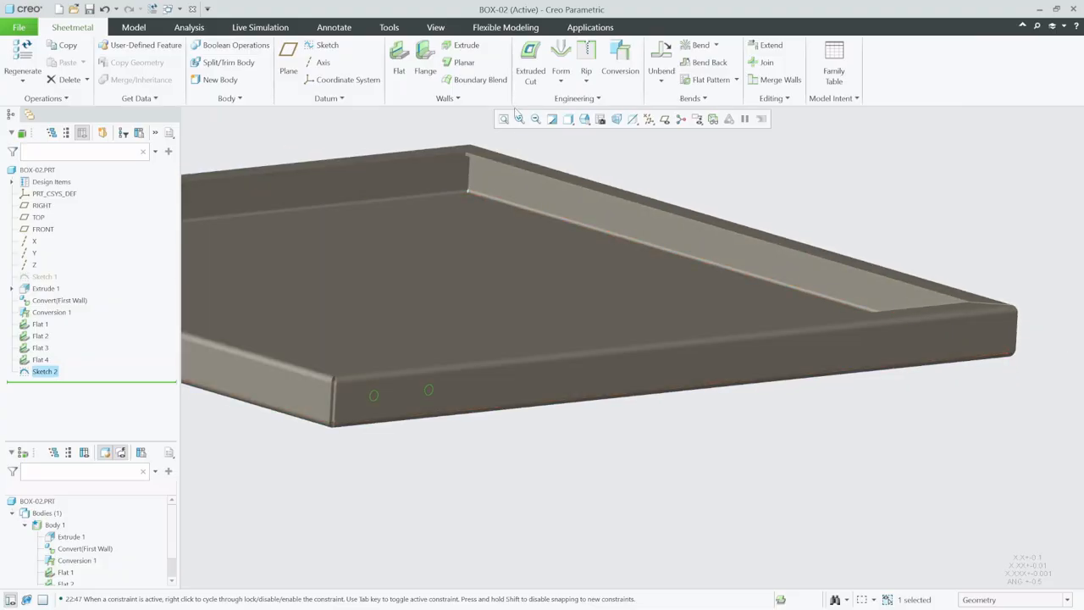
{"action": "left_click", "coordinate": [531, 60]}
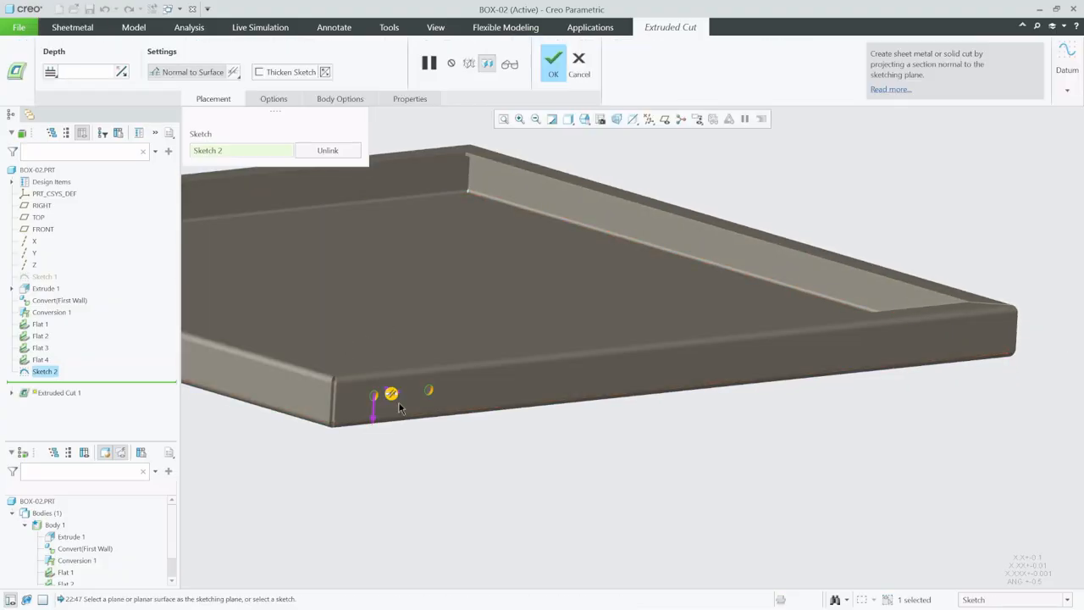
{"action": "middle_click", "coordinate": [513, 460]}
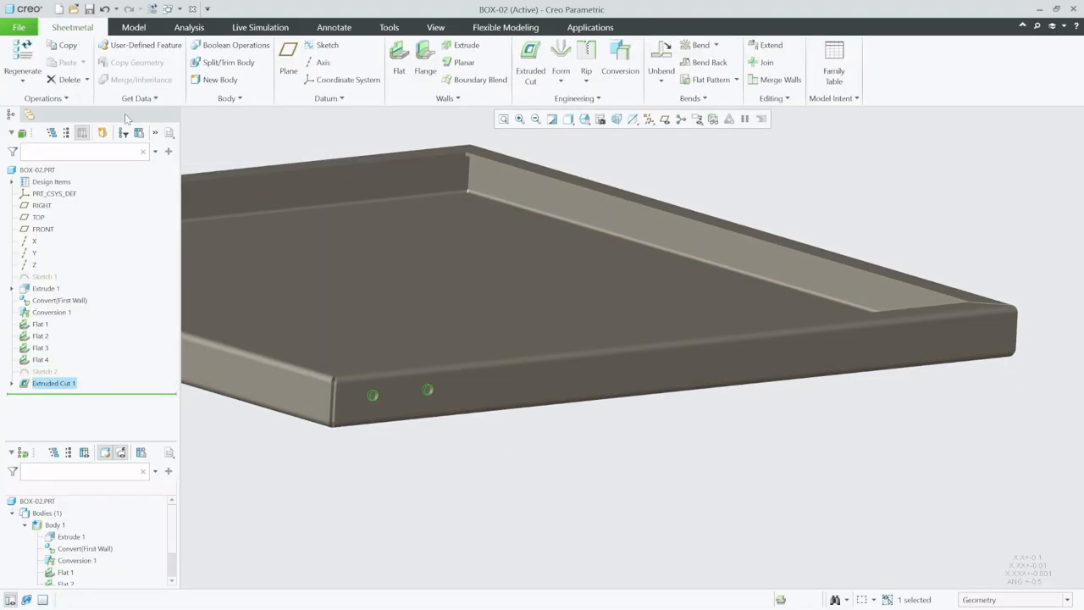
Step: Mirror the two-hole cut to the wall's other end about the datum plane crossing the middle of that wall
{"action": "left_click", "coordinate": [134, 27]}
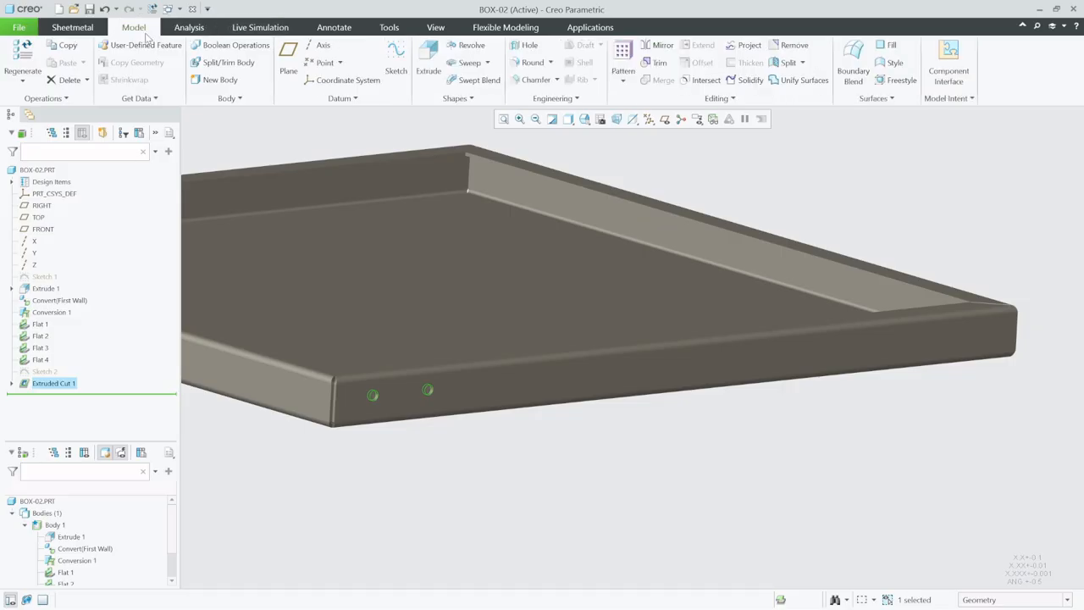
{"action": "left_click", "coordinate": [658, 46]}
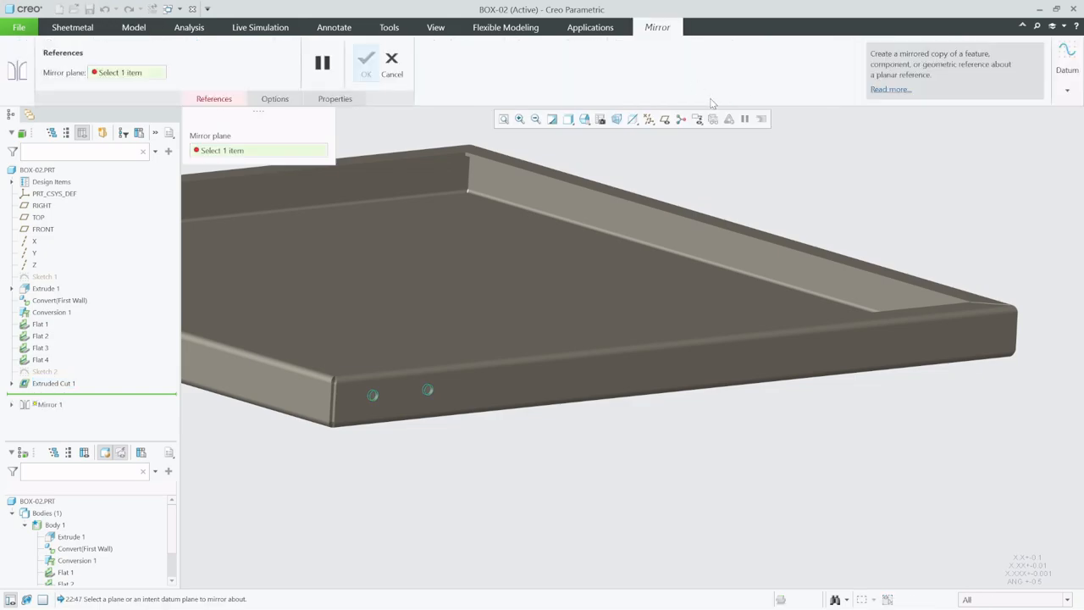
{"action": "left_click", "coordinate": [664, 120]}
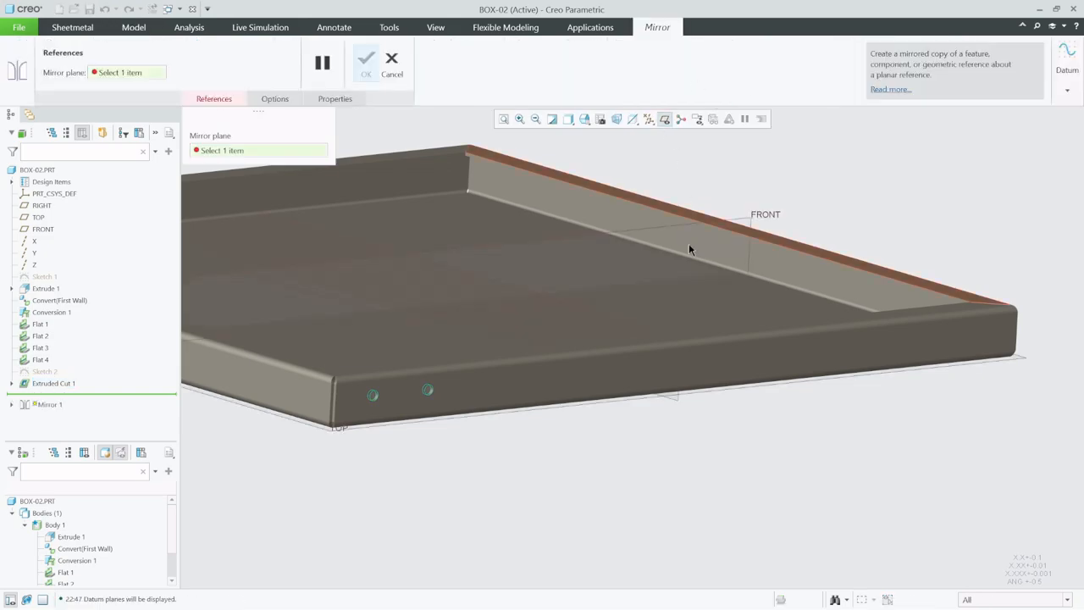
{"action": "left_click", "coordinate": [678, 409]}
{"action": "middle_click", "coordinate": [701, 444]}
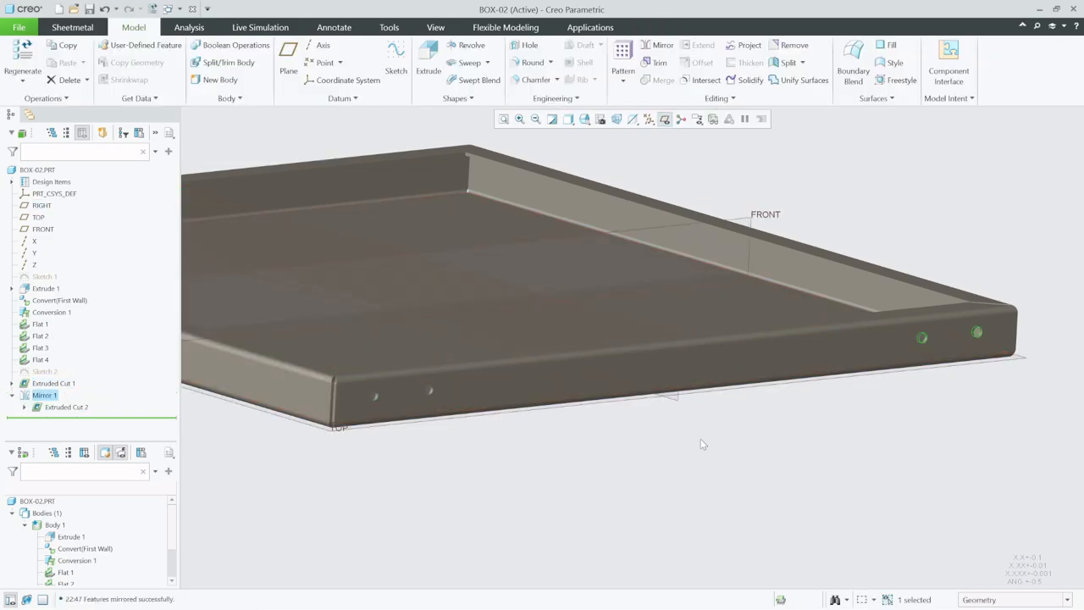
Step: Hide the datum planes and look over the box from its open and closed sides
{"action": "left_click", "coordinate": [986, 416]}
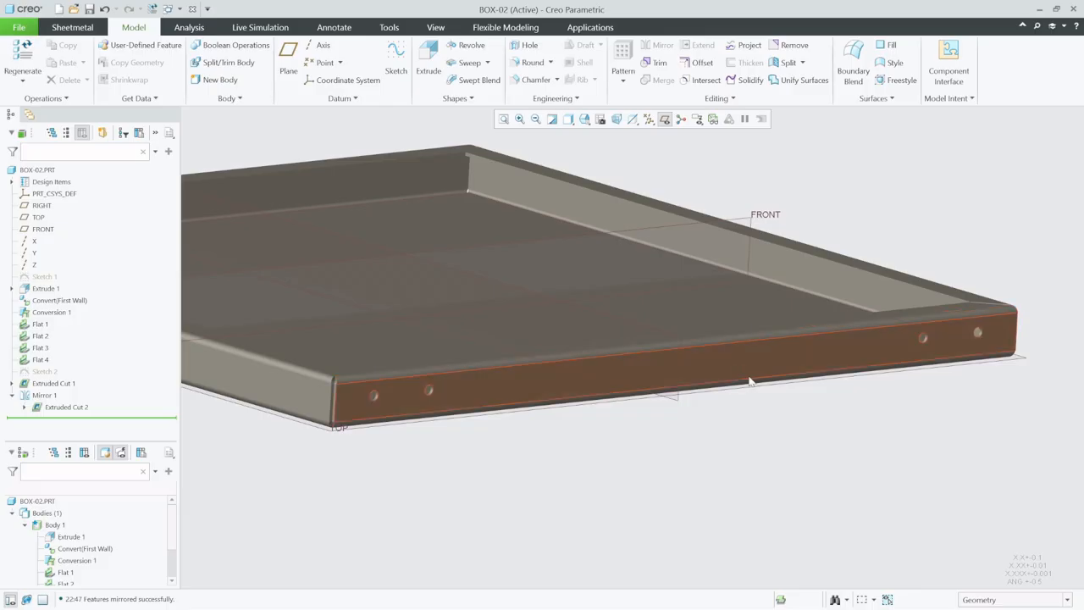
{"action": "scroll", "coordinate": [724, 411], "scroll_direction": "up", "scroll_amount": 4}
{"action": "left_click", "coordinate": [665, 121]}
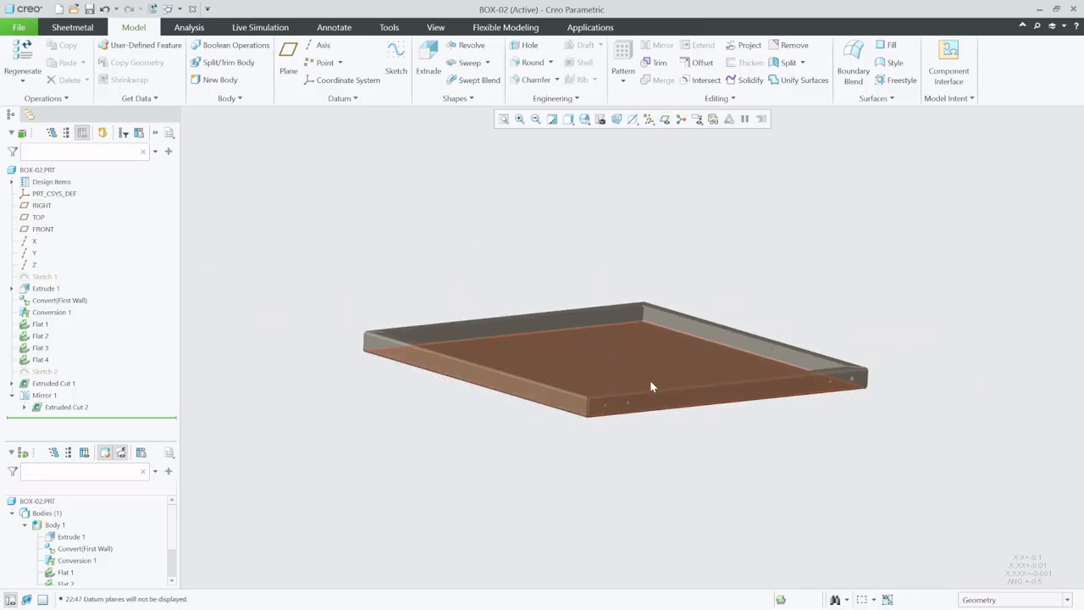
{"action": "scroll", "coordinate": [631, 381], "scroll_direction": "down", "scroll_amount": 3}
{"action": "middle_click_drag", "start_coordinate": [630, 378], "coordinate": [619, 150]}
{"action": "scroll", "coordinate": [593, 269], "scroll_direction": "up", "scroll_amount": 3}
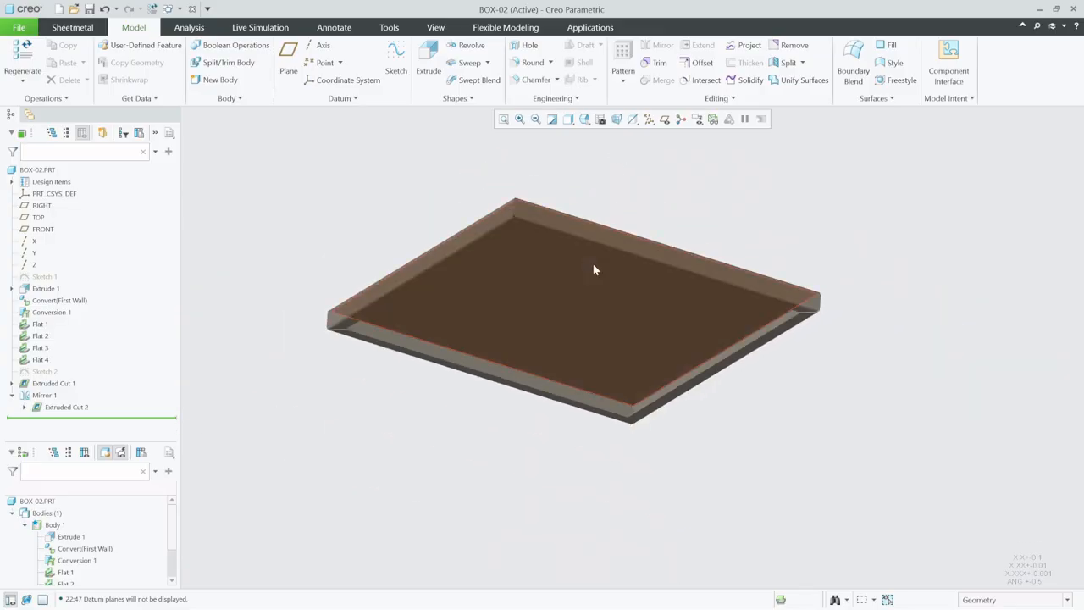
{"action": "mouse_move", "coordinate": [593, 268]}
{"action": "middle_mouse_down"}
{"action": "mouse_move", "coordinate": [607, 331]}
{"action": "mouse_move", "coordinate": [539, 315]}
{"action": "mouse_move", "coordinate": [636, 306]}
{"action": "mouse_move", "coordinate": [613, 266]}
{"action": "middle_mouse_up"}
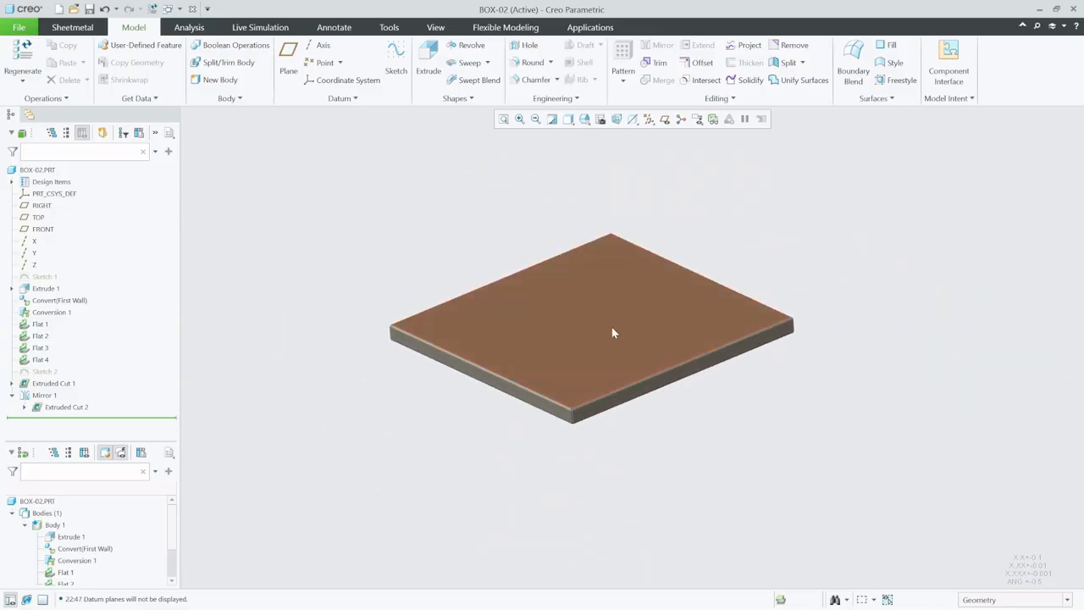
{"action": "scroll", "coordinate": [608, 291], "scroll_direction": "down", "scroll_amount": 5}
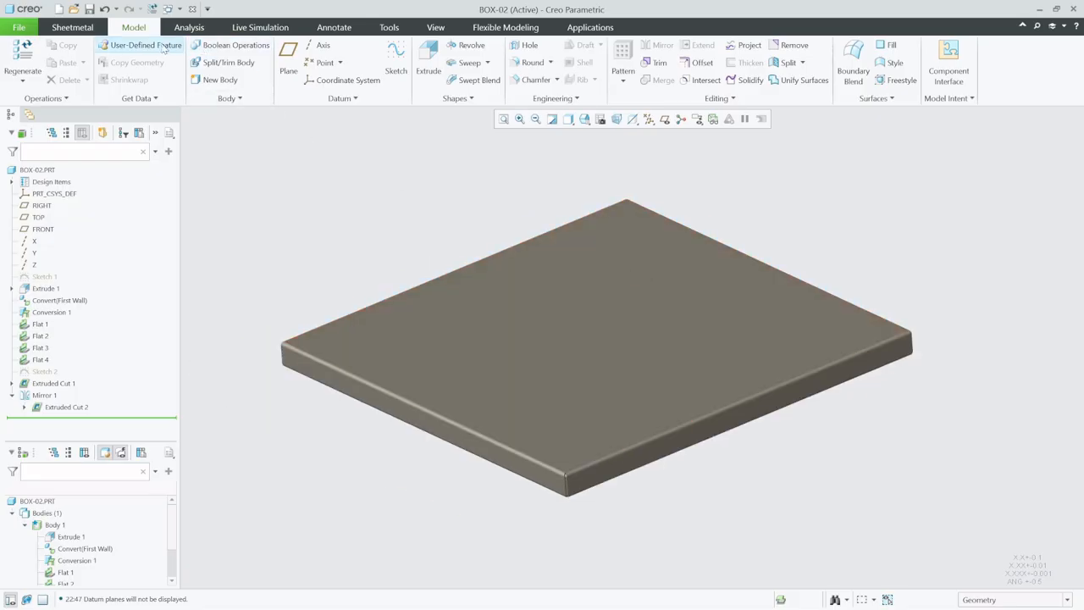
Step: Create a new design assembly named bax using the default template
{"action": "left_click", "coordinate": [59, 9]}
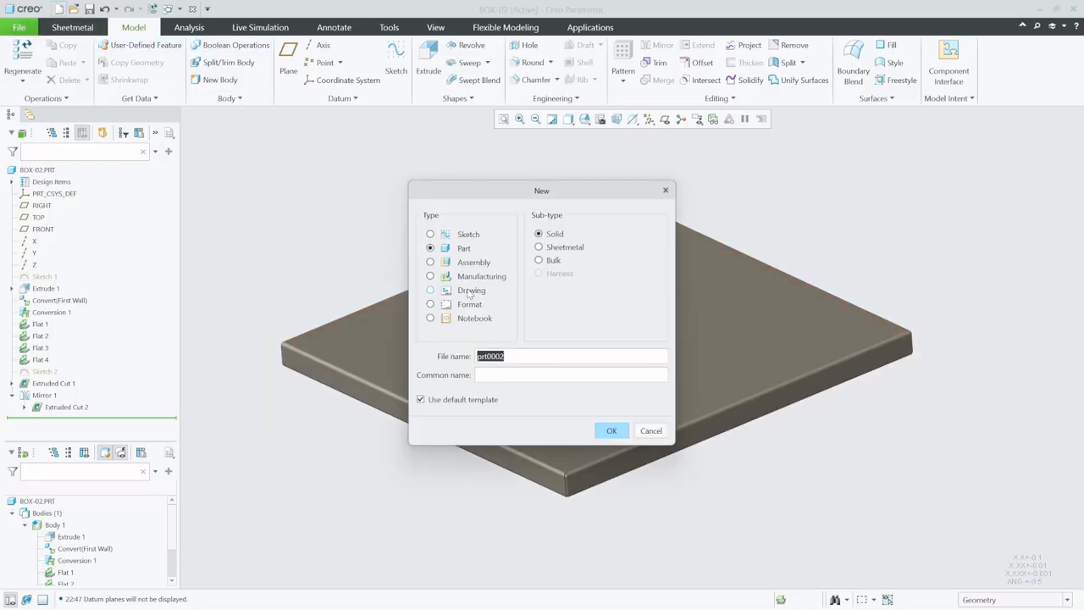
{"action": "left_click", "coordinate": [462, 262]}
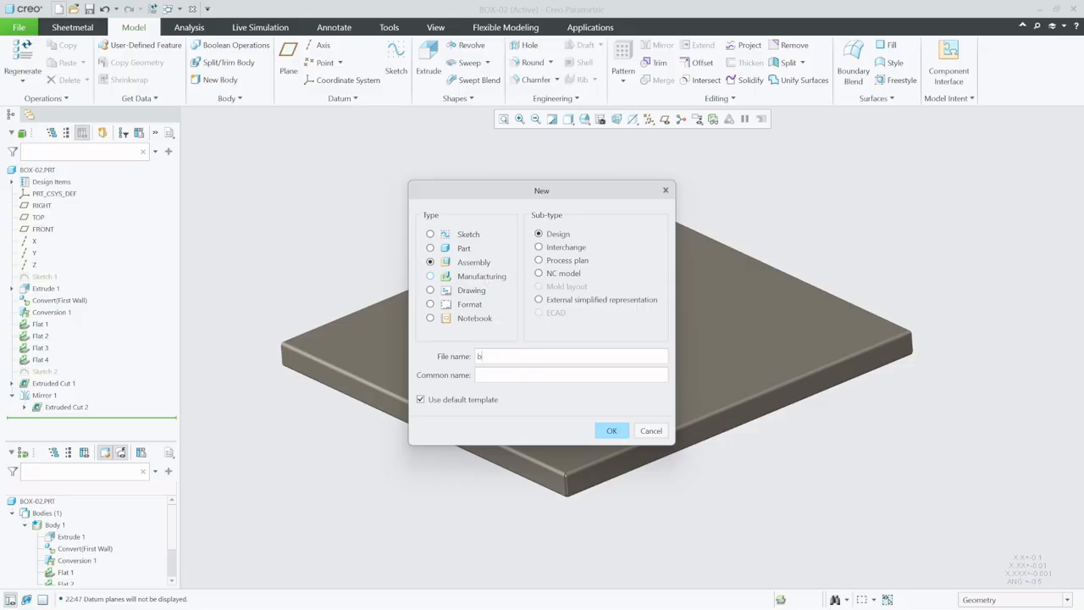
{"action": "type", "text": "bax"}
{"action": "key", "text": "Return"}
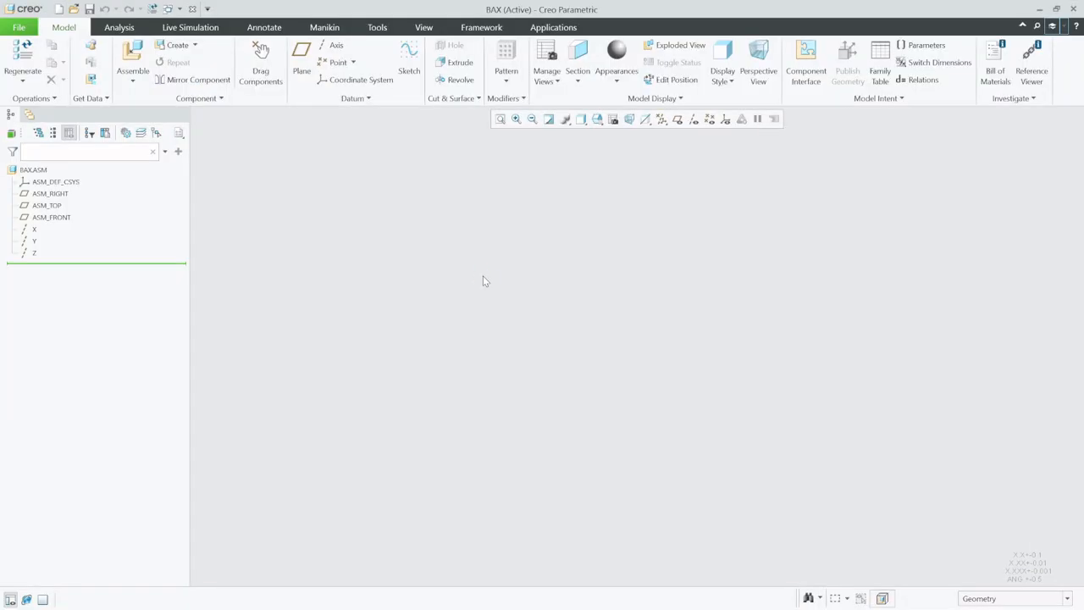
Step: Assemble box-01.prt from the current session as the first component and fix it with a Default constraint
{"action": "left_click", "coordinate": [133, 54]}
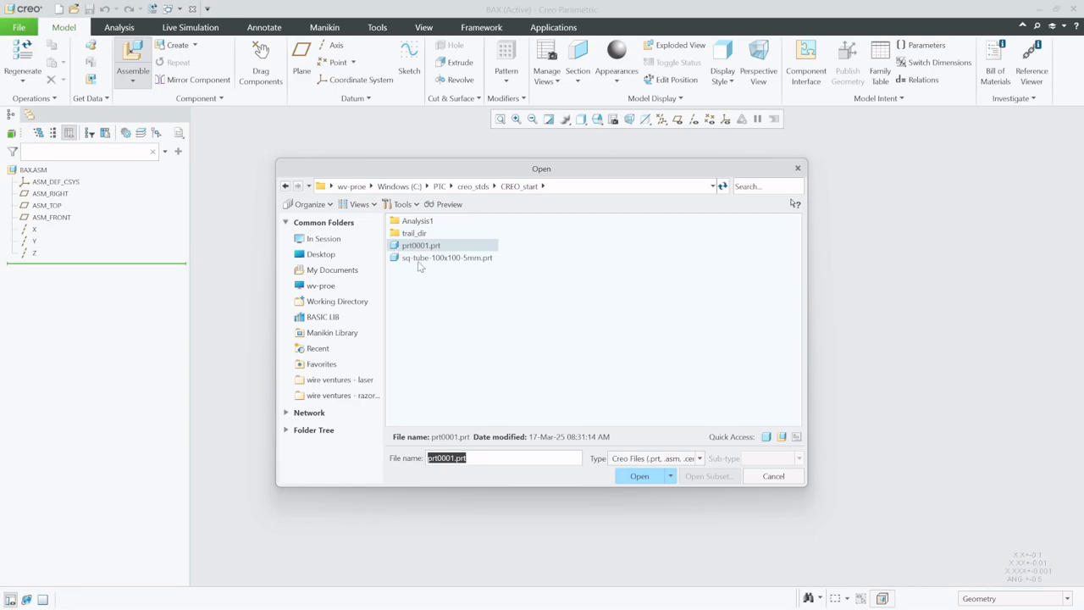
{"action": "left_click", "coordinate": [350, 241]}
{"action": "left_click", "coordinate": [417, 233]}
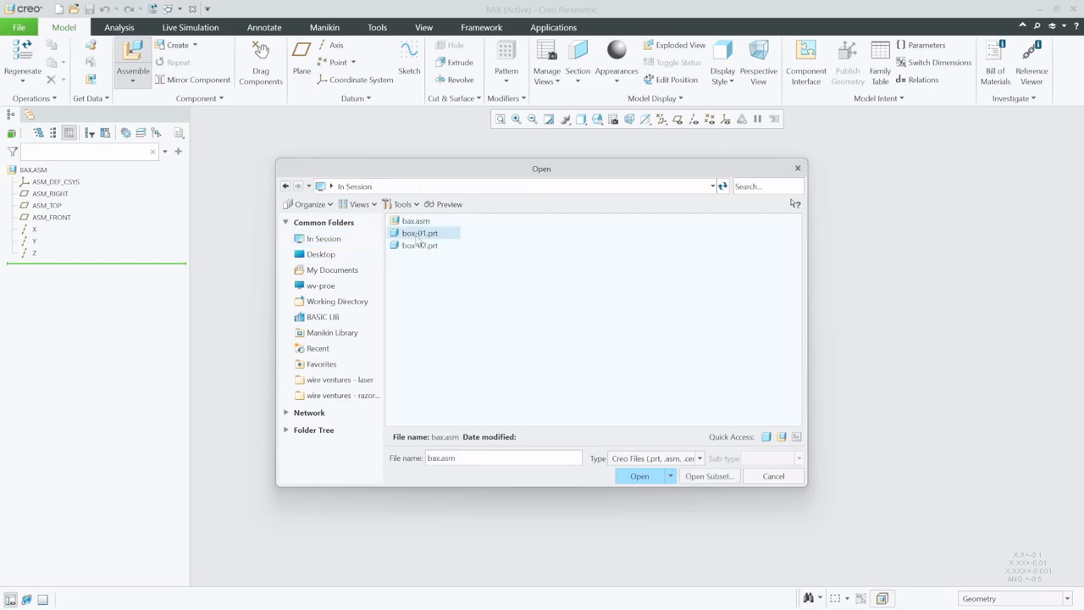
{"action": "left_click", "coordinate": [638, 476]}
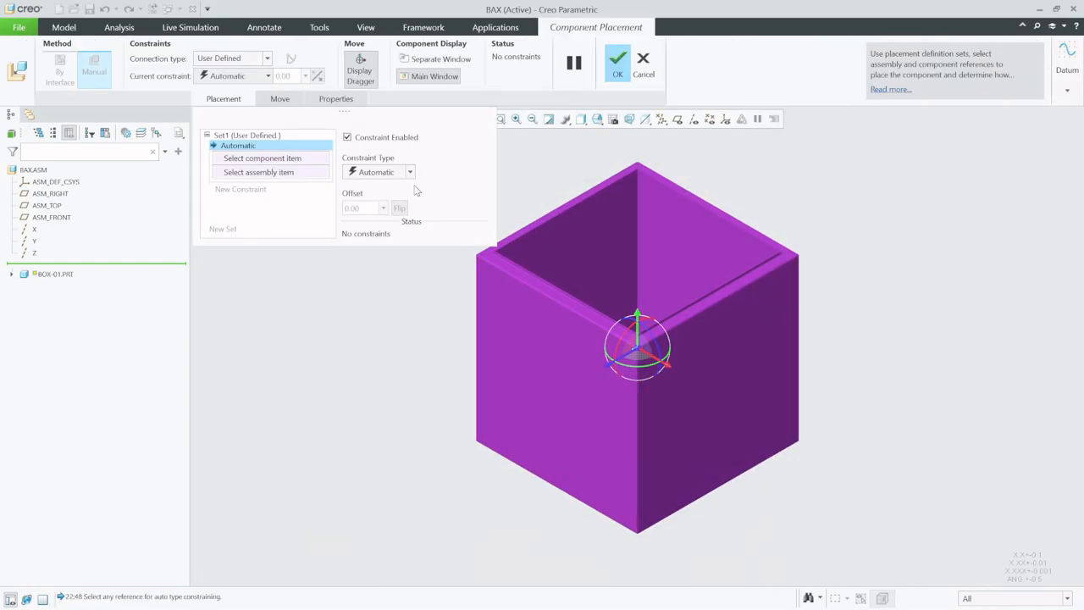
{"action": "left_click", "coordinate": [410, 173]}
{"action": "left_click", "coordinate": [396, 299]}
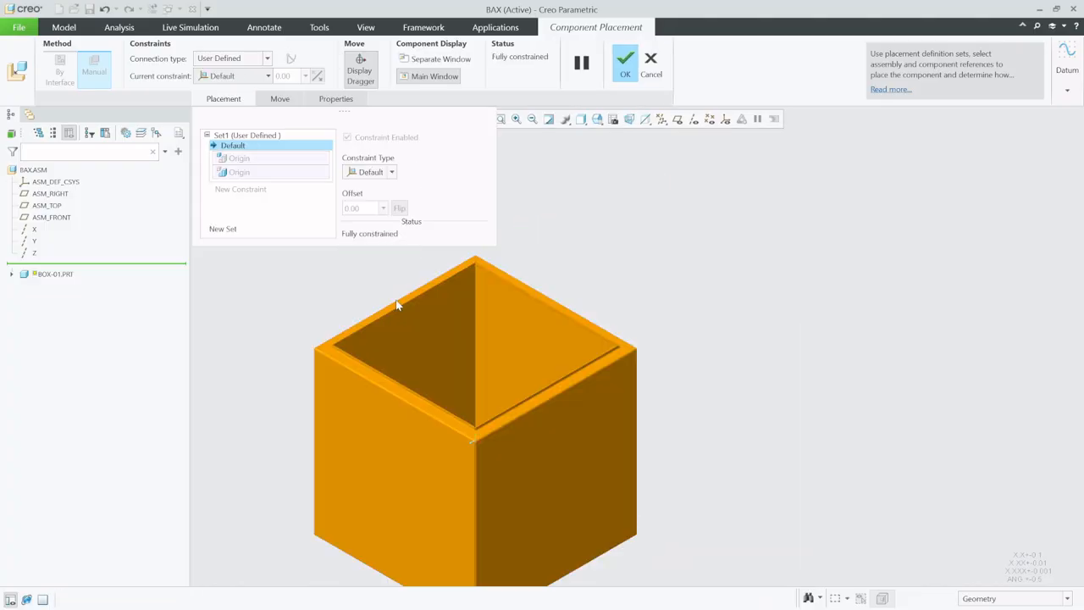
{"action": "scroll", "coordinate": [749, 253], "scroll_direction": "down", "scroll_amount": 3}
{"action": "scroll", "coordinate": [593, 317], "scroll_direction": "up", "scroll_amount": 3}
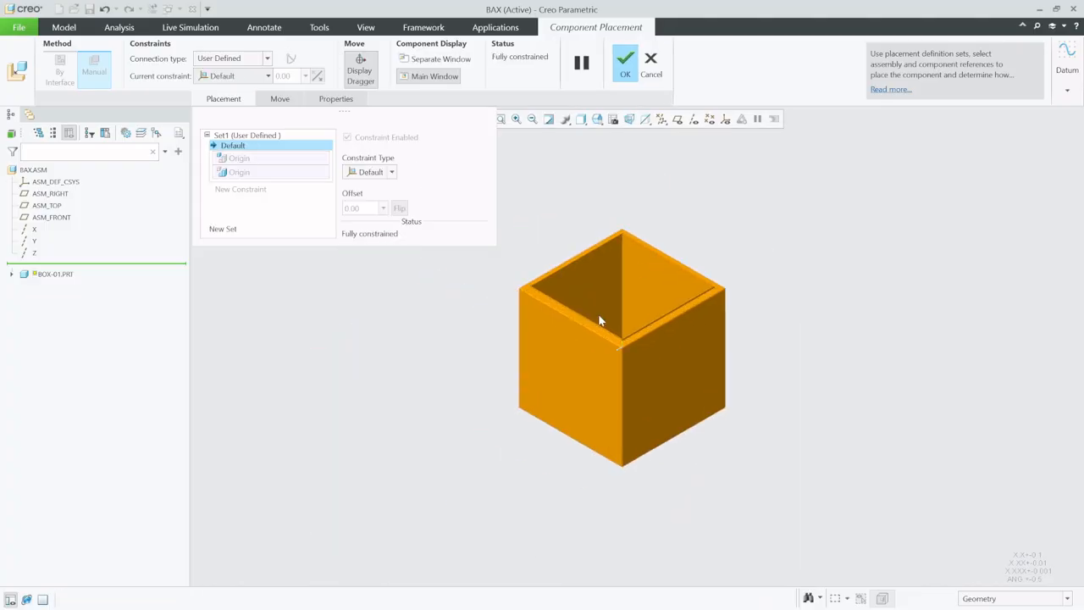
{"action": "left_click", "coordinate": [625, 72]}
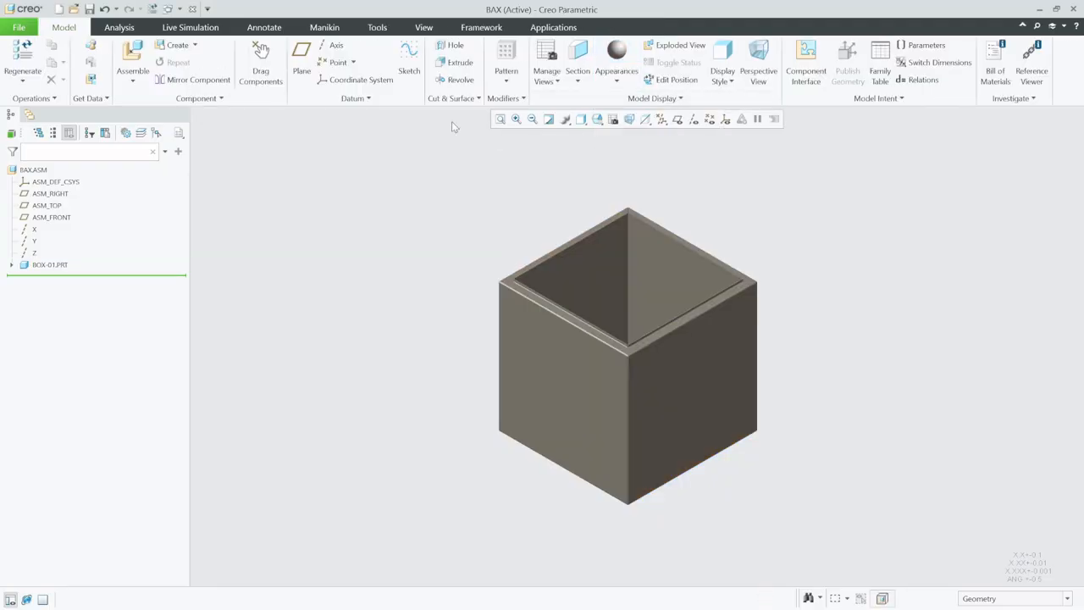
Step: Bring box-02.prt from the current session into the assembly as the second component
{"action": "left_click", "coordinate": [133, 52]}
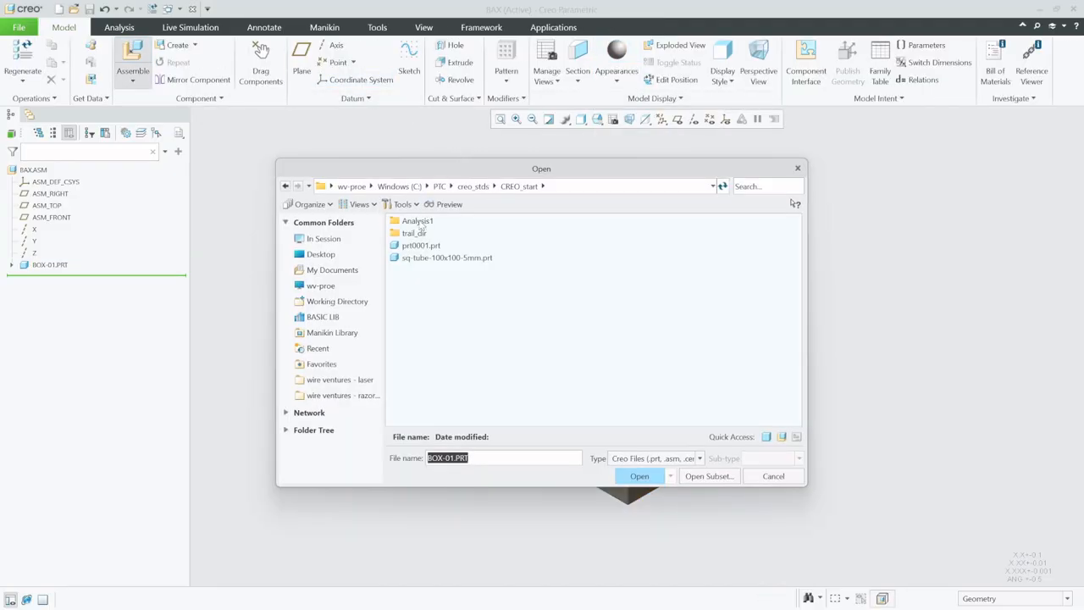
{"action": "left_click", "coordinate": [355, 244]}
{"action": "left_click", "coordinate": [415, 245]}
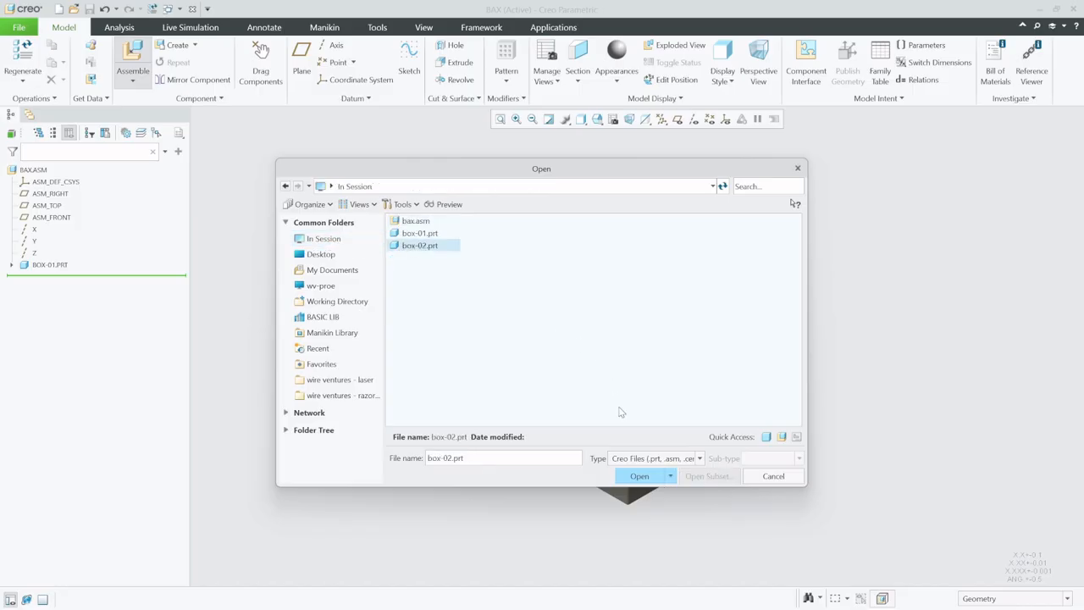
{"action": "left_click", "coordinate": [640, 477]}
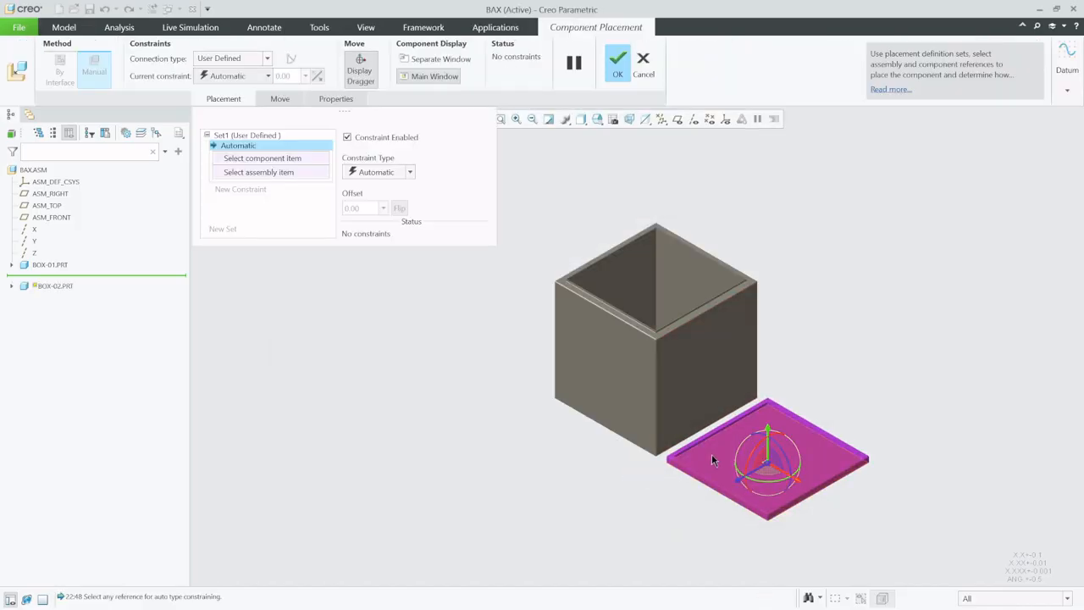
Step: Constrain the lid's rim flange face Coincident with box-01's top rim flange face and flip its orientation
{"action": "scroll", "coordinate": [691, 458], "scroll_direction": "up", "scroll_amount": 3}
{"action": "scroll", "coordinate": [667, 457], "scroll_direction": "up", "scroll_amount": 4}
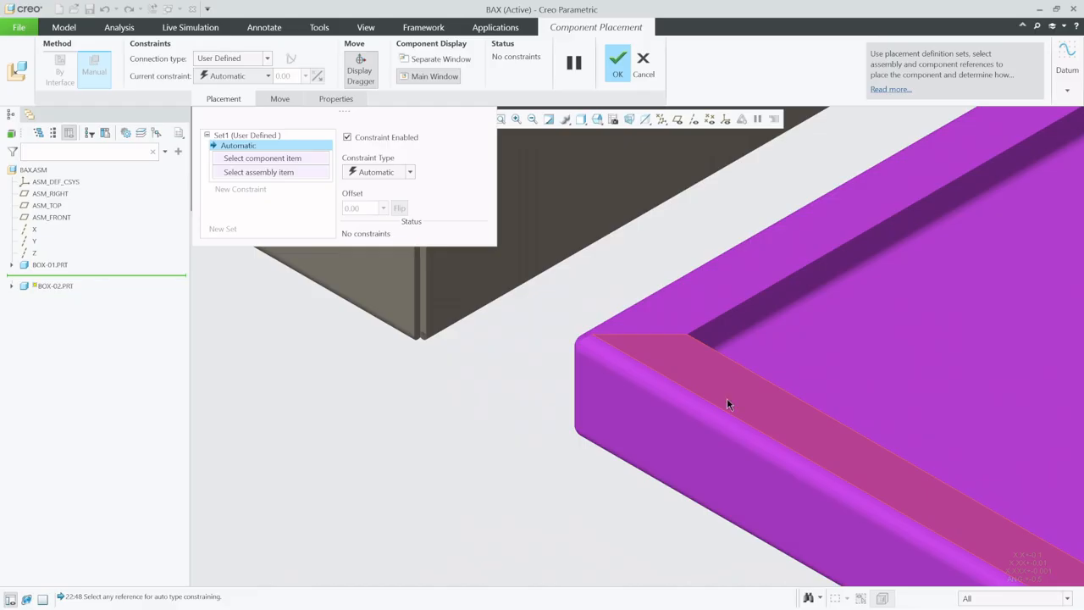
{"action": "left_click", "coordinate": [727, 404]}
{"action": "scroll", "coordinate": [727, 404], "scroll_direction": "down", "scroll_amount": 5}
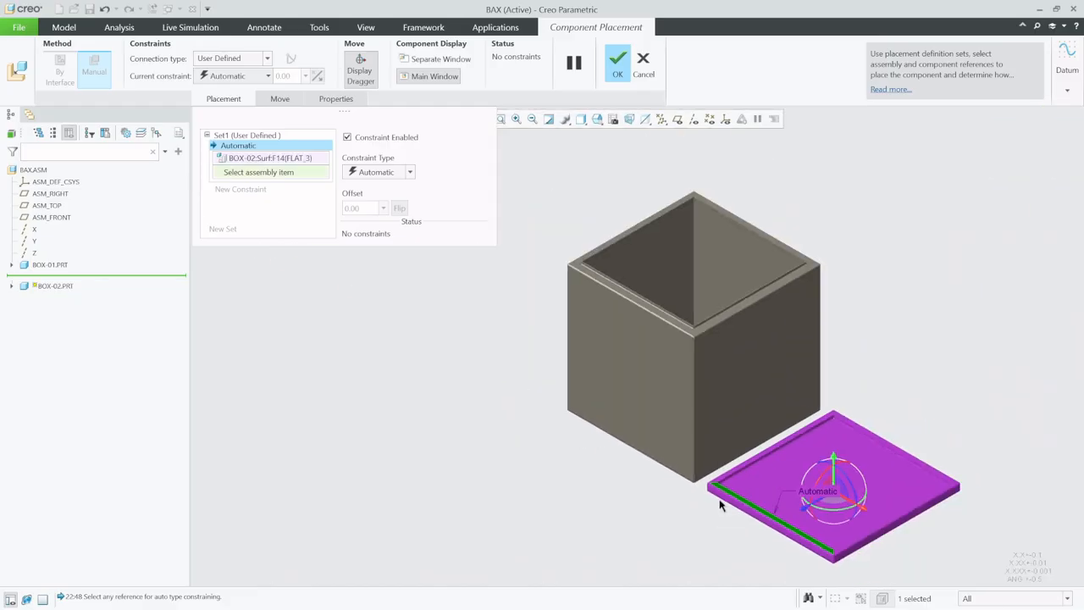
{"action": "scroll", "coordinate": [666, 351], "scroll_direction": "up", "scroll_amount": 8}
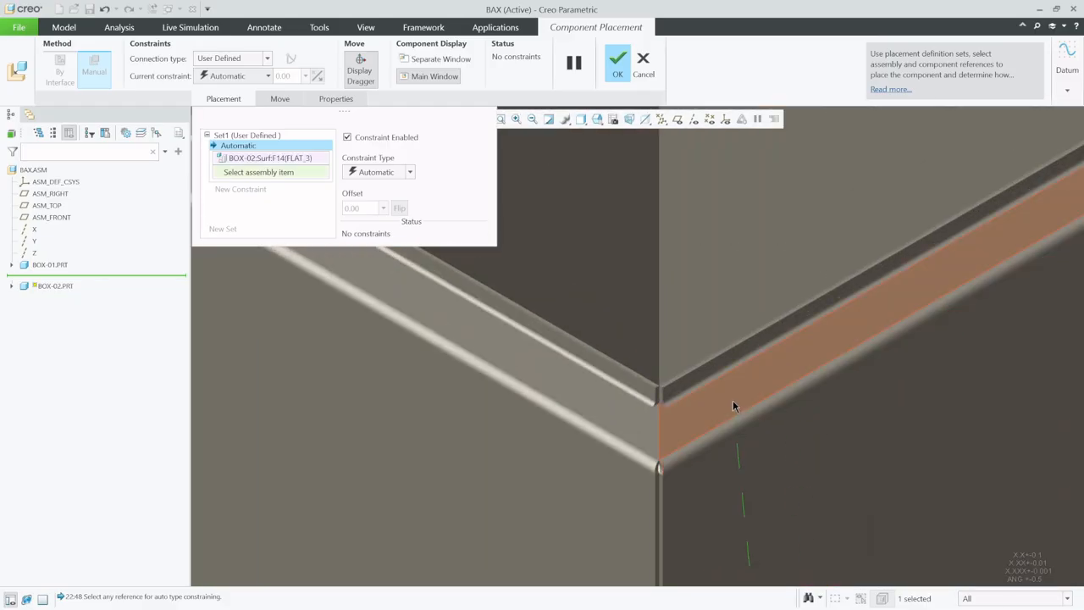
{"action": "left_click", "coordinate": [734, 405]}
{"action": "scroll", "coordinate": [733, 402], "scroll_direction": "down", "scroll_amount": 8}
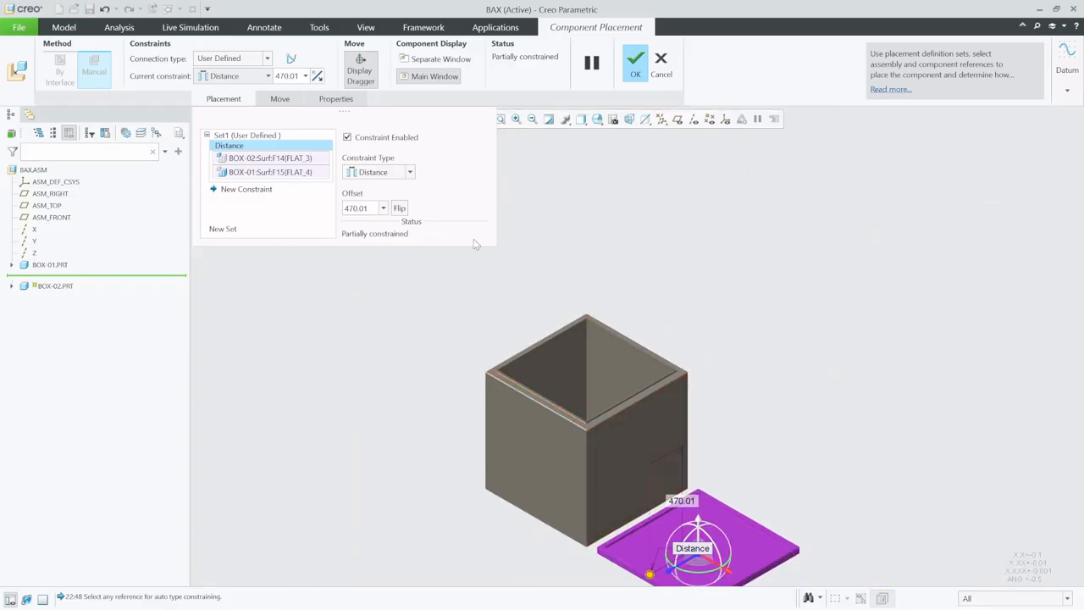
{"action": "left_click", "coordinate": [413, 172]}
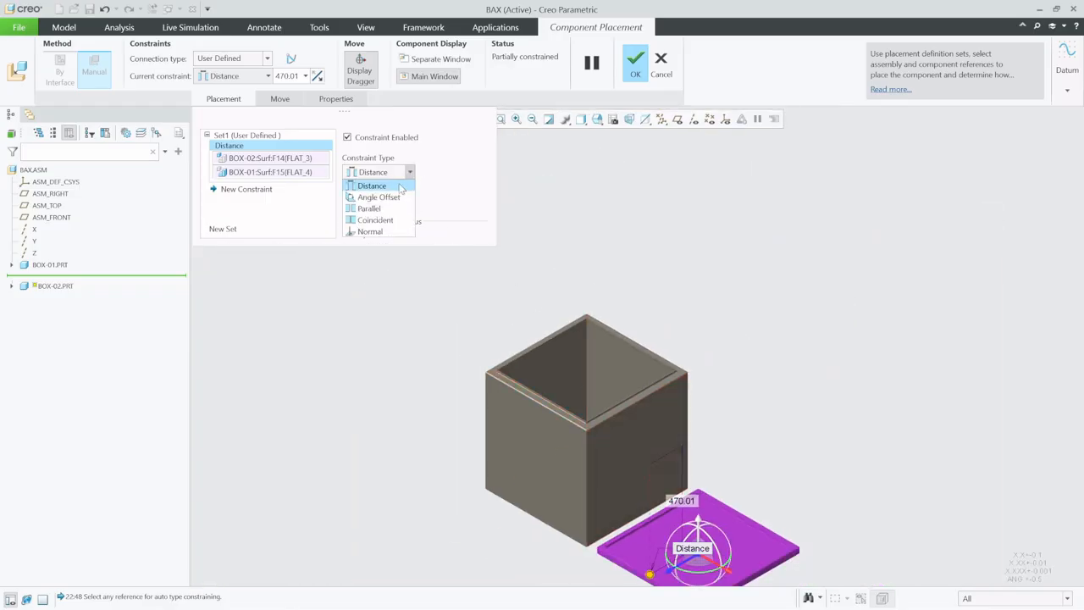
{"action": "left_click", "coordinate": [375, 220]}
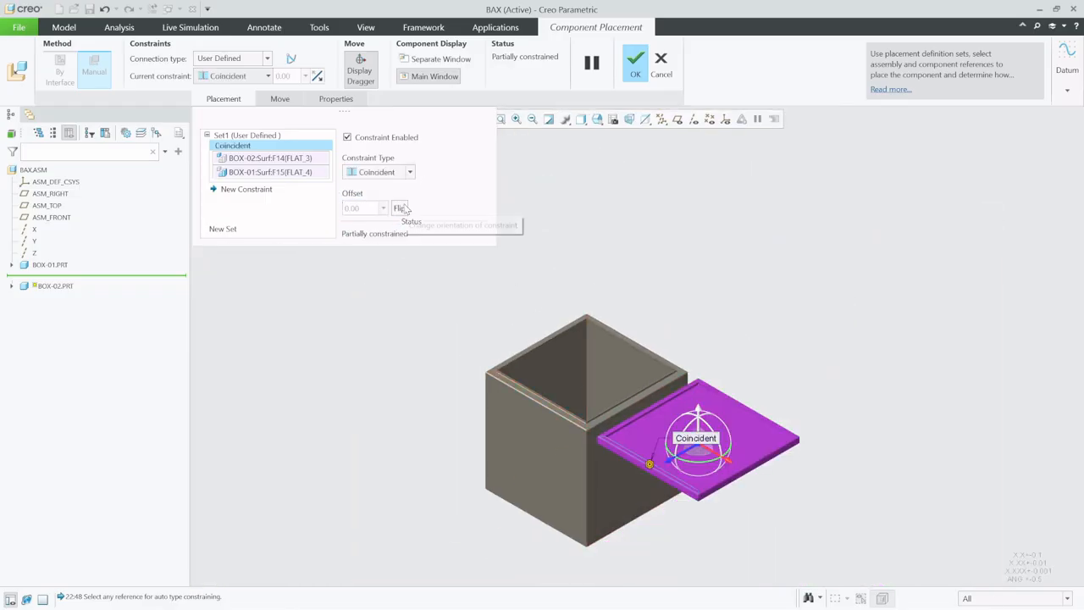
{"action": "left_click", "coordinate": [402, 208]}
Step: Make the lid's outer side wall with the holes Coincident with a side wall of box-01 and flip the constraint
{"action": "scroll", "coordinate": [590, 449], "scroll_direction": "down", "scroll_amount": 5}
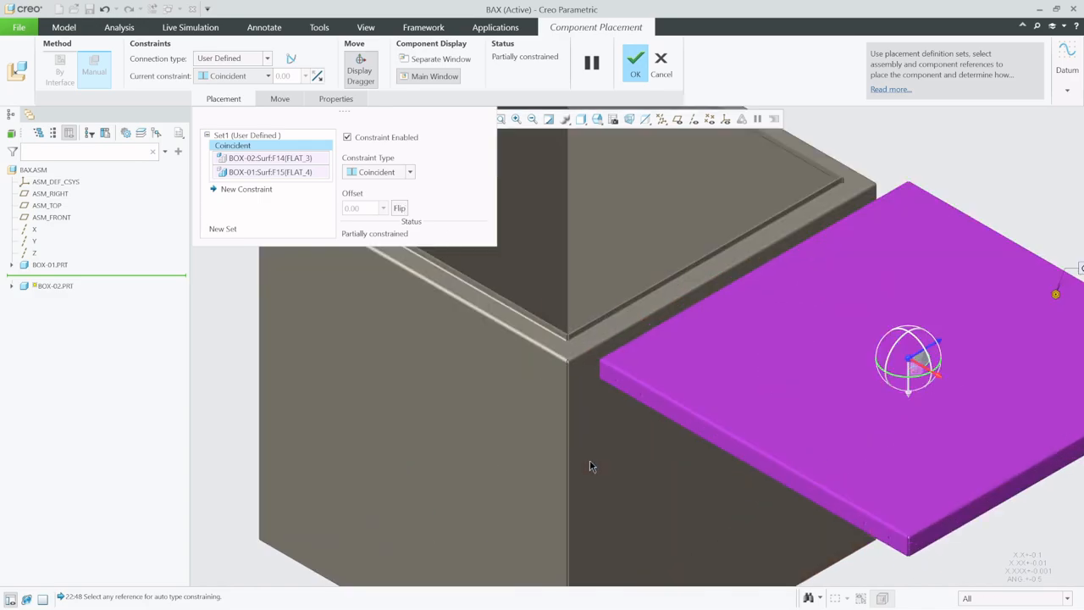
{"action": "left_click", "coordinate": [670, 389]}
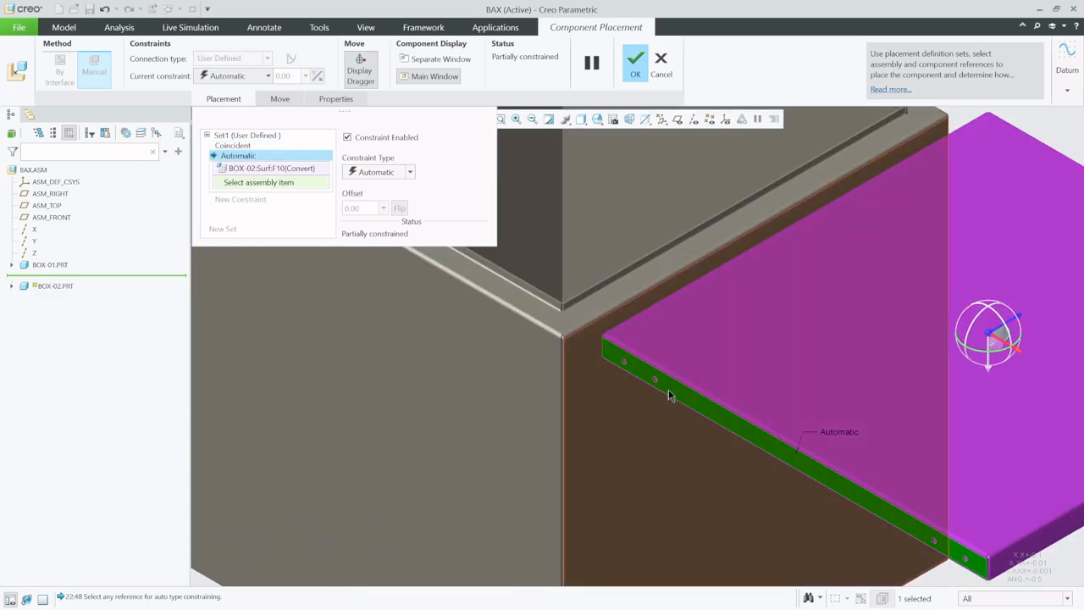
{"action": "scroll", "coordinate": [629, 421], "scroll_direction": "up", "scroll_amount": 5}
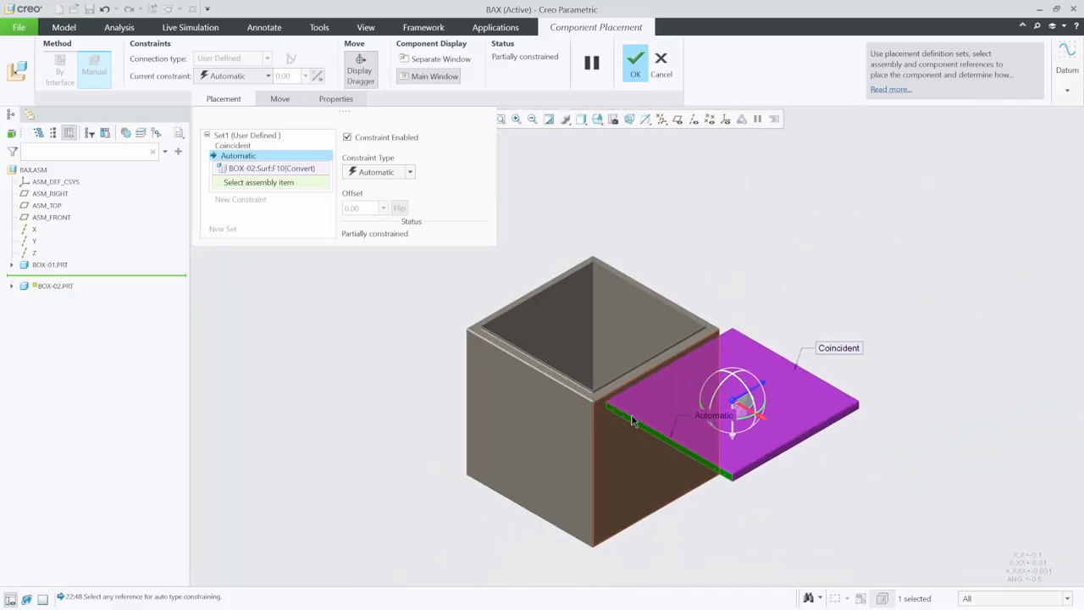
{"action": "middle_click_drag", "start_coordinate": [631, 421], "coordinate": [548, 423]}
{"action": "left_click", "coordinate": [790, 460]}
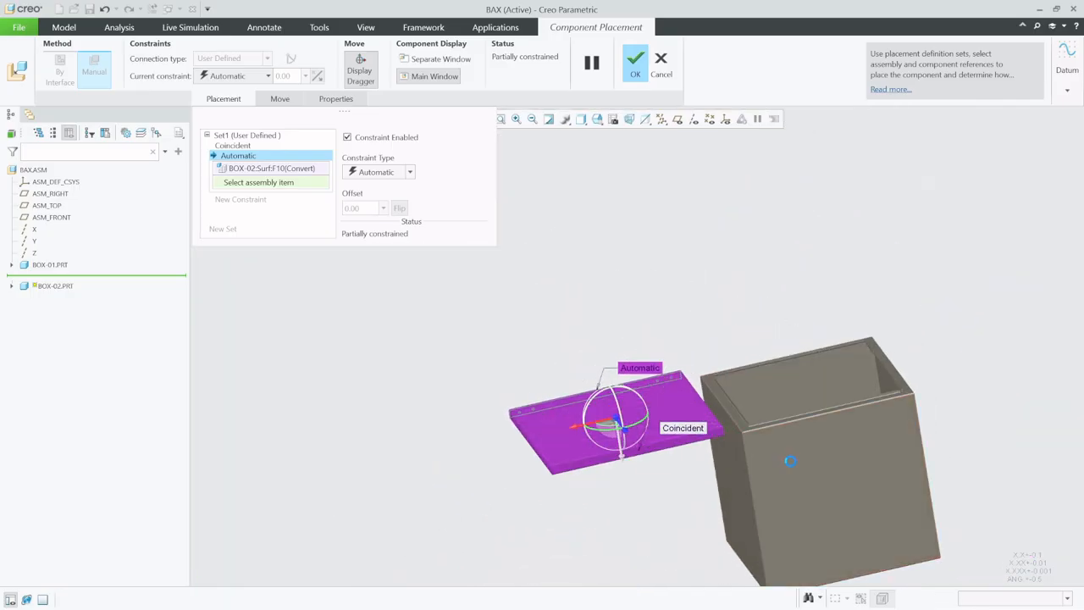
{"action": "left_click", "coordinate": [409, 172]}
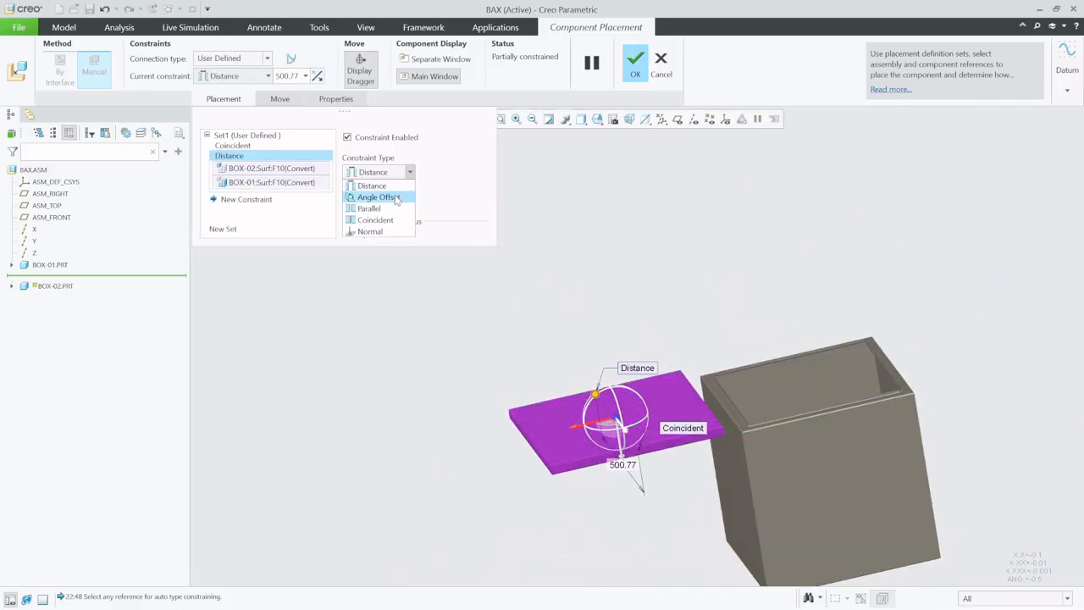
{"action": "left_click", "coordinate": [385, 223]}
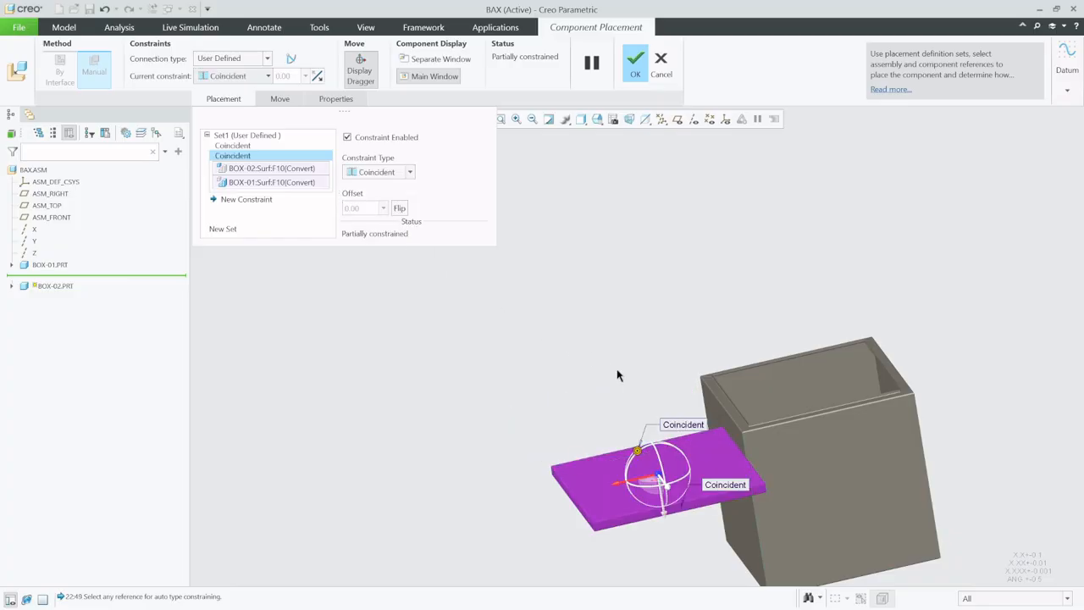
{"action": "scroll", "coordinate": [618, 376], "scroll_direction": "up", "scroll_amount": 1}
{"action": "left_click", "coordinate": [398, 208]}
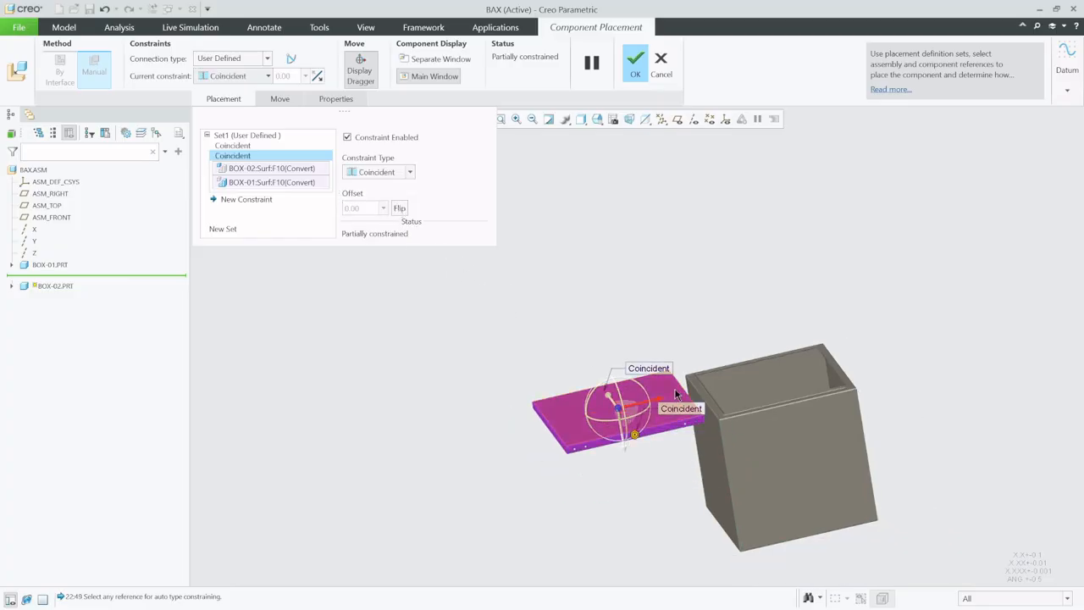
Step: Make the lid's adjacent outer wall without holes Coincident with box-01's matching side wall and accept the lid's placement
{"action": "middle_click_drag", "start_coordinate": [740, 411], "coordinate": [756, 464]}
{"action": "scroll", "coordinate": [745, 463], "scroll_direction": "down", "scroll_amount": 3}
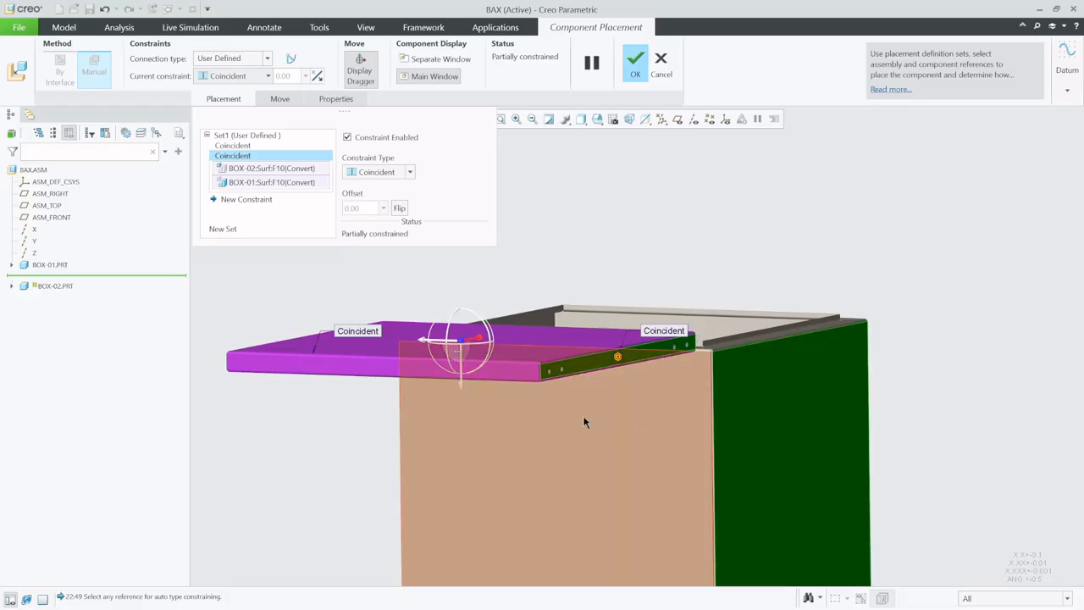
{"action": "middle_click_drag", "start_coordinate": [591, 415], "coordinate": [414, 500]}
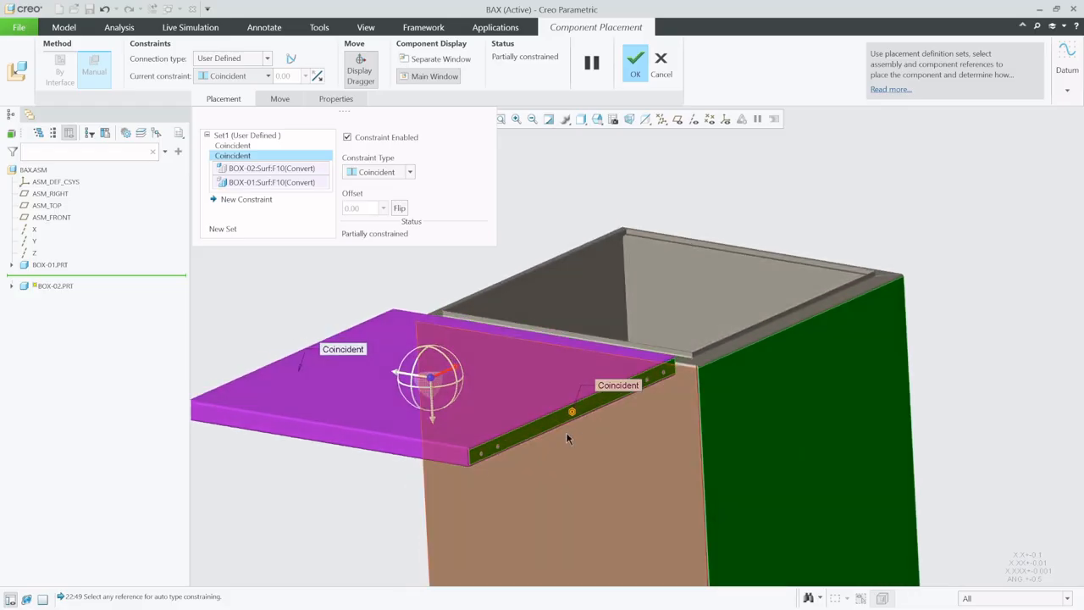
{"action": "left_click", "coordinate": [374, 447]}
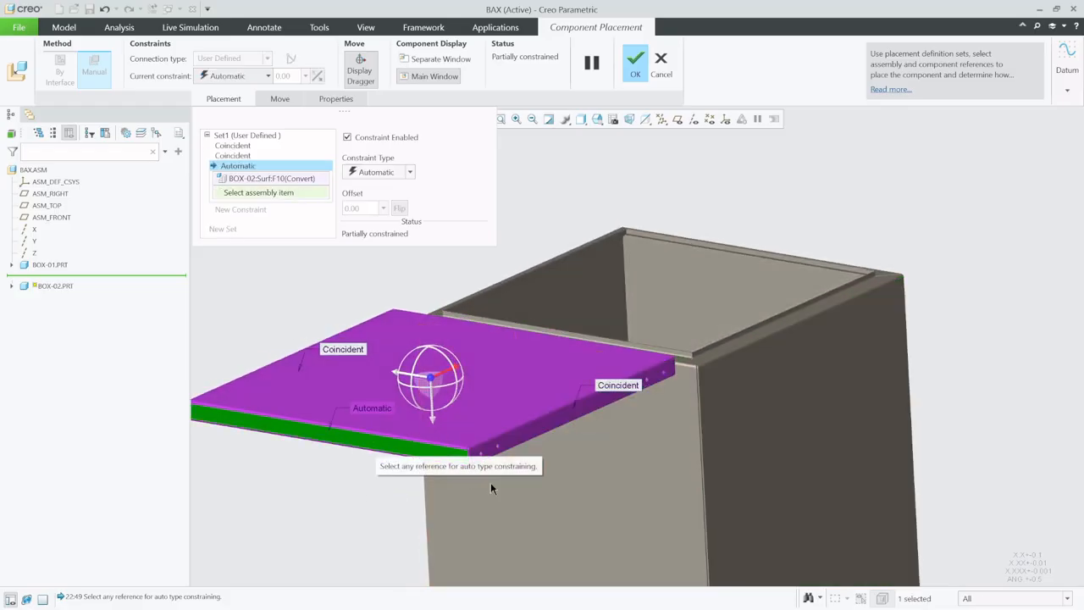
{"action": "left_click", "coordinate": [625, 463]}
{"action": "left_click", "coordinate": [409, 171]}
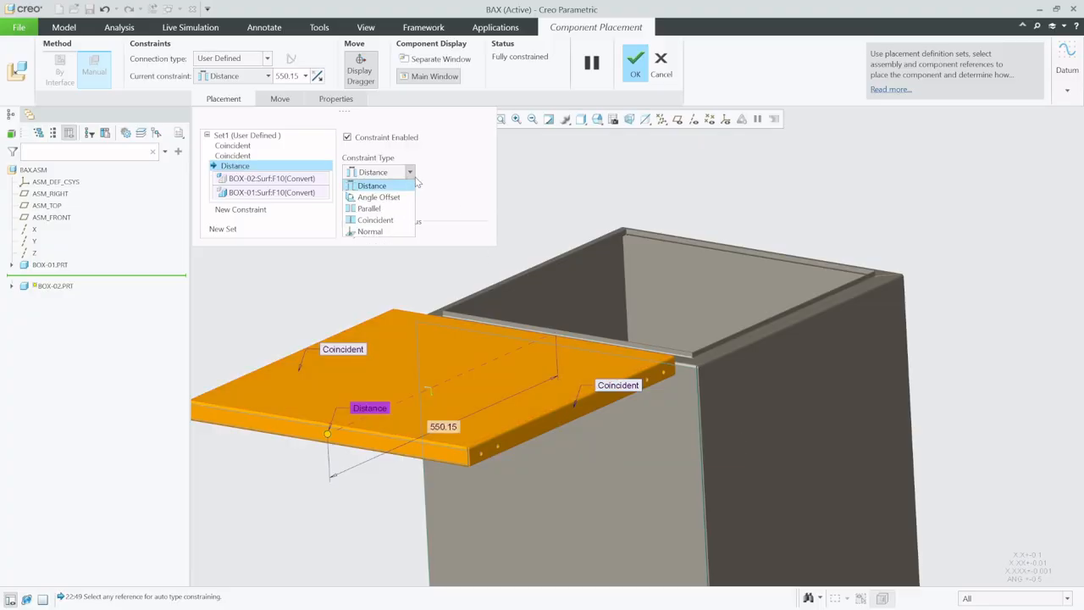
{"action": "left_click", "coordinate": [375, 221]}
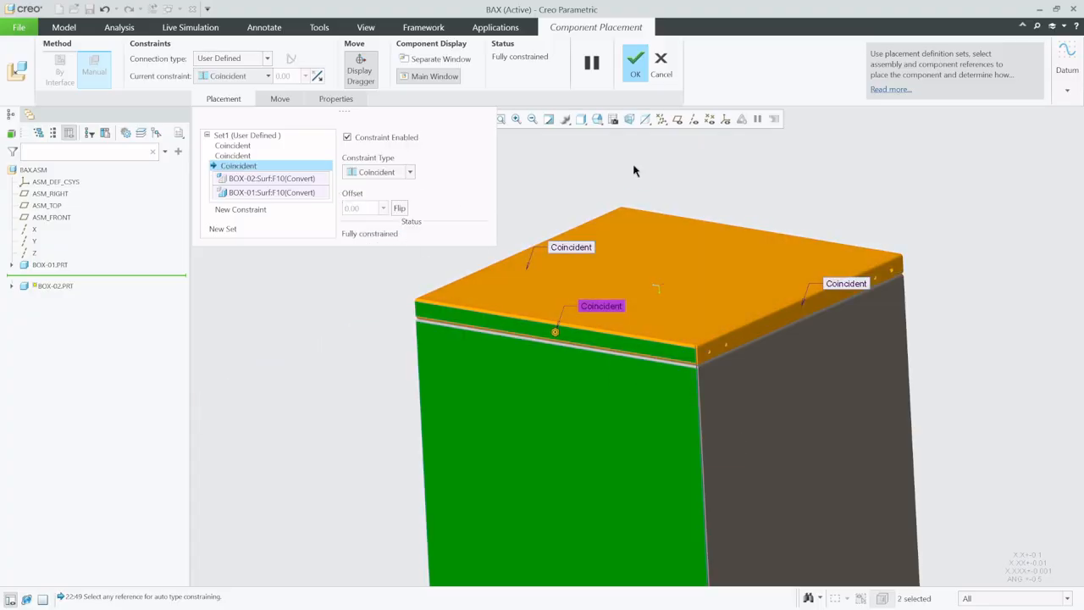
{"action": "left_click", "coordinate": [637, 65]}
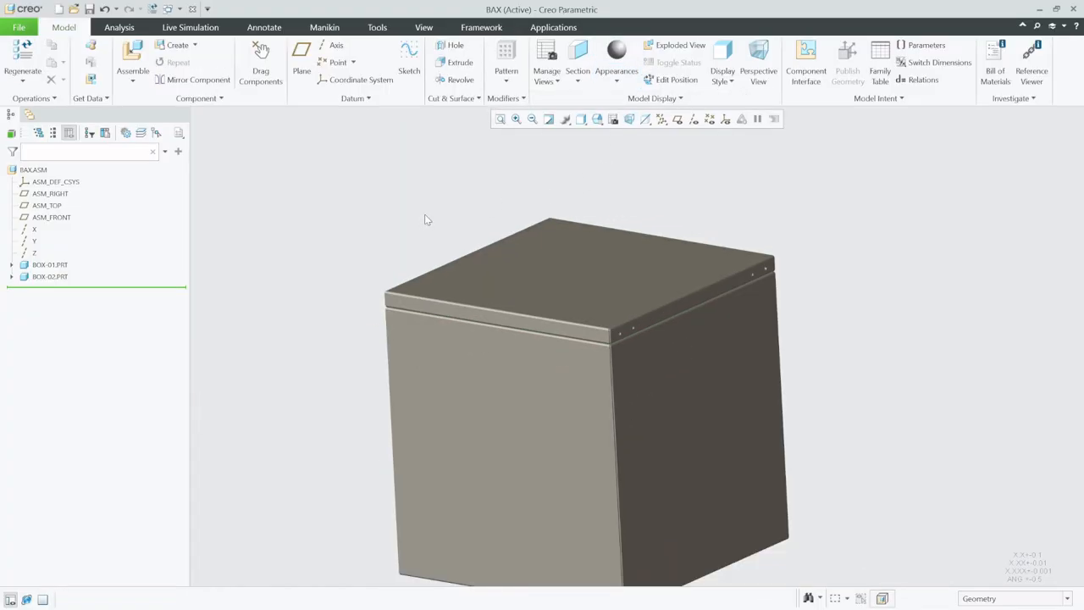
Step: Examine how the lid sits on the box, including the rim joint and the side holes, from several angles
{"action": "mouse_move", "coordinate": [595, 299]}
{"action": "middle_mouse_down"}
{"action": "mouse_move", "coordinate": [632, 283]}
{"action": "mouse_move", "coordinate": [707, 296]}
{"action": "mouse_move", "coordinate": [538, 316]}
{"action": "middle_mouse_up"}
{"action": "scroll", "coordinate": [541, 365], "scroll_direction": "up", "scroll_amount": 8}
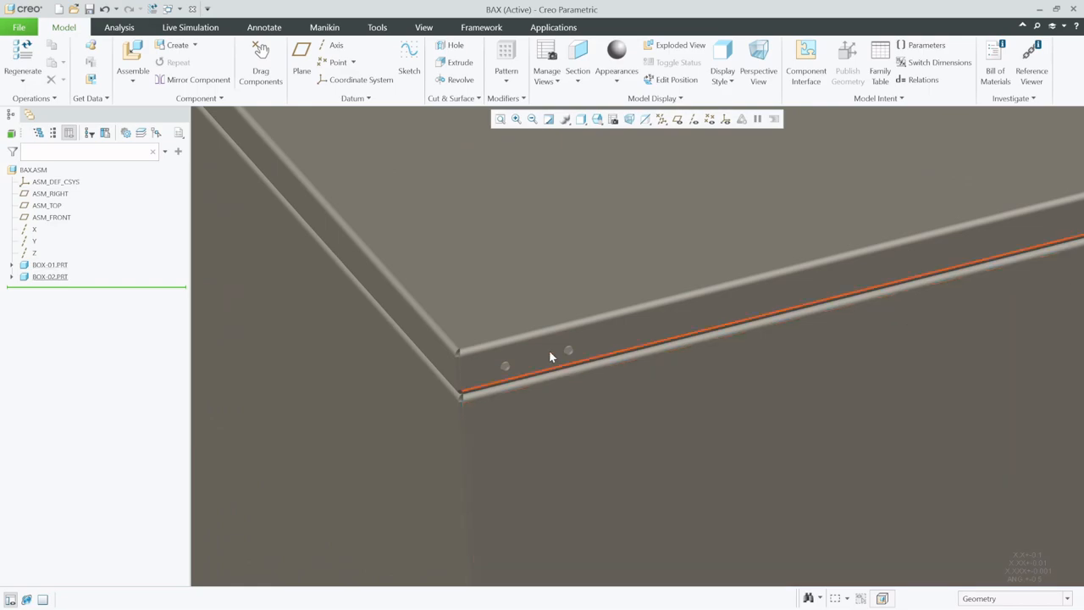
{"action": "scroll", "coordinate": [508, 415], "scroll_direction": "down", "scroll_amount": 6}
{"action": "scroll", "coordinate": [530, 415], "scroll_direction": "down", "scroll_amount": 6}
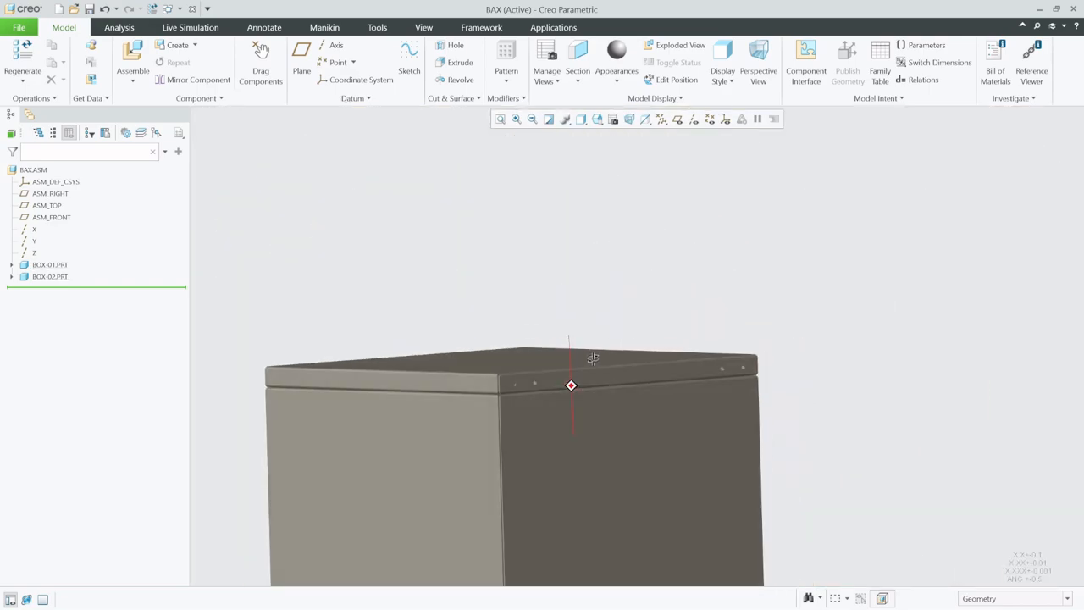
{"action": "middle_click_drag", "start_coordinate": [588, 316], "coordinate": [436, 359]}
{"action": "scroll", "coordinate": [426, 347], "scroll_direction": "up", "scroll_amount": 4}
{"action": "scroll", "coordinate": [716, 360], "scroll_direction": "down", "scroll_amount": 4}
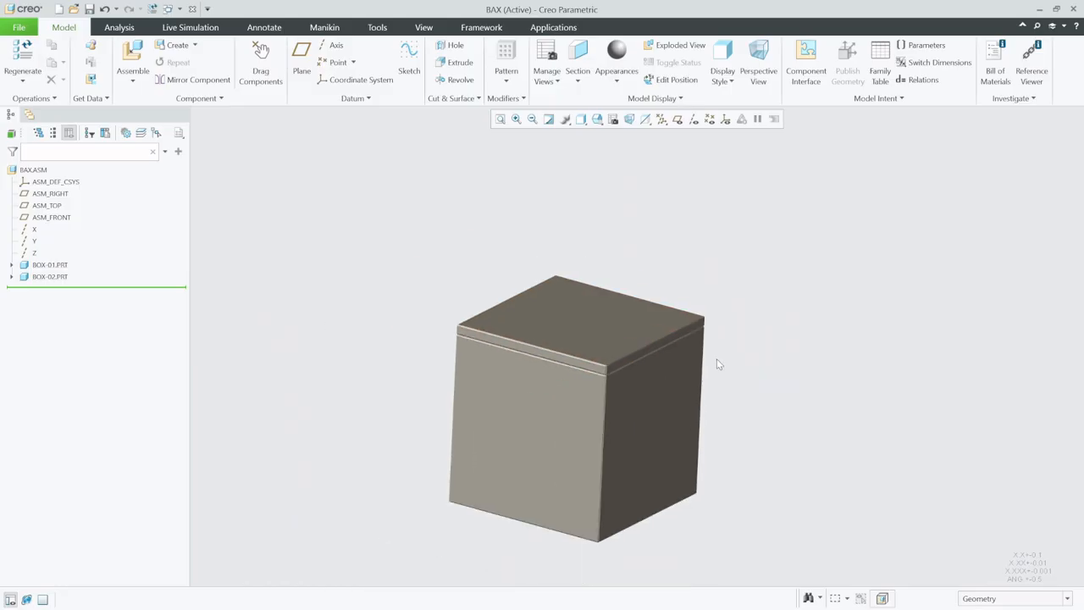
{"action": "mouse_move", "coordinate": [672, 387]}
{"action": "middle_mouse_down"}
{"action": "mouse_move", "coordinate": [597, 385]}
{"action": "mouse_move", "coordinate": [711, 384]}
{"action": "mouse_move", "coordinate": [637, 347]}
{"action": "mouse_move", "coordinate": [653, 368]}
{"action": "mouse_move", "coordinate": [654, 355]}
{"action": "middle_mouse_up"}
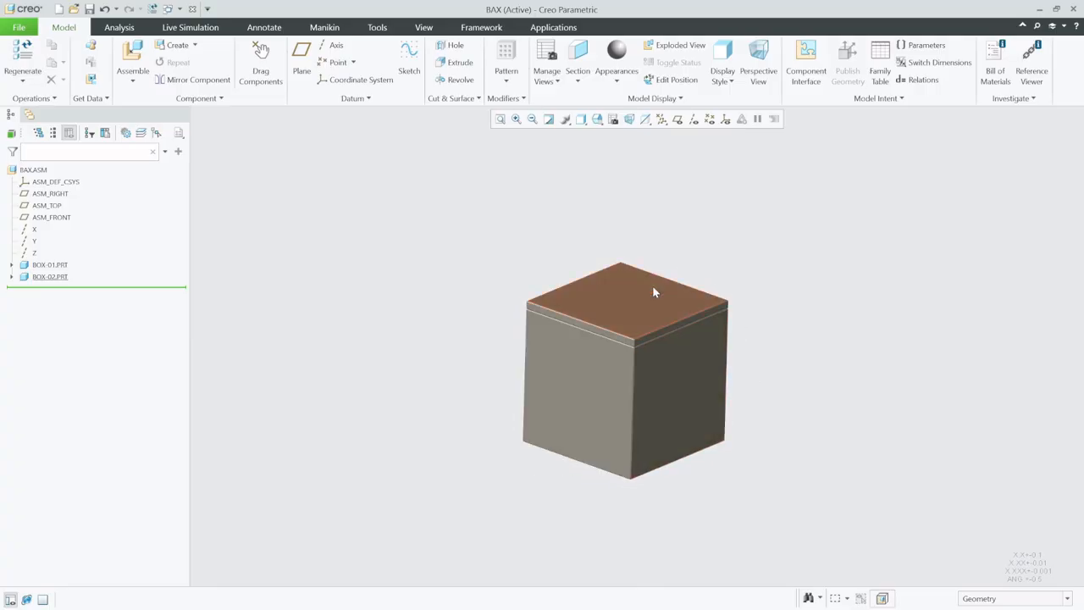
Step: Switch to the BOX-01 part window and view the open box around its upper rim
{"action": "left_click", "coordinate": [179, 10]}
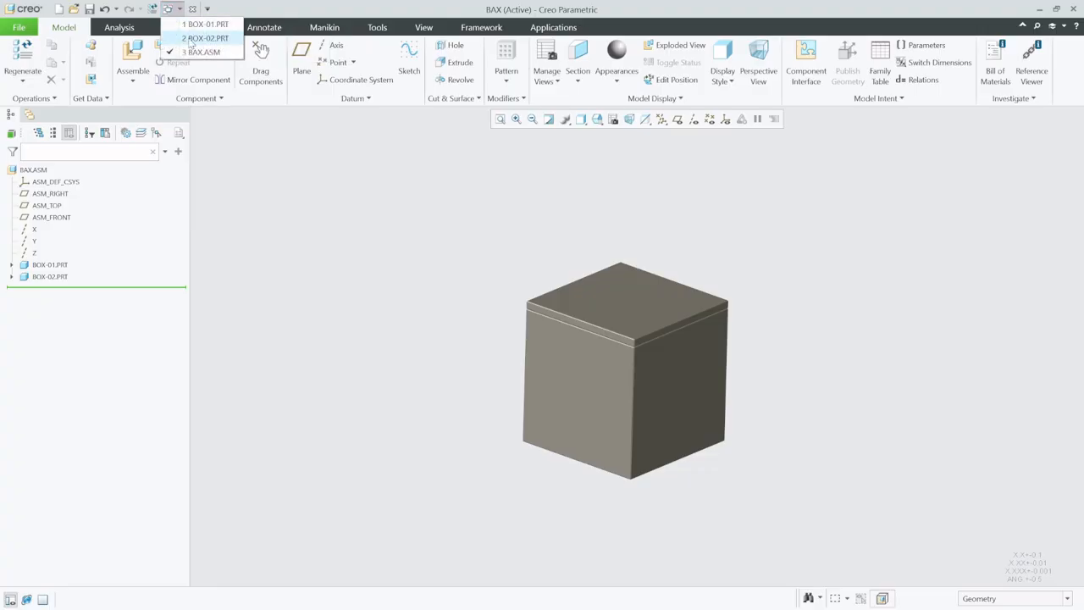
{"action": "left_click", "coordinate": [207, 24]}
{"action": "middle_click_drag", "start_coordinate": [528, 333], "coordinate": [542, 326]}
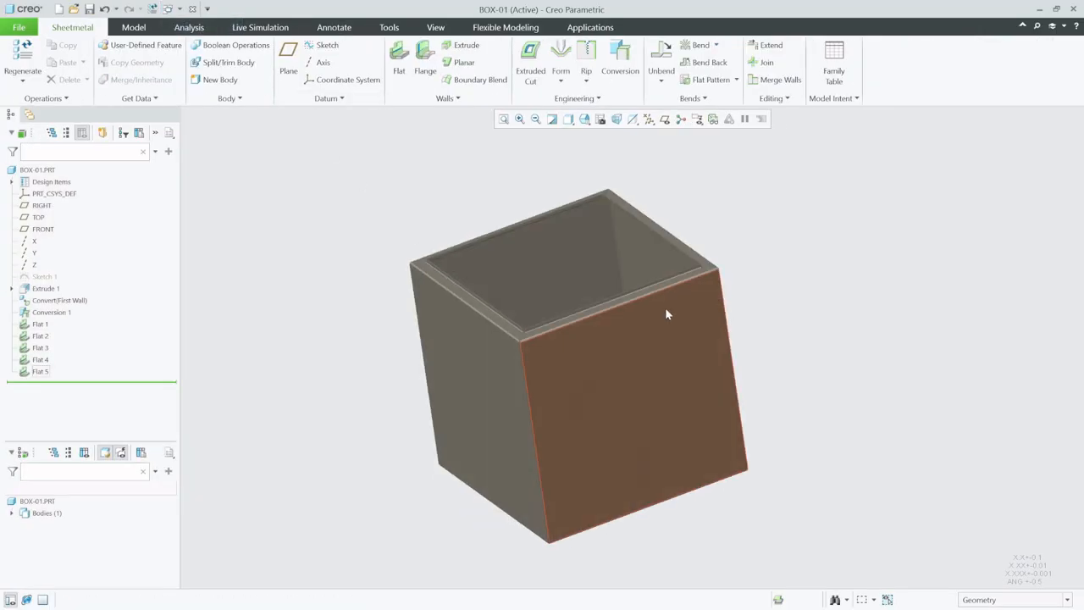
{"action": "mouse_move", "coordinate": [683, 299]}
{"action": "middle_mouse_down"}
{"action": "mouse_move", "coordinate": [704, 300]}
{"action": "mouse_move", "coordinate": [690, 300]}
{"action": "middle_mouse_up"}
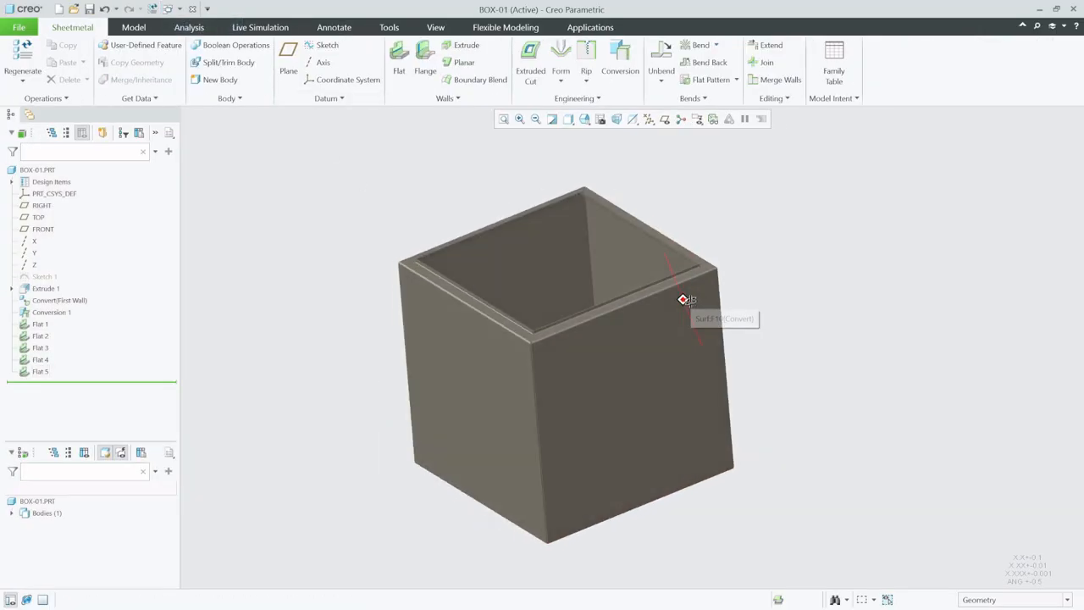
Step: Create a flat pattern of the BOX-01 part, keeping the preselected converted wall surface as the fixed geometry
{"action": "left_click", "coordinate": [737, 80]}
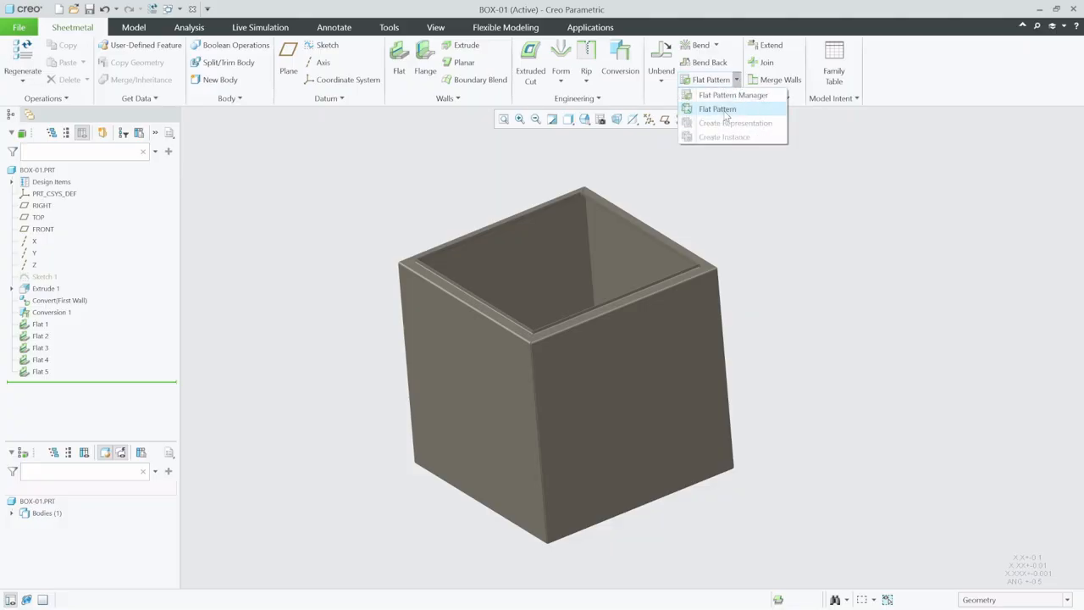
{"action": "left_click", "coordinate": [715, 101]}
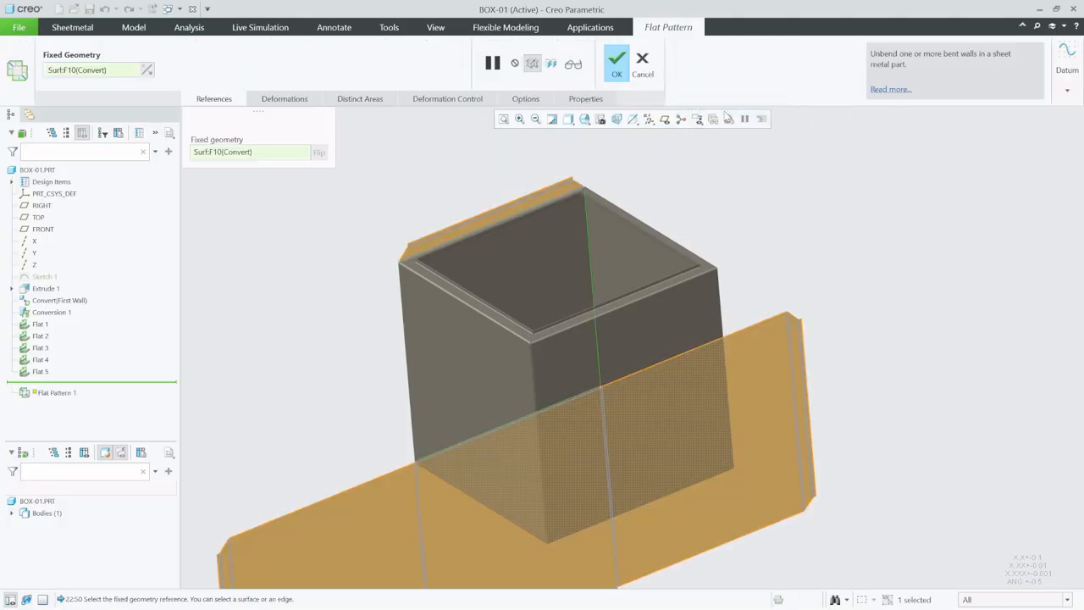
{"action": "left_click", "coordinate": [621, 62]}
Step: Examine the unfolded cross-shaped blank of BOX-01 with its bend lines and bend notes from several angles
{"action": "scroll", "coordinate": [600, 234], "scroll_direction": "up", "scroll_amount": 4}
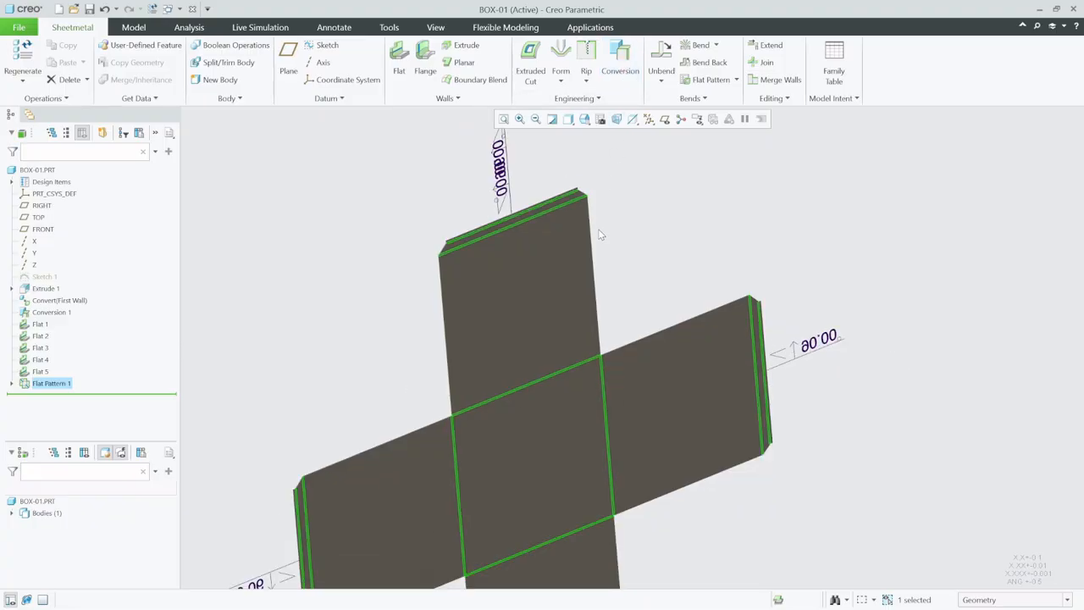
{"action": "middle_click_drag", "start_coordinate": [587, 328], "coordinate": [573, 256]}
{"action": "scroll", "coordinate": [540, 349], "scroll_direction": "down", "scroll_amount": 5}
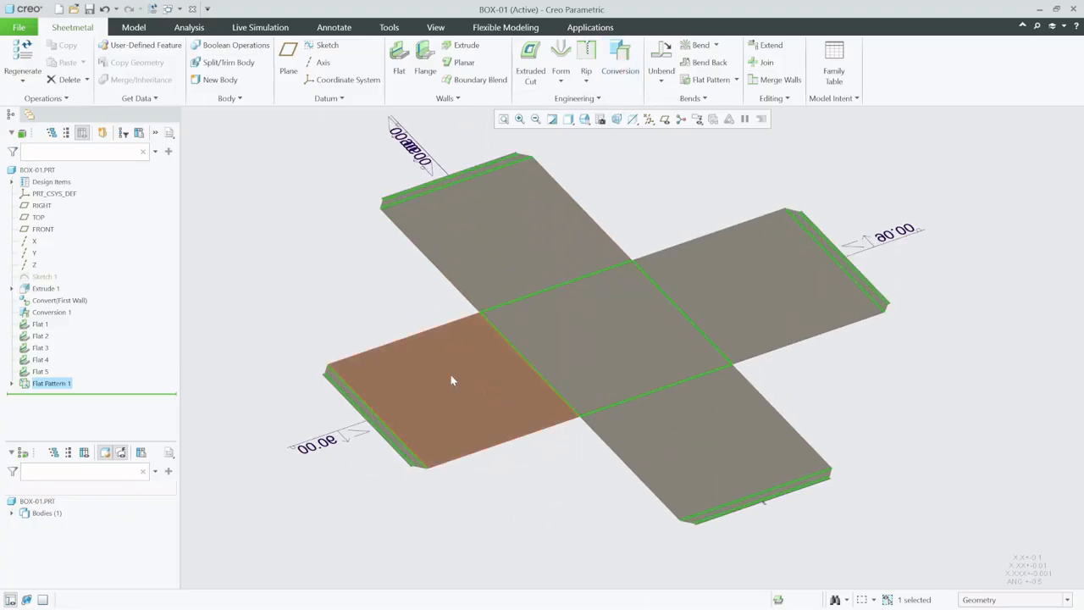
{"action": "scroll", "coordinate": [333, 320], "scroll_direction": "up", "scroll_amount": 3}
{"action": "scroll", "coordinate": [513, 329], "scroll_direction": "down", "scroll_amount": 5}
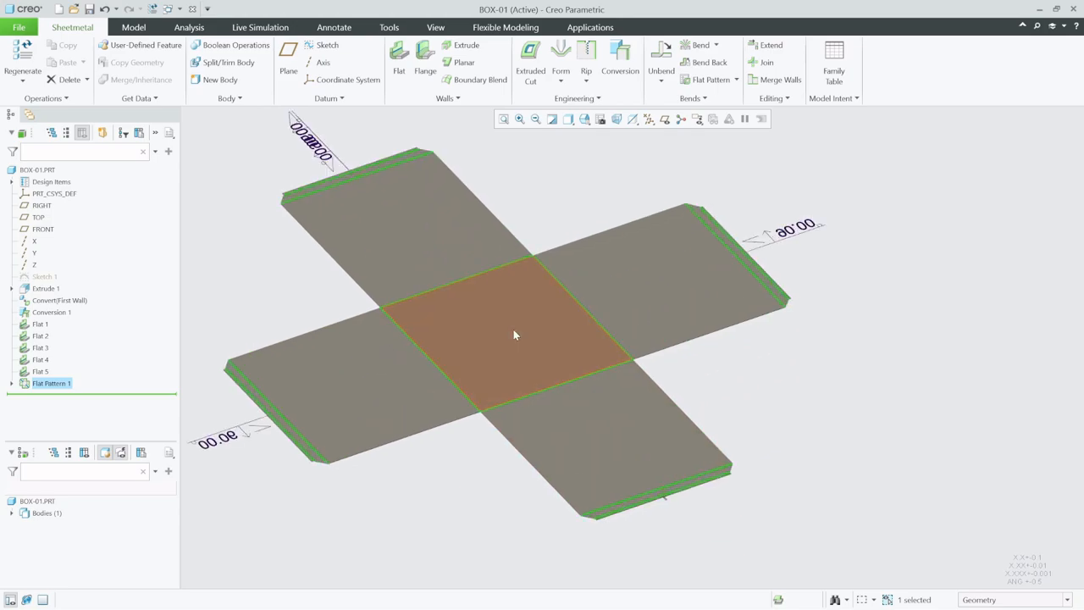
{"action": "mouse_move", "coordinate": [559, 369]}
{"action": "middle_mouse_down"}
{"action": "mouse_move", "coordinate": [550, 344]}
{"action": "mouse_move", "coordinate": [559, 367]}
{"action": "middle_mouse_up"}
{"action": "scroll", "coordinate": [817, 383], "scroll_direction": "up", "scroll_amount": 4}
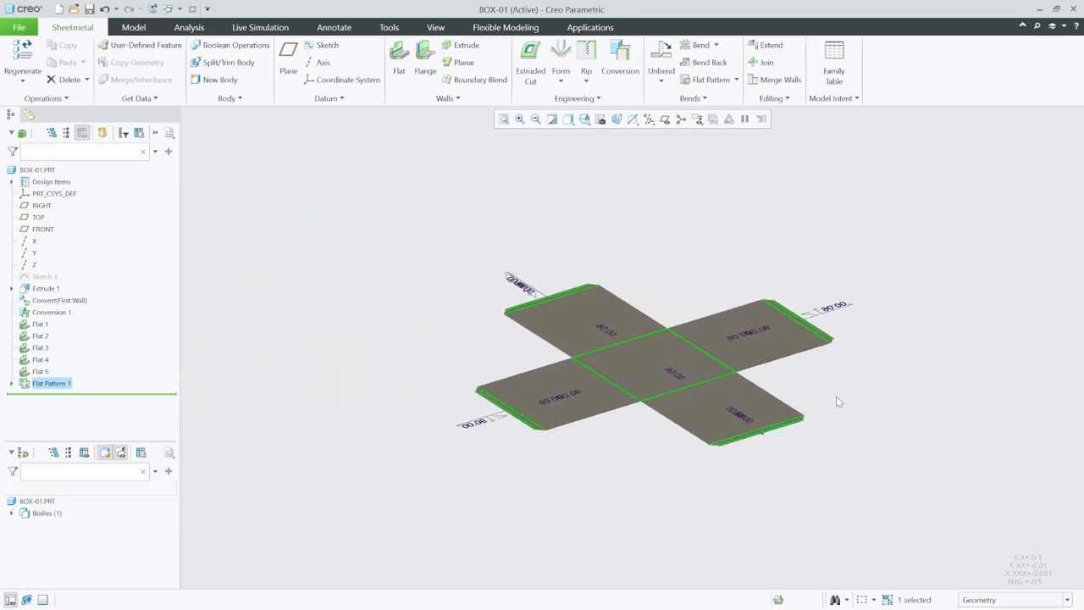
{"action": "scroll", "coordinate": [714, 392], "scroll_direction": "down", "scroll_amount": 3}
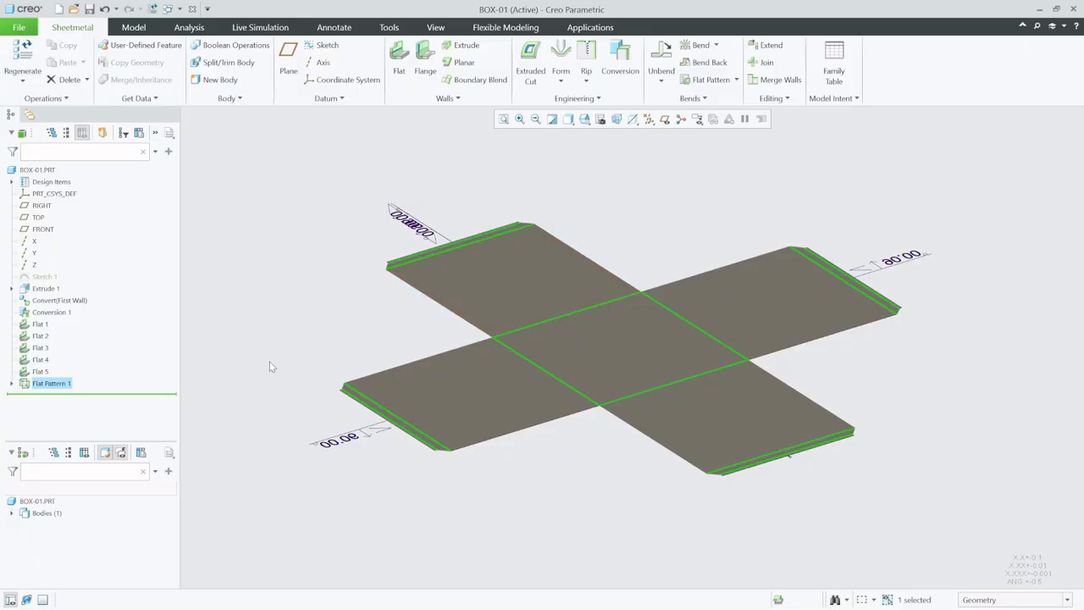
Step: Suppress the Flat Pattern 1 feature of BOX-01 and check the folded open box
{"action": "right_click", "coordinate": [65, 389]}
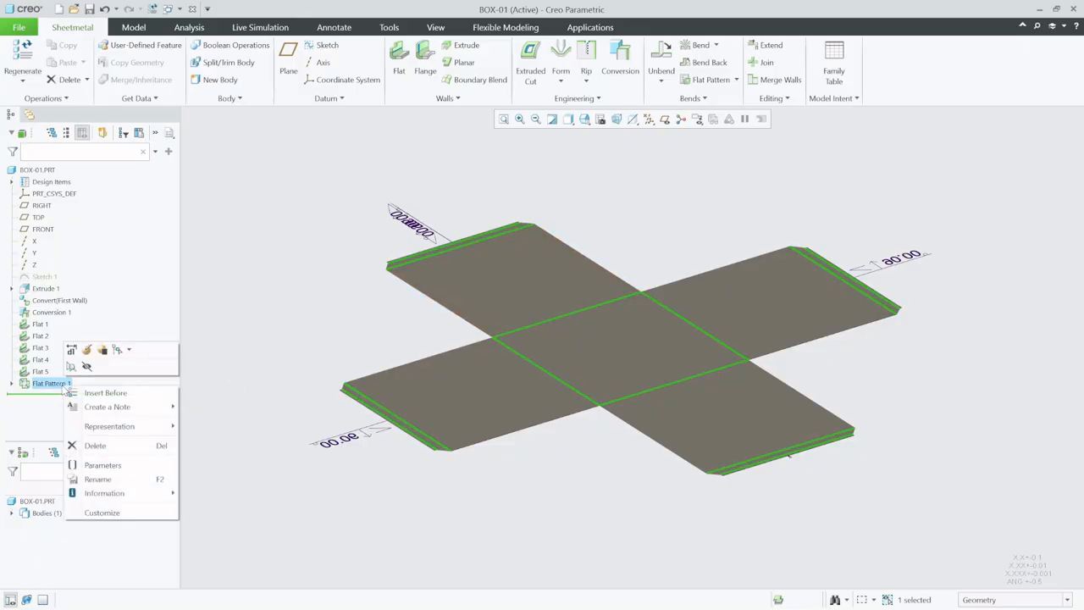
{"action": "left_click", "coordinate": [103, 352]}
{"action": "left_click", "coordinate": [590, 338]}
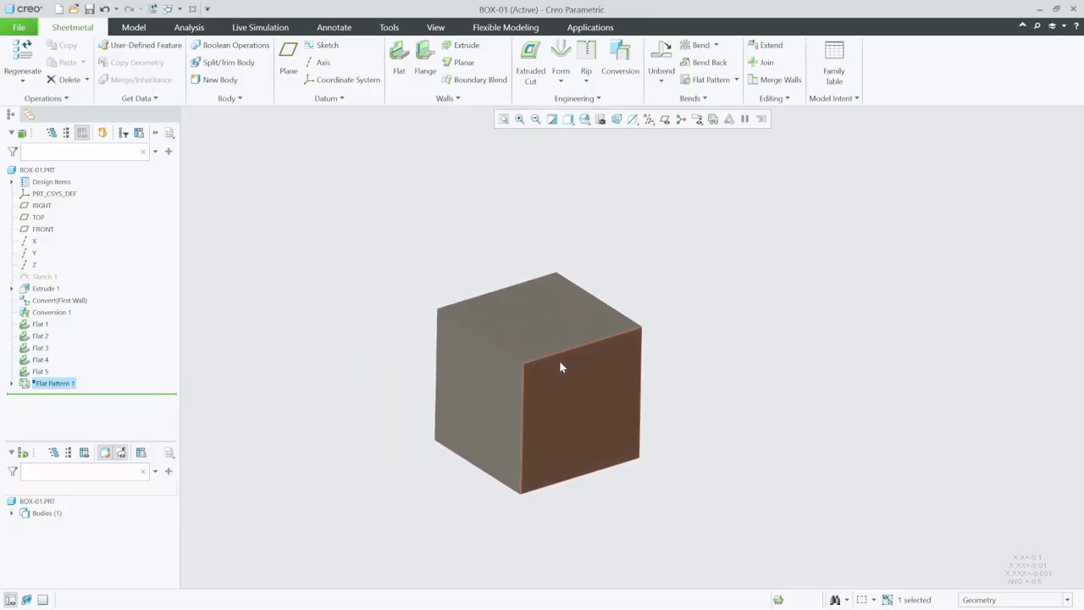
{"action": "mouse_move", "coordinate": [560, 366]}
{"action": "middle_mouse_down"}
{"action": "mouse_move", "coordinate": [484, 356]}
{"action": "mouse_move", "coordinate": [468, 207]}
{"action": "mouse_move", "coordinate": [421, 85]}
{"action": "mouse_move", "coordinate": [474, 123]}
{"action": "middle_mouse_up"}
{"action": "scroll", "coordinate": [583, 419], "scroll_direction": "down", "scroll_amount": 3}
{"action": "scroll", "coordinate": [590, 303], "scroll_direction": "up", "scroll_amount": 4}
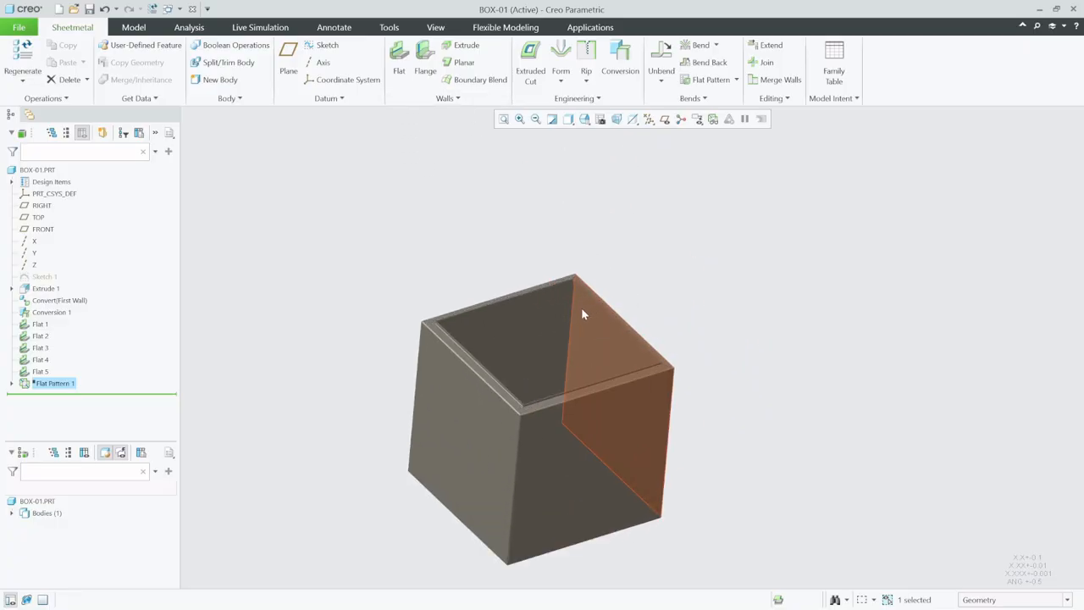
Step: Switch to the BOX-02 part window and view the inside of the lid
{"action": "left_click", "coordinate": [169, 8]}
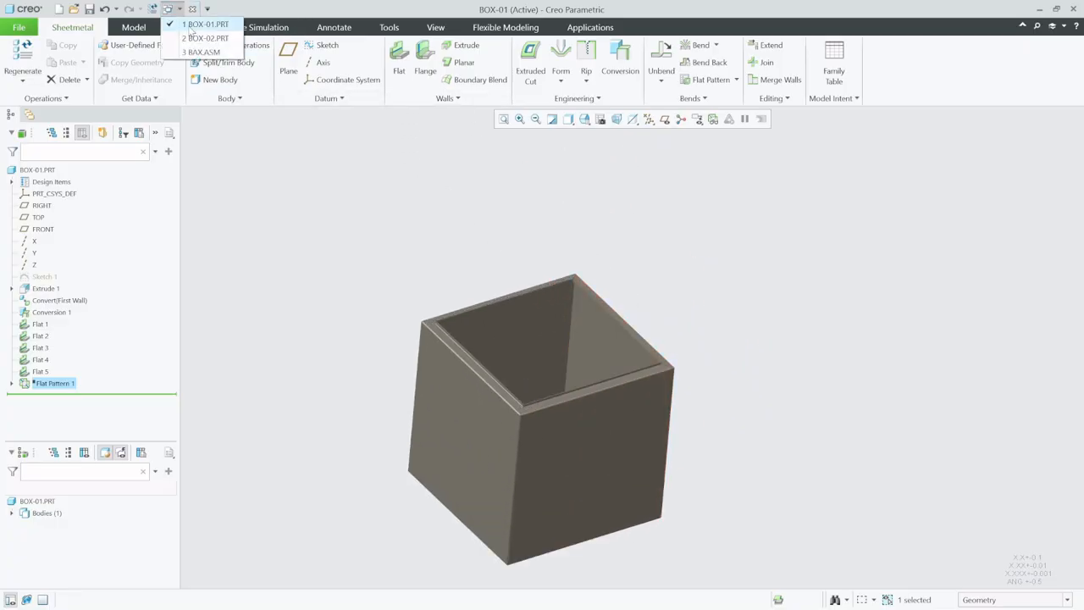
{"action": "left_click", "coordinate": [202, 38]}
{"action": "middle_click_drag", "start_coordinate": [460, 293], "coordinate": [491, 205]}
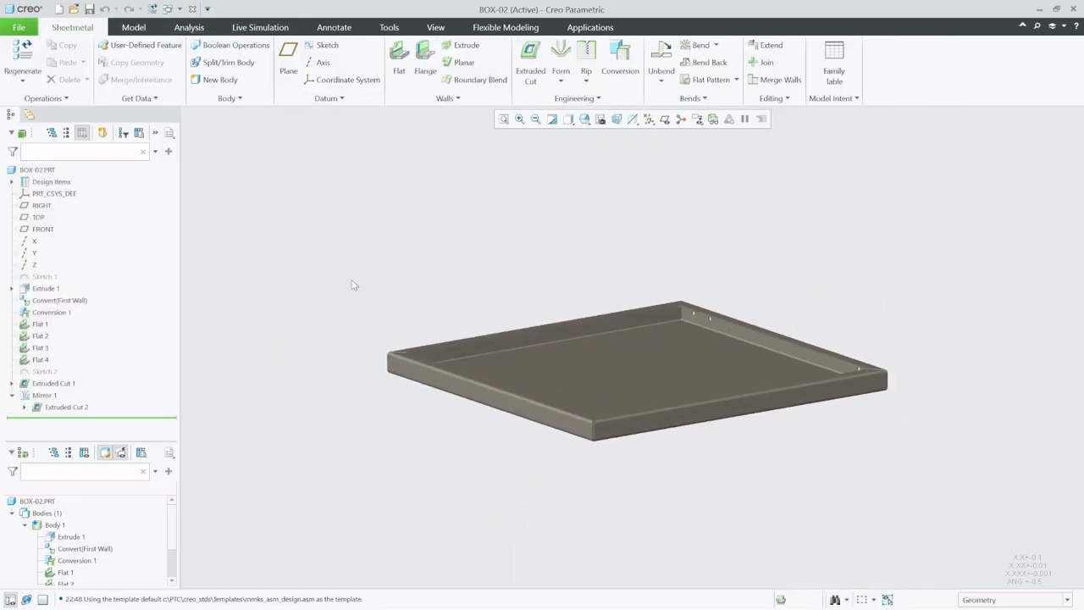
{"action": "scroll", "coordinate": [284, 248], "scroll_direction": "up", "scroll_amount": 1}
{"action": "scroll", "coordinate": [541, 339], "scroll_direction": "down", "scroll_amount": 1}
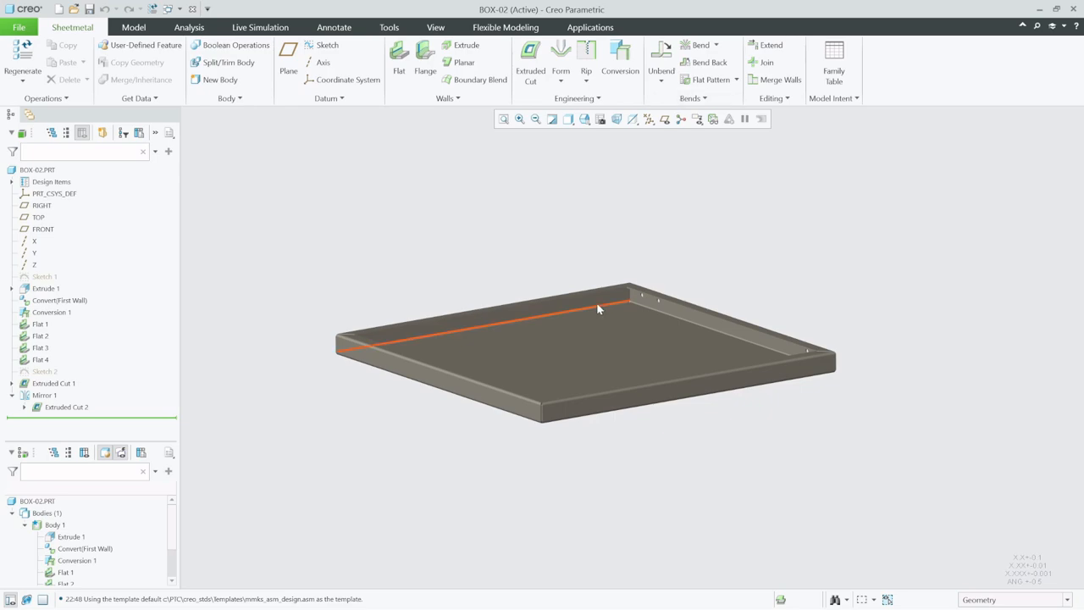
{"action": "middle_click_drag", "start_coordinate": [596, 302], "coordinate": [624, 297]}
Step: Create a flat pattern of the BOX-02 lid with the preselected fixed surface and review the feature's bend notes
{"action": "left_click", "coordinate": [737, 79]}
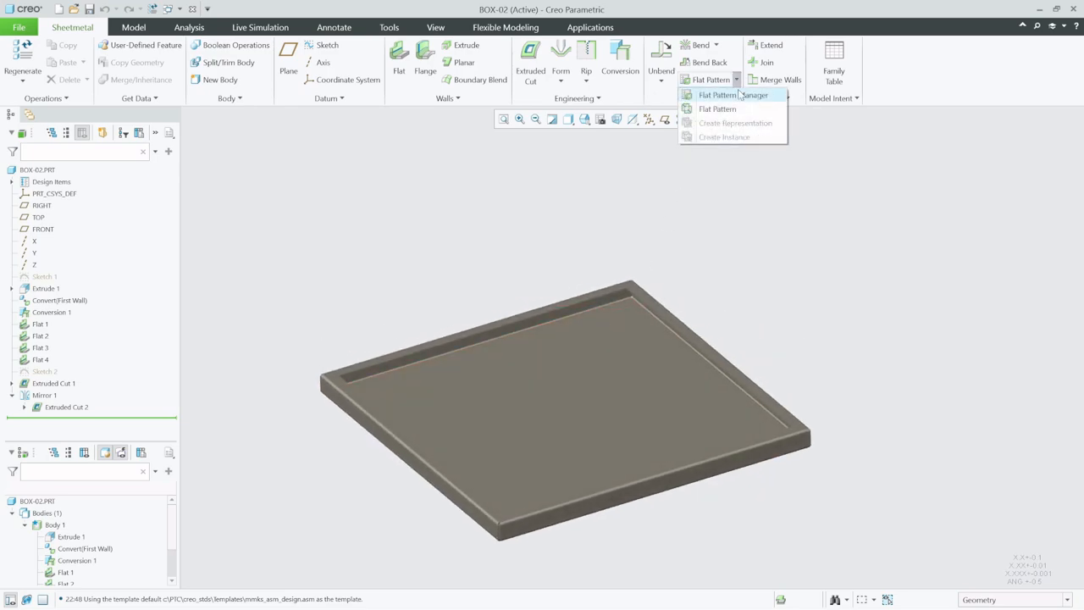
{"action": "left_click", "coordinate": [719, 103]}
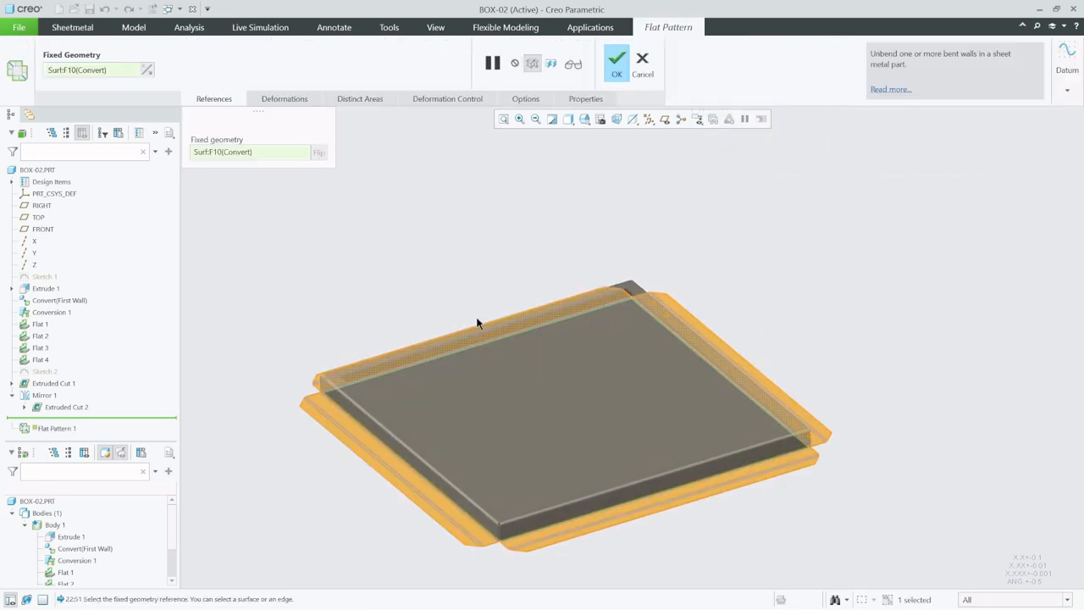
{"action": "left_click", "coordinate": [616, 72]}
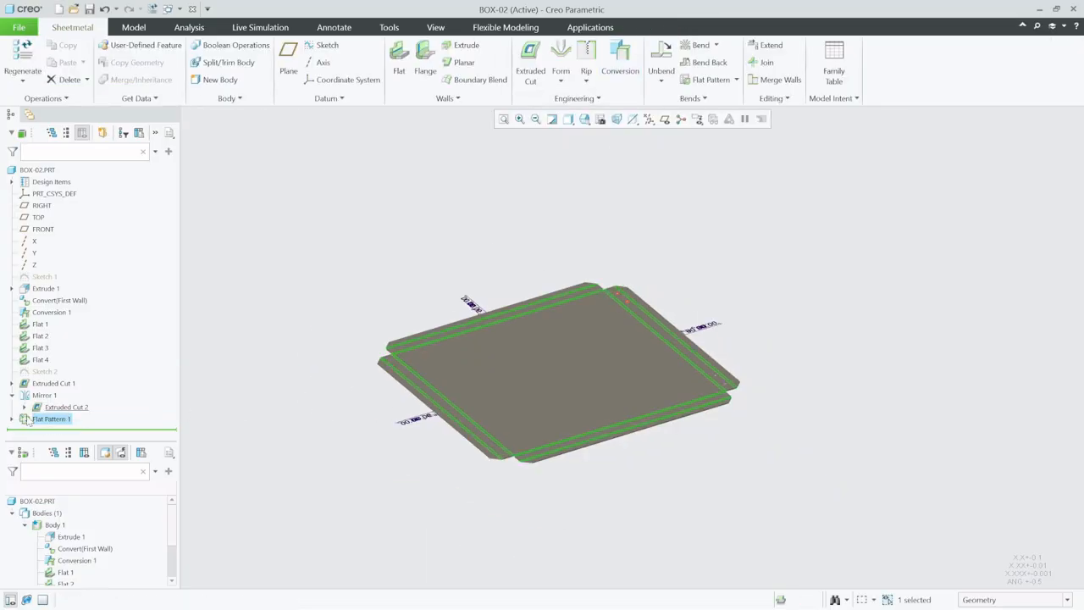
{"action": "left_click", "coordinate": [12, 420]}
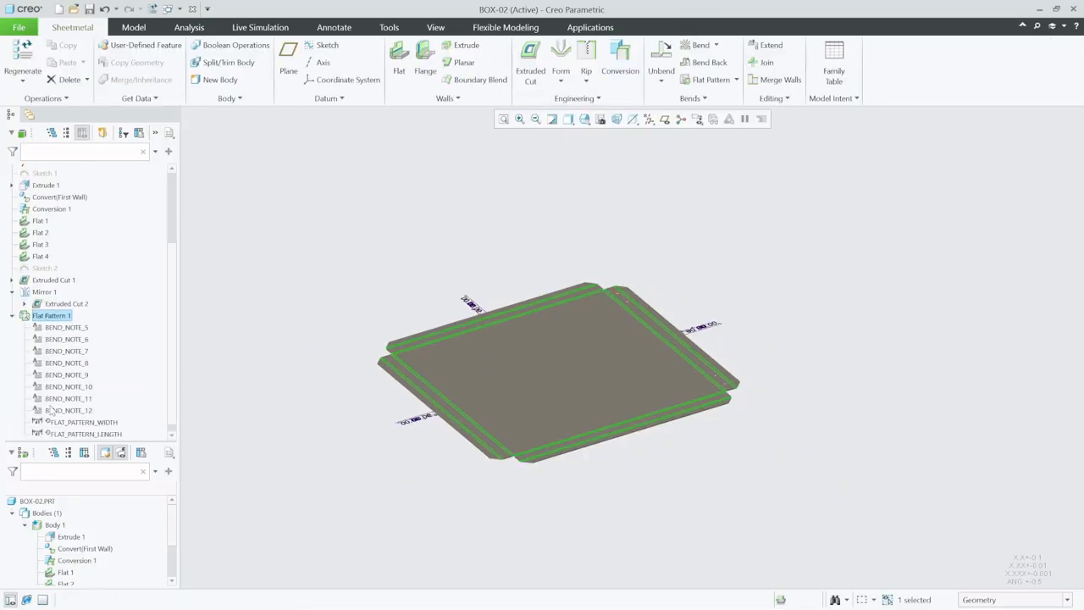
{"action": "left_click", "coordinate": [12, 316]}
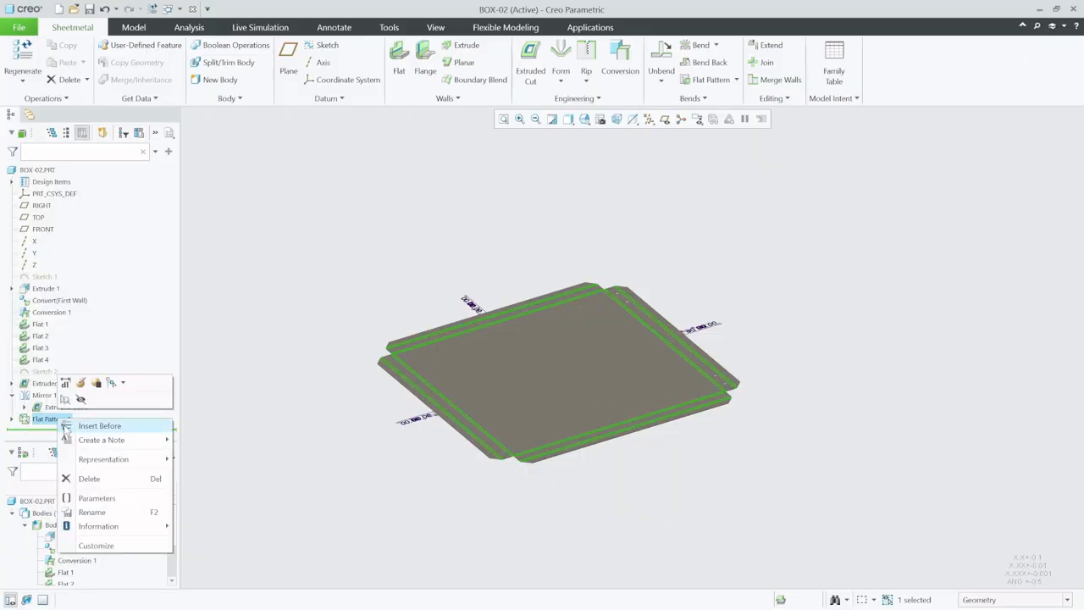
Step: Suppress the Flat Pattern 1 feature of BOX-02 and check the folded lid
{"action": "left_click", "coordinate": [96, 387]}
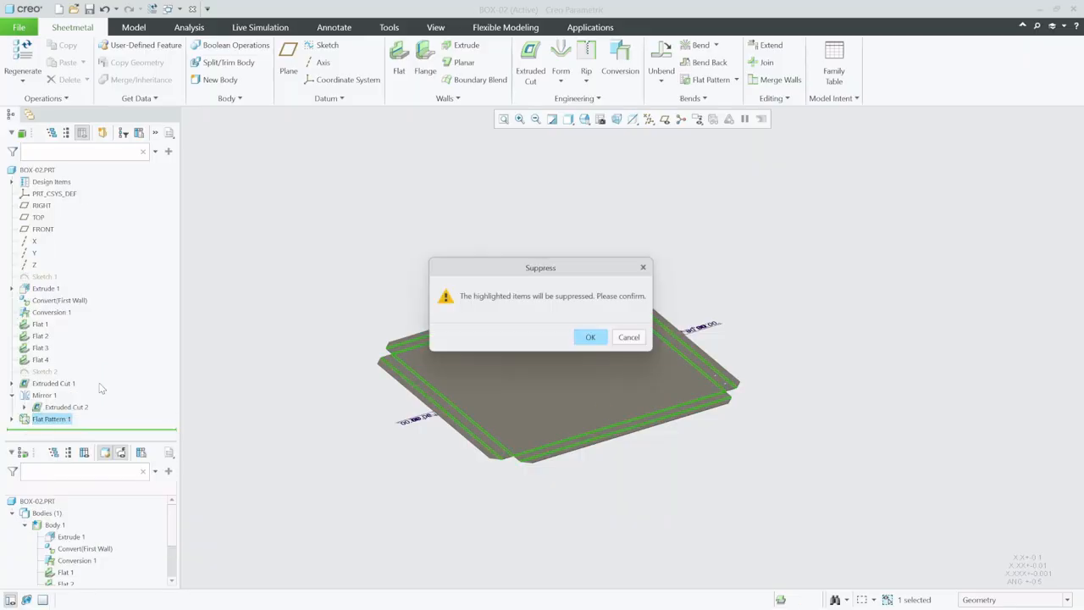
{"action": "left_click", "coordinate": [592, 338]}
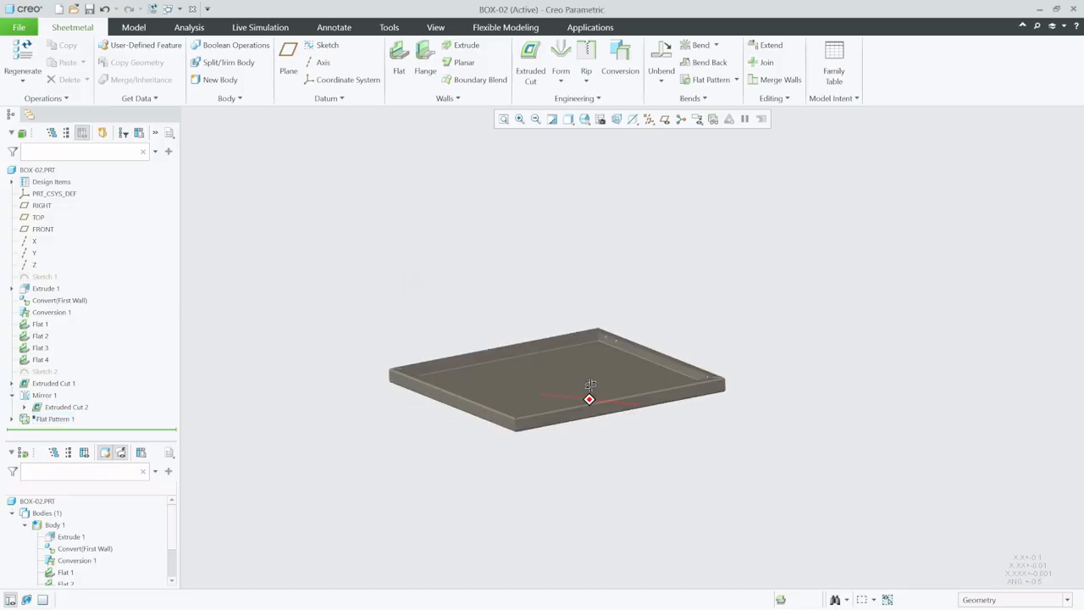
{"action": "middle_click_drag", "start_coordinate": [590, 385], "coordinate": [528, 399]}
Step: Switch to the BAX assembly window and view the closed box with its lid
{"action": "left_click", "coordinate": [179, 8]}
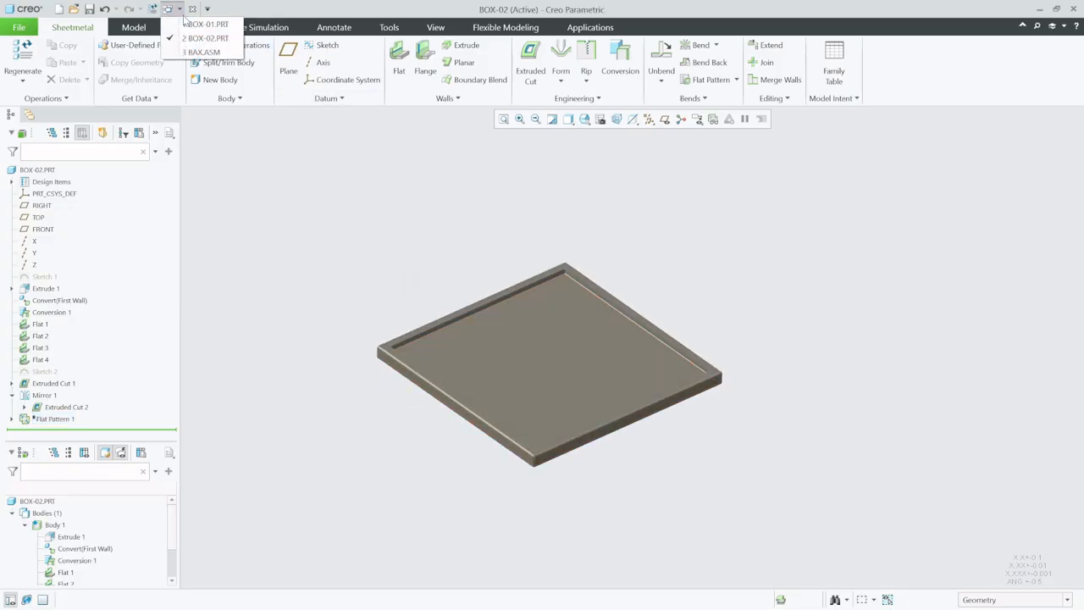
{"action": "left_click", "coordinate": [199, 52]}
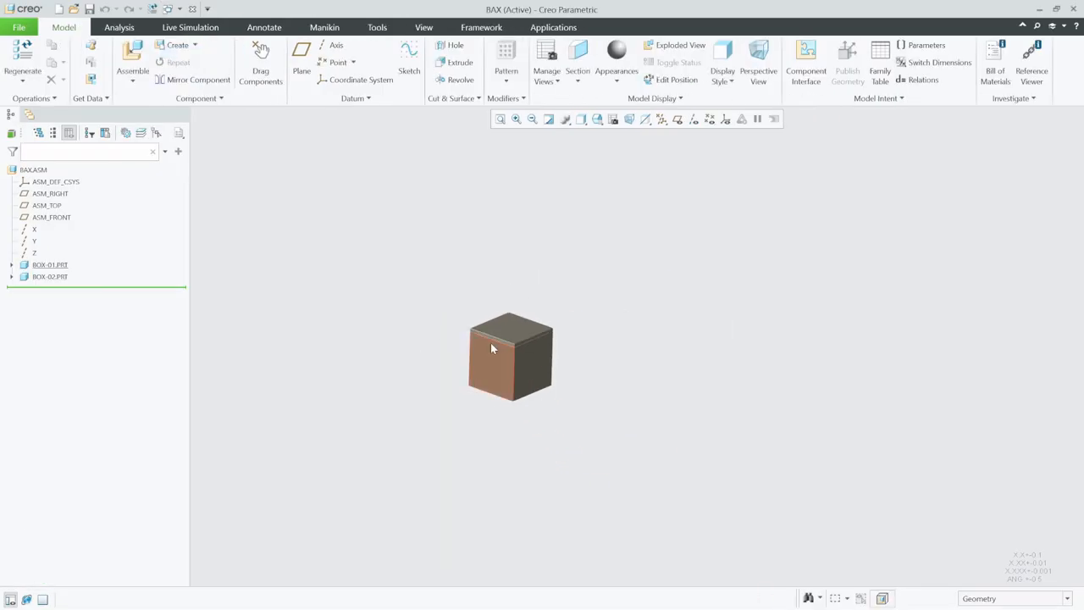
{"action": "scroll", "coordinate": [492, 347], "scroll_direction": "up", "scroll_amount": 5}
{"action": "scroll", "coordinate": [607, 400], "scroll_direction": "down", "scroll_amount": 3}
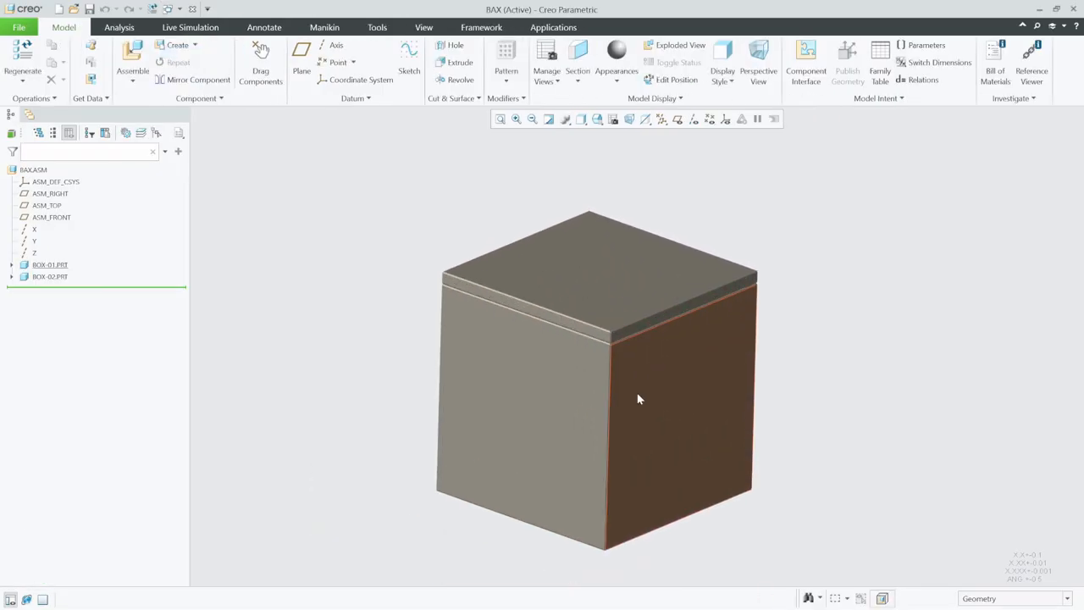
{"action": "mouse_move", "coordinate": [639, 396]}
{"action": "middle_mouse_down"}
{"action": "mouse_move", "coordinate": [619, 383]}
{"action": "mouse_move", "coordinate": [637, 383]}
{"action": "middle_mouse_up"}
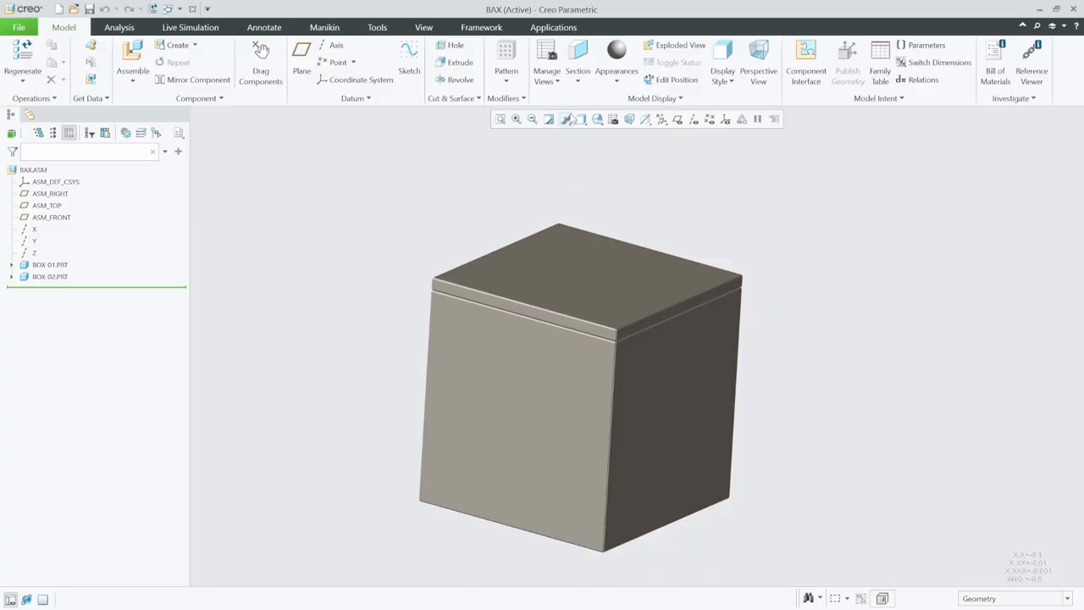
Step: Set the assembly view to Standard Orientation with the View Manager and close it
{"action": "left_click", "coordinate": [547, 60]}
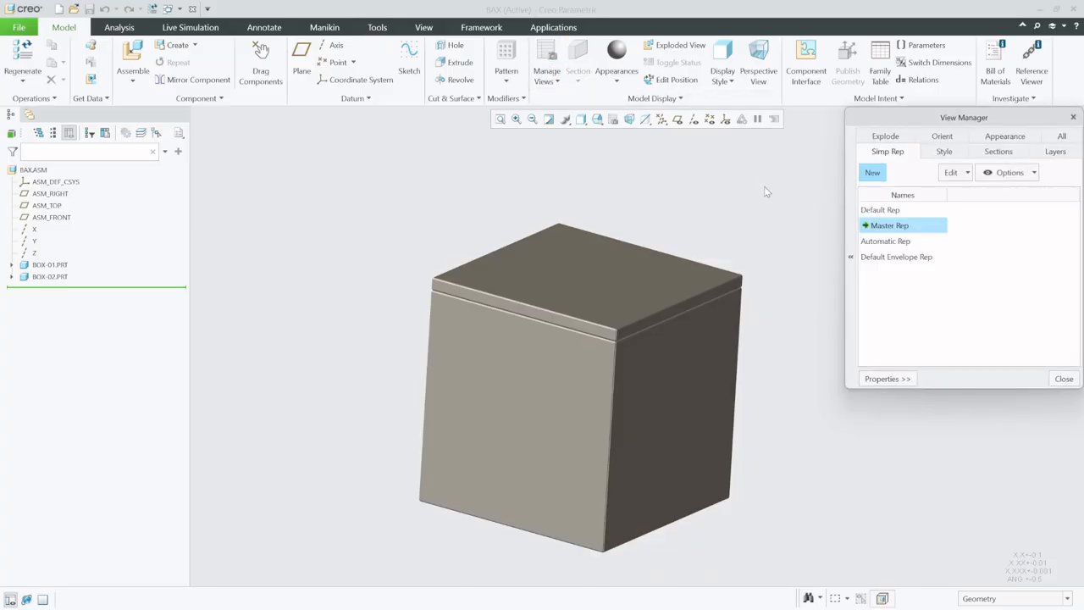
{"action": "left_click", "coordinate": [1073, 117]}
{"action": "left_click", "coordinate": [613, 120]}
{"action": "left_click", "coordinate": [947, 137]}
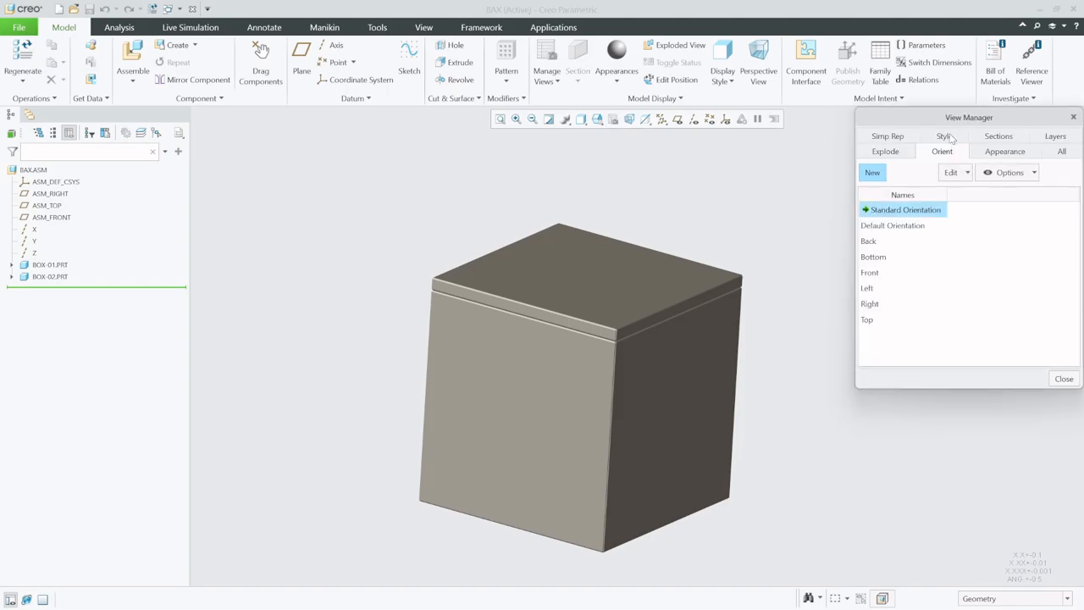
{"action": "double_click", "coordinate": [890, 212]}
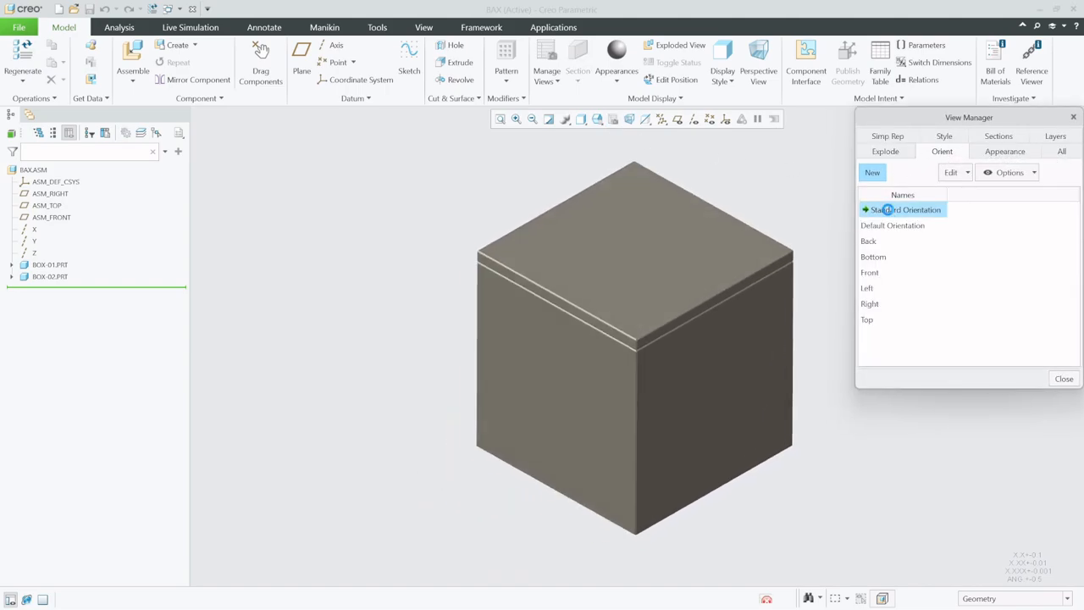
{"action": "scroll", "coordinate": [601, 365], "scroll_direction": "down", "scroll_amount": 3}
{"action": "scroll", "coordinate": [669, 373], "scroll_direction": "up", "scroll_amount": 2}
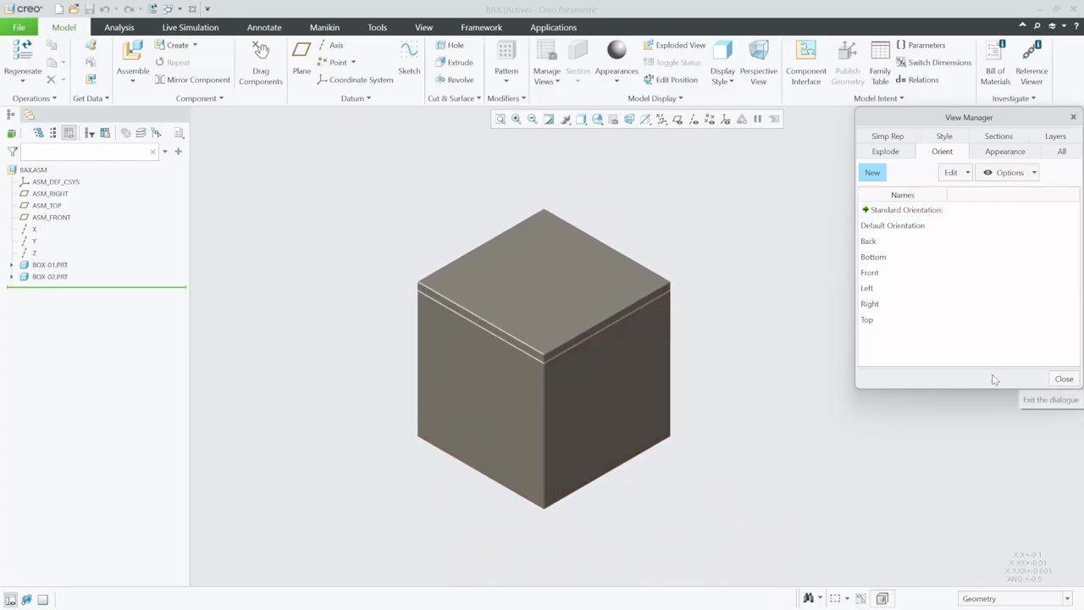
{"action": "left_click", "coordinate": [1073, 117]}
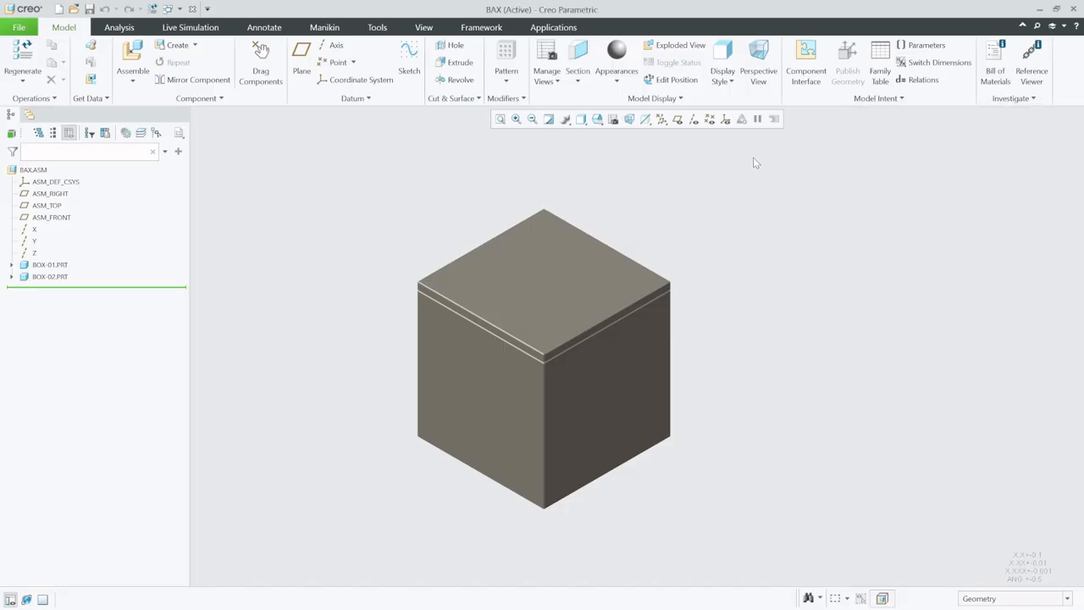
Step: Create a new explode state for the BAX assembly in the View Manager, keeping the default name
{"action": "left_click", "coordinate": [614, 121]}
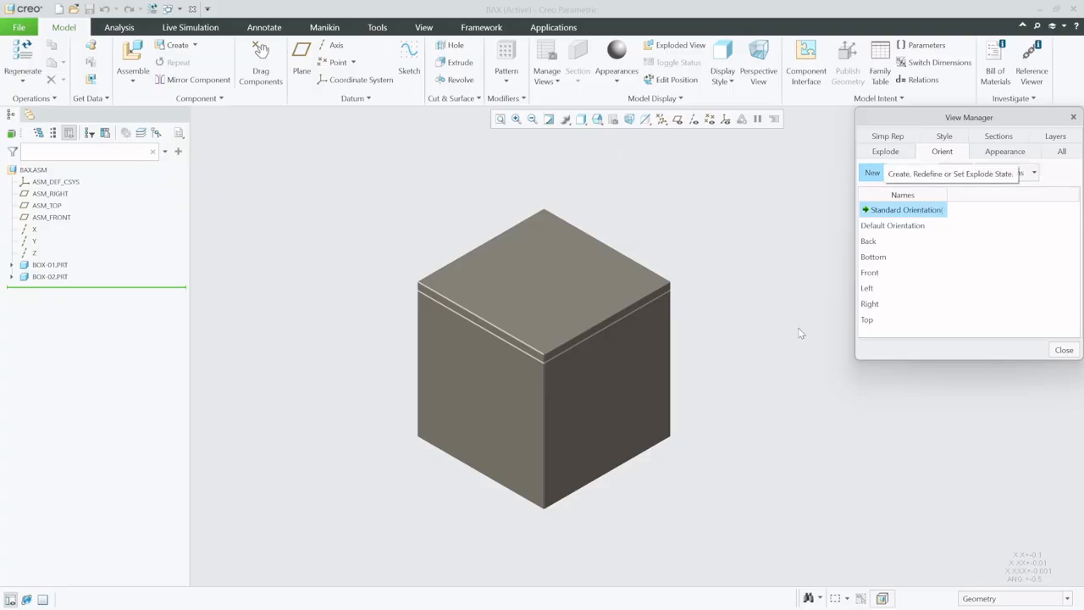
{"action": "scroll", "coordinate": [822, 394], "scroll_direction": "down", "scroll_amount": 3}
{"action": "scroll", "coordinate": [733, 367], "scroll_direction": "up", "scroll_amount": 2}
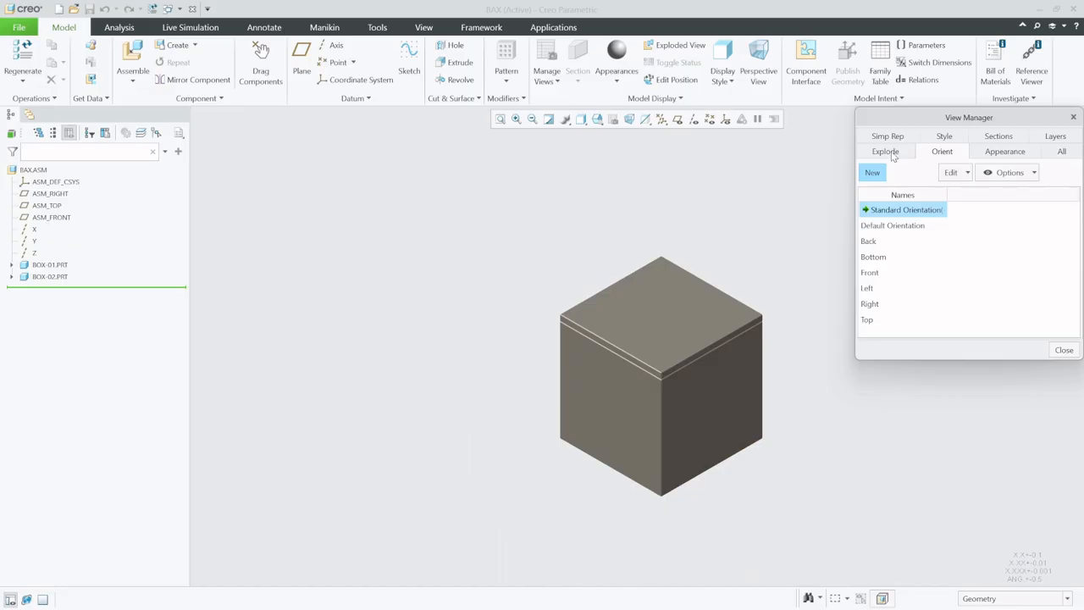
{"action": "left_click", "coordinate": [885, 151]}
{"action": "scroll", "coordinate": [573, 277], "scroll_direction": "down", "scroll_amount": 2}
{"action": "scroll", "coordinate": [664, 320], "scroll_direction": "up", "scroll_amount": 4}
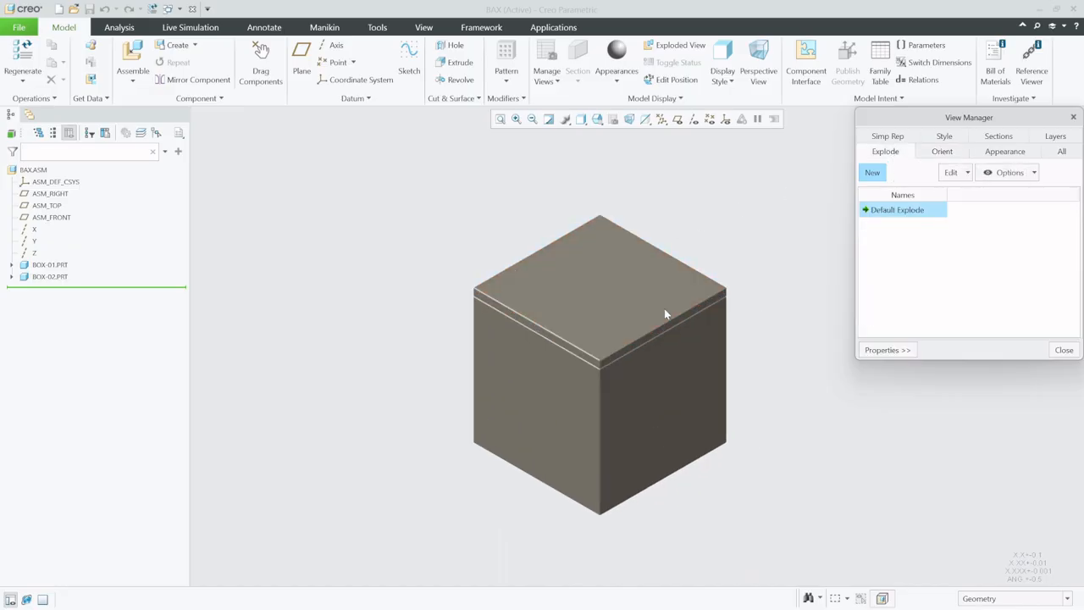
{"action": "left_click", "coordinate": [873, 172]}
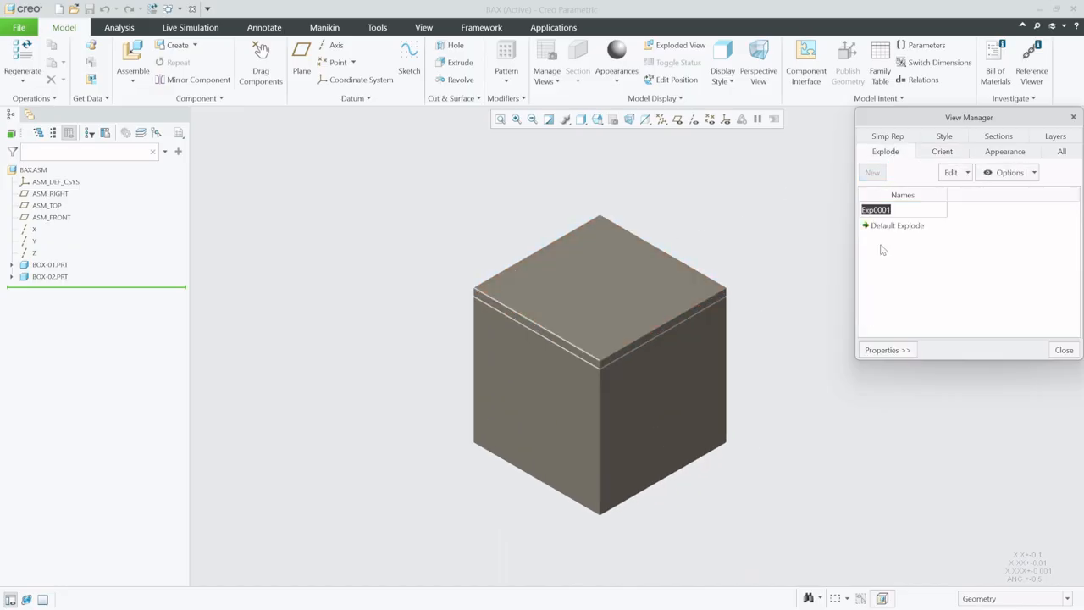
{"action": "key", "text": "Return"}
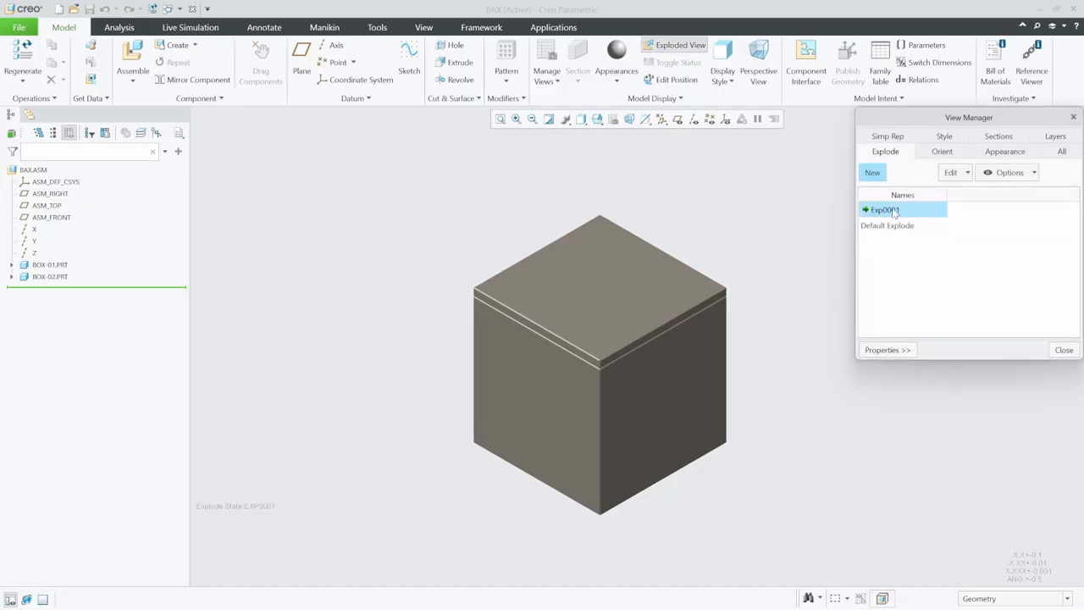
Step: Edit the new explode state's positions with coordinate systems displayed, moving the BOX-02 lid about 155 straight up from the box
{"action": "right_click", "coordinate": [893, 213]}
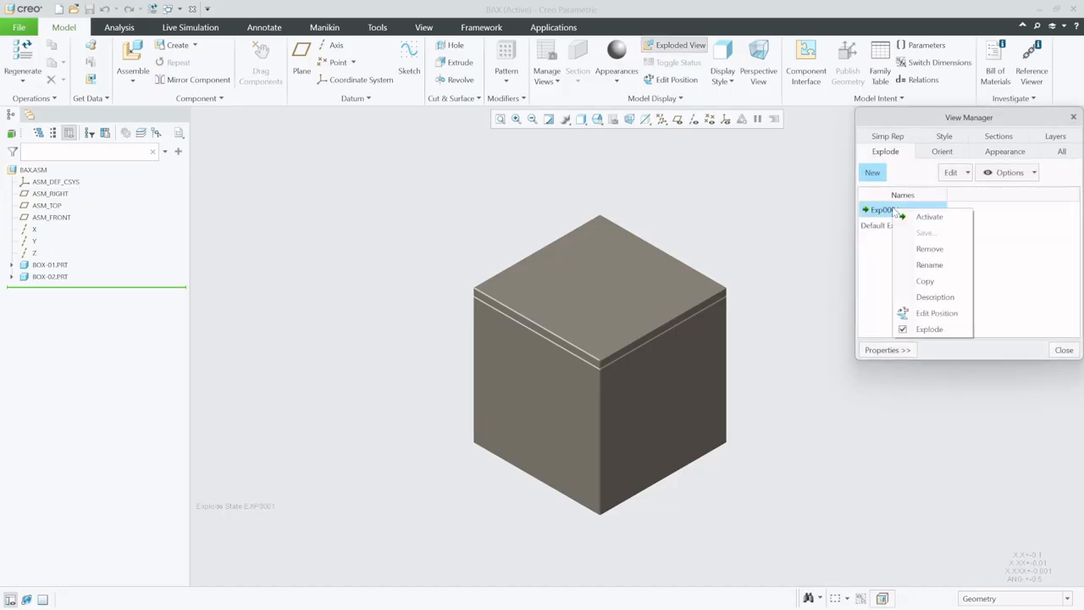
{"action": "left_click", "coordinate": [936, 313]}
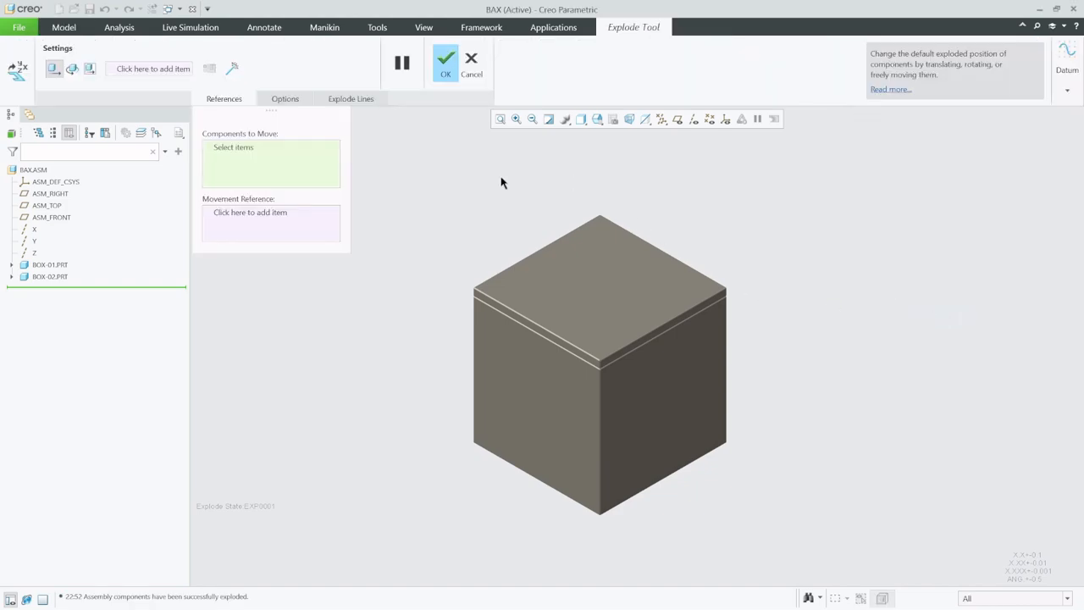
{"action": "left_click", "coordinate": [724, 119]}
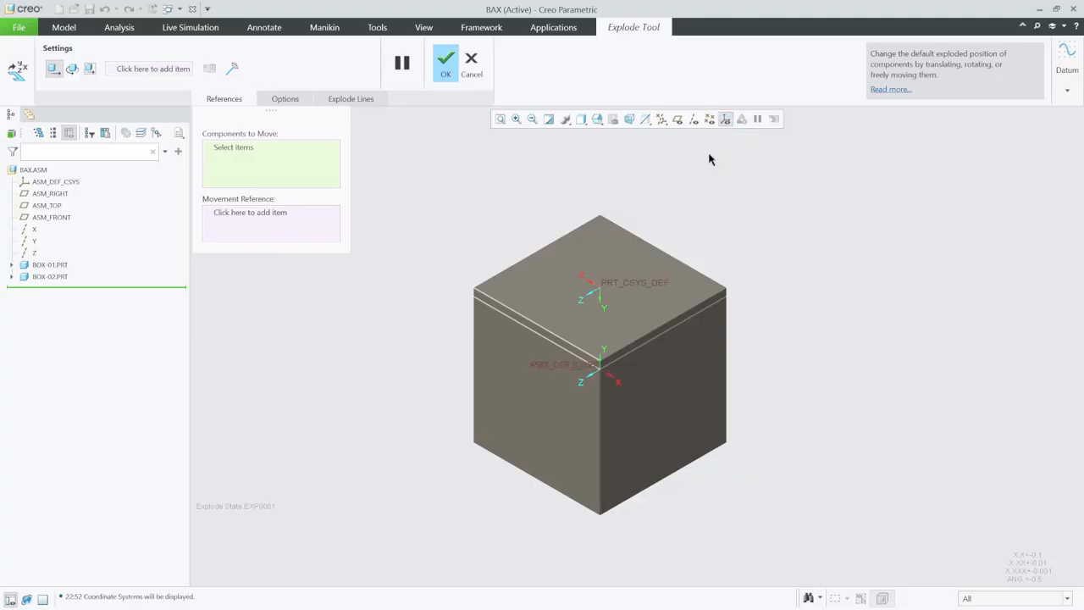
{"action": "scroll", "coordinate": [473, 297], "scroll_direction": "down", "scroll_amount": 2}
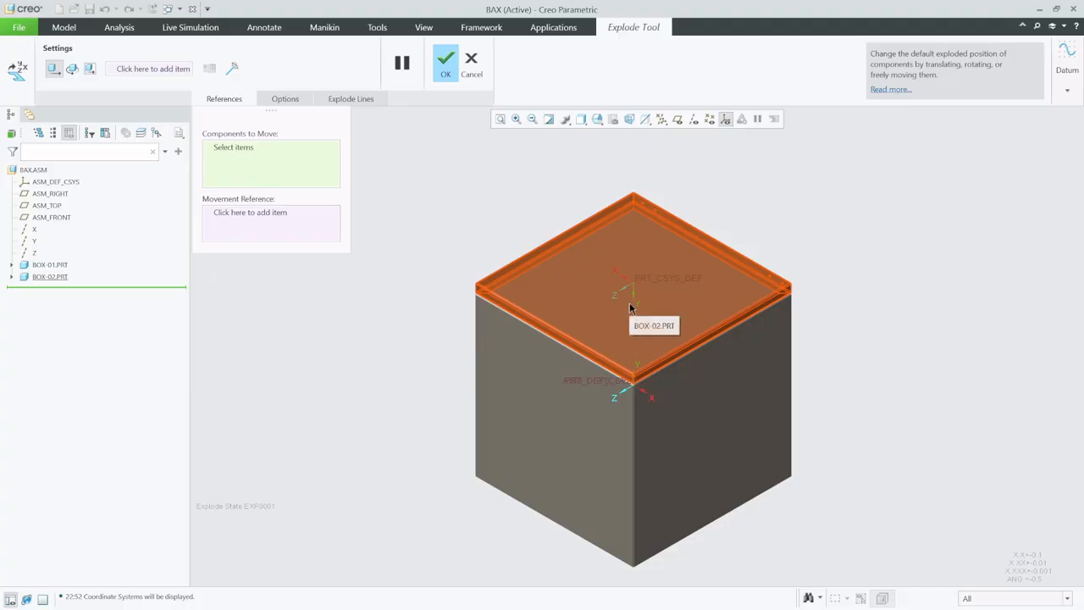
{"action": "left_click", "coordinate": [603, 325]}
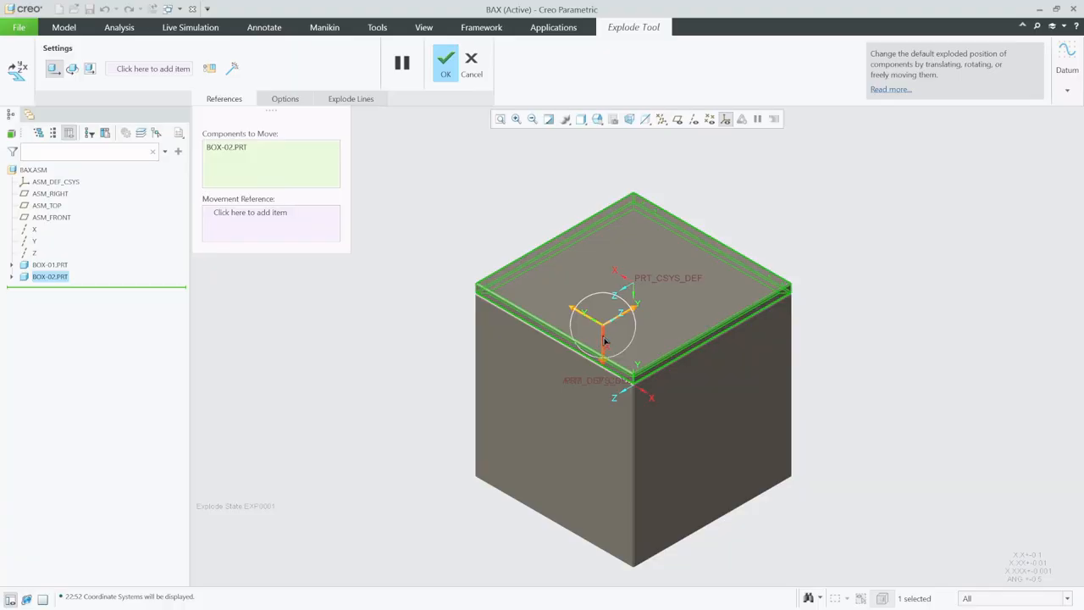
{"action": "left_click_drag", "start_coordinate": [604, 339], "coordinate": [562, 236]}
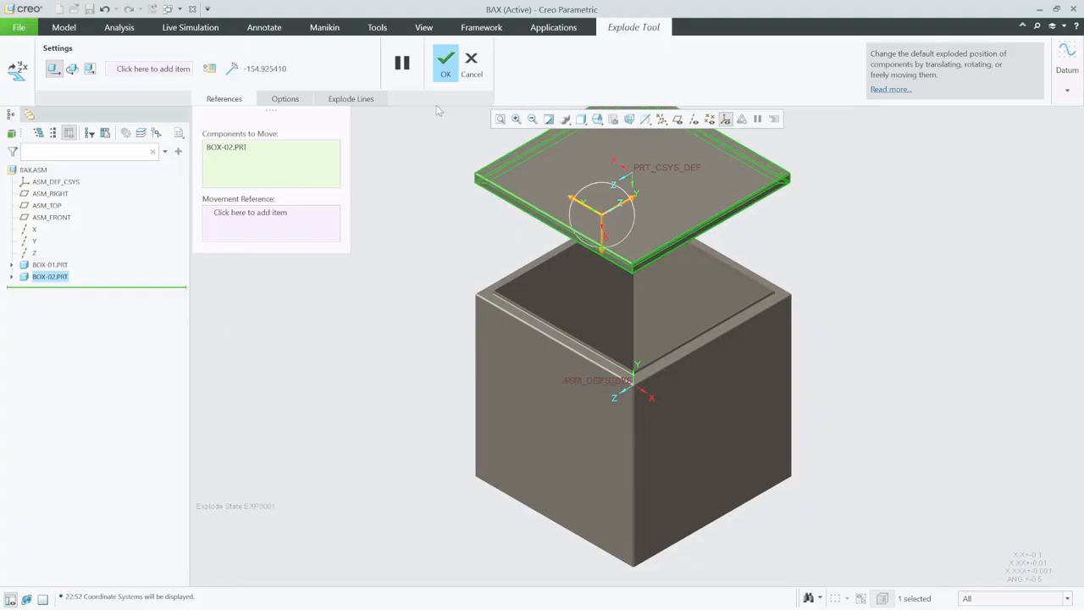
{"action": "left_click", "coordinate": [446, 61]}
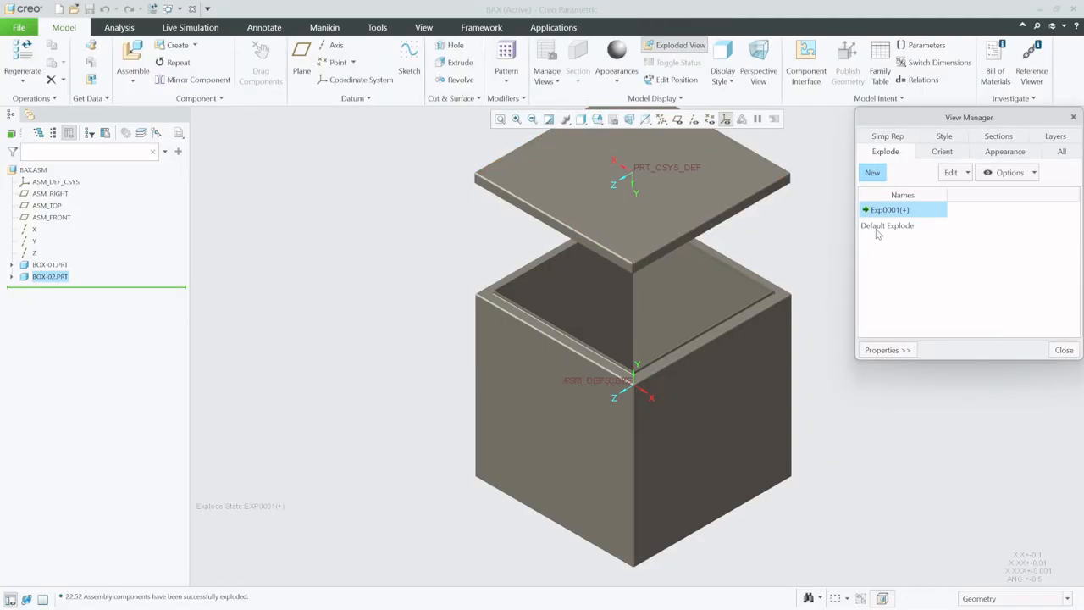
Step: Save the modified Exp0001 explode state with its Explode display element and close the View Manager
{"action": "right_click", "coordinate": [899, 212]}
{"action": "left_click", "coordinate": [927, 231]}
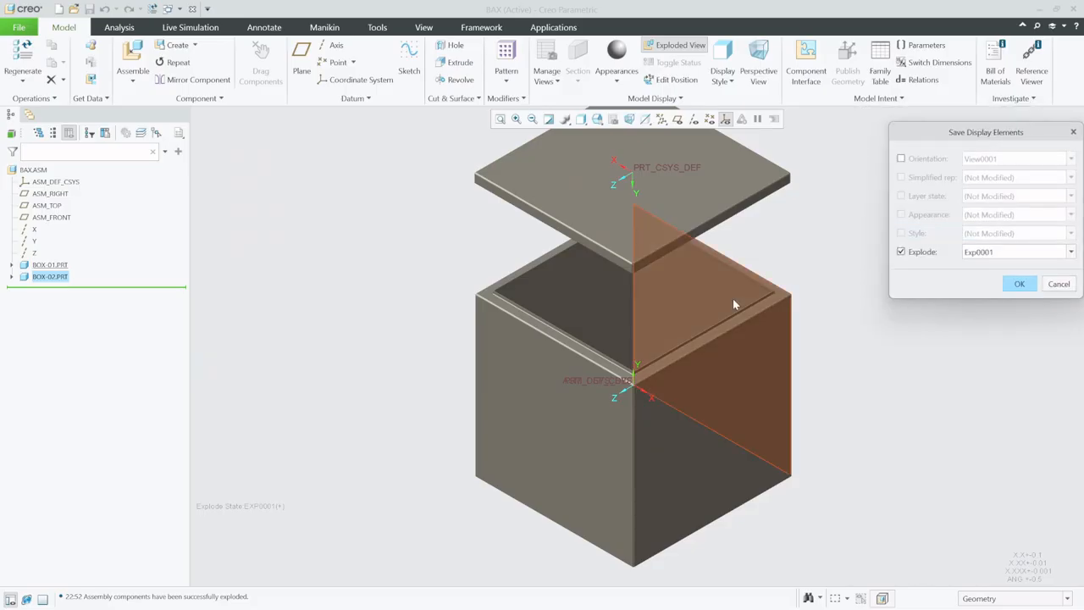
{"action": "left_click", "coordinate": [1019, 284]}
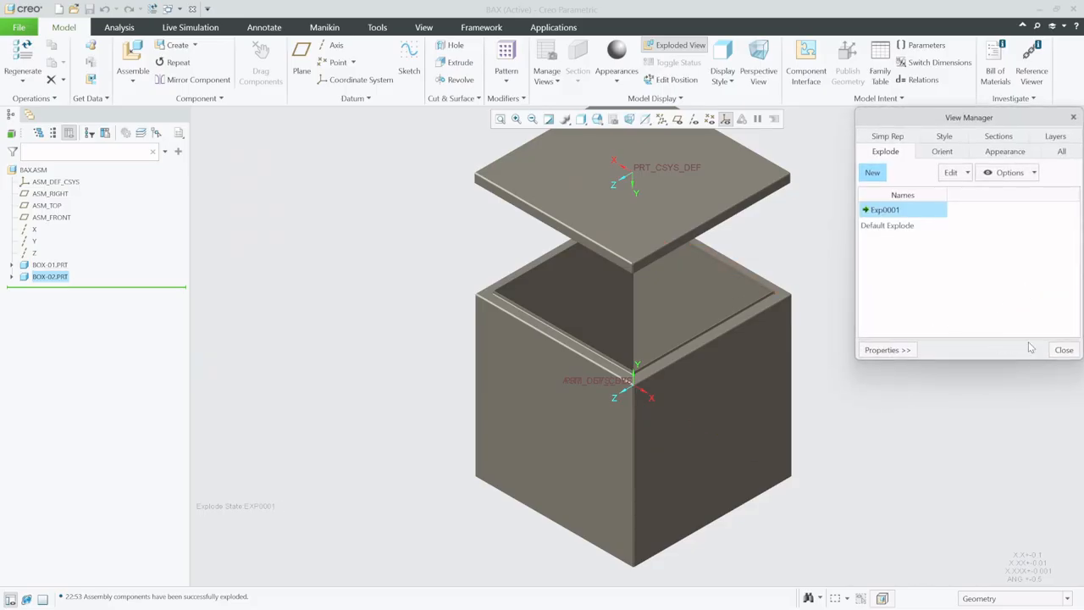
{"action": "left_click", "coordinate": [1064, 350]}
{"action": "scroll", "coordinate": [510, 428], "scroll_direction": "up", "scroll_amount": 3}
{"action": "scroll", "coordinate": [569, 411], "scroll_direction": "down", "scroll_amount": 1}
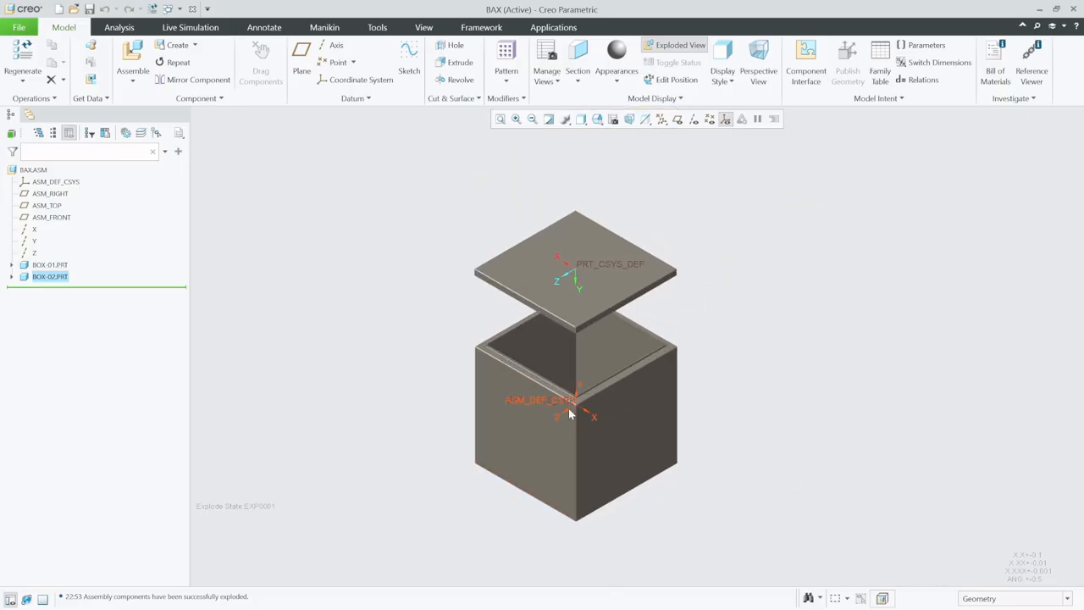
Step: Hide the coordinate systems and inspect the exploded box and lid
{"action": "left_click", "coordinate": [725, 119]}
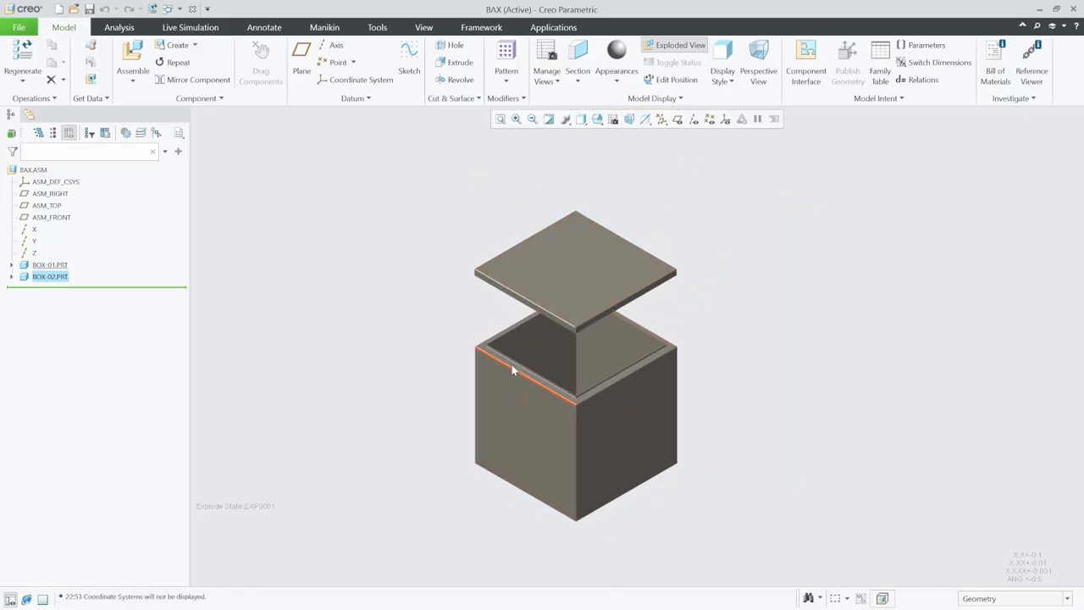
{"action": "scroll", "coordinate": [526, 370], "scroll_direction": "down", "scroll_amount": 2}
{"action": "mouse_move", "coordinate": [579, 376]}
{"action": "middle_mouse_down"}
{"action": "mouse_move", "coordinate": [568, 347]}
{"action": "mouse_move", "coordinate": [511, 357]}
{"action": "mouse_move", "coordinate": [571, 377]}
{"action": "mouse_move", "coordinate": [560, 373]}
{"action": "mouse_move", "coordinate": [584, 363]}
{"action": "mouse_move", "coordinate": [583, 380]}
{"action": "middle_mouse_up"}
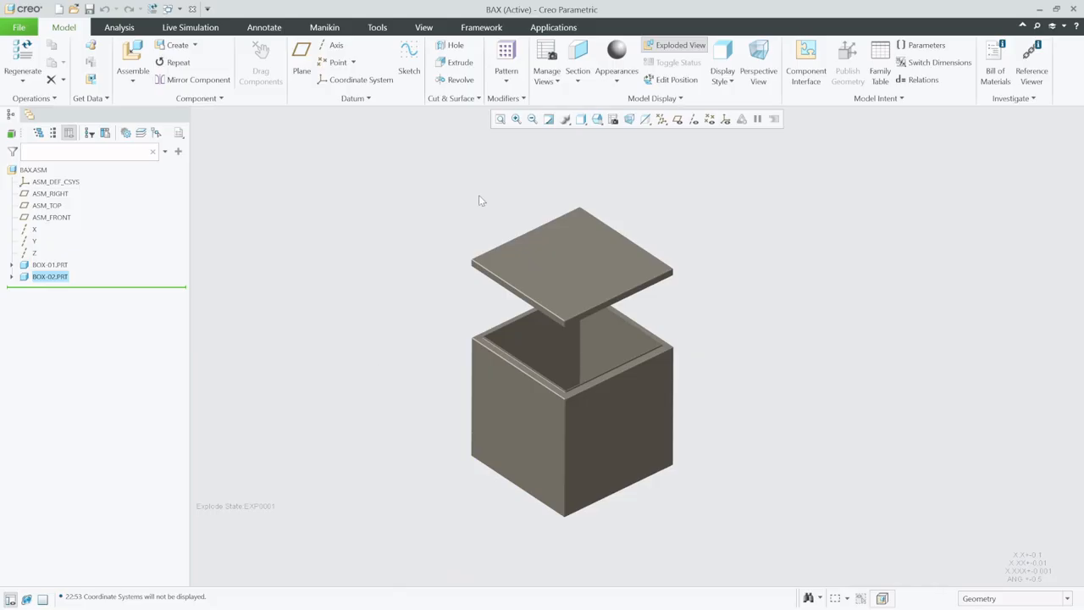
Step: Activate Default Explode in the View Manager, turn off its Explode option to reassemble the box, and close the manager
{"action": "left_click", "coordinate": [612, 119]}
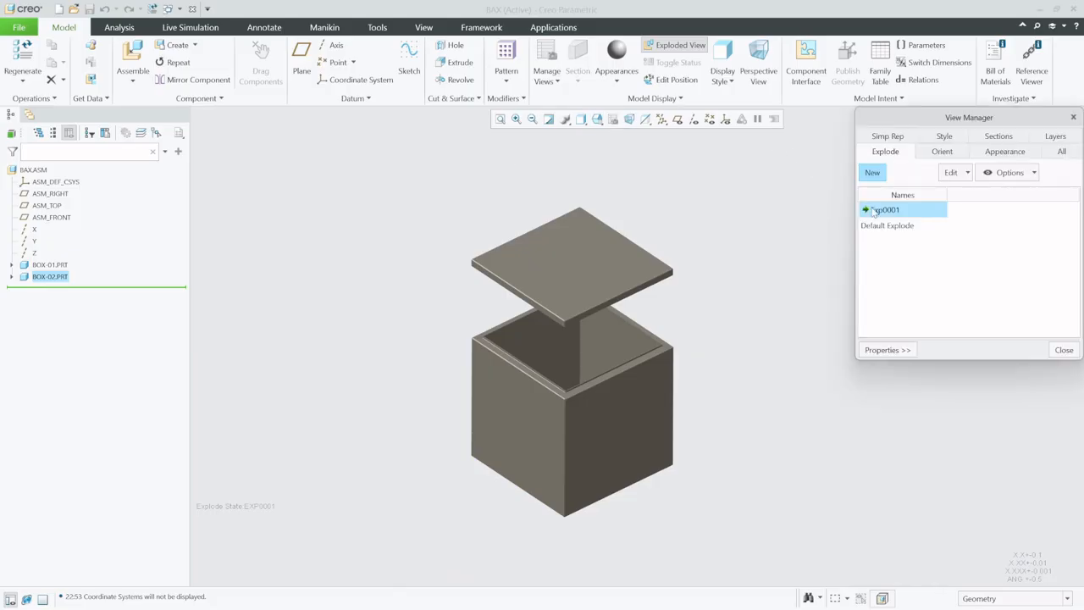
{"action": "left_click", "coordinate": [889, 228]}
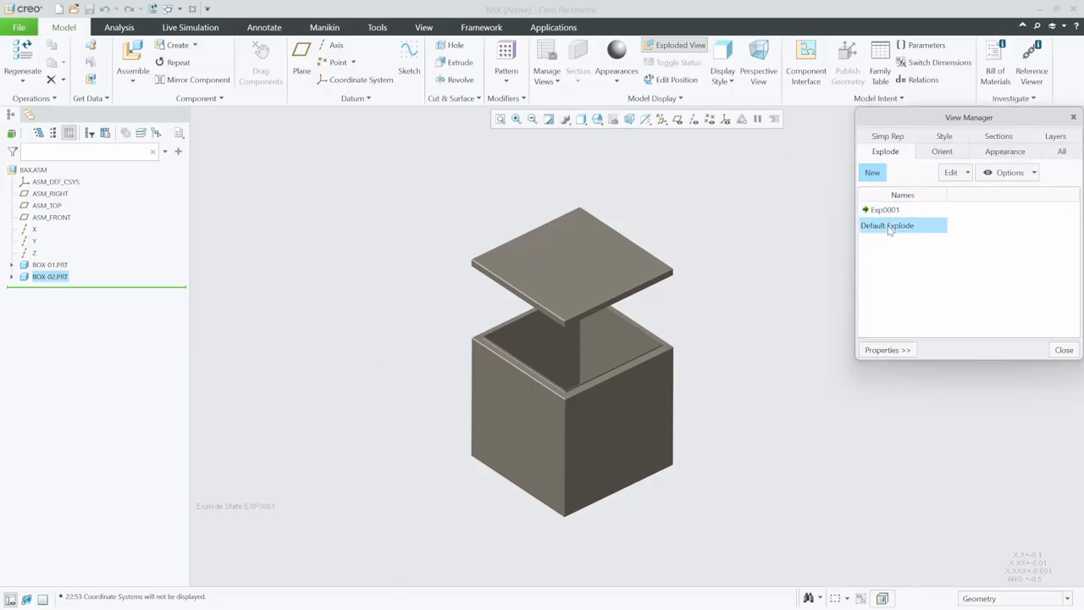
{"action": "double_click", "coordinate": [889, 226]}
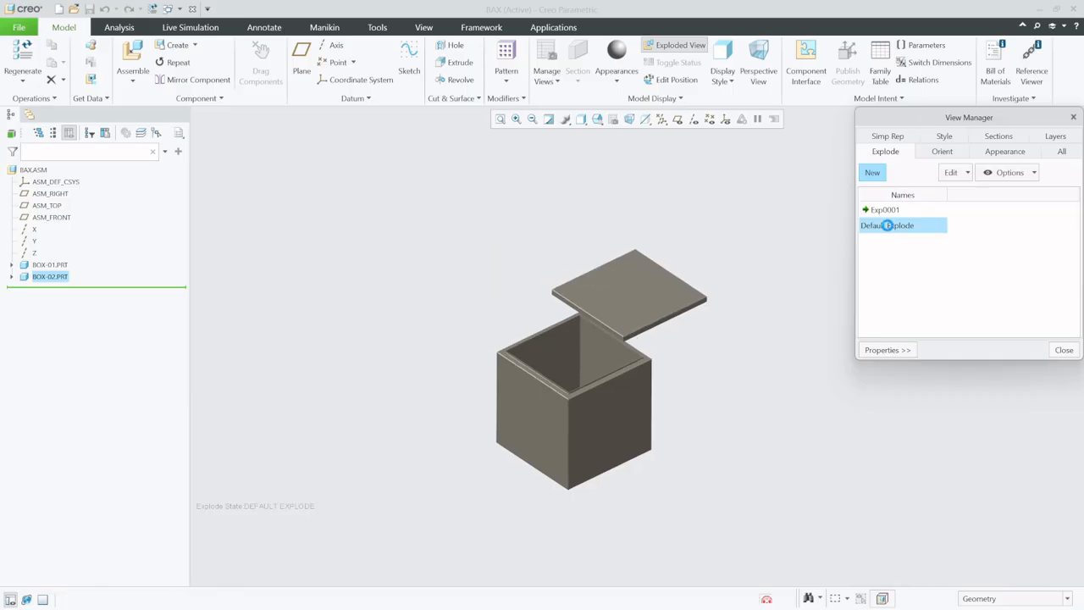
{"action": "right_click", "coordinate": [889, 230]}
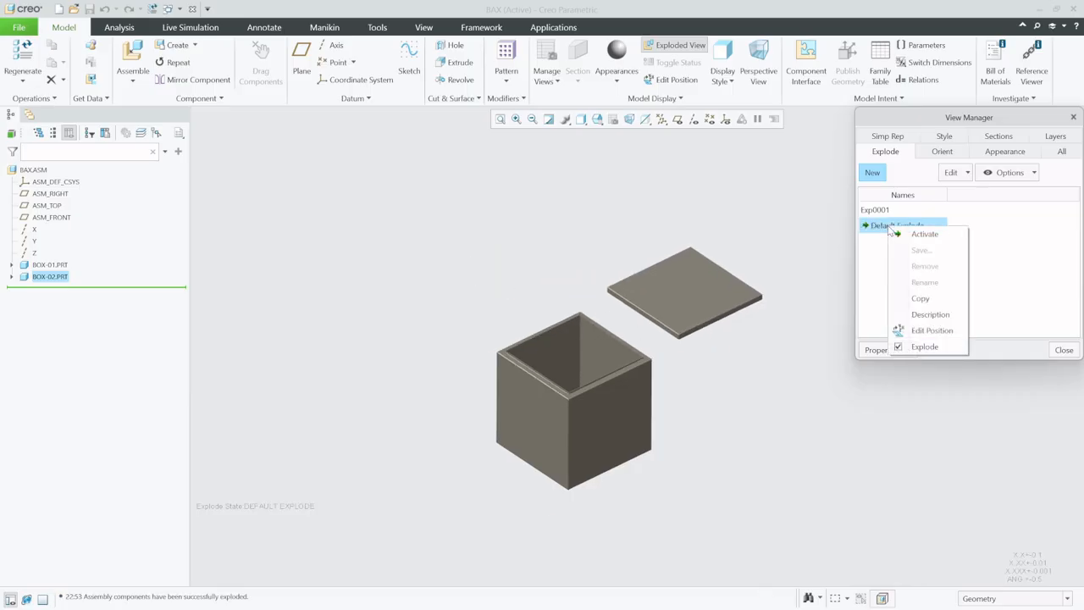
{"action": "left_click", "coordinate": [924, 348]}
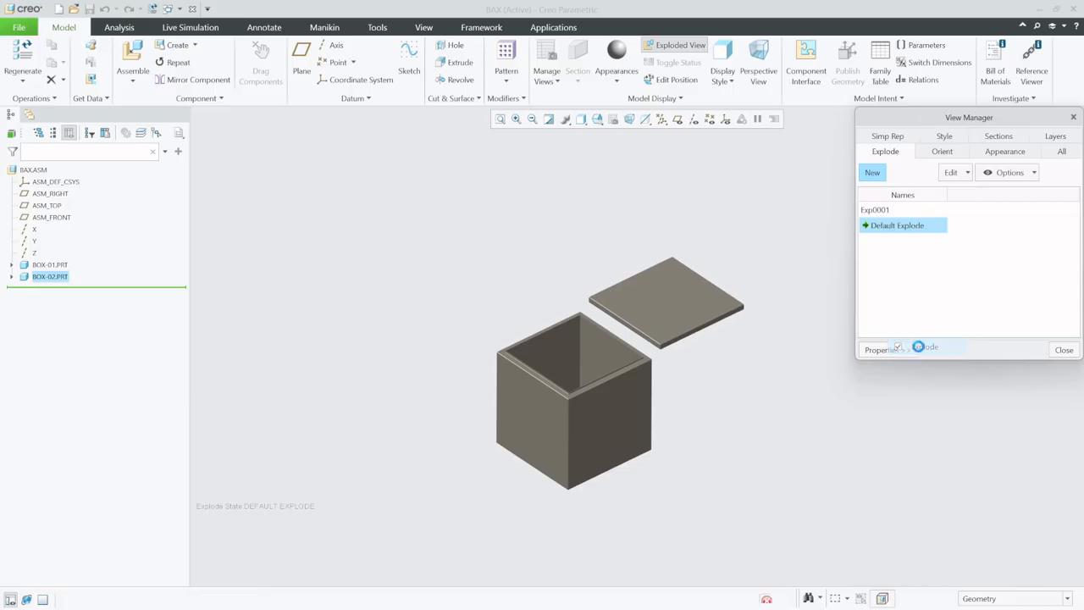
{"action": "left_click", "coordinate": [1059, 352]}
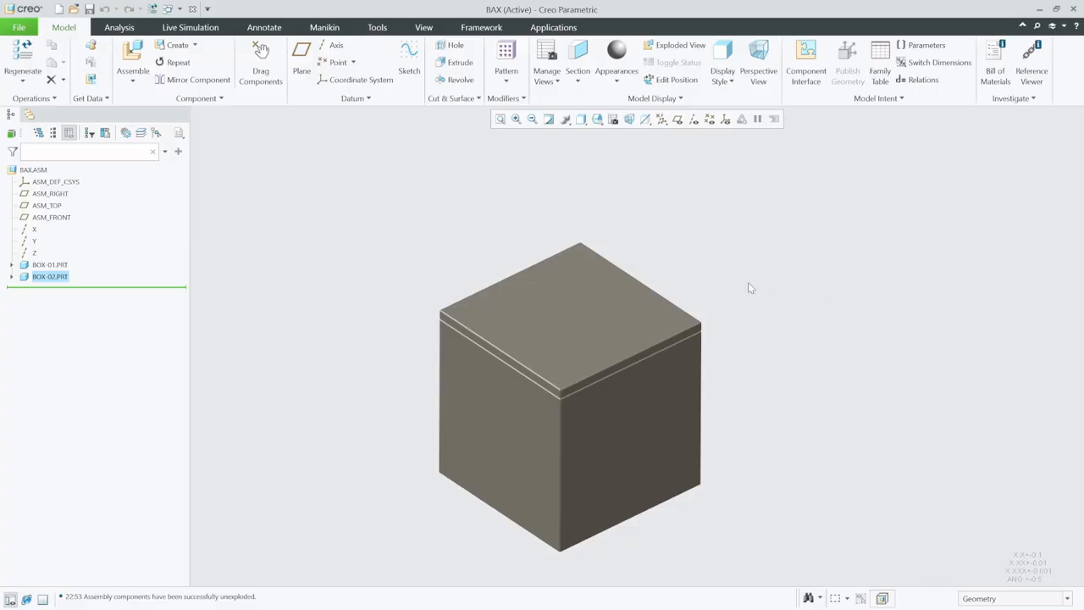